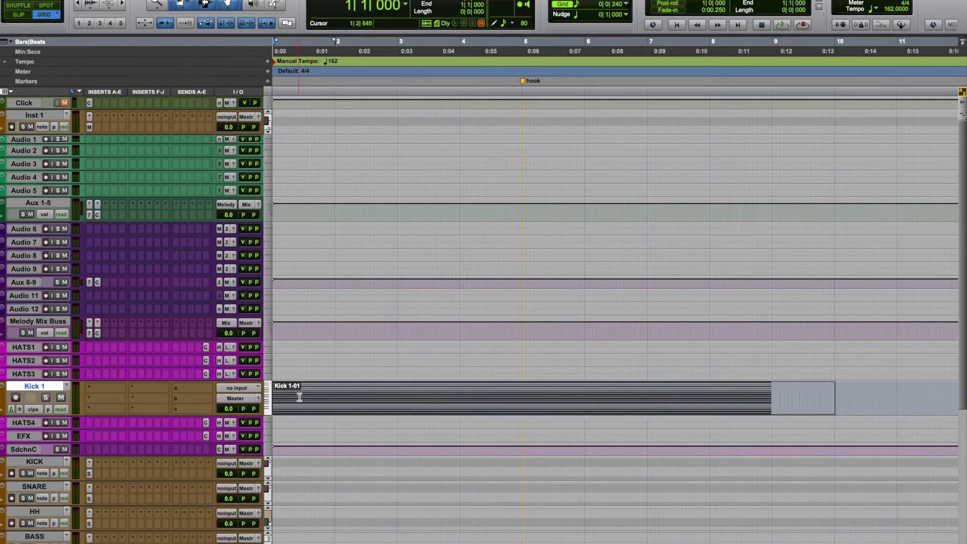
Step: Move the Kick 1 MIDI clip to the Inst 1 track at bar 3, and hide the Kick 1 track and make it inactive
{"action": "left_click_drag", "start_coordinate": [304, 410], "coordinate": [430, 116]}
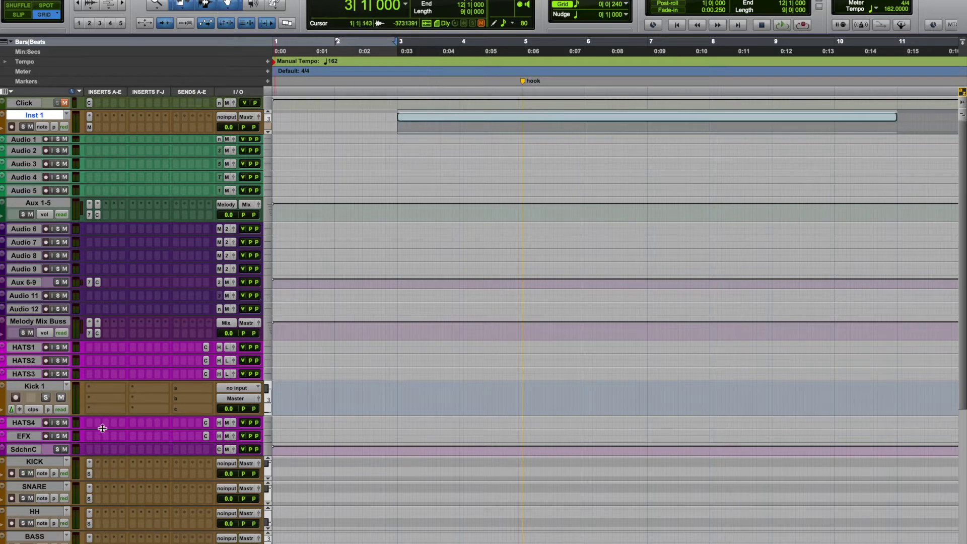
{"action": "left_click", "coordinate": [44, 393]}
{"action": "right_click", "coordinate": [44, 393]}
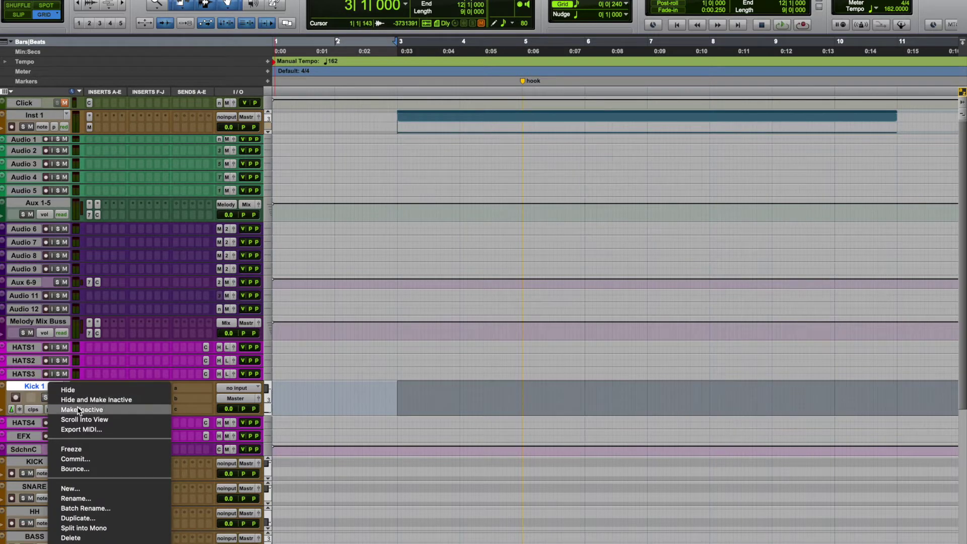
{"action": "left_click", "coordinate": [95, 401]}
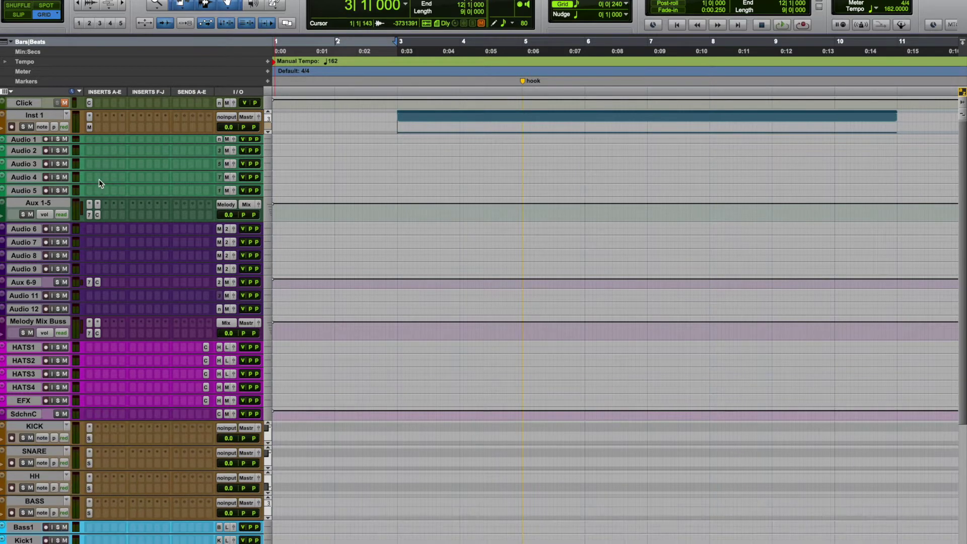
Step: Enlarge the Inst 1 track height and replace its Mini Grand insert with the stereo Xpand!2 instrument
{"action": "left_click_drag", "start_coordinate": [96, 132], "coordinate": [147, 484]}
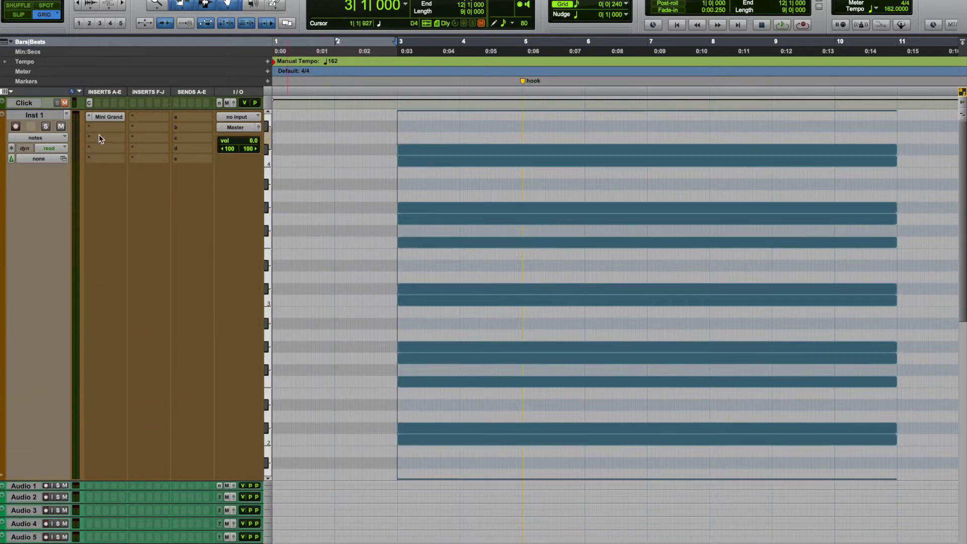
{"action": "left_click", "coordinate": [89, 118]}
{"action": "mouse_move", "coordinate": [146, 117]}
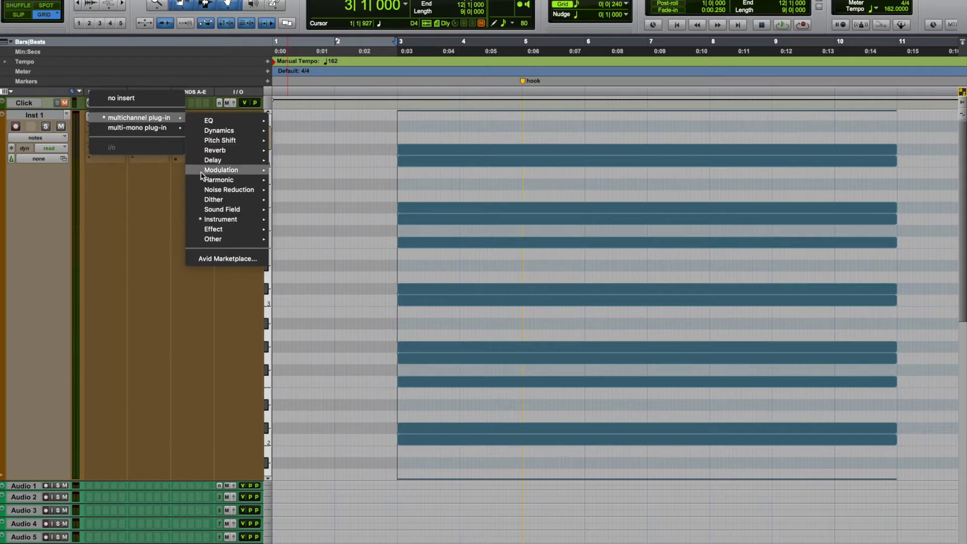
{"action": "mouse_move", "coordinate": [227, 219]}
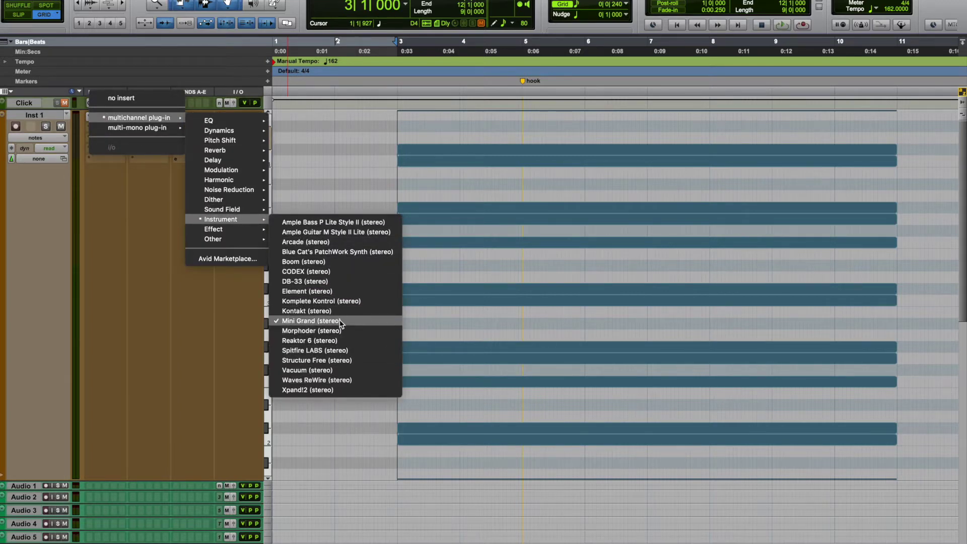
{"action": "left_click", "coordinate": [330, 391]}
Step: Load the 02 Soft Grand Piano preset from the 13 Acoustic Piano category in Xpand!2
{"action": "left_click_drag", "start_coordinate": [335, 37], "coordinate": [526, 126]}
{"action": "left_click", "coordinate": [584, 147]}
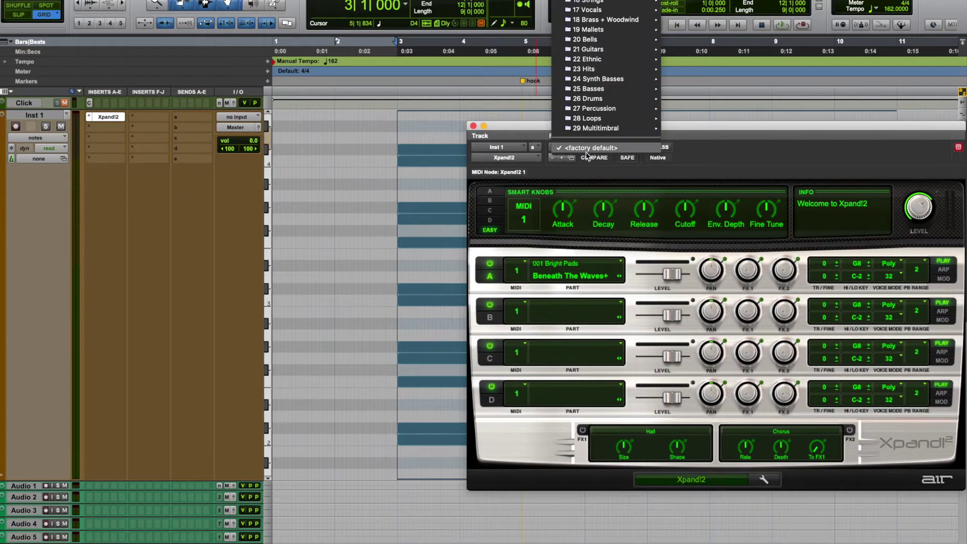
{"action": "scroll", "coordinate": [584, 151], "scroll_direction": "up", "scroll_amount": 3}
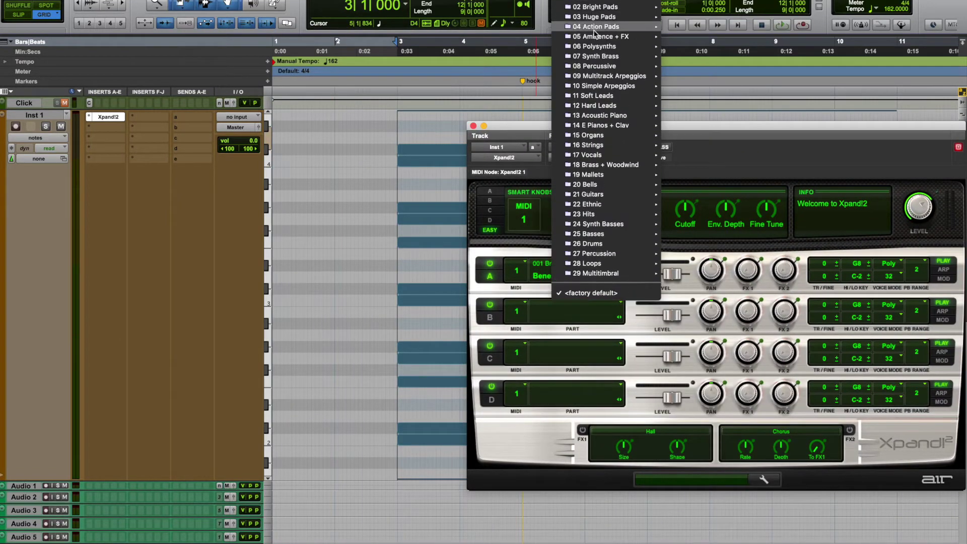
{"action": "mouse_move", "coordinate": [590, 97]}
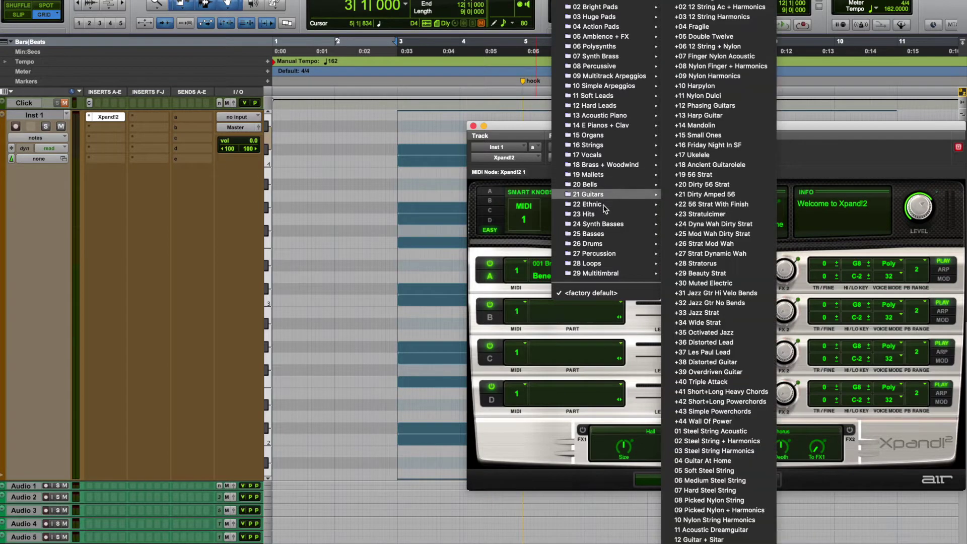
{"action": "mouse_move", "coordinate": [605, 58]}
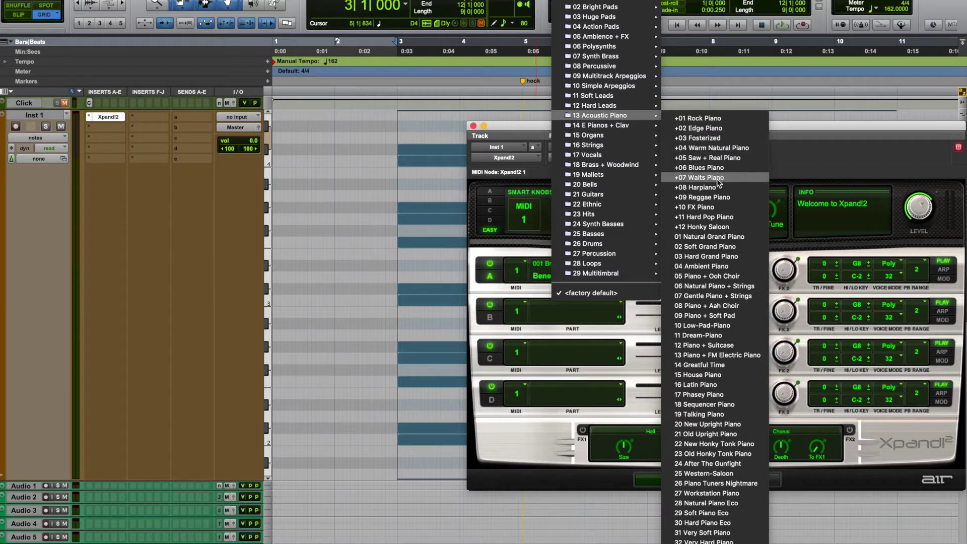
{"action": "left_click", "coordinate": [715, 247]}
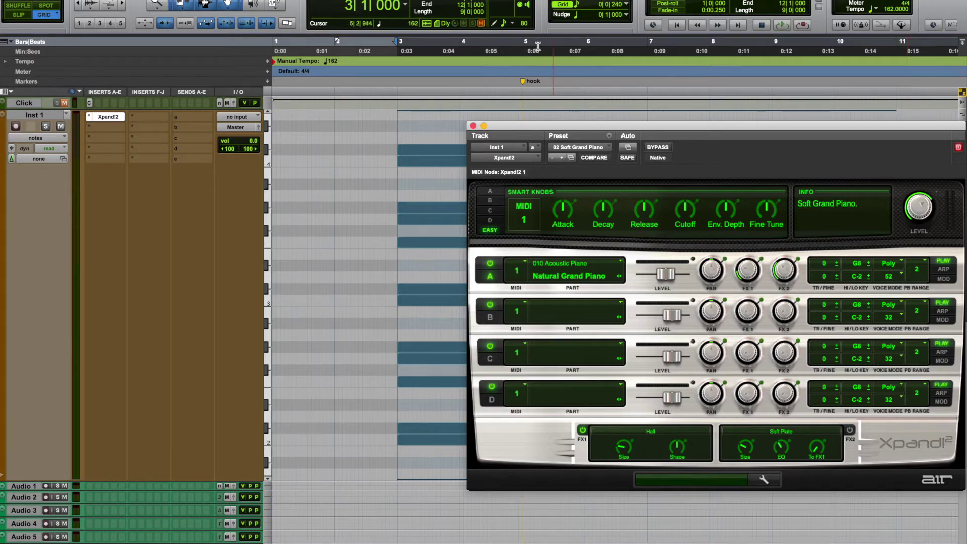
Step: Set the grid value to a 1/8 note and the default note duration to 1 bar
{"action": "left_click", "coordinate": [579, 7]}
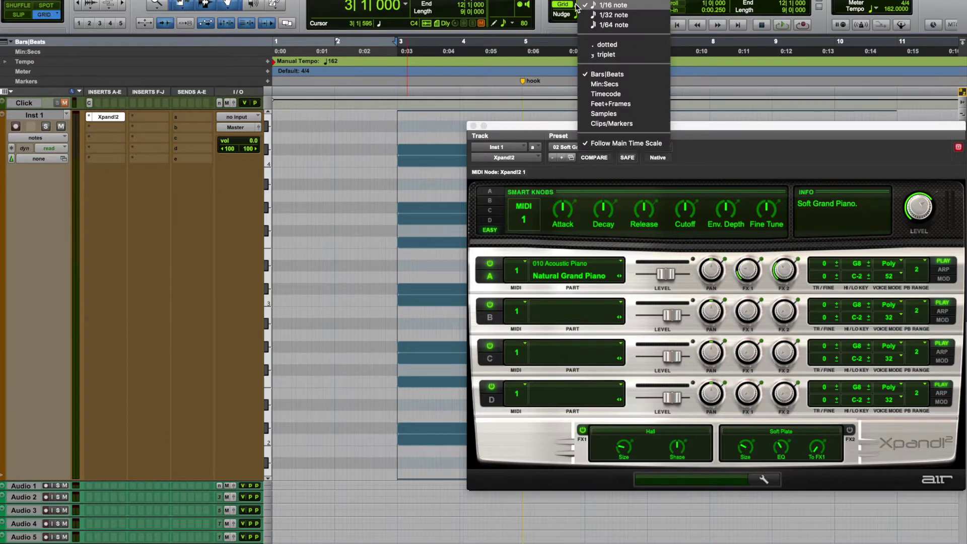
{"action": "left_click", "coordinate": [612, 27]}
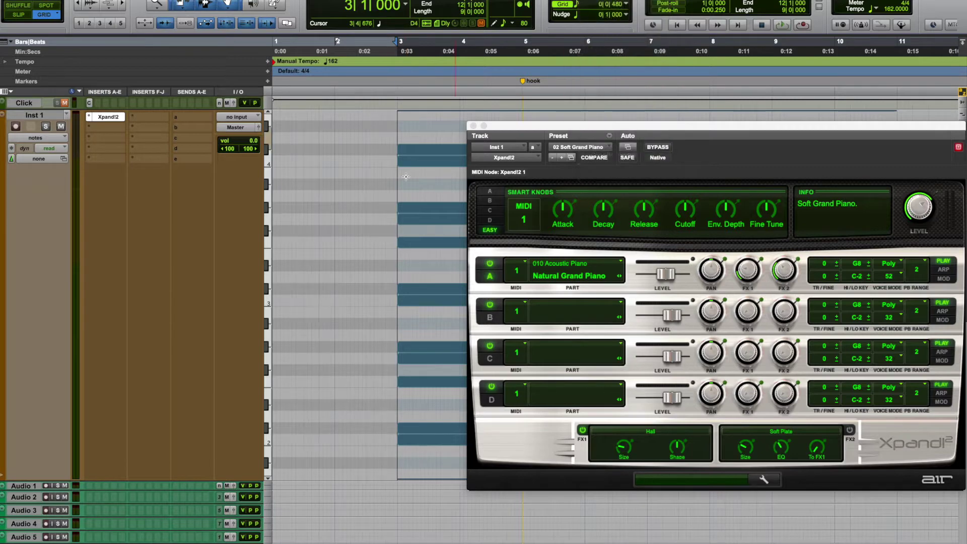
{"action": "left_click", "coordinate": [506, 23]}
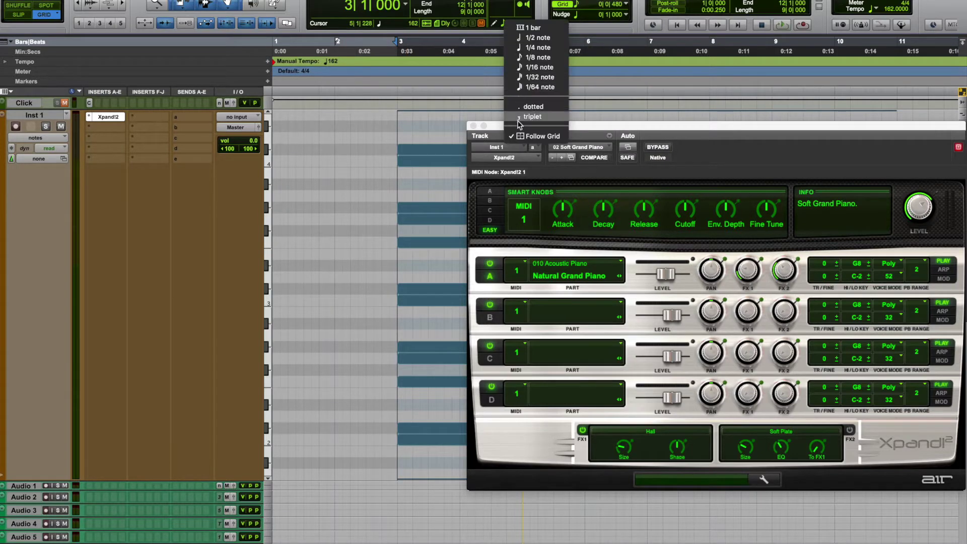
{"action": "left_click", "coordinate": [525, 28]}
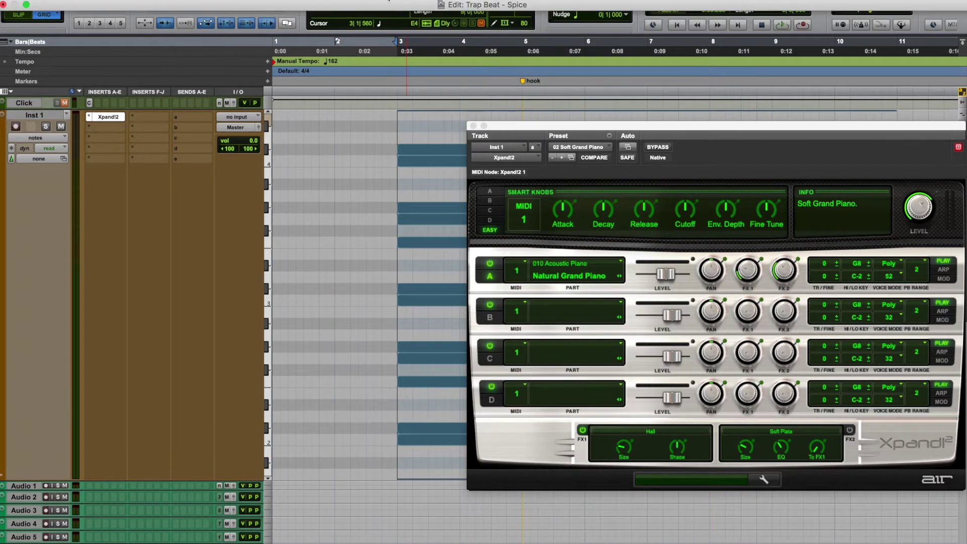
Step: Open the MIDI Editor for the Inst 1 track and close the Xpand!2 window
{"action": "left_click", "coordinate": [388, 2]}
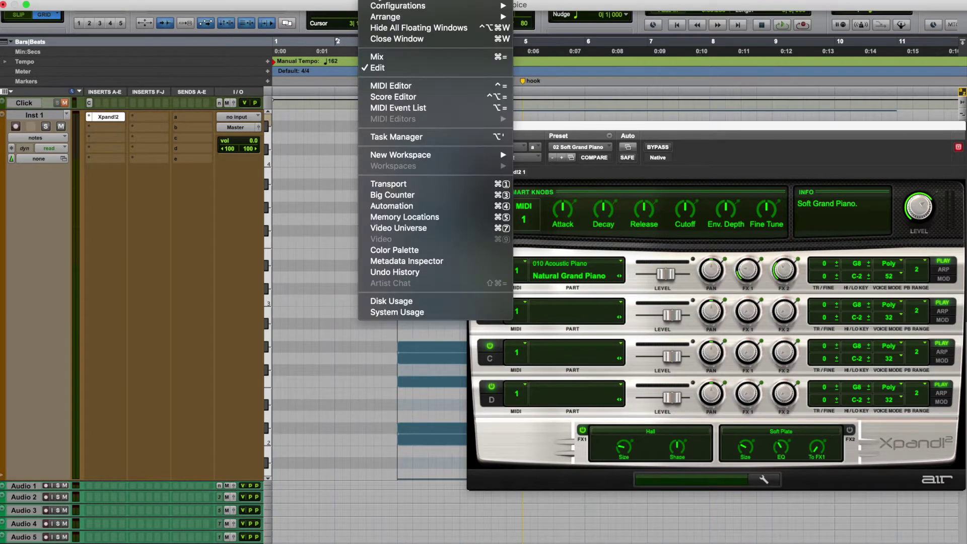
{"action": "left_click", "coordinate": [390, 87]}
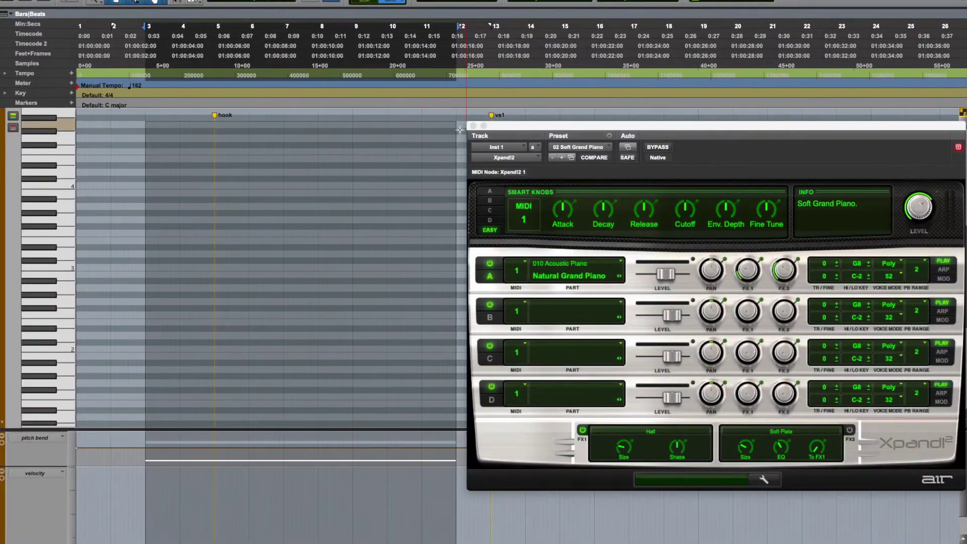
{"action": "left_click", "coordinate": [473, 126]}
Step: Select all the long reference notes, shift them to start in bar 5 past the hook marker, and lower them one semitone
{"action": "left_click", "coordinate": [62, 257]}
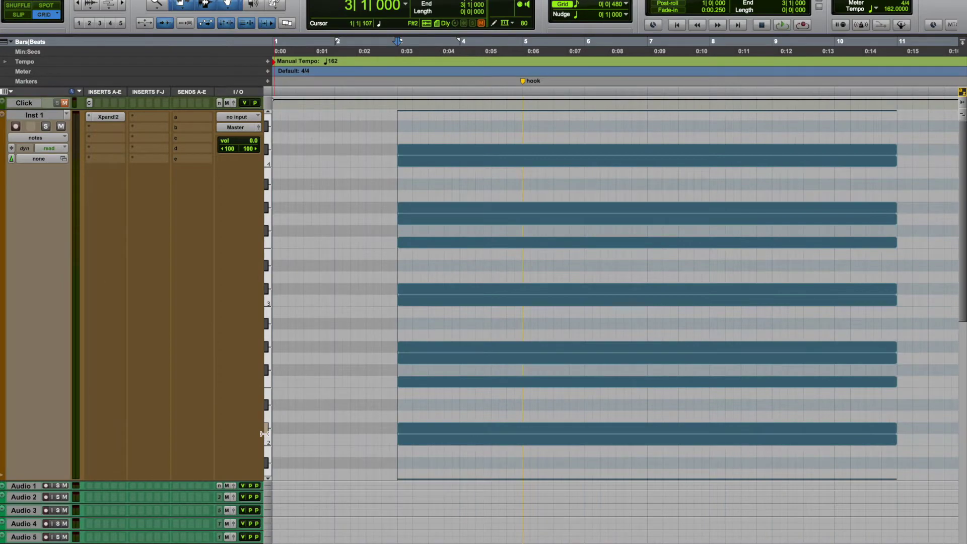
{"action": "scroll", "coordinate": [267, 433], "scroll_direction": "up", "scroll_amount": 1}
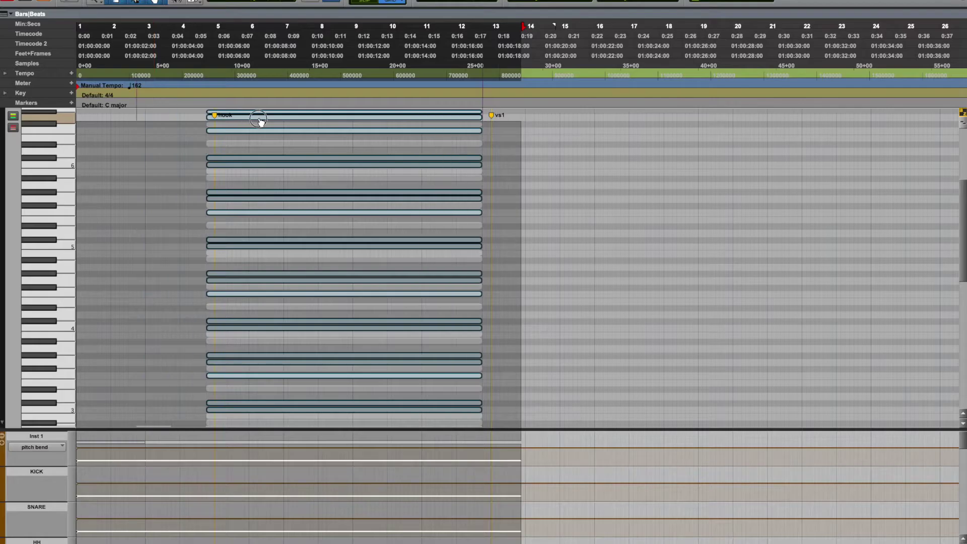
{"action": "mouse_move", "coordinate": [213, 121]}
{"action": "left_mouse_down"}
{"action": "mouse_move", "coordinate": [255, 123]}
{"action": "mouse_move", "coordinate": [238, 122]}
{"action": "left_mouse_up"}
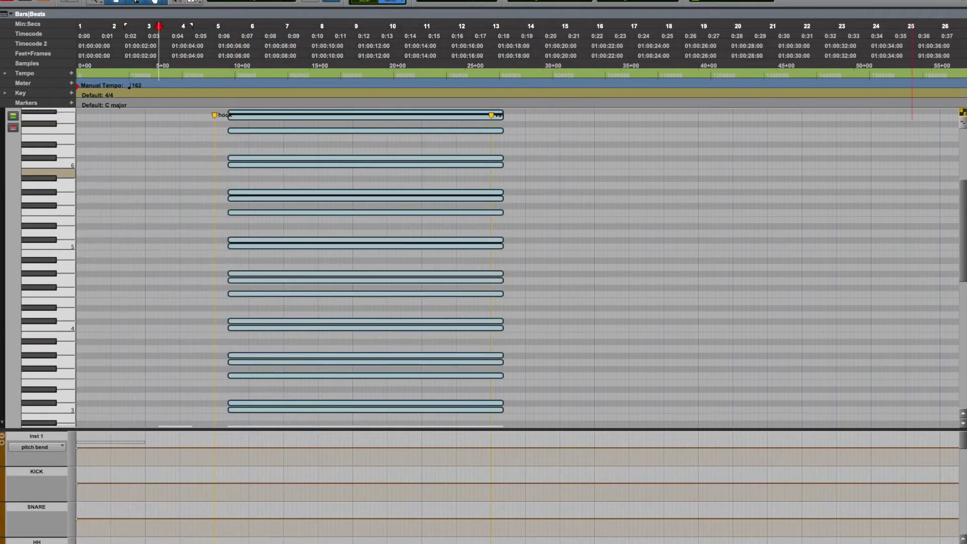
{"action": "left_click_drag", "start_coordinate": [963, 123], "coordinate": [962, 146]}
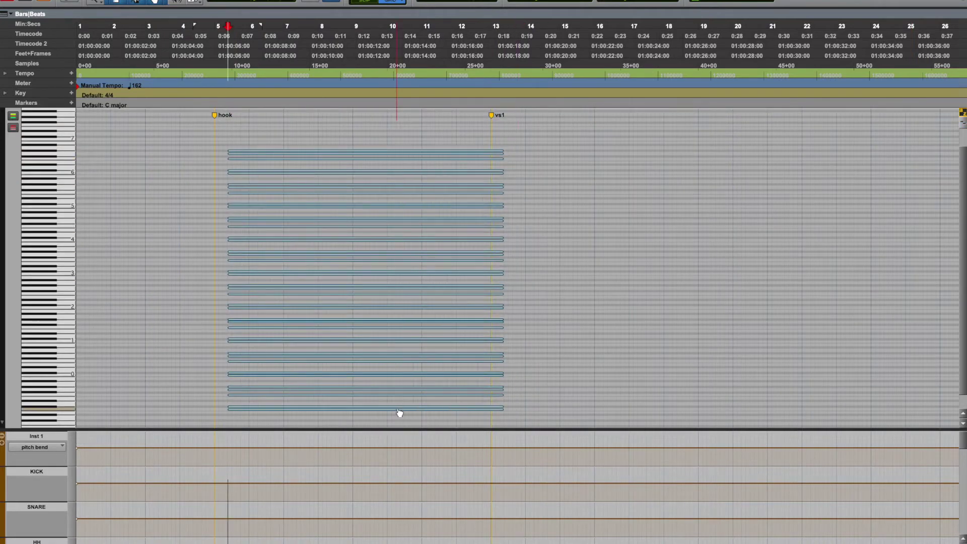
{"action": "left_click_drag", "start_coordinate": [236, 411], "coordinate": [236, 413]}
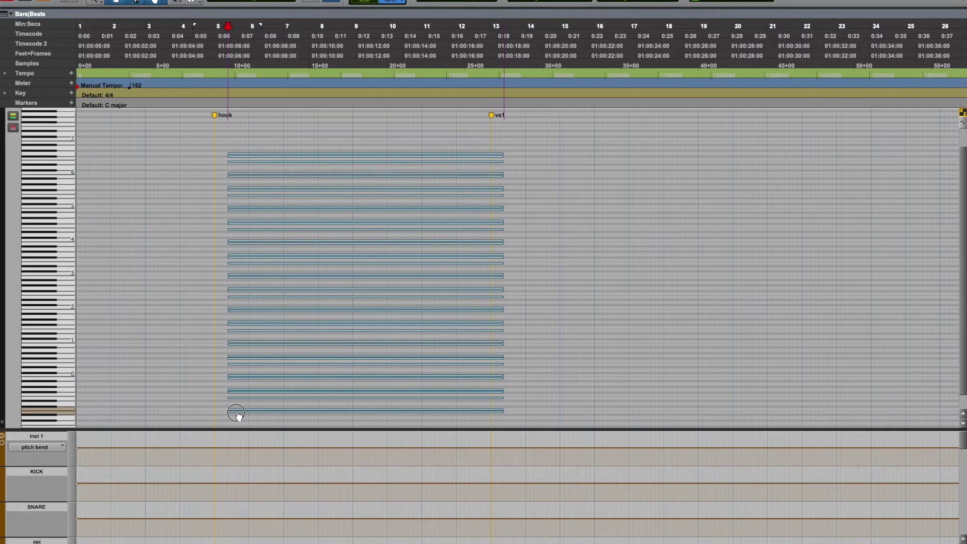
{"action": "left_click_drag", "start_coordinate": [236, 413], "coordinate": [239, 416]}
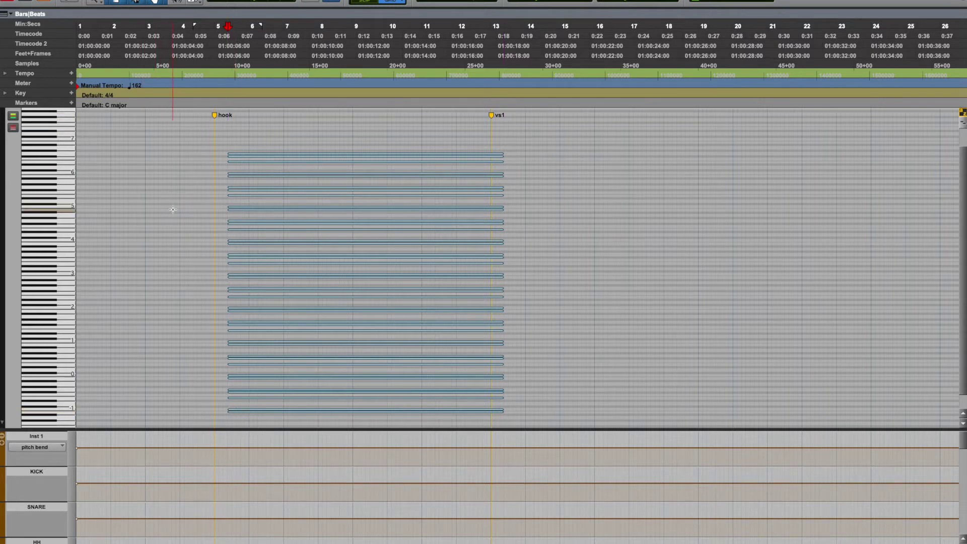
Step: Enter a five-note chord nearly one bar long at bar 1 around C1, following the reference rows, and copy it an octave higher
{"action": "key", "text": "t"}
{"action": "key", "text": "t"}
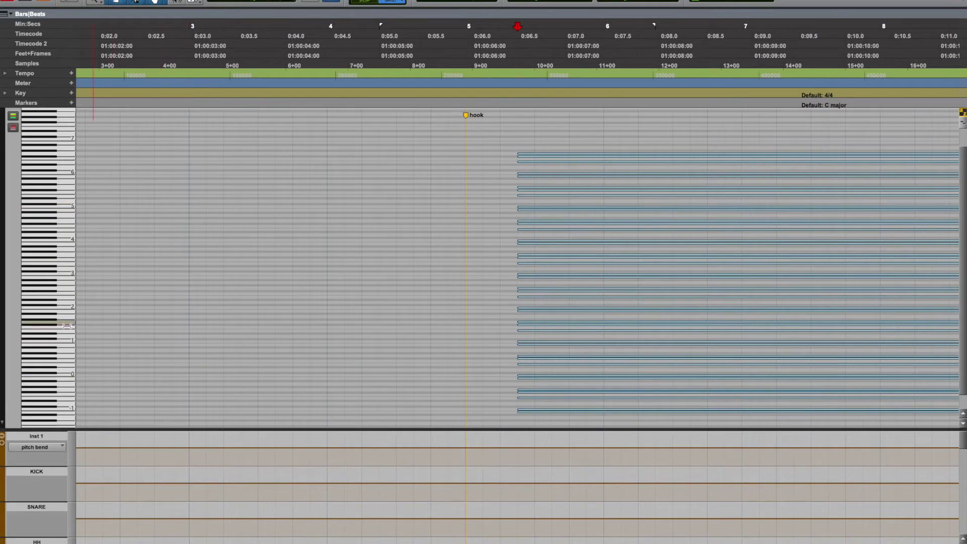
{"action": "scroll", "coordinate": [79, 354], "scroll_direction": "left", "scroll_amount": 5}
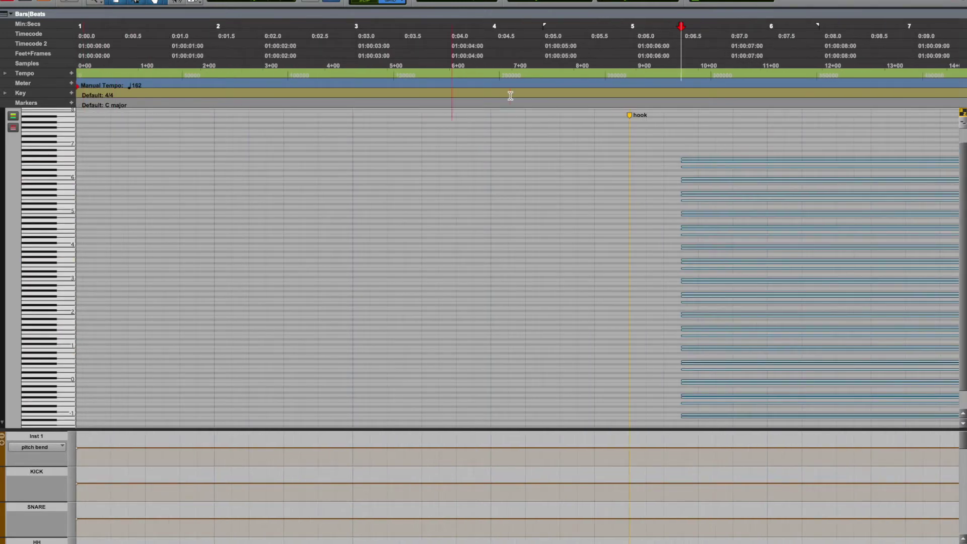
{"action": "left_click", "coordinate": [962, 124]}
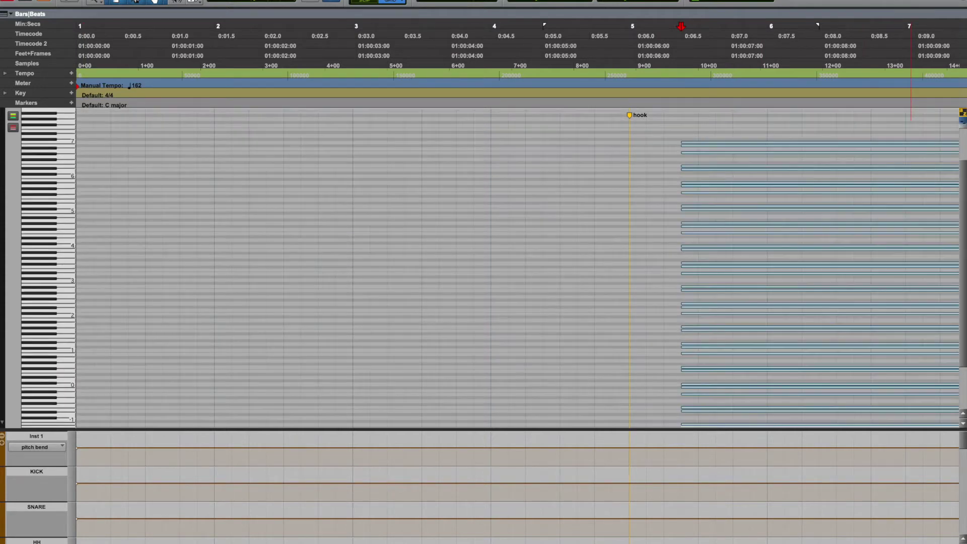
{"action": "left_click", "coordinate": [77, 382]}
{"action": "left_click", "coordinate": [78, 378]}
{"action": "left_click", "coordinate": [59, 360]}
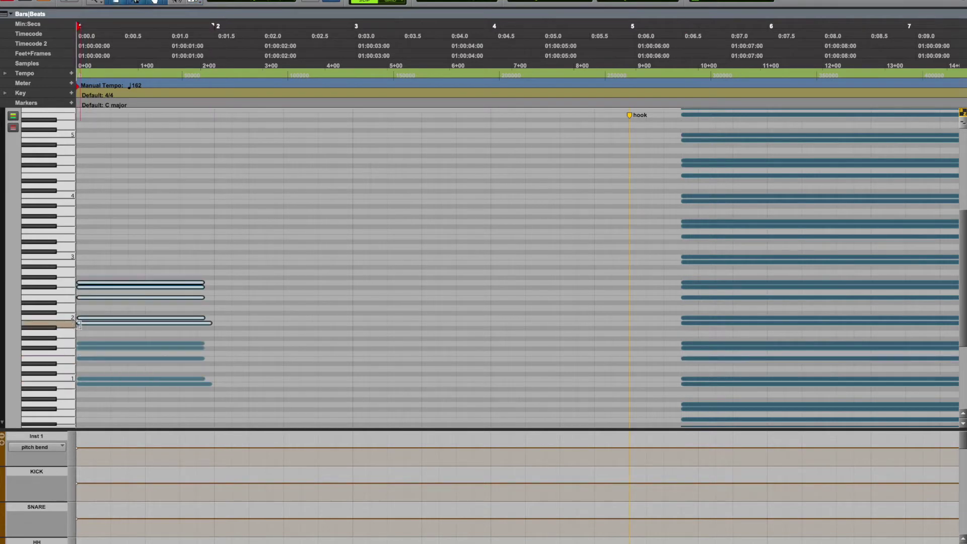
Step: Select the whole two-octave chord in bar 1 and duplicate it into bar 2
{"action": "left_click", "coordinate": [45, 335]}
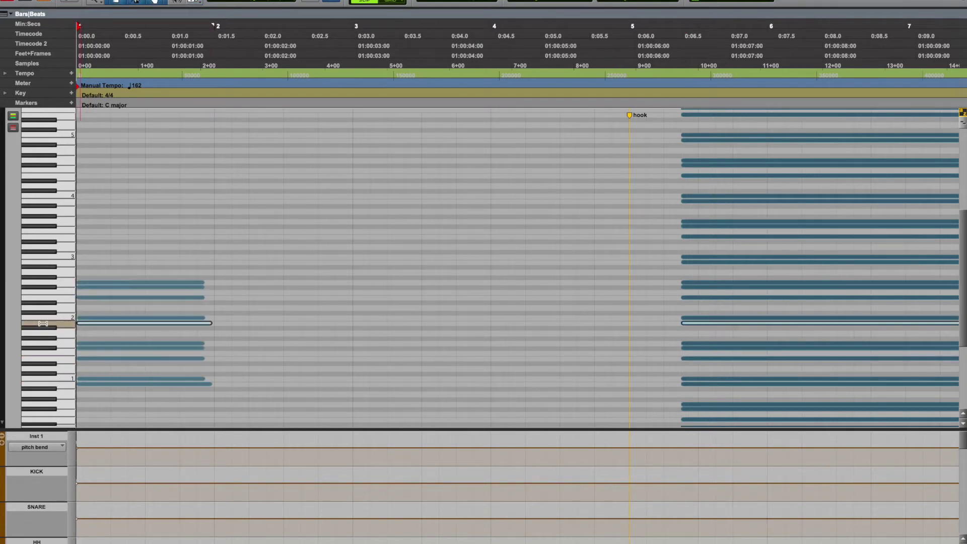
{"action": "left_click", "coordinate": [46, 348]}
{"action": "left_click_drag", "start_coordinate": [205, 408], "coordinate": [155, 276]}
{"action": "key", "text": "super+d"}
{"action": "key", "text": "super+d"}
{"action": "key", "text": "super+d"}
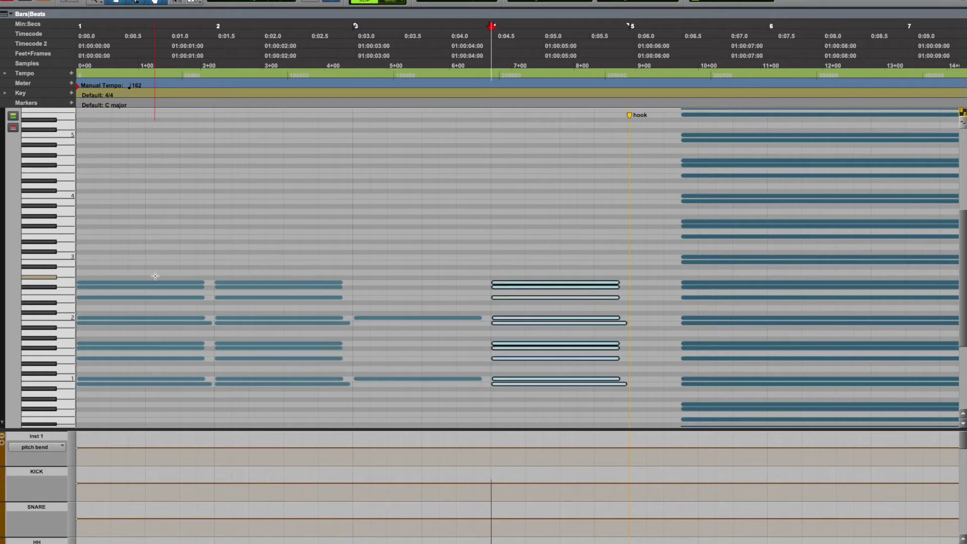
{"action": "key", "text": "super+z"}
{"action": "key", "text": "super+z"}
{"action": "key", "text": "super+d"}
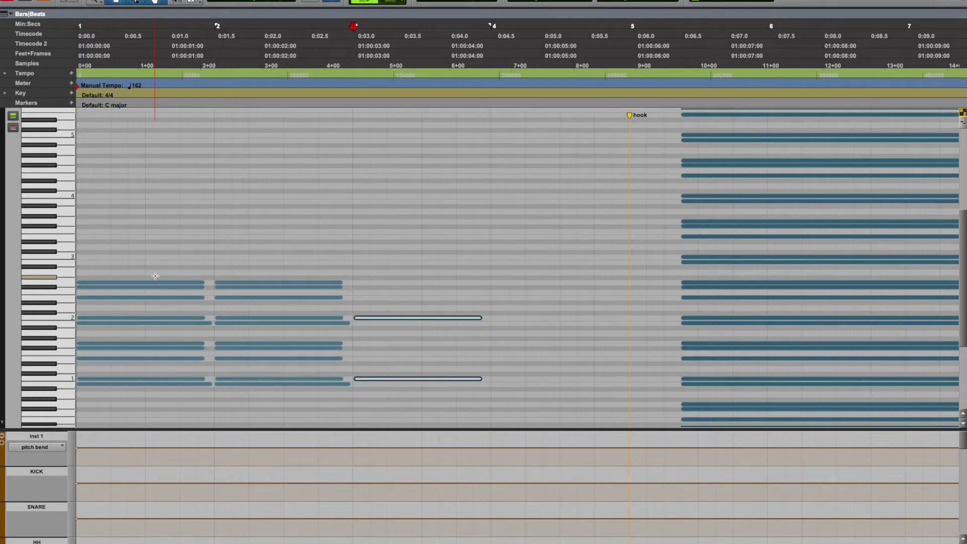
{"action": "key", "text": "super+z"}
Step: Duplicate the full two-octave chord from bar 2 into bars 3 and 4
{"action": "key", "text": "super+d"}
{"action": "key", "text": "super+d"}
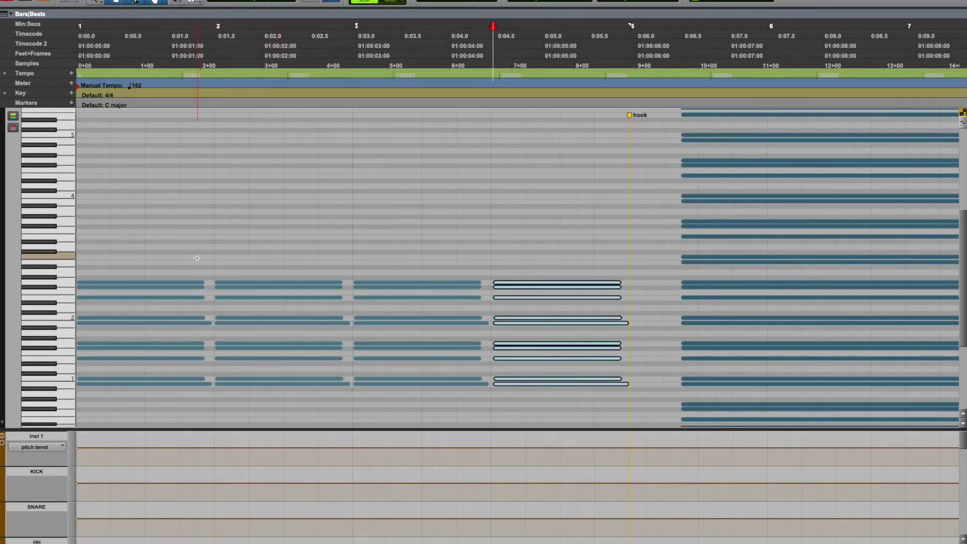
Step: Shorten the first and third chords, start the second and fourth an eighth note earlier, and raise all chord notes one octave
{"action": "left_click_drag", "start_coordinate": [198, 258], "coordinate": [197, 365]}
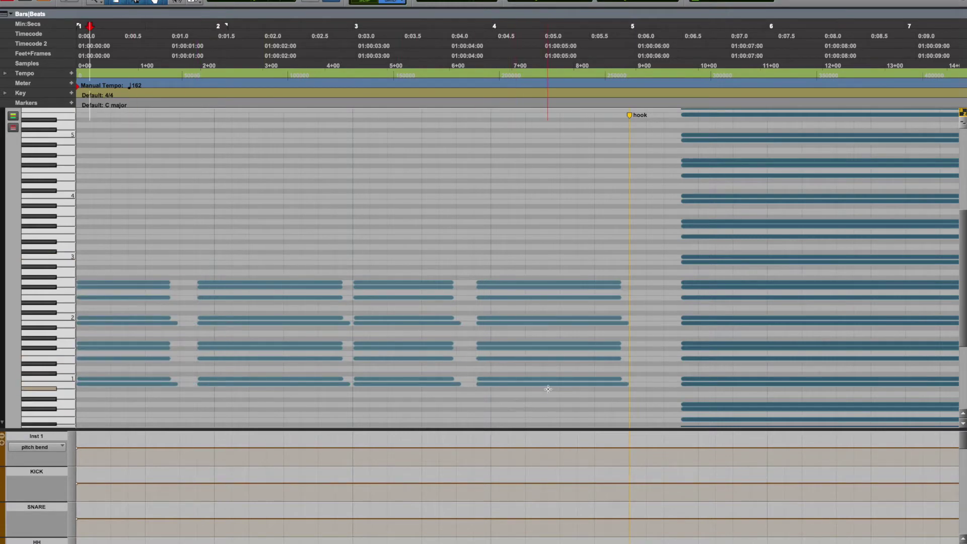
{"action": "left_click_drag", "start_coordinate": [570, 412], "coordinate": [87, 311]}
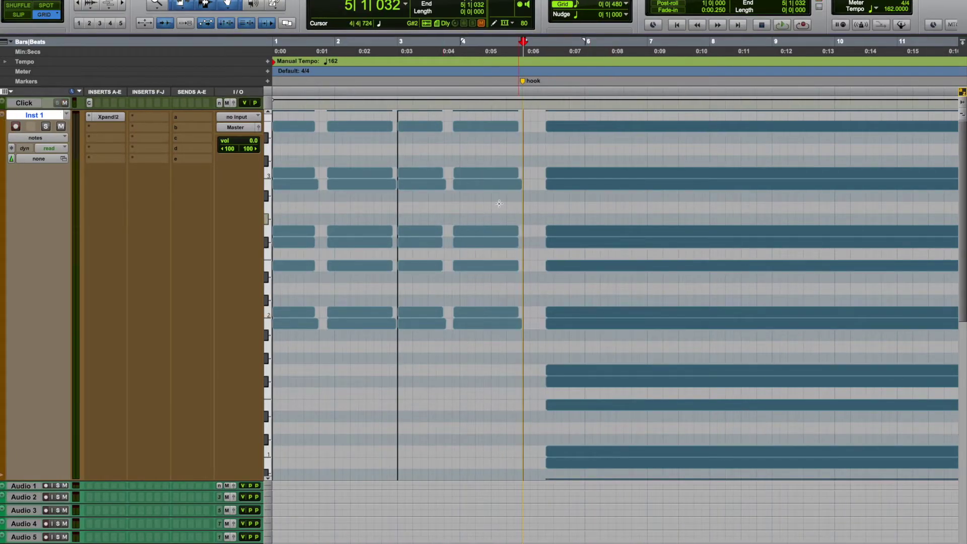
Step: Enable the metronome and, during loop playback of the four-bar chords, switch Xpand!2 to the 04 Ambient Piano preset
{"action": "left_click", "coordinate": [862, 24]}
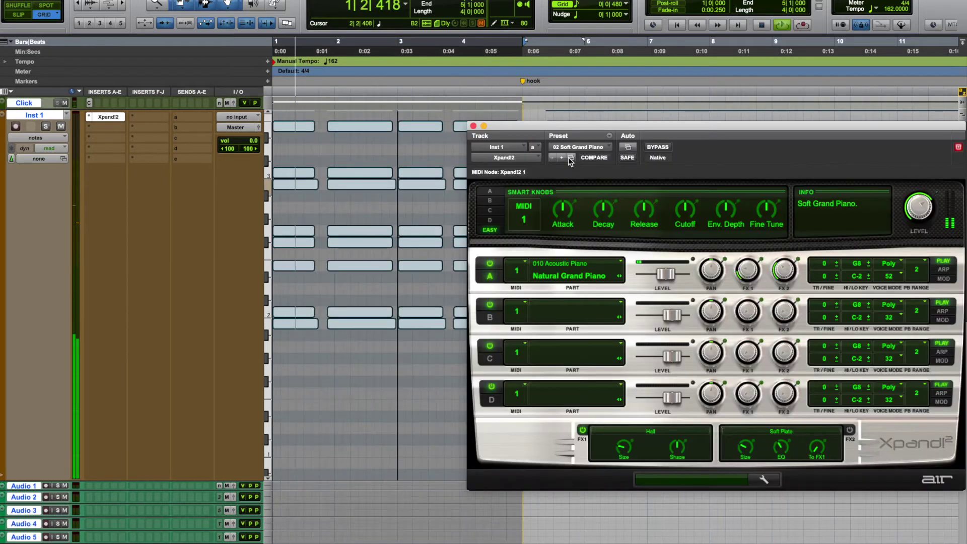
{"action": "left_click", "coordinate": [563, 158]}
{"action": "left_click", "coordinate": [562, 158]}
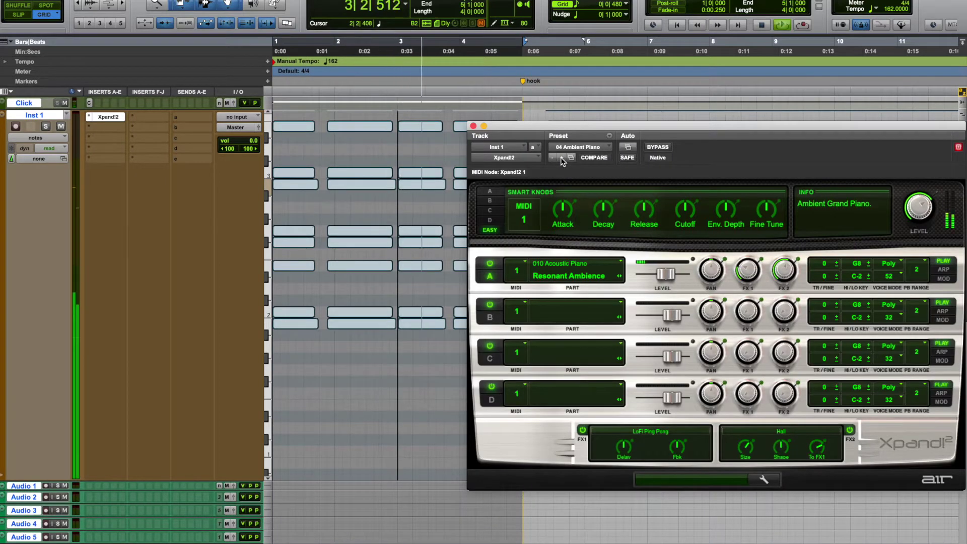
Step: Audition the following Xpand!2 piano presets during loop playback, settle on 10 Low-Pad-Piano, and stop playback
{"action": "left_click", "coordinate": [562, 158]}
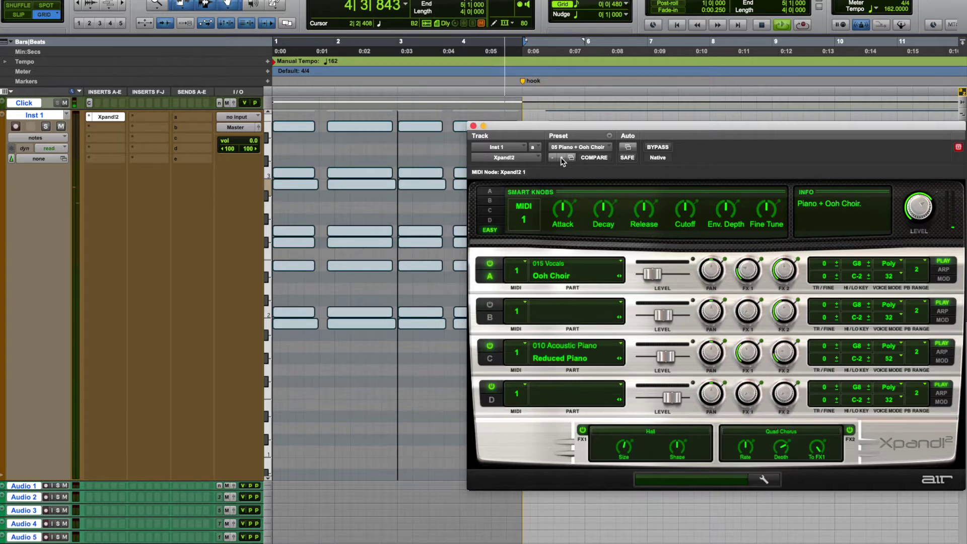
{"action": "left_click", "coordinate": [562, 158]}
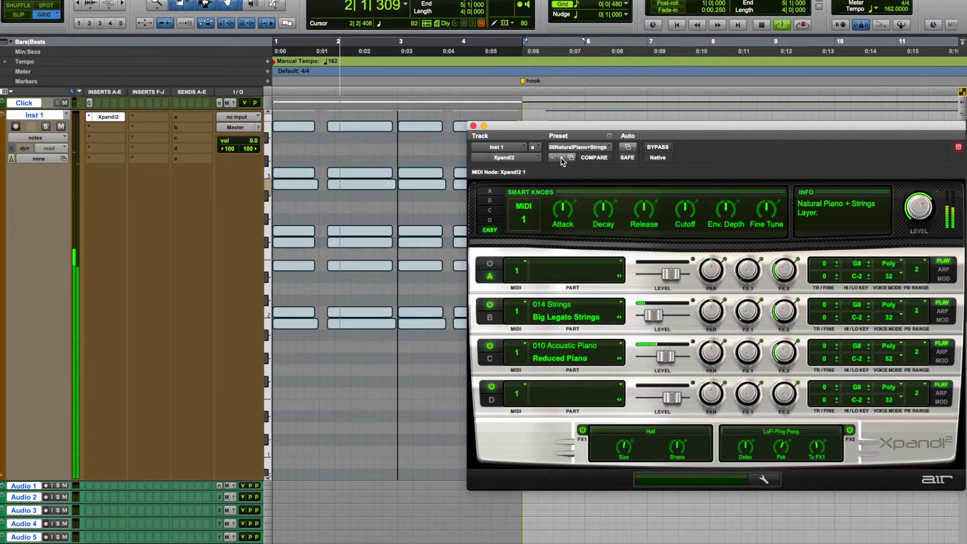
{"action": "left_click", "coordinate": [561, 158]}
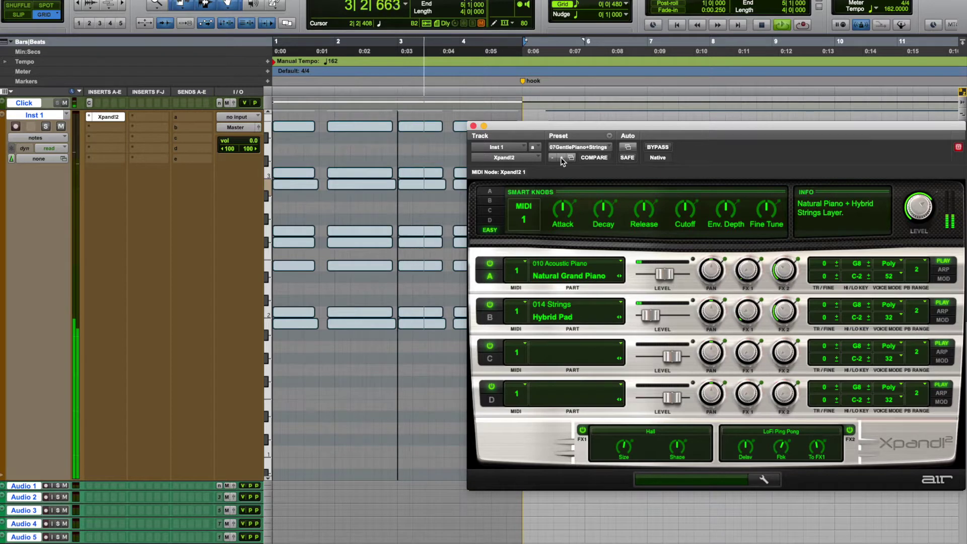
{"action": "left_click", "coordinate": [561, 158]}
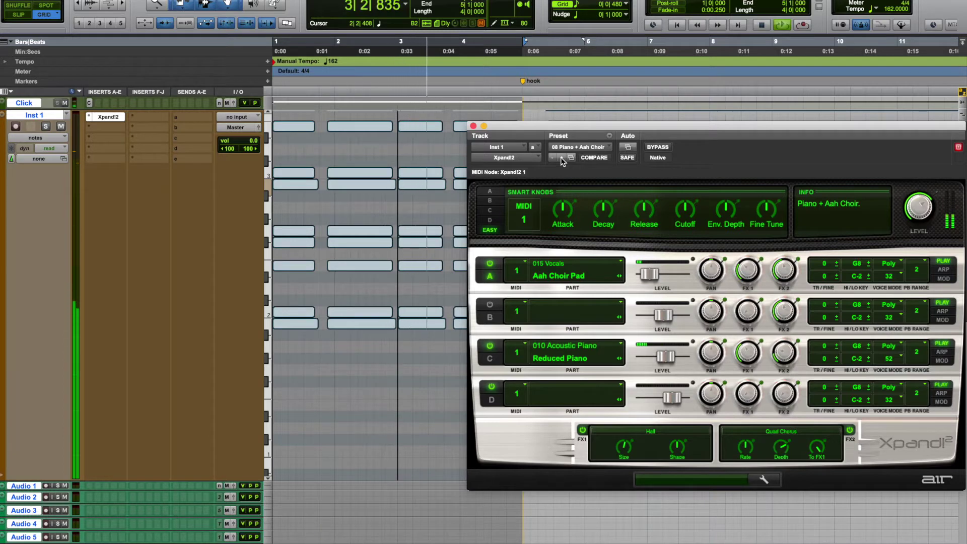
{"action": "left_click", "coordinate": [561, 158]}
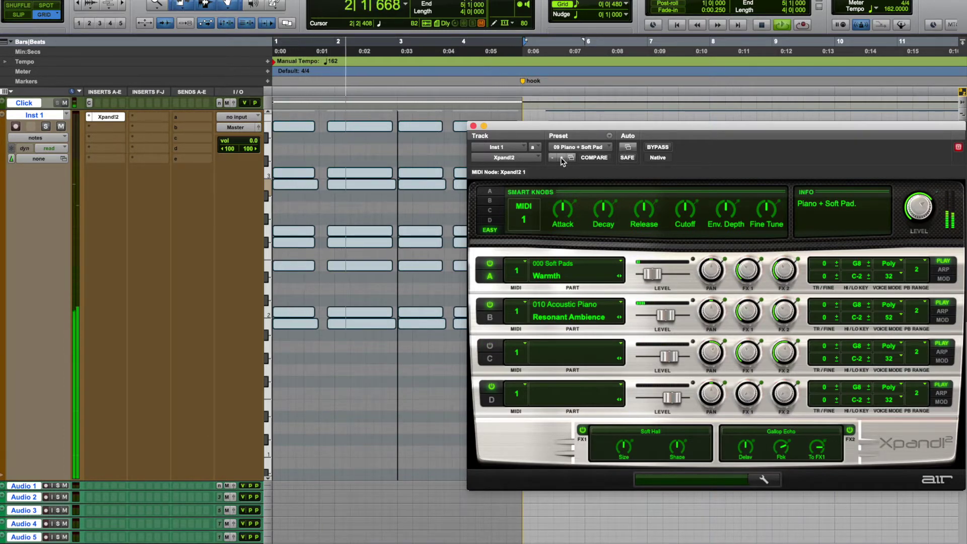
{"action": "left_click", "coordinate": [562, 159]}
{"action": "key", "text": "space"}
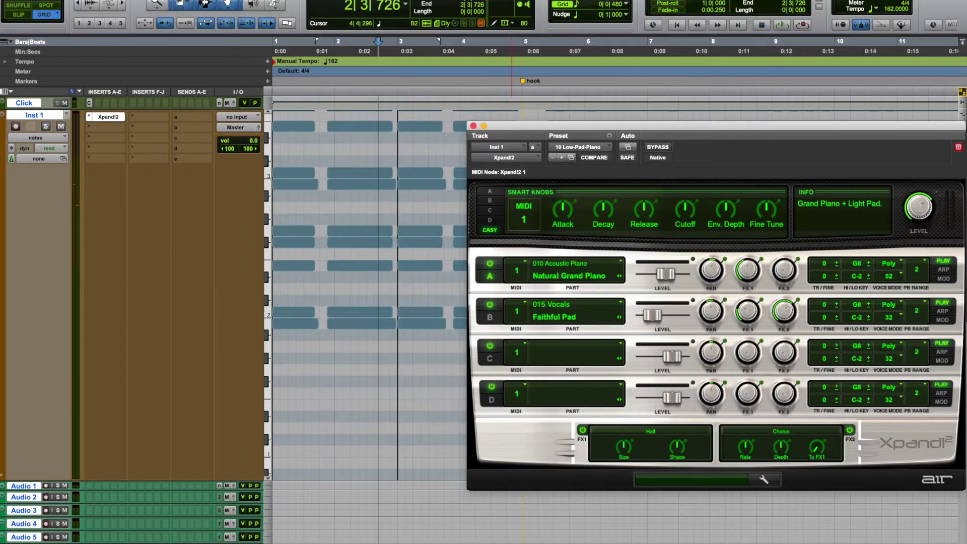
Step: Open the MIDI Editor, select all notes of the four chords, and show velocity in place of pitch bend for Inst 1
{"action": "left_click", "coordinate": [374, 5]}
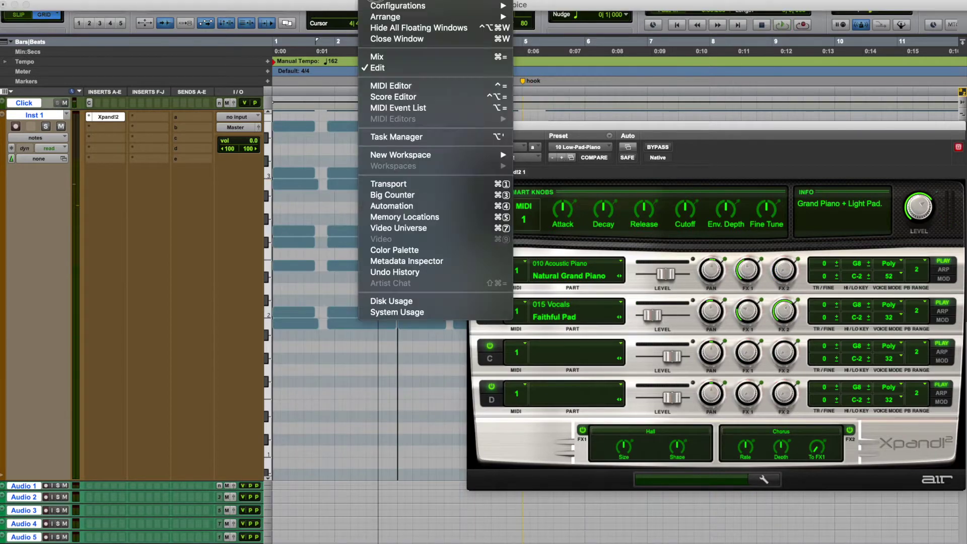
{"action": "left_click", "coordinate": [391, 86]}
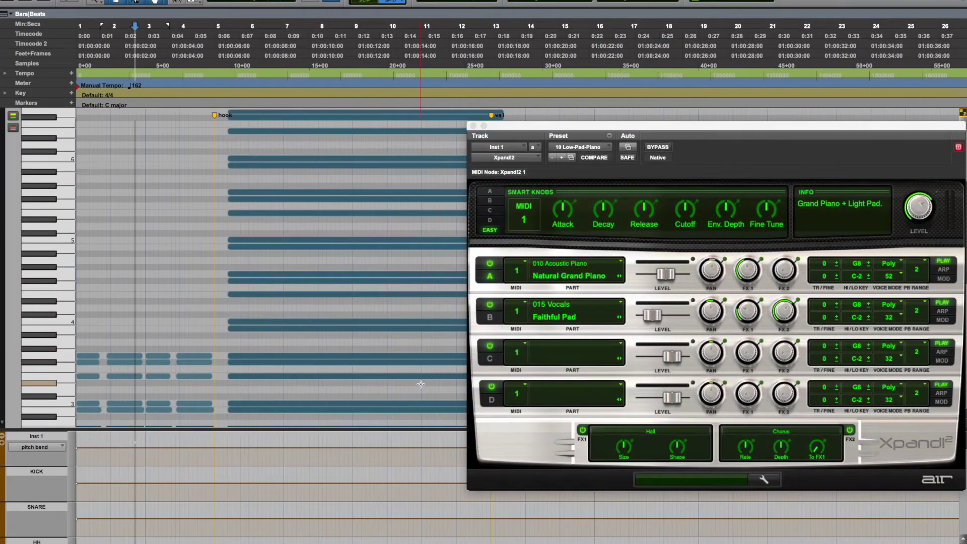
{"action": "scroll", "coordinate": [69, 342], "scroll_direction": "down", "scroll_amount": 3}
{"action": "scroll", "coordinate": [69, 342], "scroll_direction": "down", "scroll_amount": 3}
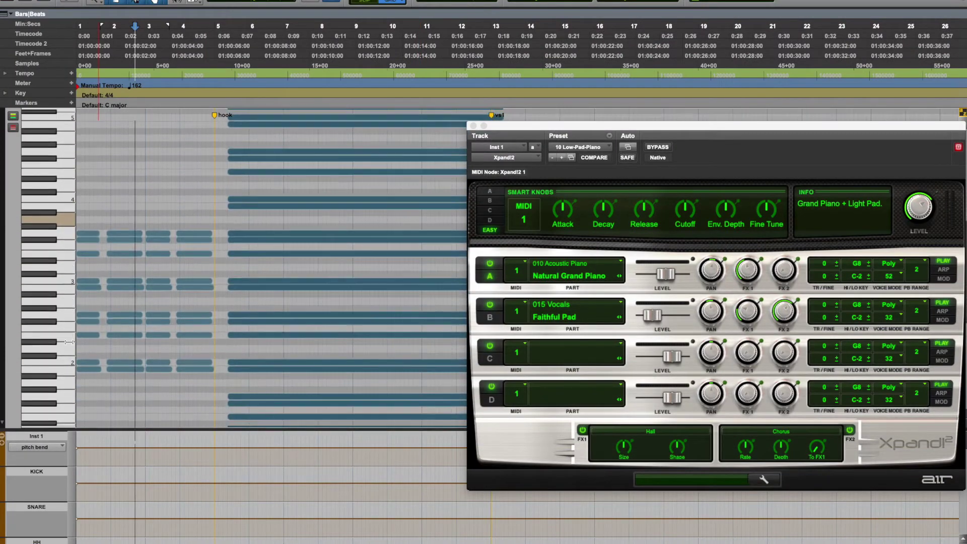
{"action": "mouse_move", "coordinate": [201, 387]}
{"action": "left_mouse_down"}
{"action": "mouse_move", "coordinate": [130, 264]}
{"action": "mouse_move", "coordinate": [75, 197]}
{"action": "left_mouse_up"}
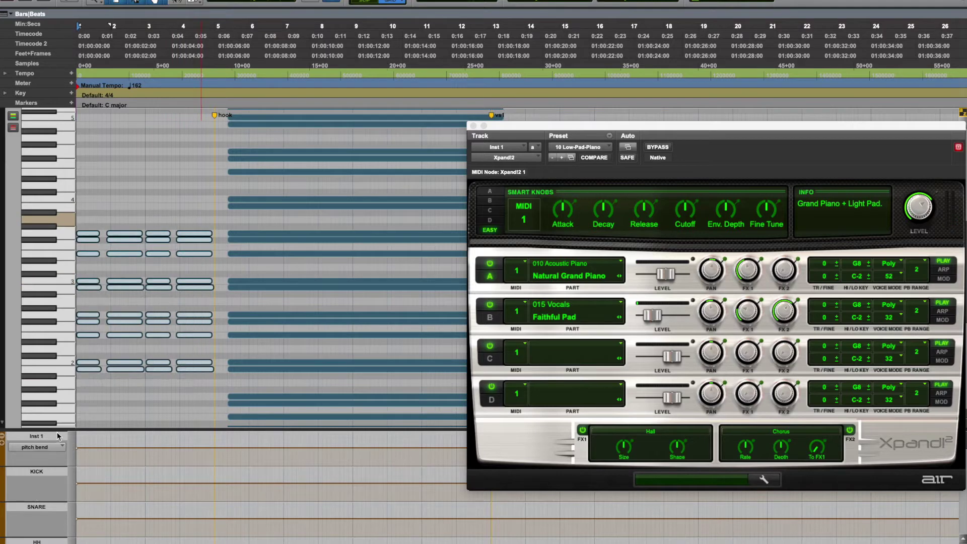
{"action": "left_click", "coordinate": [58, 447]}
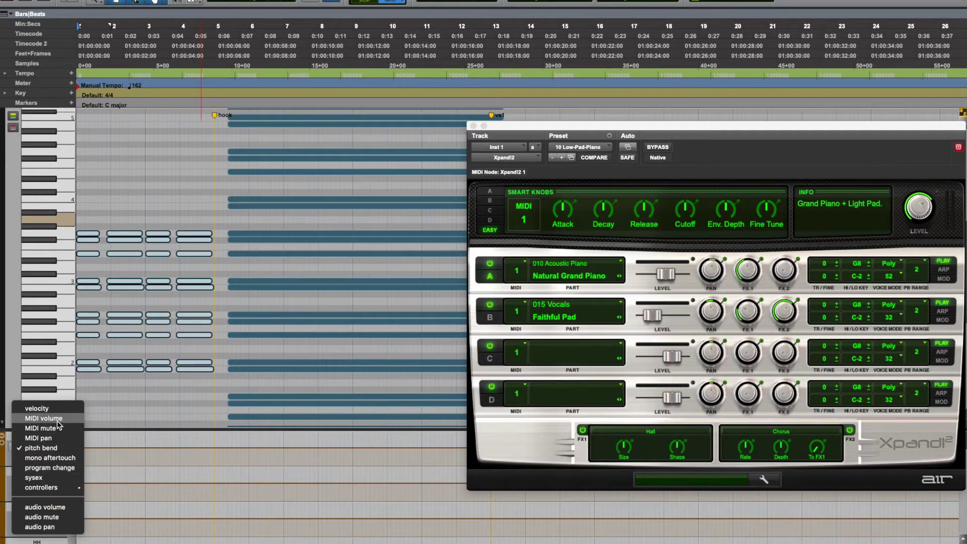
{"action": "left_click", "coordinate": [38, 409]}
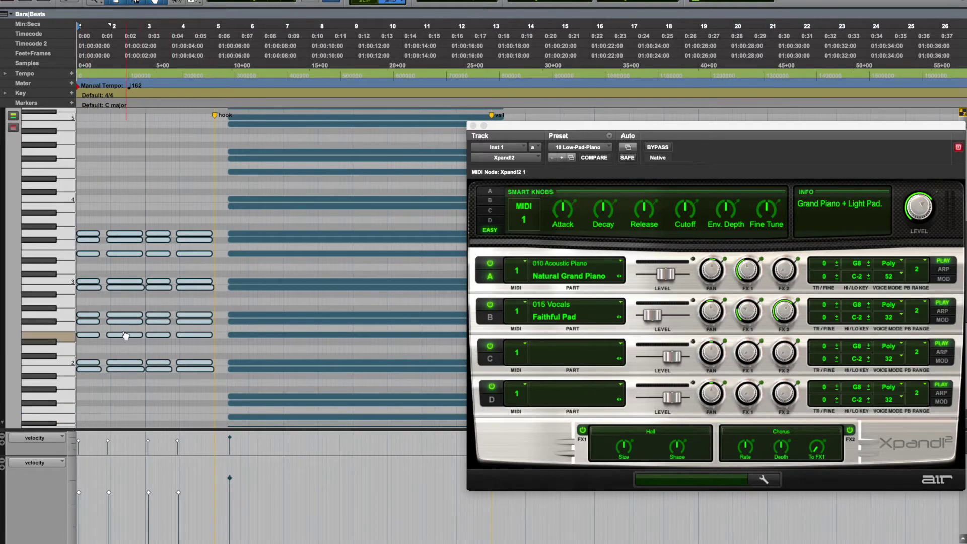
Step: Return to the Edit window, close the Xpand!2 window, and show note velocities on the Inst 1 track
{"action": "key", "text": "super+="}
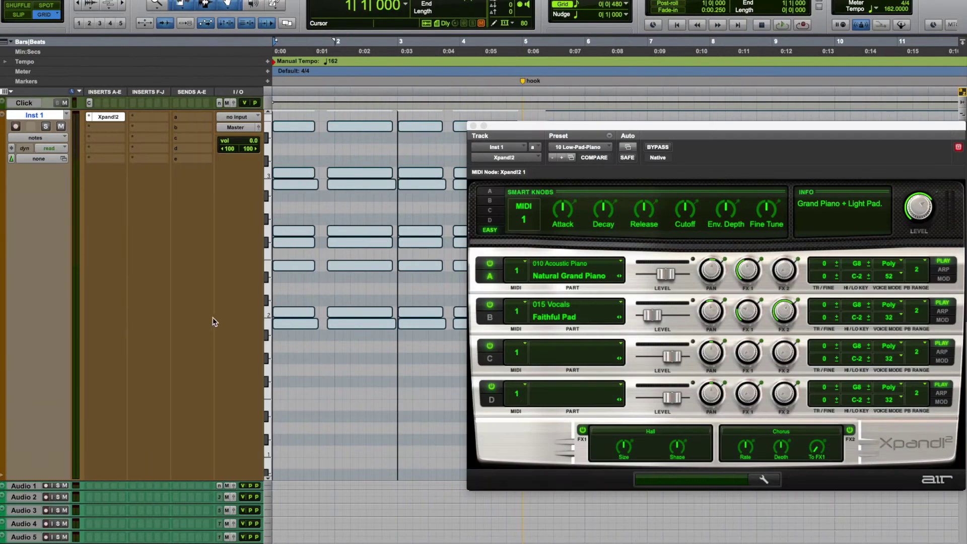
{"action": "left_click", "coordinate": [473, 126]}
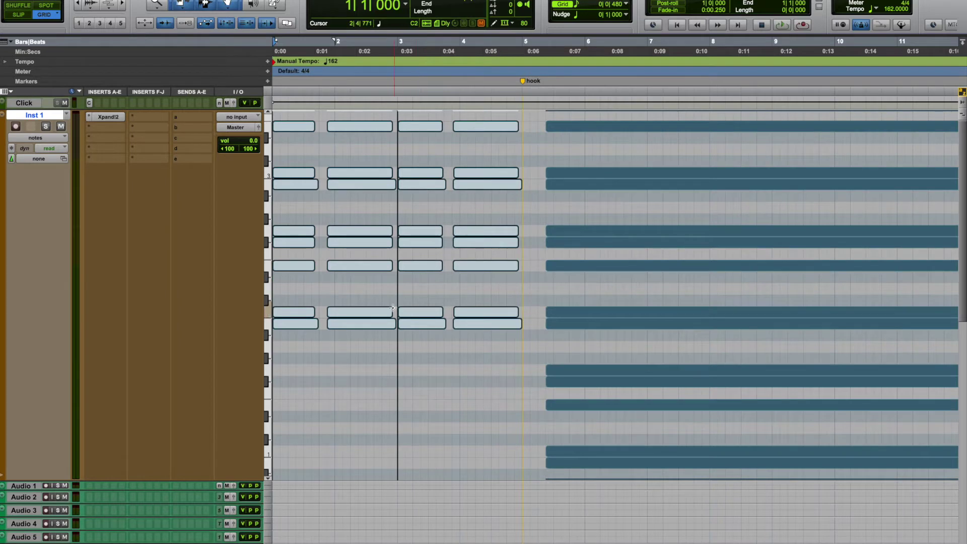
{"action": "key", "text": "ctrl+minus"}
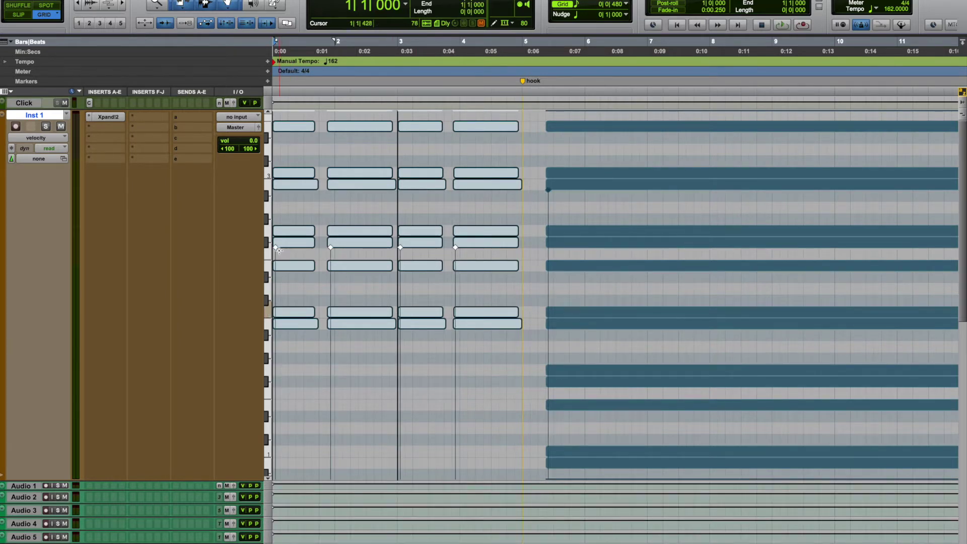
Step: Lower the velocities of individual notes across the four chords, setting one note in each of the second and fourth chords to 74
{"action": "mouse_move", "coordinate": [276, 248]}
{"action": "left_mouse_down"}
{"action": "mouse_move", "coordinate": [275, 300]}
{"action": "mouse_move", "coordinate": [276, 249]}
{"action": "left_mouse_up"}
{"action": "left_click", "coordinate": [294, 323]}
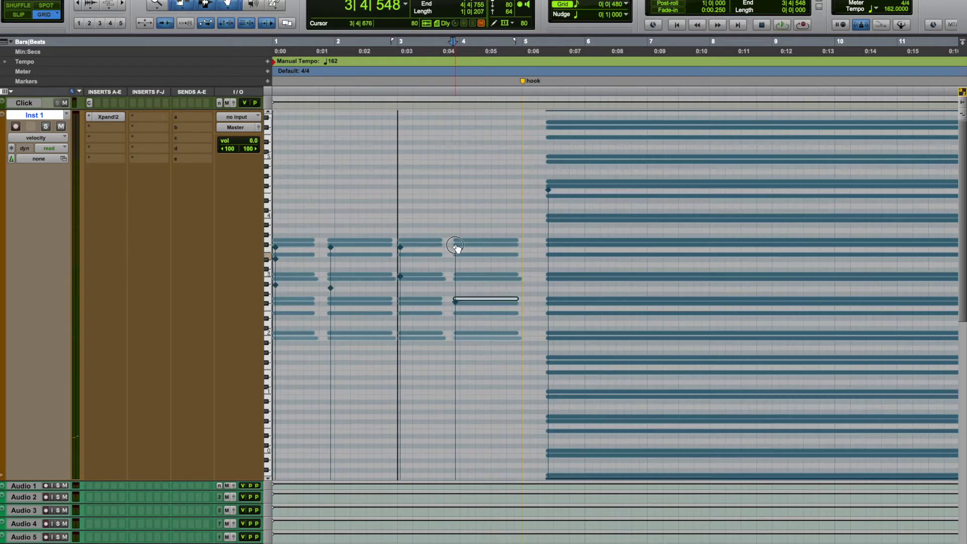
{"action": "left_click_drag", "start_coordinate": [455, 247], "coordinate": [457, 268]}
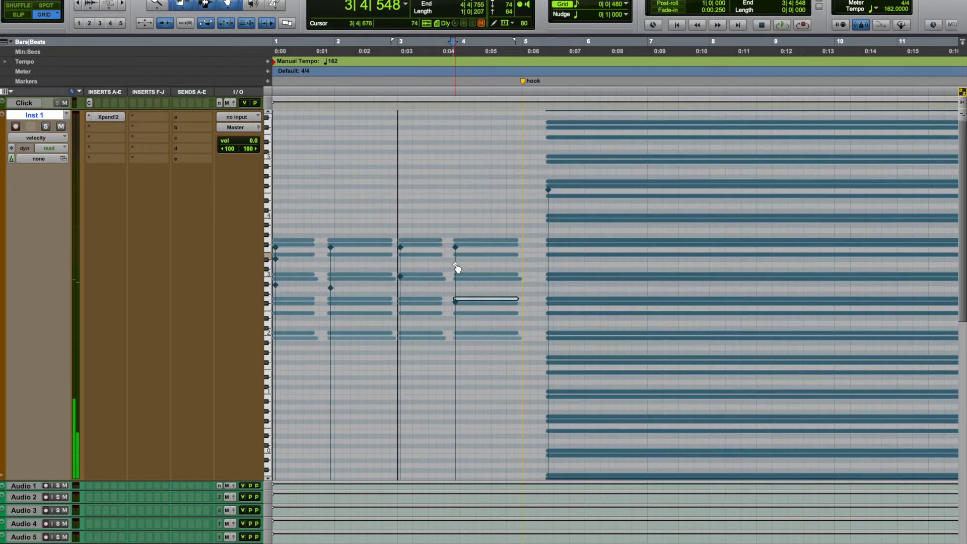
{"action": "left_click", "coordinate": [412, 315]}
{"action": "left_click", "coordinate": [331, 249]}
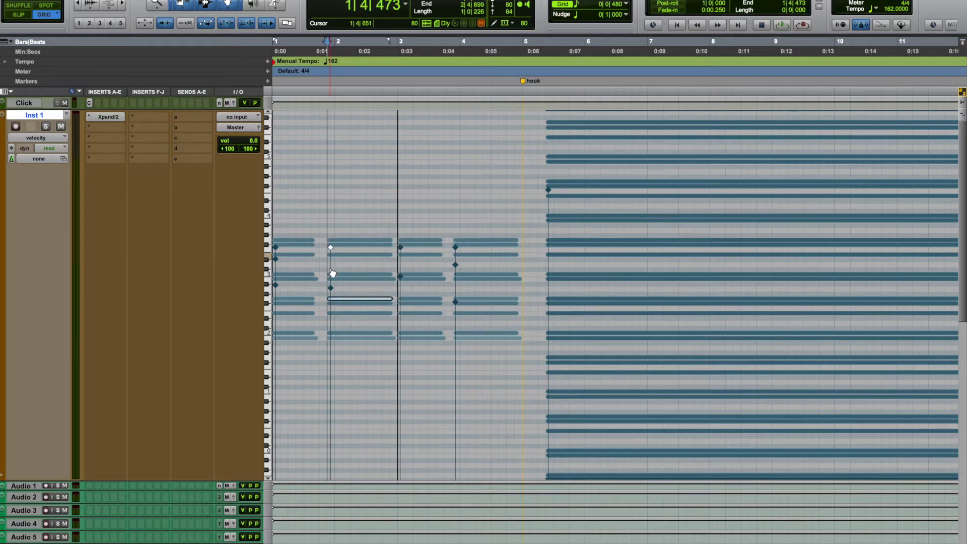
{"action": "left_click_drag", "start_coordinate": [332, 248], "coordinate": [330, 266]}
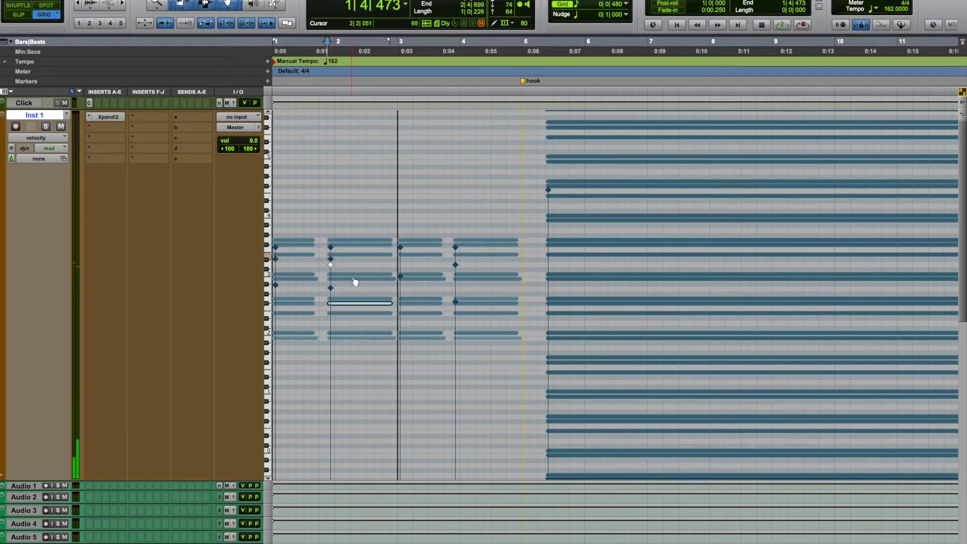
{"action": "left_click", "coordinate": [352, 280]}
{"action": "left_click_drag", "start_coordinate": [332, 250], "coordinate": [331, 273]}
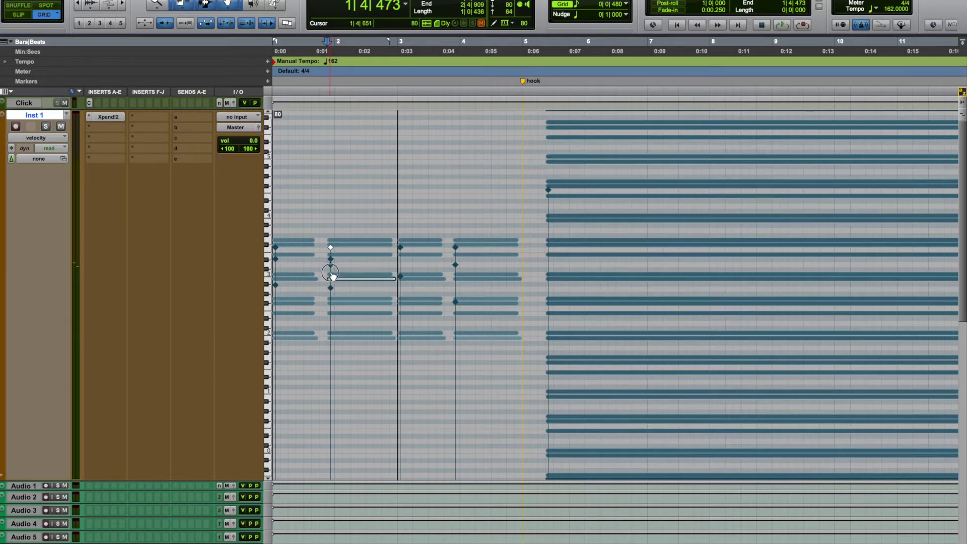
Step: Reopen the MIDI Editor and lower the velocities of further individual chord notes to vary their dynamics
{"action": "left_click", "coordinate": [375, 5]}
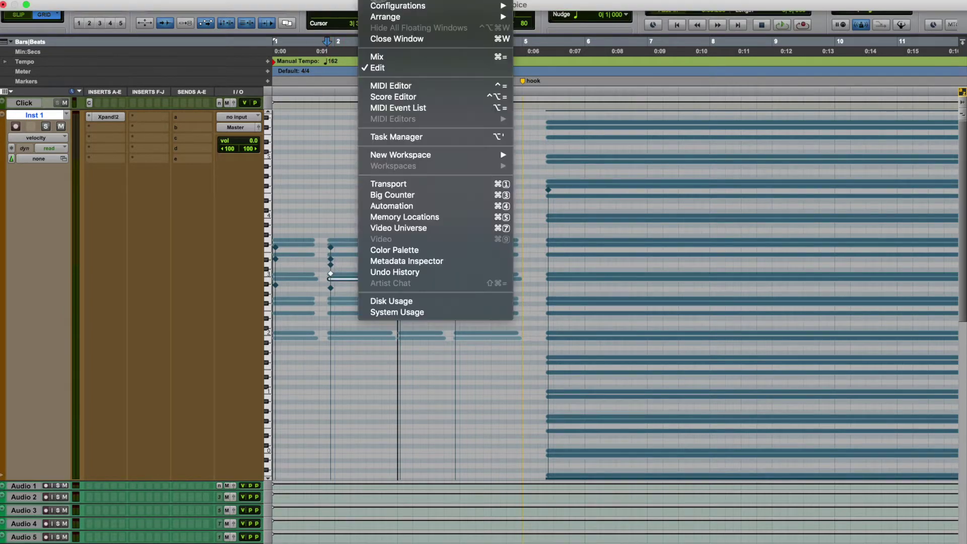
{"action": "left_click", "coordinate": [397, 86]}
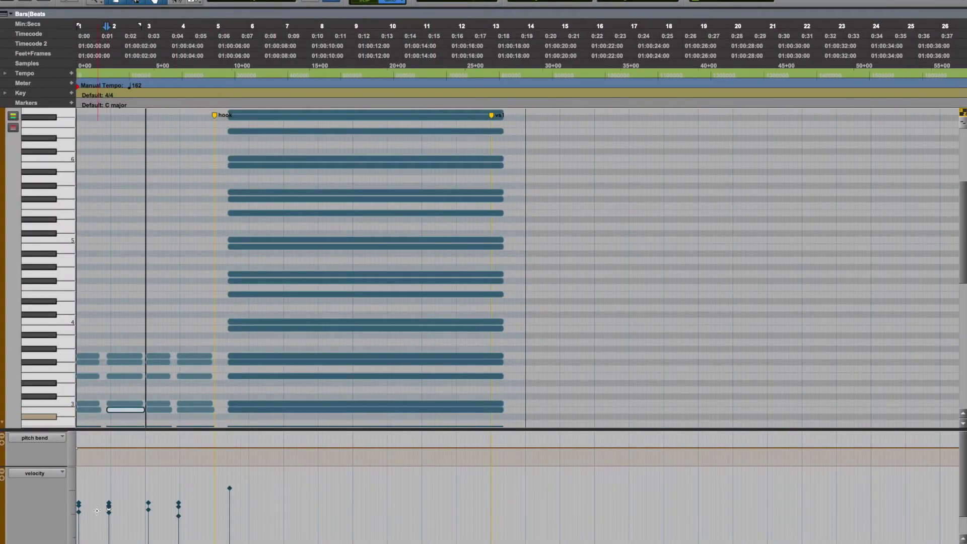
{"action": "left_click_drag", "start_coordinate": [109, 510], "coordinate": [109, 518]}
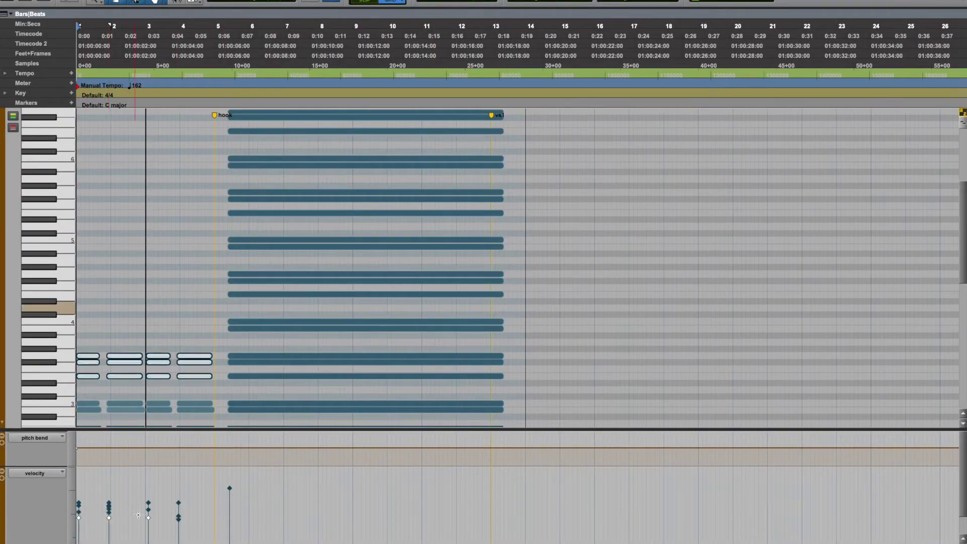
{"action": "left_click", "coordinate": [148, 510]}
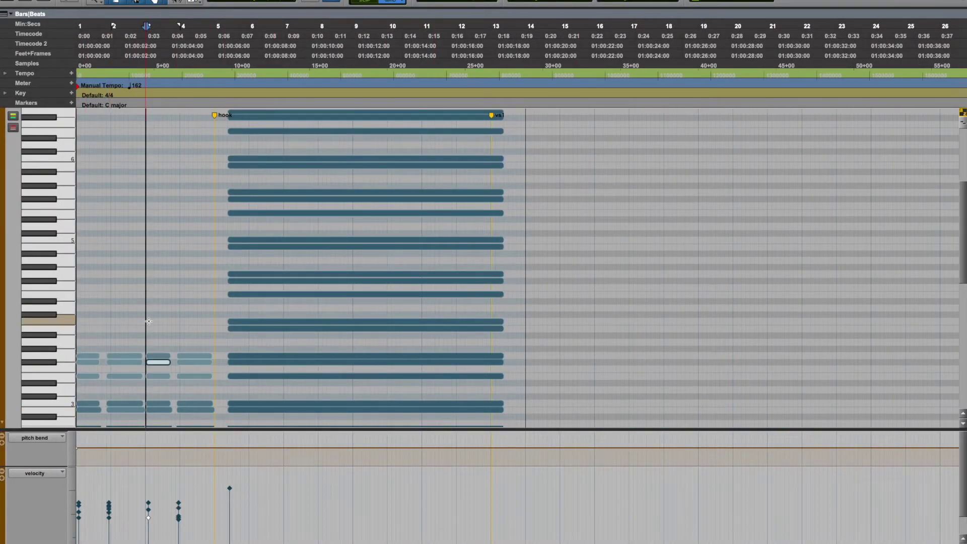
{"action": "scroll", "coordinate": [148, 321], "scroll_direction": "down", "scroll_amount": 6}
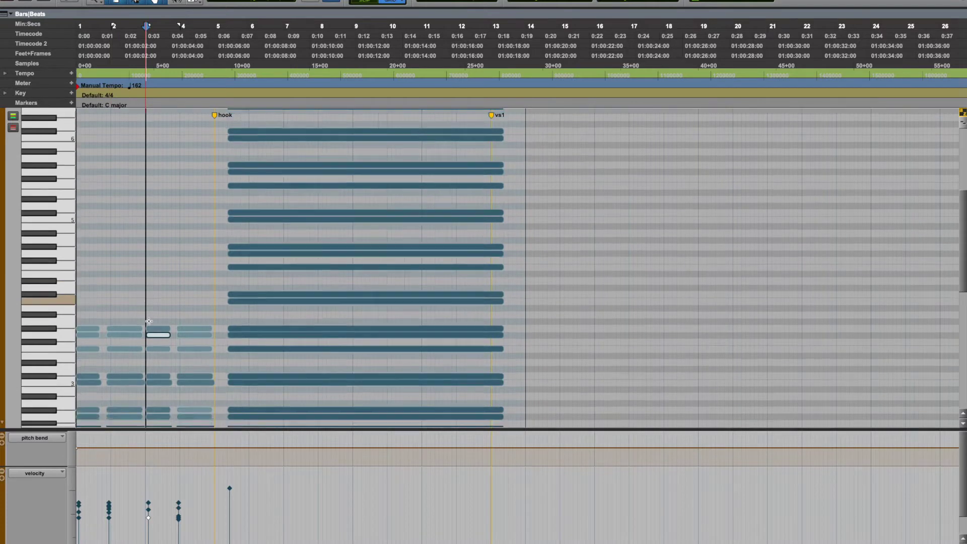
{"action": "scroll", "coordinate": [148, 321], "scroll_direction": "down", "scroll_amount": 5}
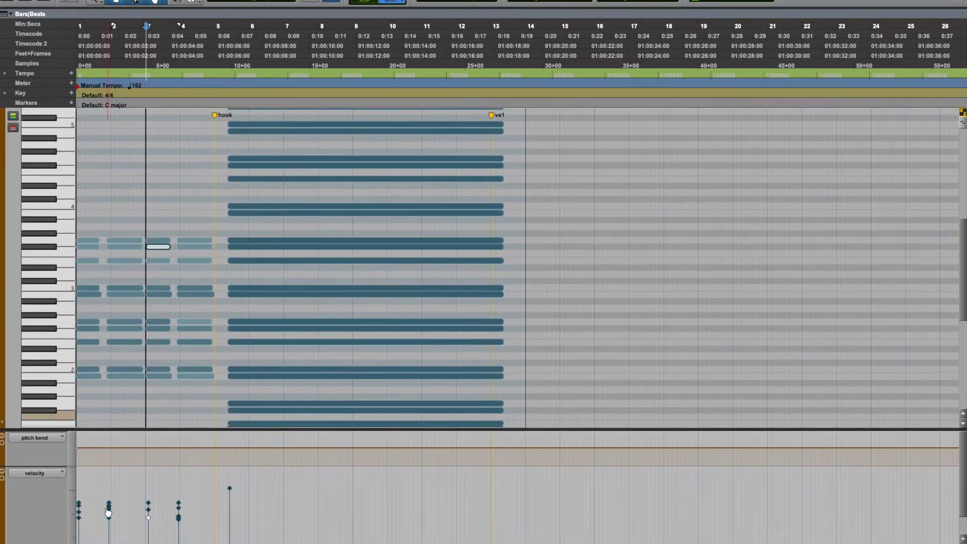
{"action": "left_click_drag", "start_coordinate": [109, 509], "coordinate": [79, 523]}
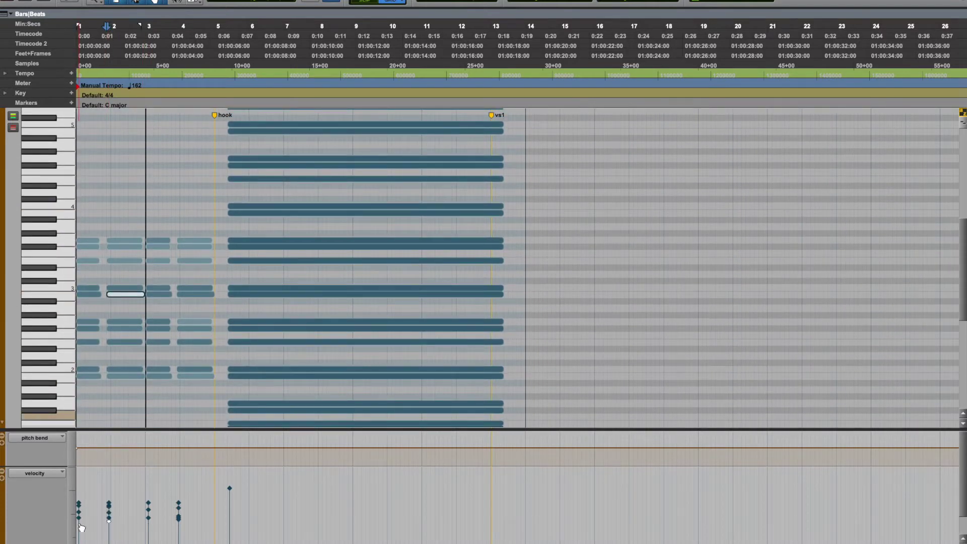
{"action": "left_click", "coordinate": [150, 522]}
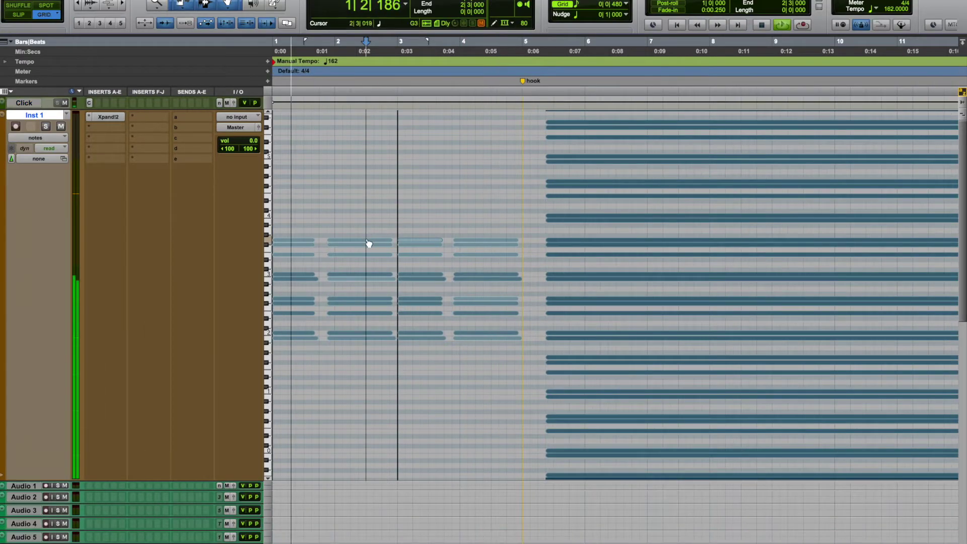
Step: Raise the second chord's top note to the next reference pitch above and lower the fourth chord's bottom note to the next one below
{"action": "left_click", "coordinate": [367, 240]}
{"action": "left_click_drag", "start_coordinate": [367, 222], "coordinate": [367, 223]}
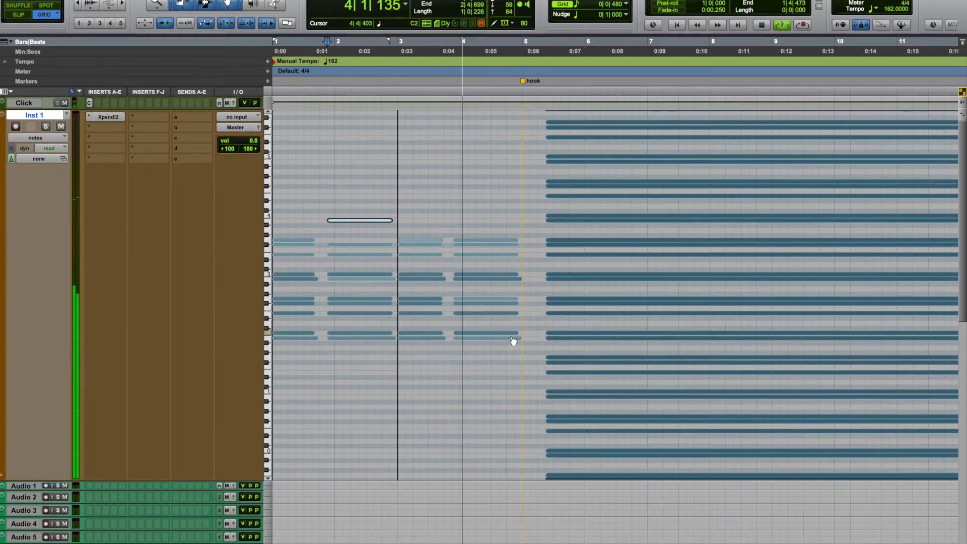
{"action": "left_click", "coordinate": [495, 341]}
{"action": "left_click_drag", "start_coordinate": [495, 341], "coordinate": [498, 361]}
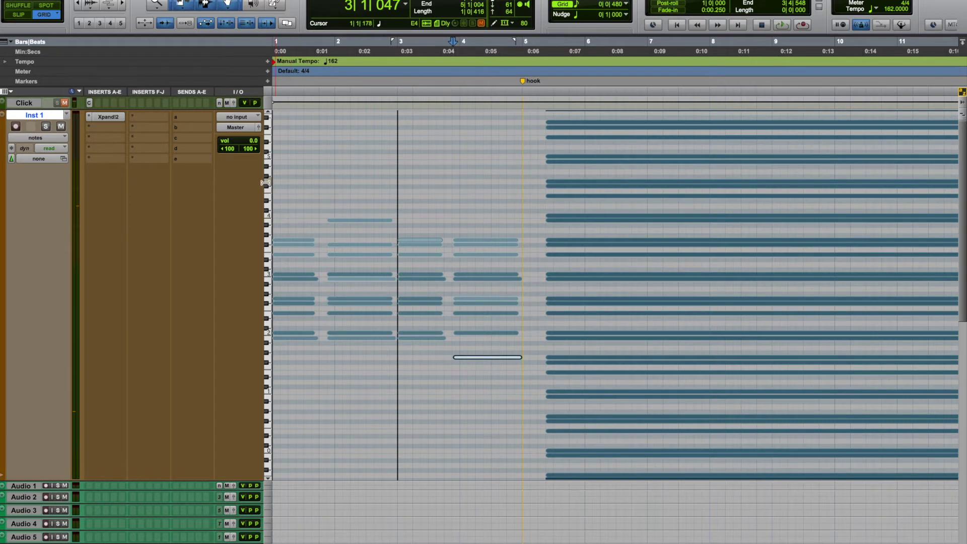
Step: Audition pitches above the chords, select the four bars, switch to Slip mode, and add a short E5 note near the start of bar 1
{"action": "scroll", "coordinate": [265, 185], "scroll_direction": "up", "scroll_amount": 5}
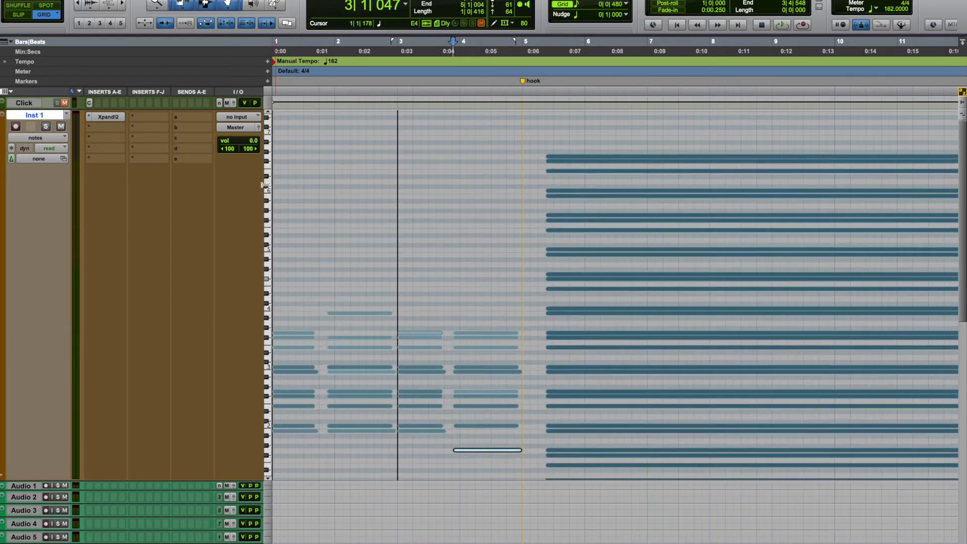
{"action": "left_click", "coordinate": [271, 221]}
{"action": "left_click", "coordinate": [270, 260]}
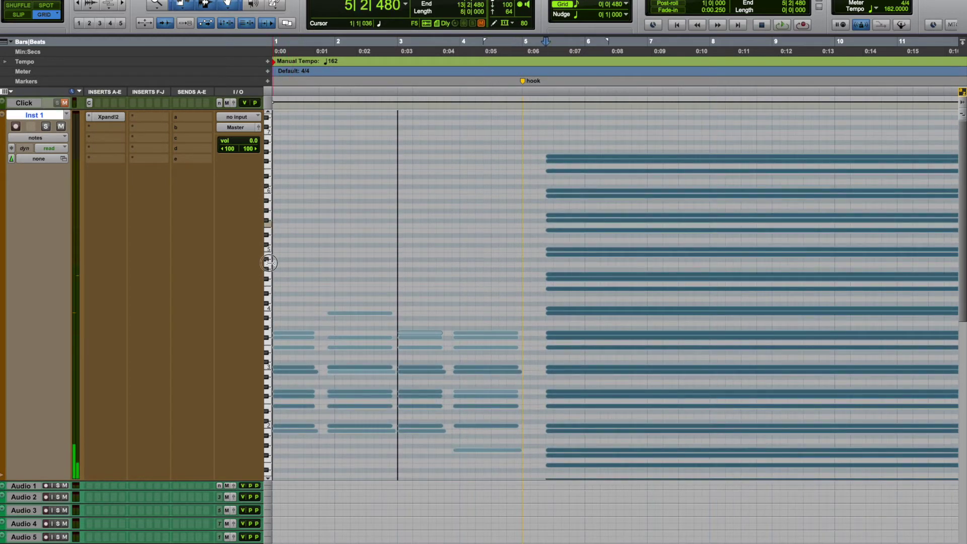
{"action": "key", "text": "ctrl+a"}
{"action": "left_click", "coordinate": [19, 15]}
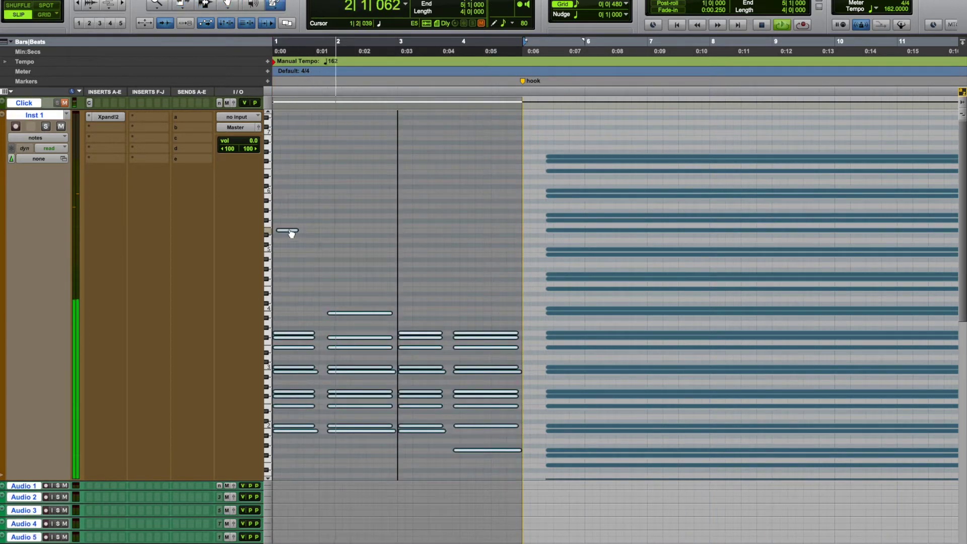
Step: Stop playback, select only the first two bars across the tracks, and play that selection in a loop
{"action": "key", "text": "space"}
{"action": "left_click_drag", "start_coordinate": [399, 95], "coordinate": [154, 86]}
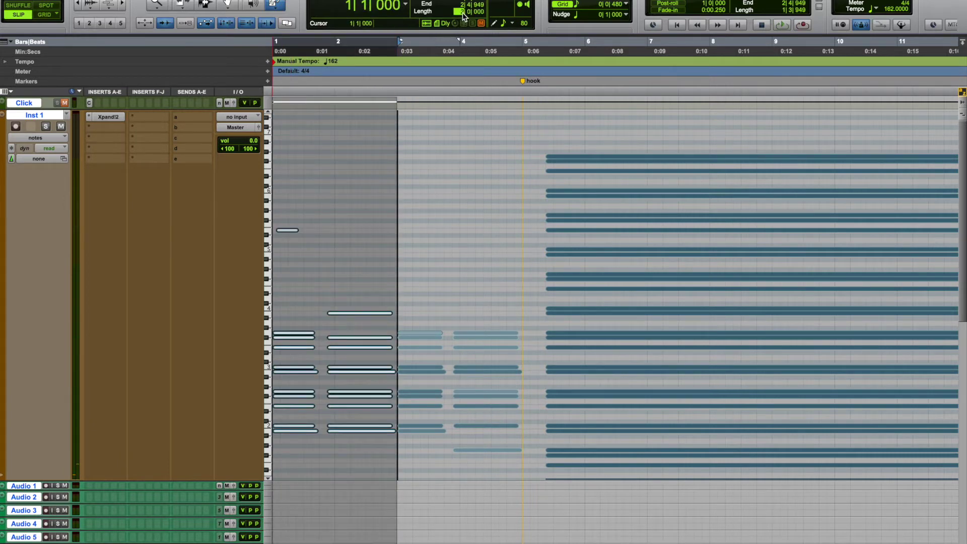
{"action": "key", "text": "space"}
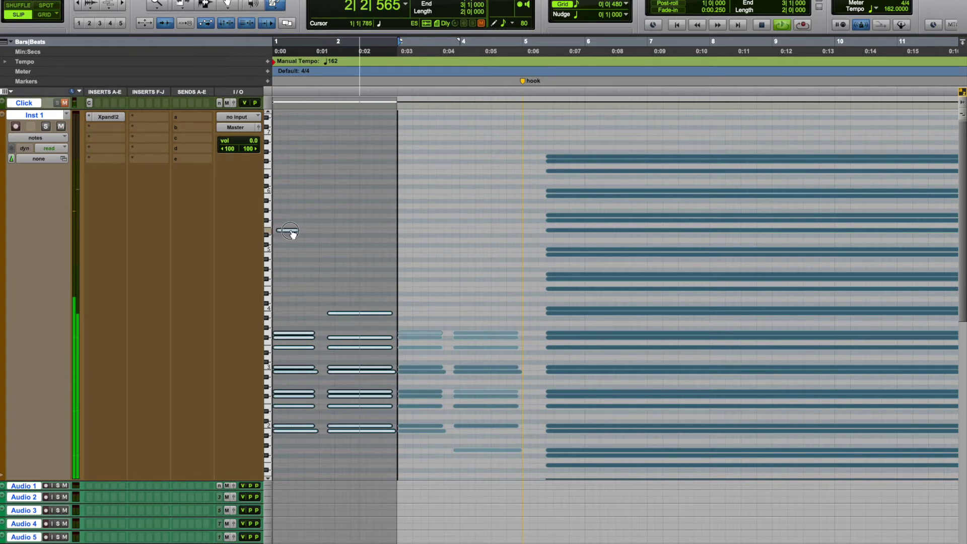
Step: Undo the shift of the selected notes, then add a short G5 after the E5 in bar 1 and shorten the E5
{"action": "left_click_drag", "start_coordinate": [291, 230], "coordinate": [291, 232]}
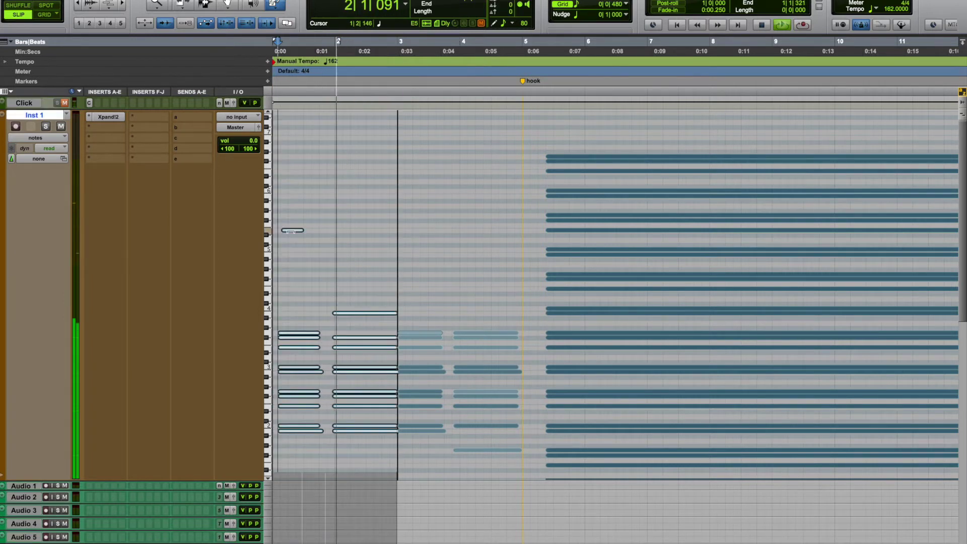
{"action": "key", "text": "ctrl+z"}
{"action": "left_click", "coordinate": [296, 220]}
{"action": "left_click_drag", "start_coordinate": [293, 231], "coordinate": [302, 219]}
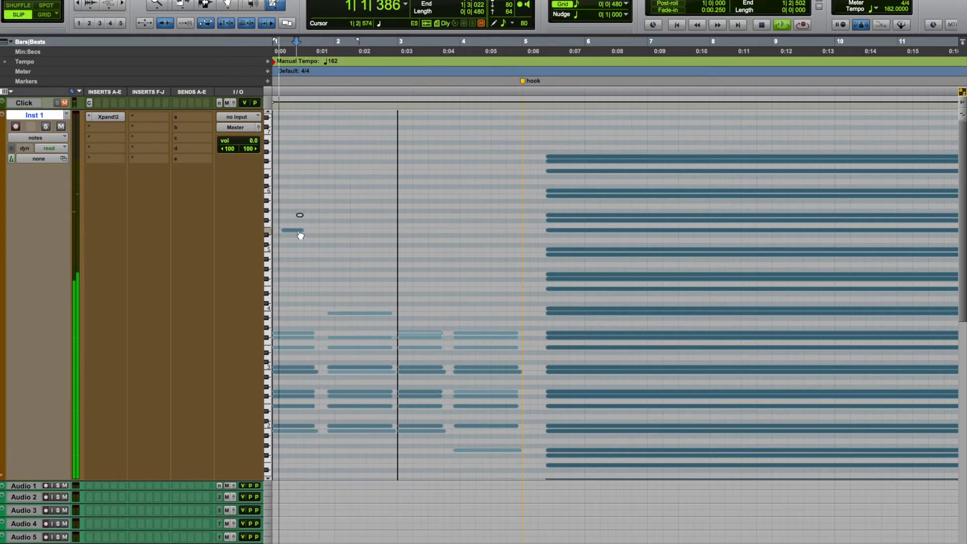
{"action": "left_click_drag", "start_coordinate": [298, 231], "coordinate": [285, 230]}
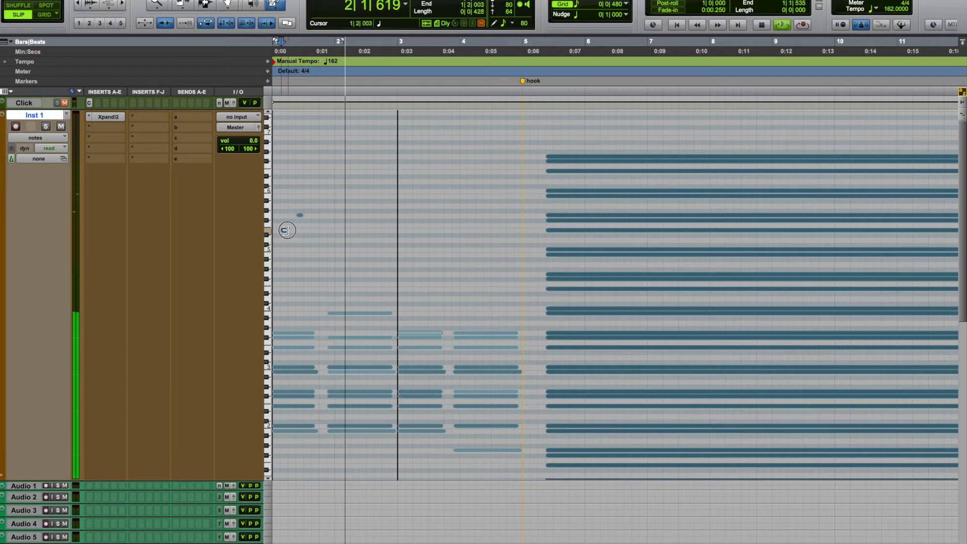
Step: Choose the default duration for newly drawn notes
{"action": "left_click", "coordinate": [510, 23]}
{"action": "left_click", "coordinate": [538, 57]}
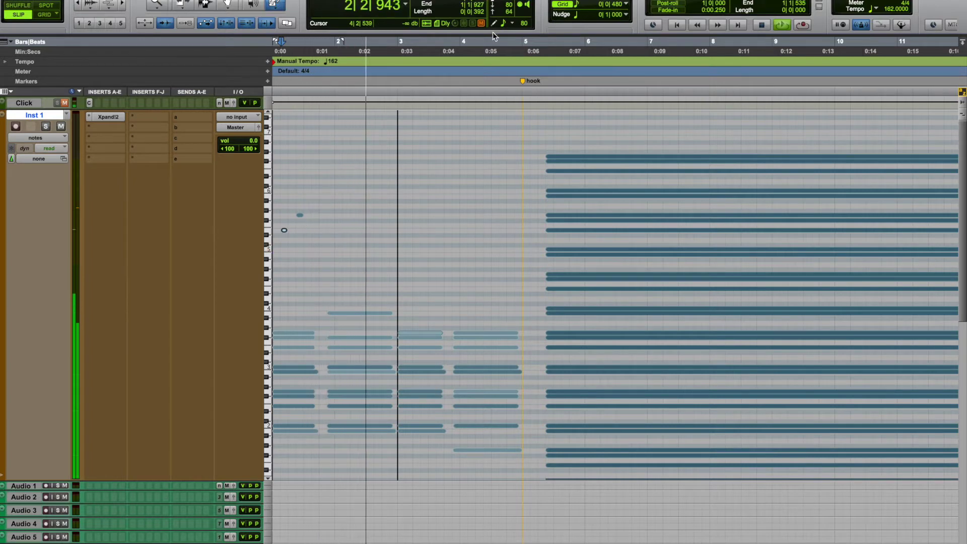
{"action": "left_click", "coordinate": [510, 23]}
{"action": "left_click", "coordinate": [524, 101]}
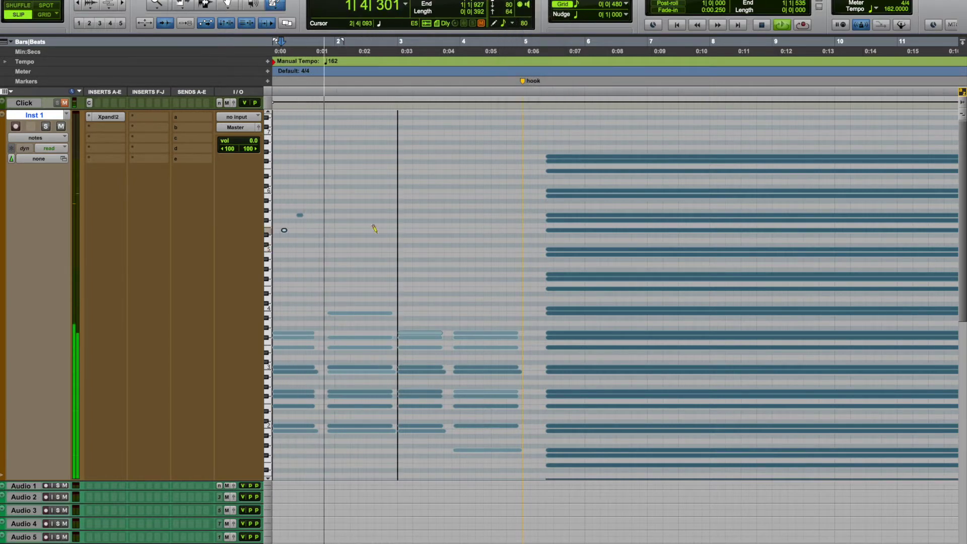
Step: Stop playback, audition G5, and try lowering the short G5 note in bar 1 to C5
{"action": "key", "text": "space"}
{"action": "left_click", "coordinate": [269, 216]}
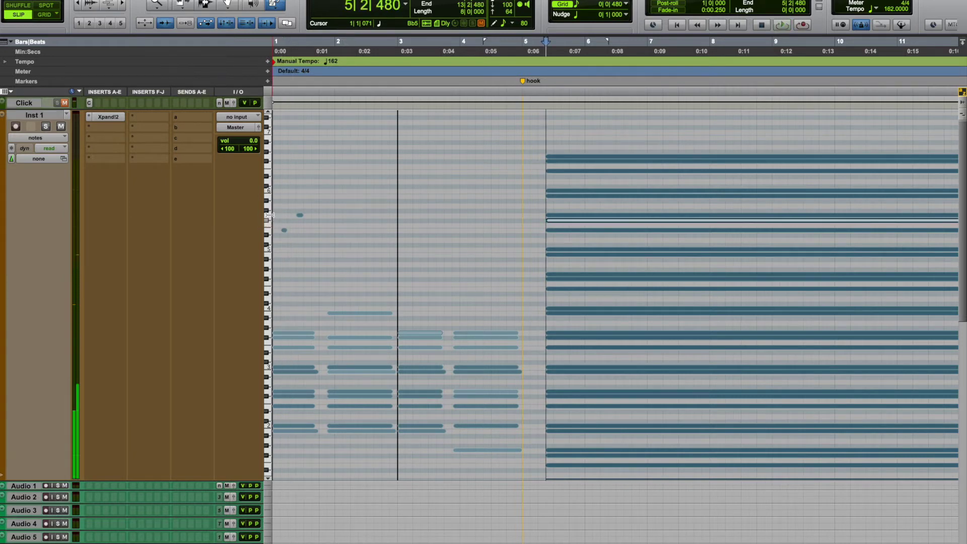
{"action": "left_click_drag", "start_coordinate": [301, 240], "coordinate": [300, 252]}
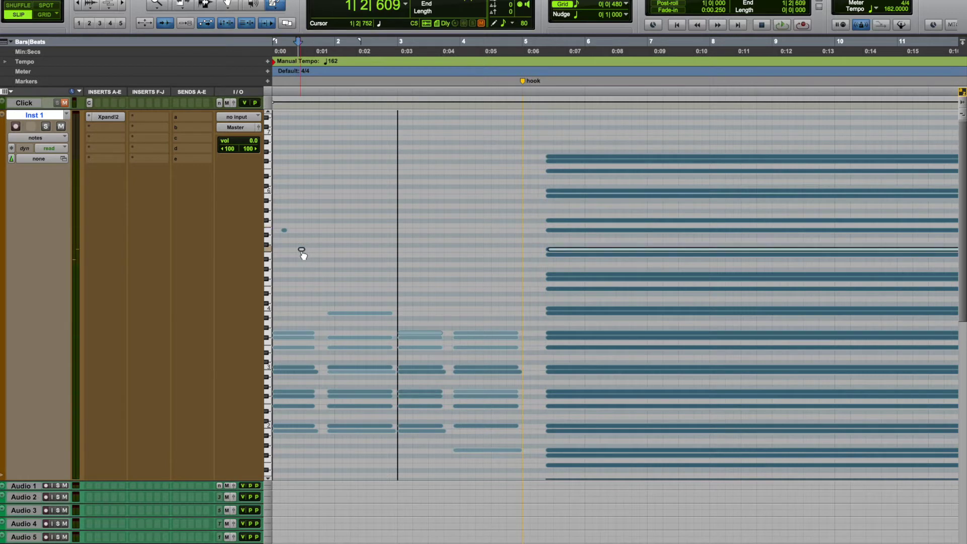
{"action": "key", "text": "ctrl+z"}
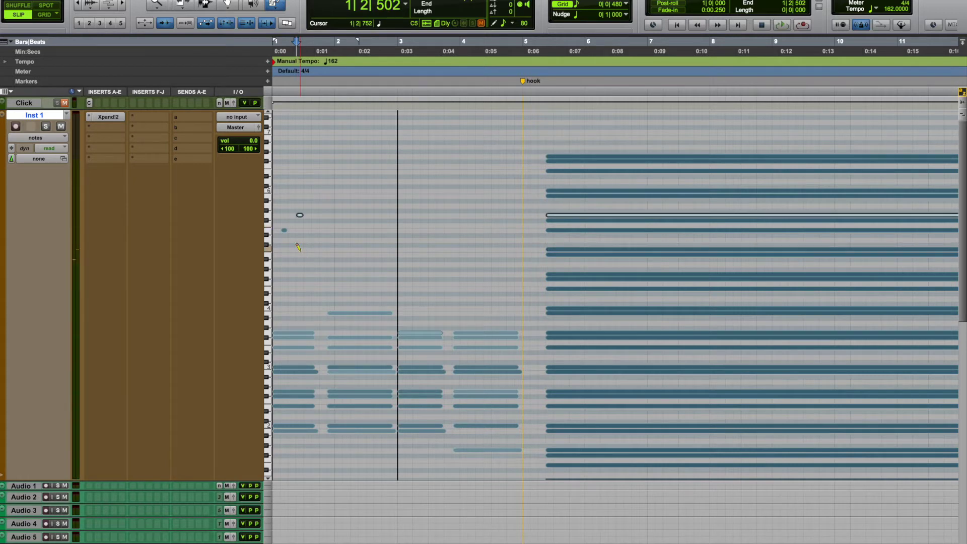
Step: Add a short F#5 note between the E5 and G5 in bar 1 and loop playback of bars 1 and 2
{"action": "left_click", "coordinate": [286, 221]}
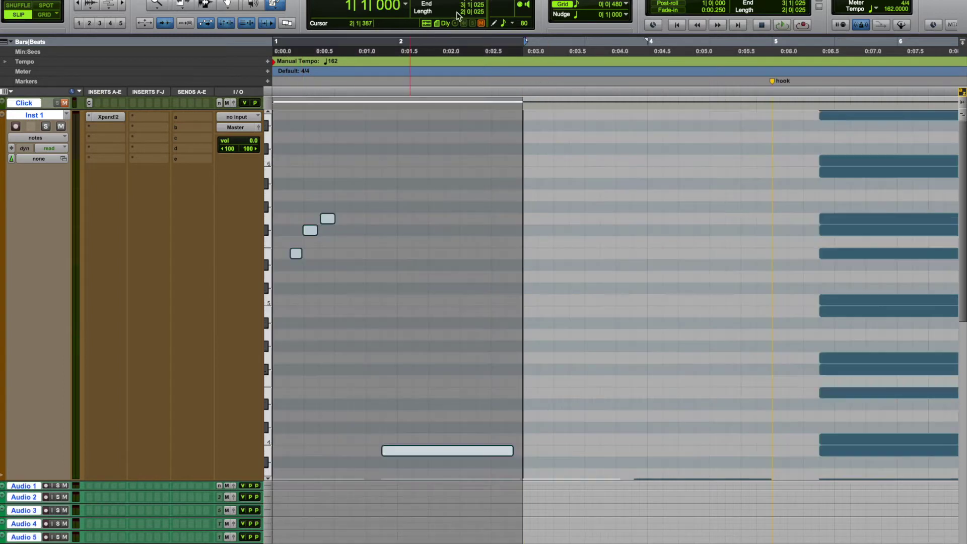
{"action": "key", "text": "Return"}
{"action": "key", "text": "space"}
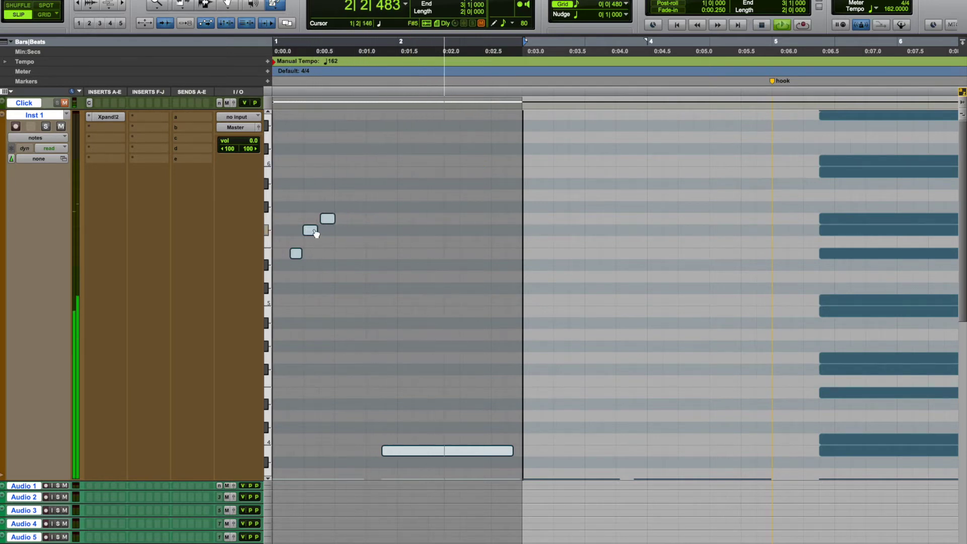
Step: Add another F#5 near the end of bar 1, move the earlier F#5 to C5 in bar 2, and shift the G5 to about beat 3
{"action": "left_click", "coordinate": [333, 231]}
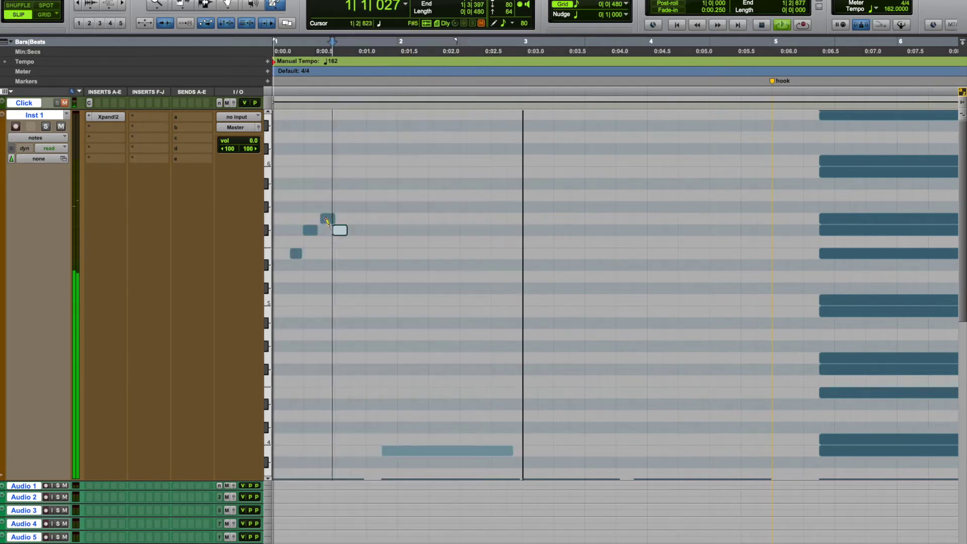
{"action": "left_click_drag", "start_coordinate": [345, 229], "coordinate": [373, 232]}
{"action": "left_click_drag", "start_coordinate": [311, 230], "coordinate": [412, 302]}
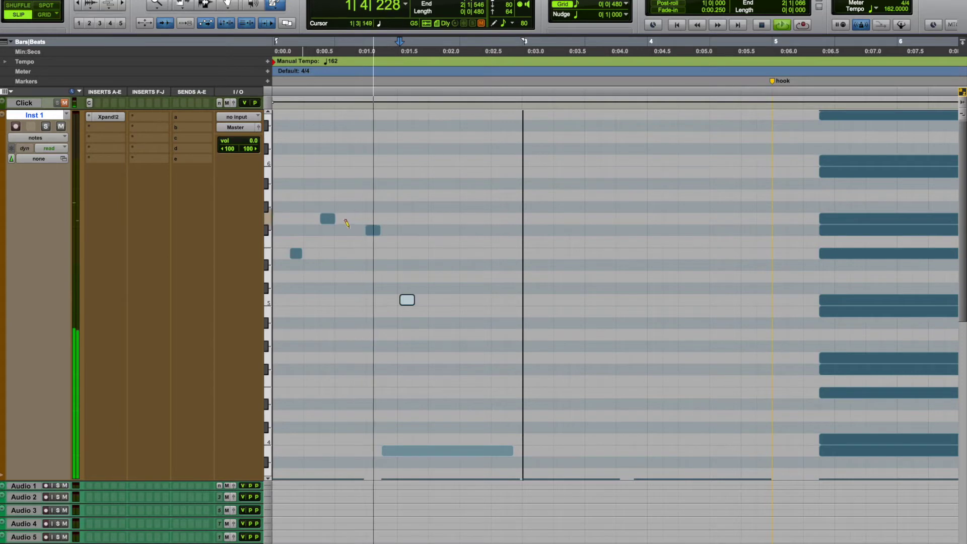
{"action": "left_click_drag", "start_coordinate": [390, 235], "coordinate": [391, 236]}
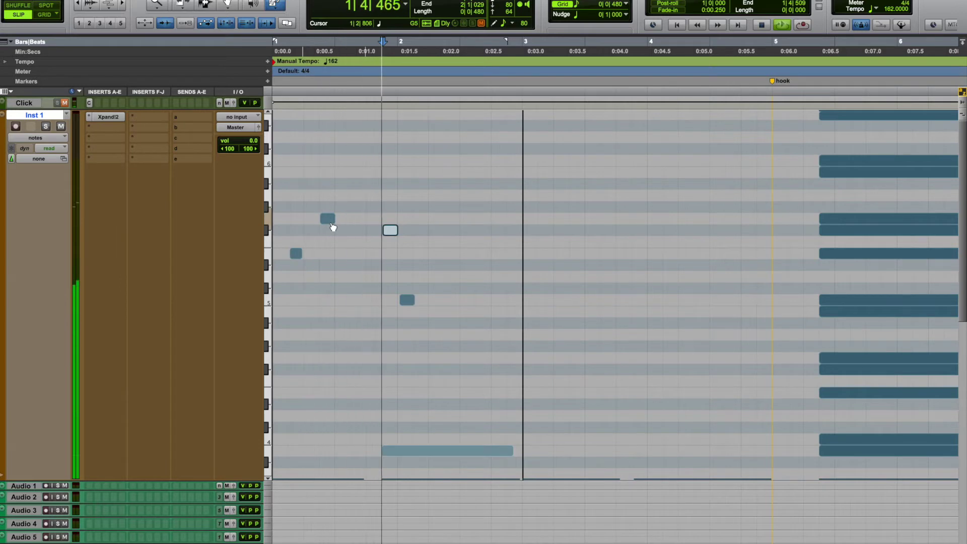
{"action": "left_click_drag", "start_coordinate": [330, 222], "coordinate": [345, 225]}
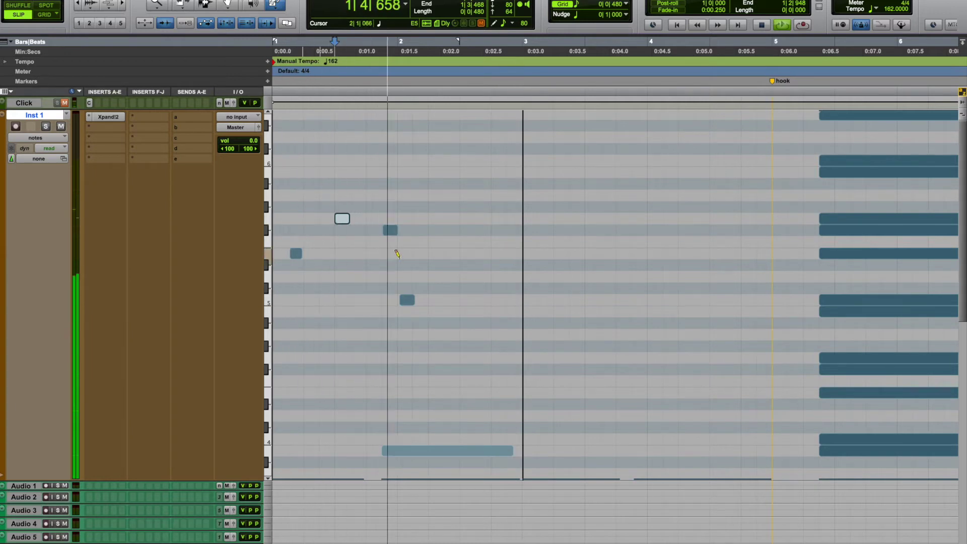
Step: Move the short C5 note so it starts together with the F#5 note near the end of bar 1
{"action": "left_click", "coordinate": [406, 300]}
{"action": "key", "text": "Delete"}
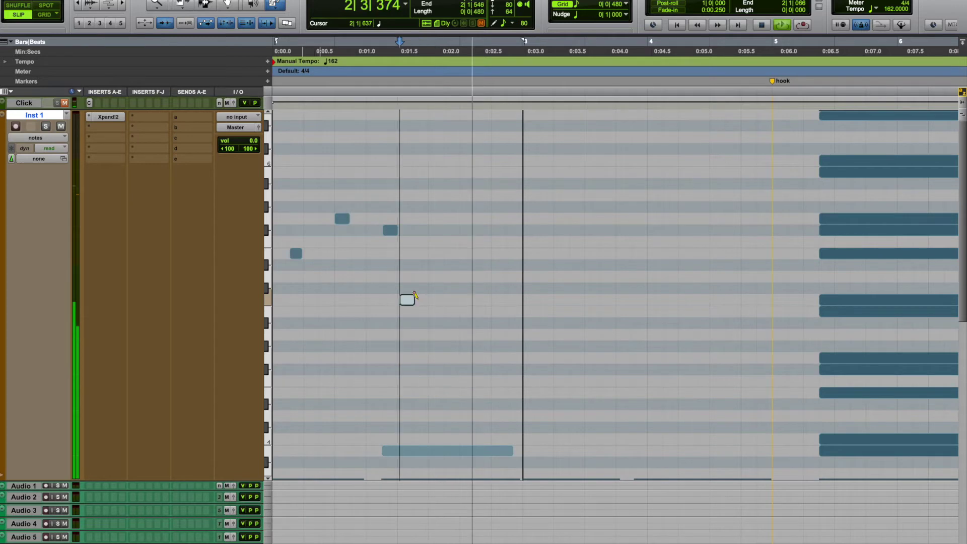
{"action": "left_click_drag", "start_coordinate": [422, 303], "coordinate": [434, 305]}
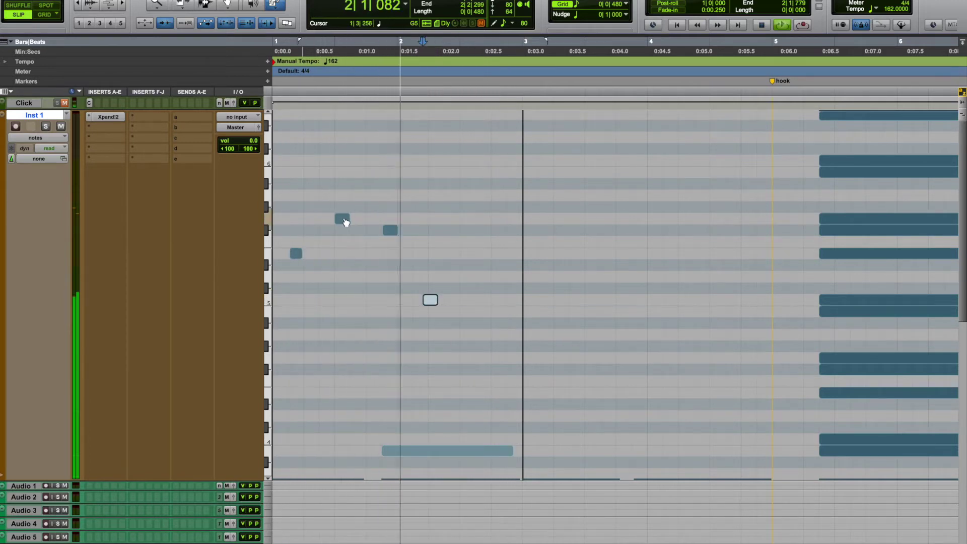
{"action": "left_click", "coordinate": [427, 302]}
{"action": "left_click_drag", "start_coordinate": [427, 302], "coordinate": [419, 300]}
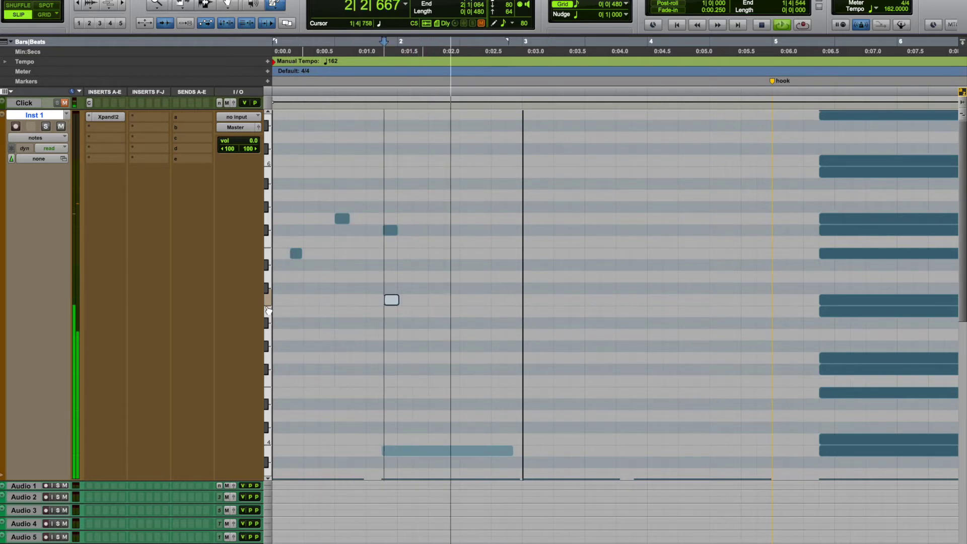
Step: Audition other pitches on the keyboard, stop playback, delete the E5 note near the start of bar 1, and play the result
{"action": "left_click", "coordinate": [269, 173]}
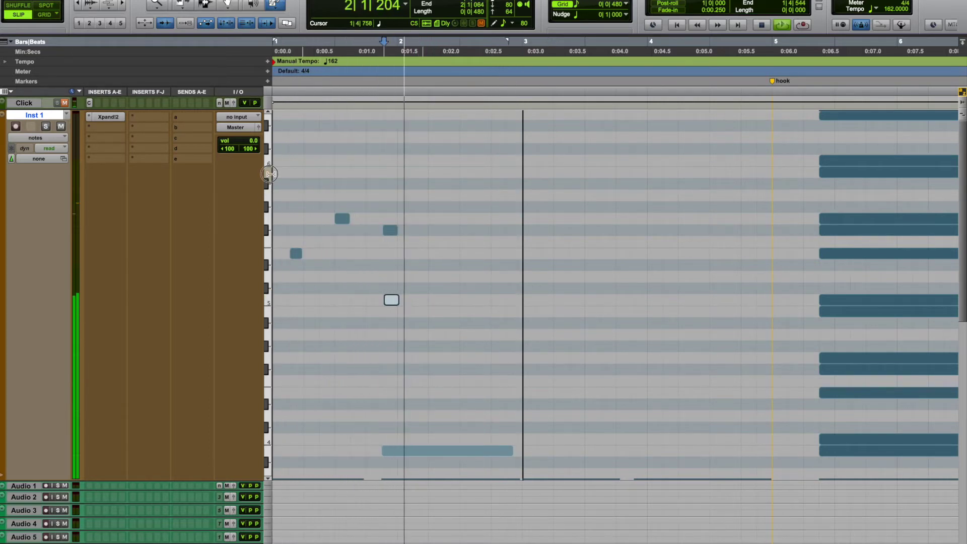
{"action": "left_click", "coordinate": [269, 357]}
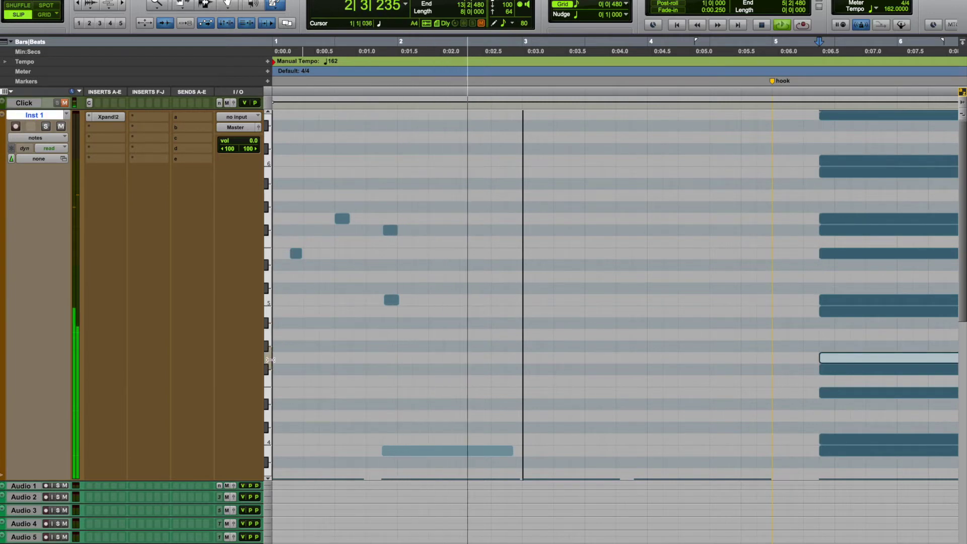
{"action": "key", "text": "space"}
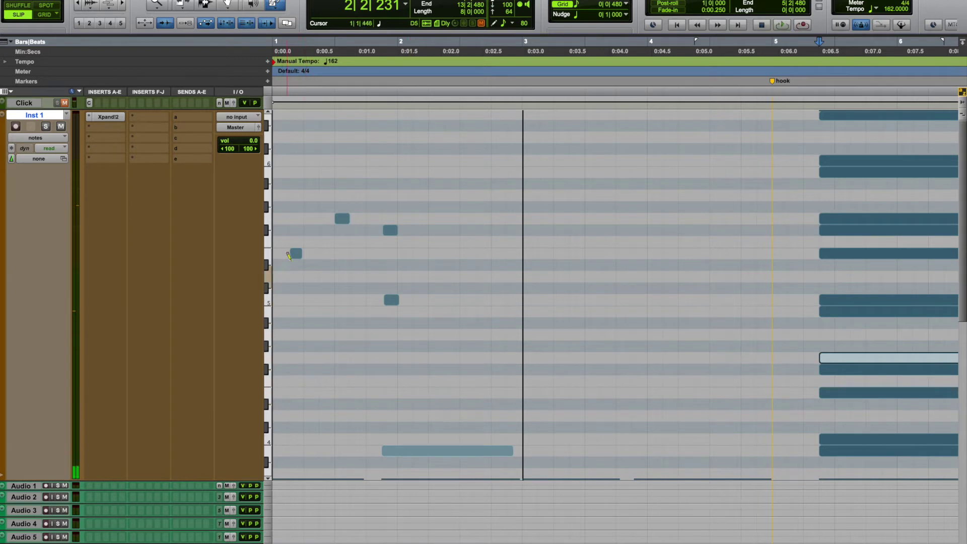
{"action": "left_click", "coordinate": [270, 307]}
{"action": "left_click", "coordinate": [297, 255]}
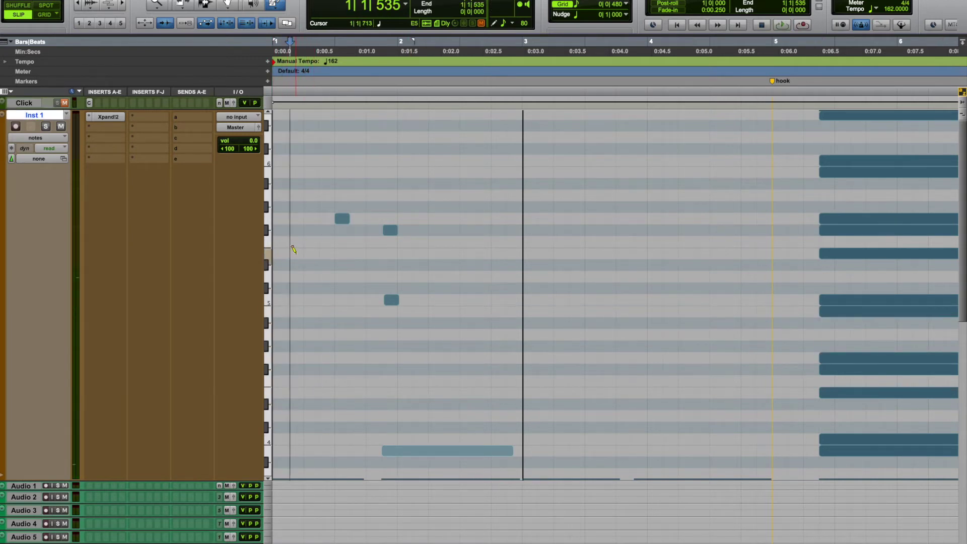
{"action": "key", "text": "space"}
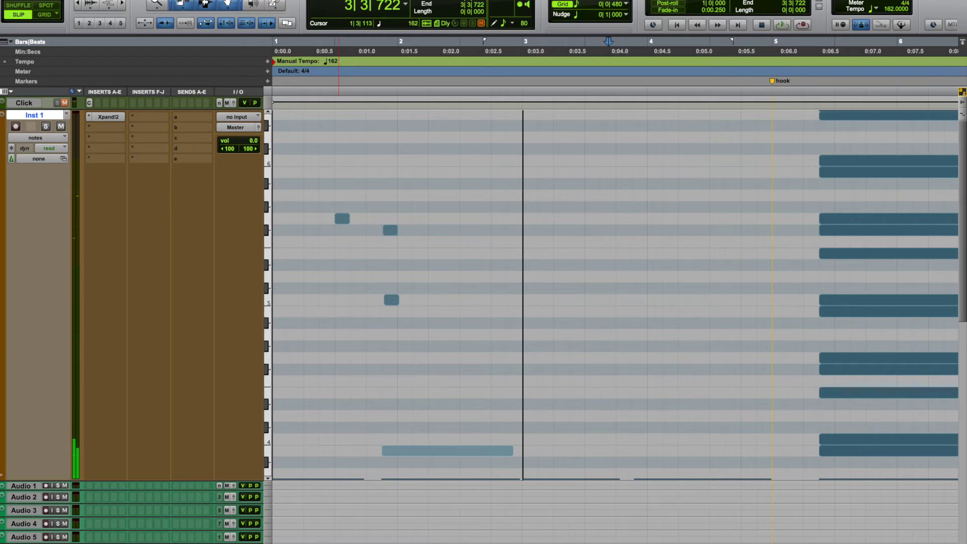
Step: Duplicate the G5, F#5 and C5 phrase once per bar through bar 4, then select all four bars and loop playback
{"action": "left_click_drag", "start_coordinate": [430, 328], "coordinate": [294, 179]}
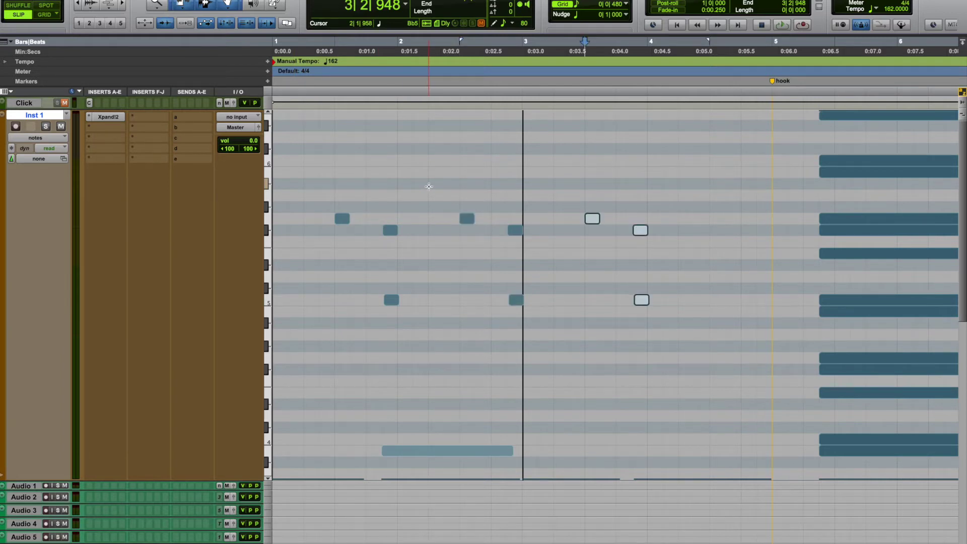
{"action": "left_click_drag", "start_coordinate": [771, 91], "coordinate": [120, 82]}
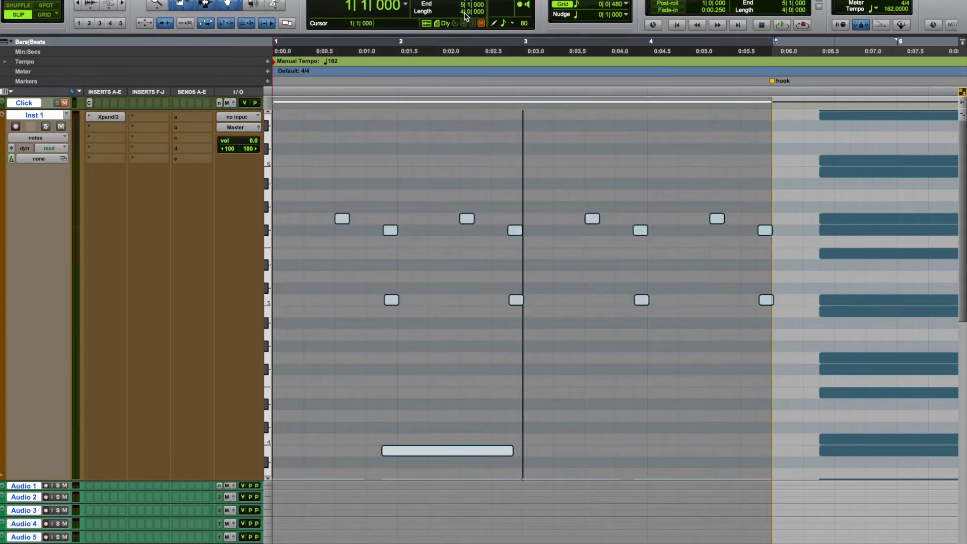
{"action": "key", "text": "space"}
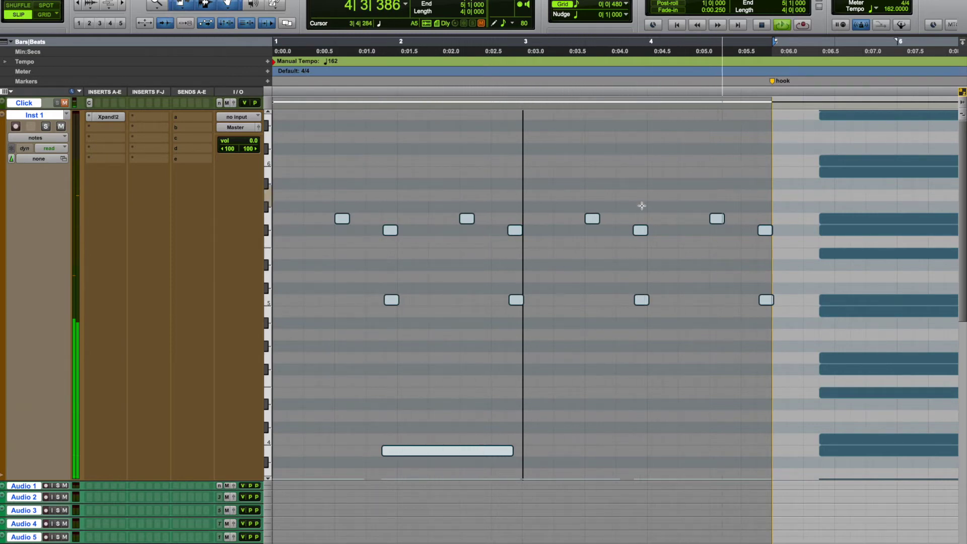
Step: Try a short B5 note near beat 4 of bar 4, shift it slightly earlier, and audition B5
{"action": "left_click", "coordinate": [746, 172]}
{"action": "left_click", "coordinate": [746, 171]}
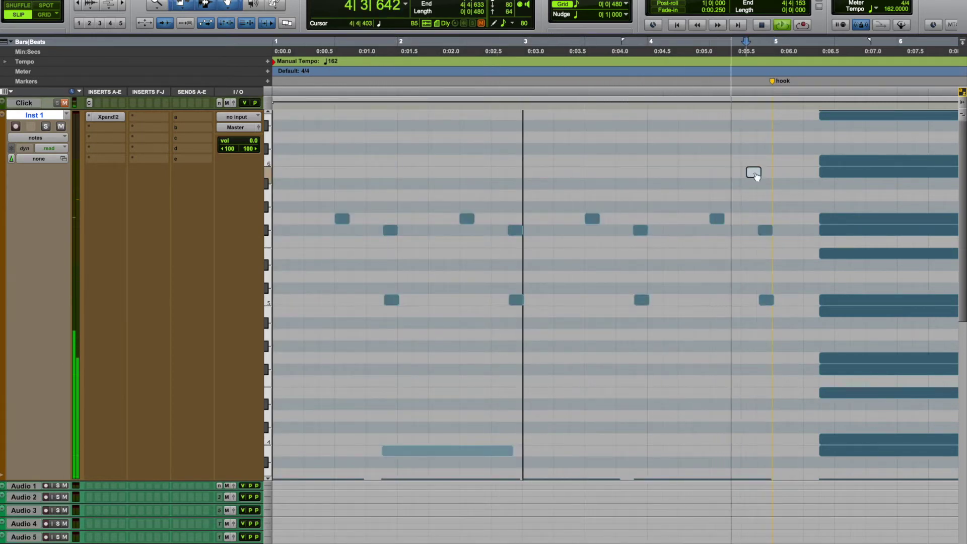
{"action": "left_click_drag", "start_coordinate": [754, 173], "coordinate": [748, 172]}
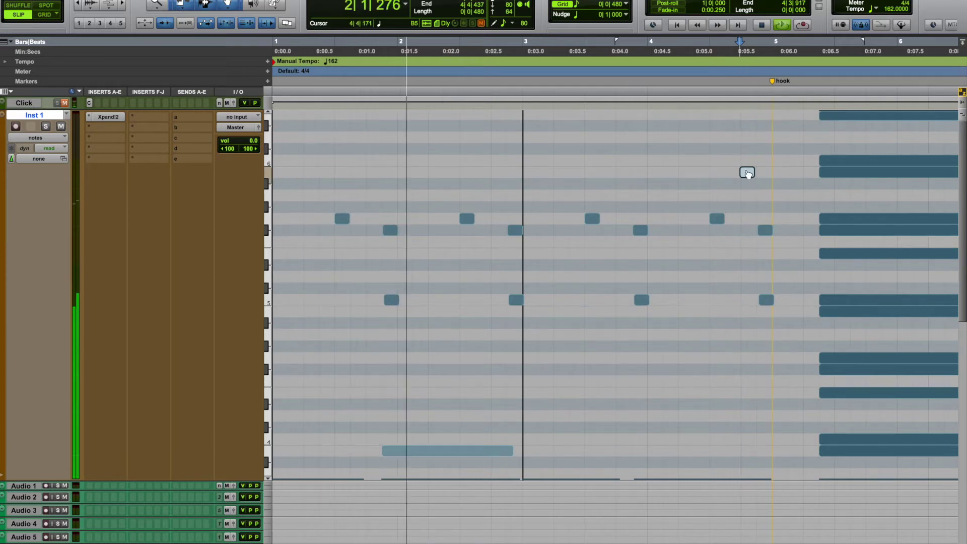
{"action": "left_click", "coordinate": [268, 172]}
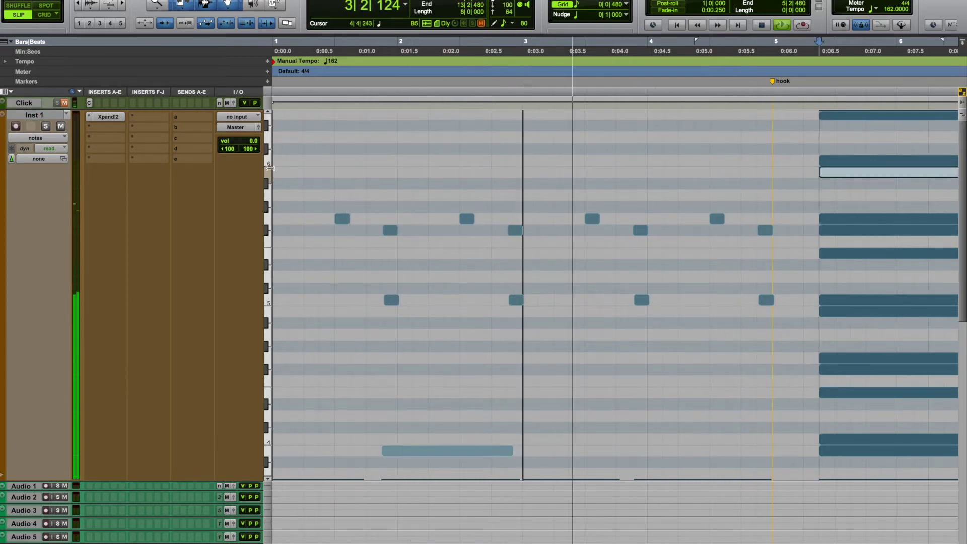
Step: Add short melody notes at B5 on about beat 2 of bar 1, C6 near beat 4 of bar 4, and E5 near beat 2 of bar 4
{"action": "left_click", "coordinate": [305, 173]}
{"action": "left_click", "coordinate": [305, 173]}
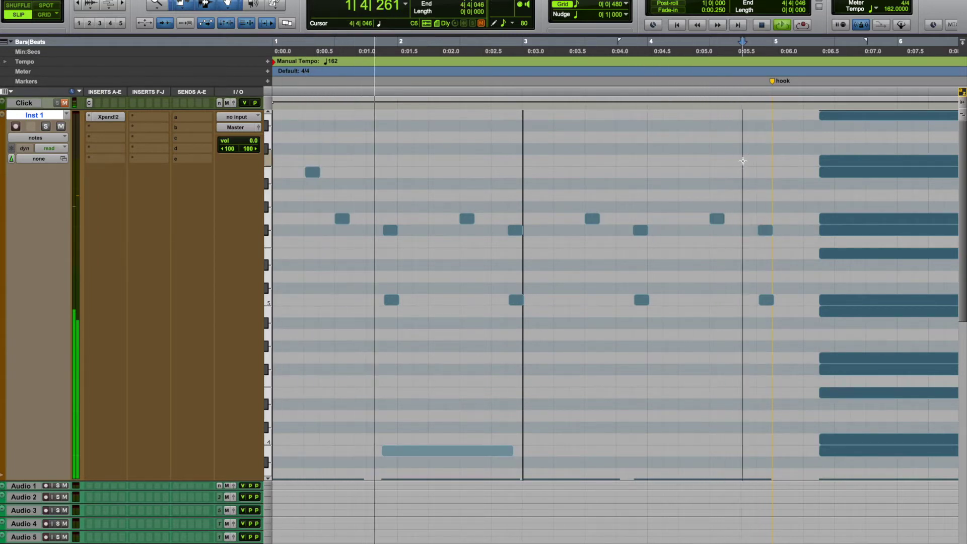
{"action": "left_click", "coordinate": [743, 161]}
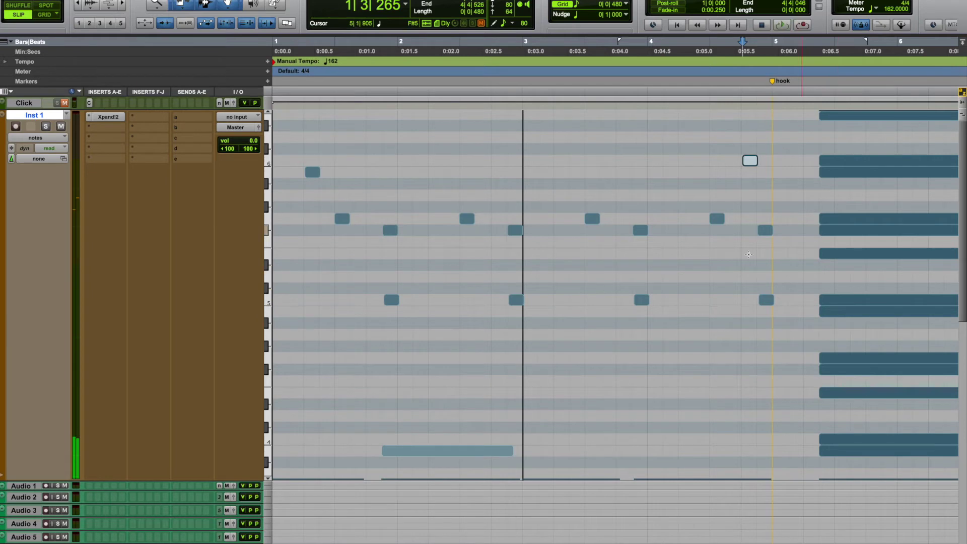
{"action": "left_click", "coordinate": [685, 256]}
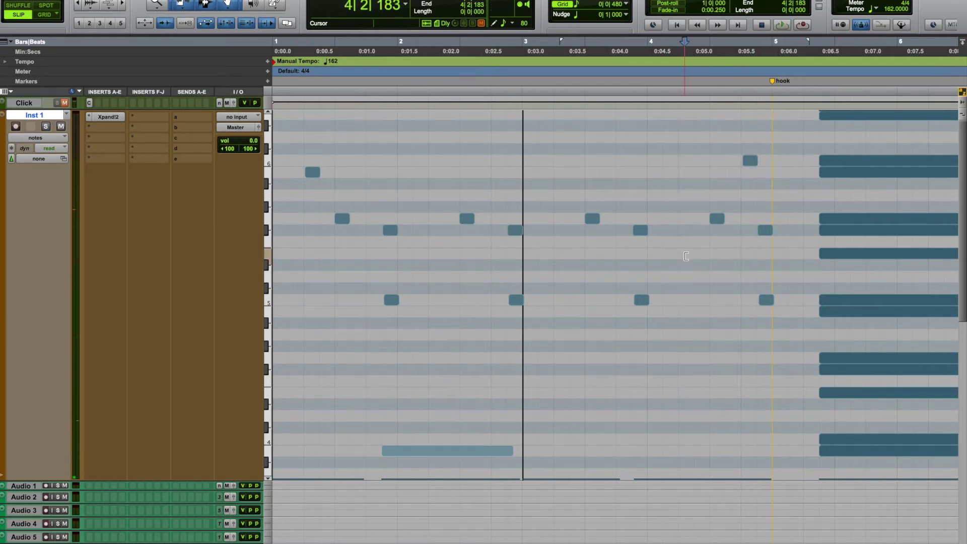
{"action": "left_click", "coordinate": [686, 253]}
Step: Play the melody from the start, select bars 1 to 4 across the tracks, and play the selection in a loop
{"action": "key", "text": "Return"}
{"action": "key", "text": "space"}
{"action": "key", "text": "Return"}
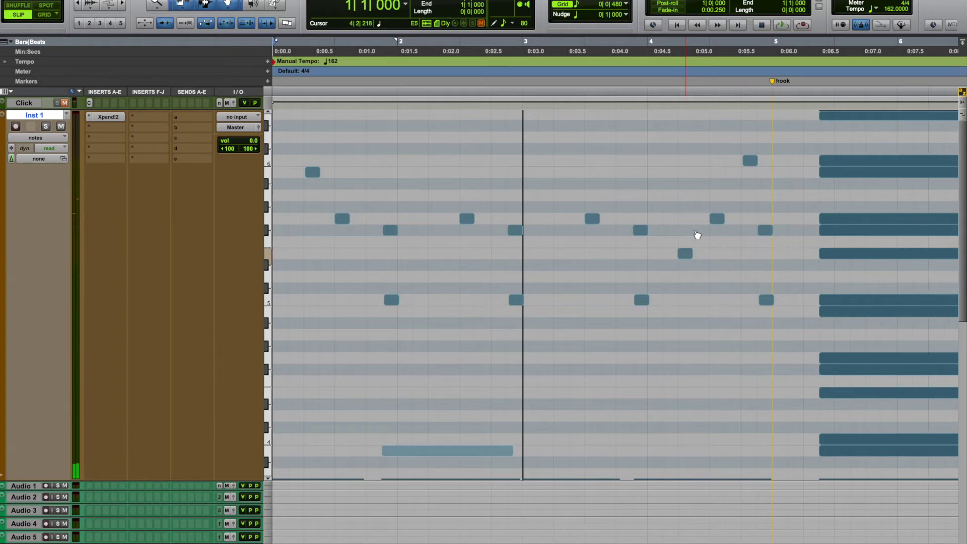
{"action": "key", "text": "space"}
{"action": "key", "text": "space"}
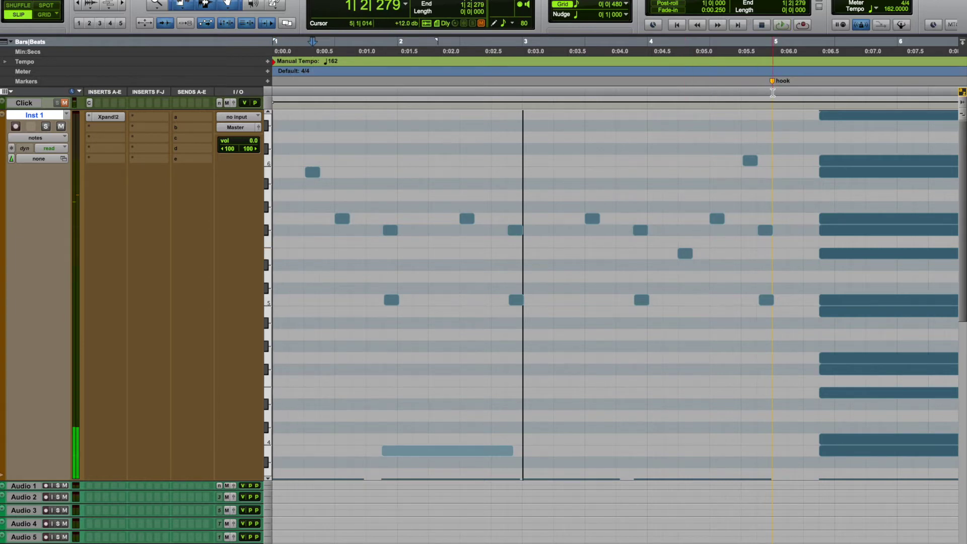
{"action": "left_click", "coordinate": [773, 81]}
{"action": "key", "text": "shift+Return"}
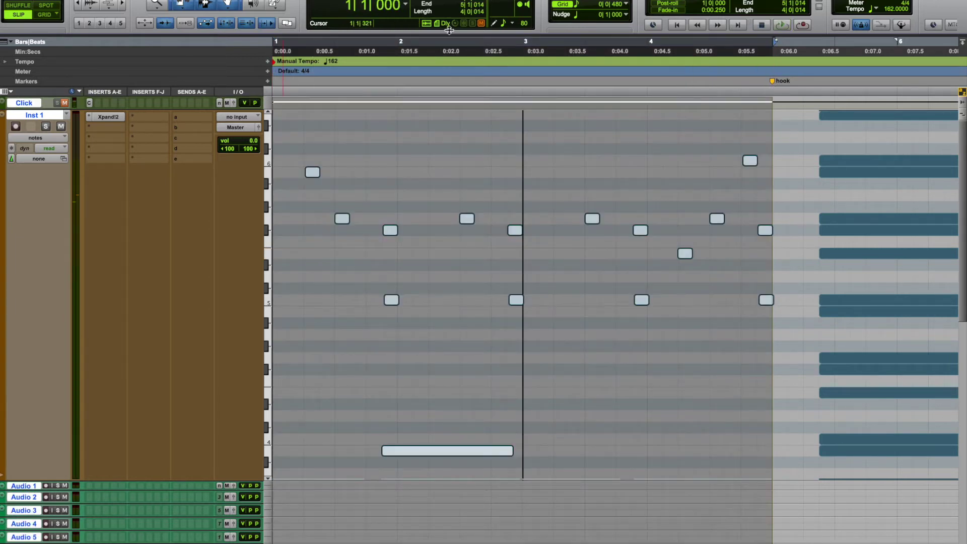
{"action": "key", "text": "Return"}
{"action": "key", "text": "space"}
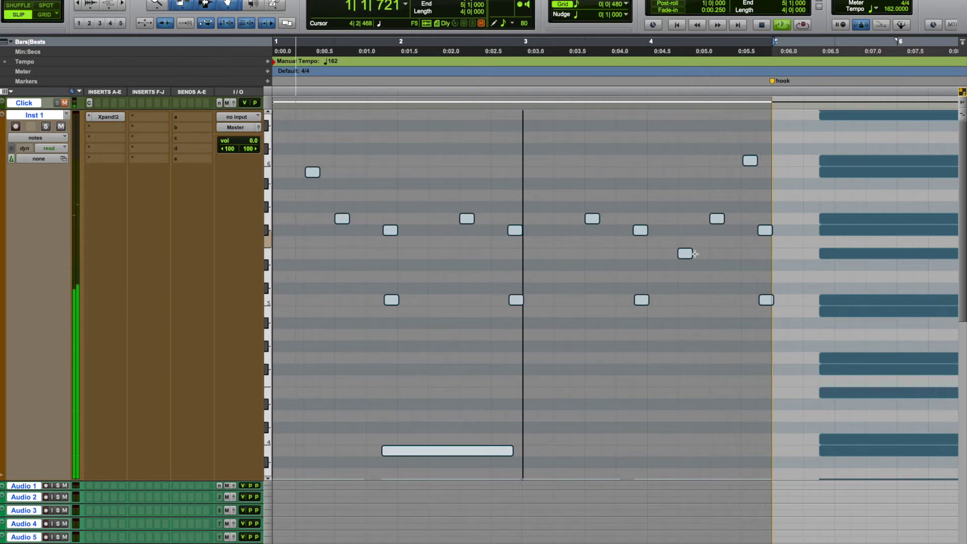
Step: Trim the start of the E3 note in the second chord so it begins slightly after the rest of the chord
{"action": "scroll", "coordinate": [695, 255], "scroll_direction": "down", "scroll_amount": 10}
{"action": "scroll", "coordinate": [695, 257], "scroll_direction": "up", "scroll_amount": 10}
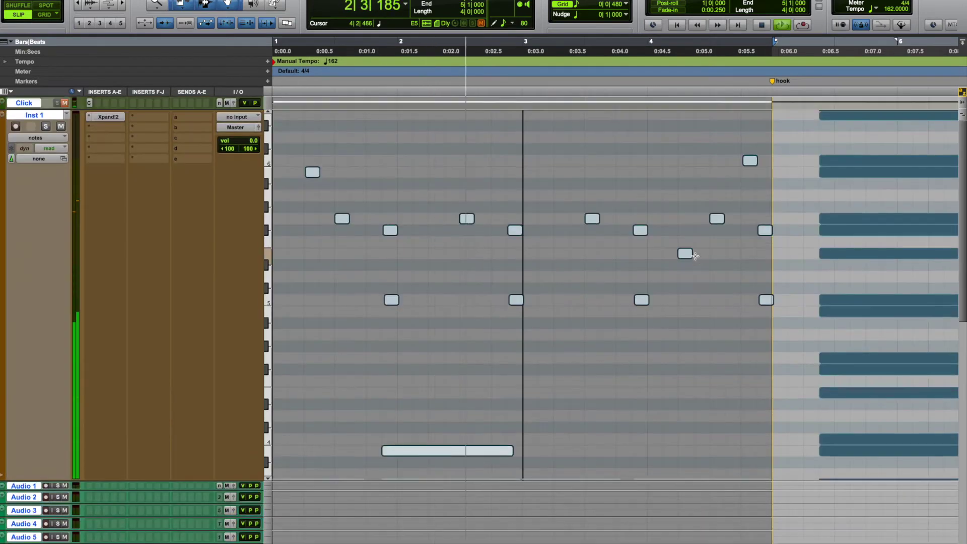
{"action": "scroll", "coordinate": [265, 358], "scroll_direction": "down", "scroll_amount": 8}
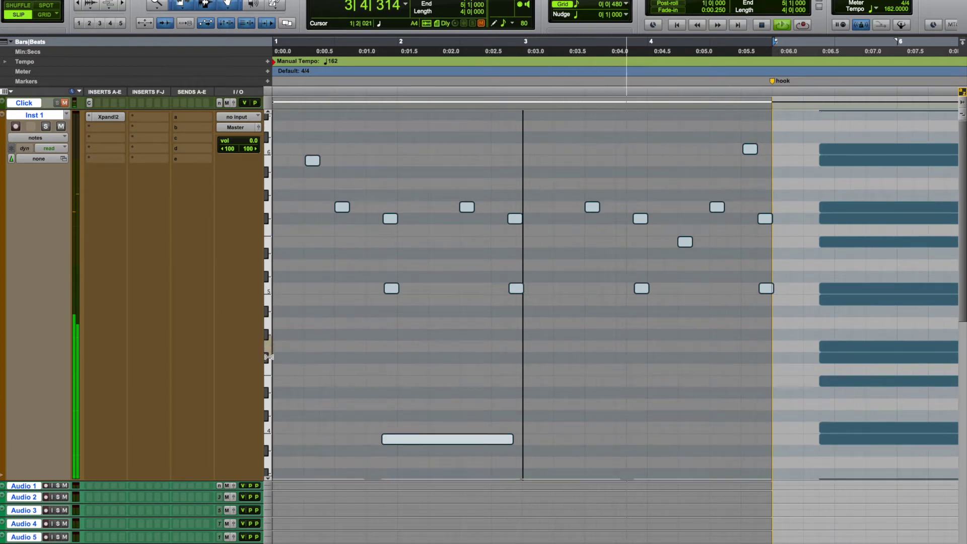
{"action": "scroll", "coordinate": [269, 357], "scroll_direction": "down", "scroll_amount": 4}
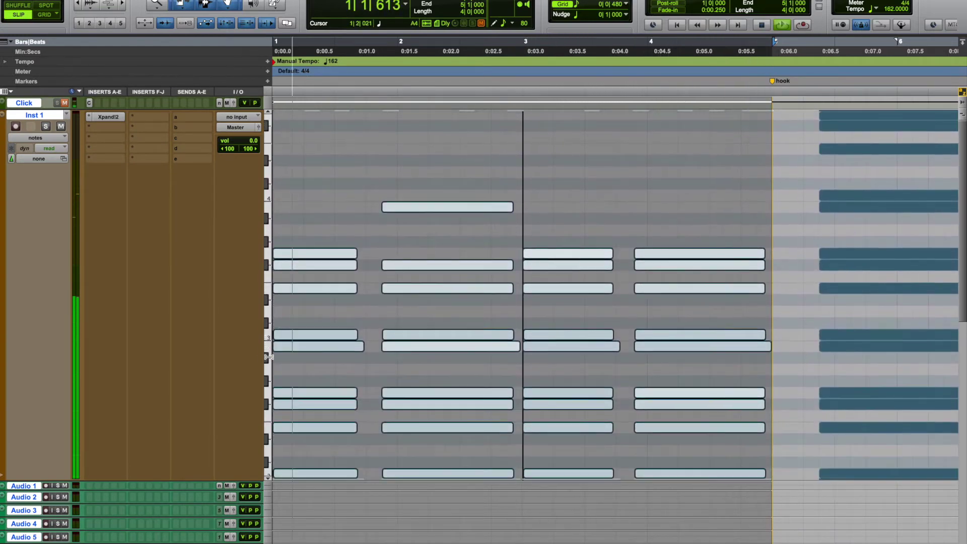
{"action": "scroll", "coordinate": [268, 357], "scroll_direction": "down", "scroll_amount": 1}
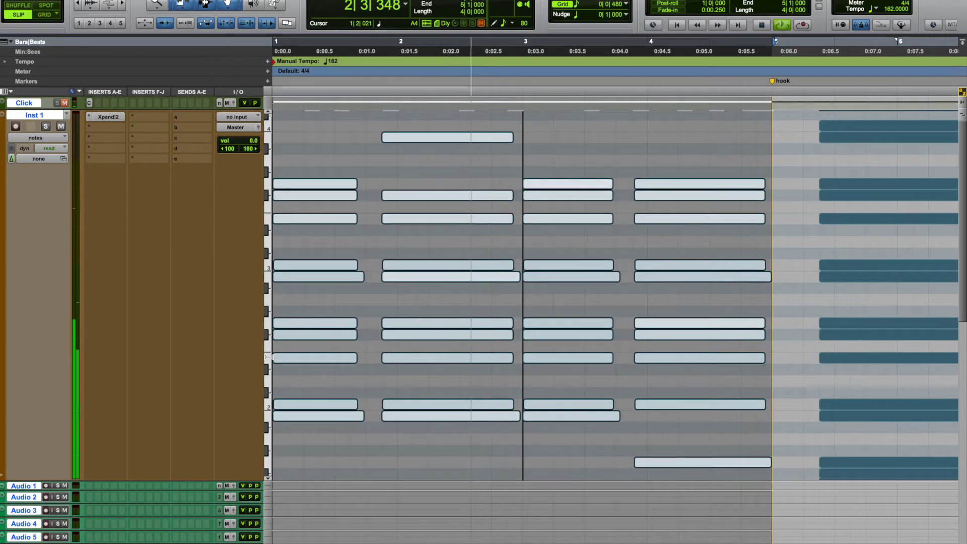
{"action": "left_click", "coordinate": [366, 183]}
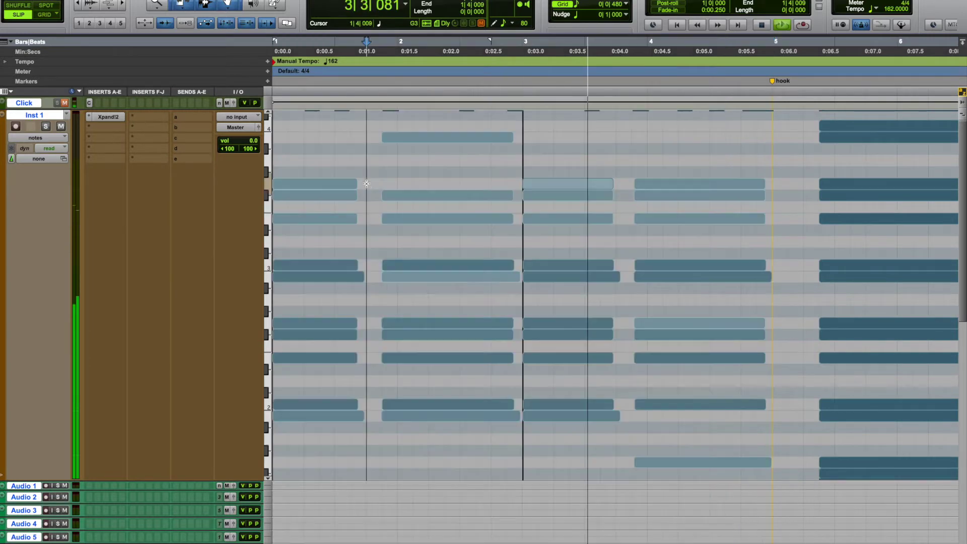
{"action": "key", "text": "space"}
{"action": "left_click", "coordinate": [385, 218]}
{"action": "key", "text": "space"}
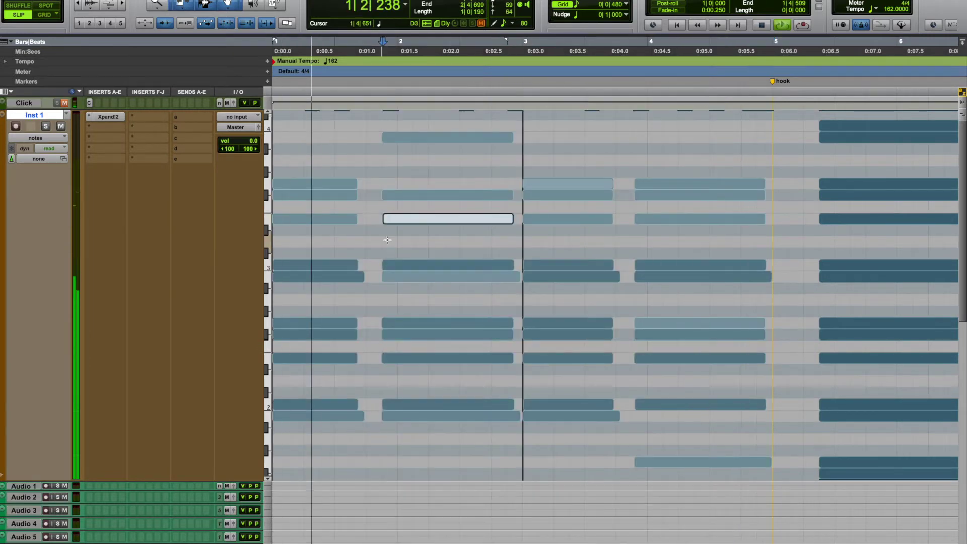
{"action": "left_click_drag", "start_coordinate": [385, 219], "coordinate": [386, 222]}
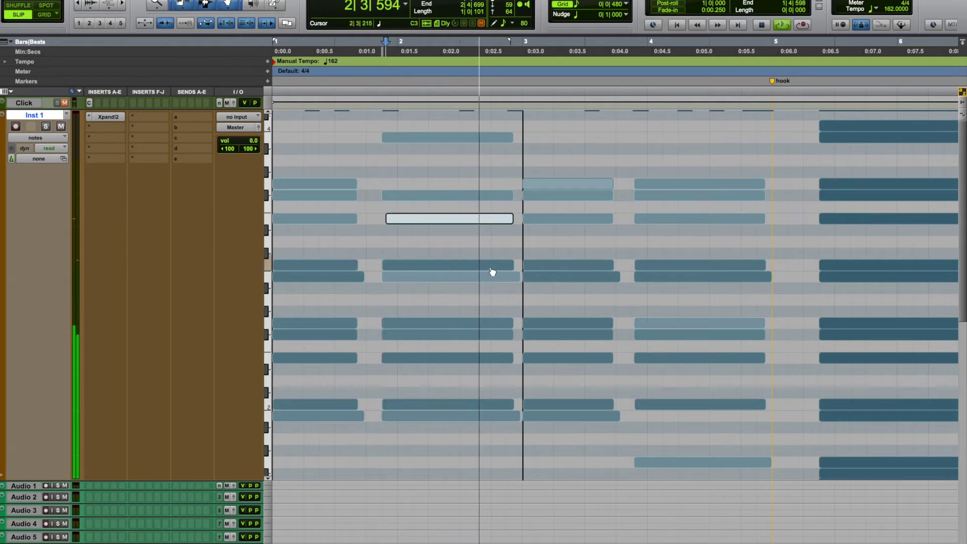
Step: Trim the starts of B2 and F#2 in the fourth chord, and F#2 and C2 in the second chord, slightly later
{"action": "left_click", "coordinate": [638, 277]}
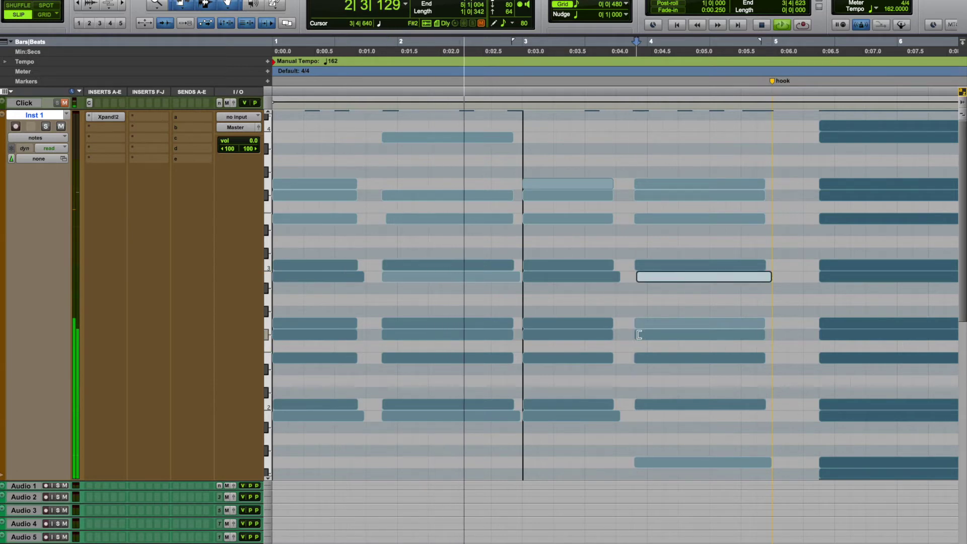
{"action": "left_click", "coordinate": [637, 335]}
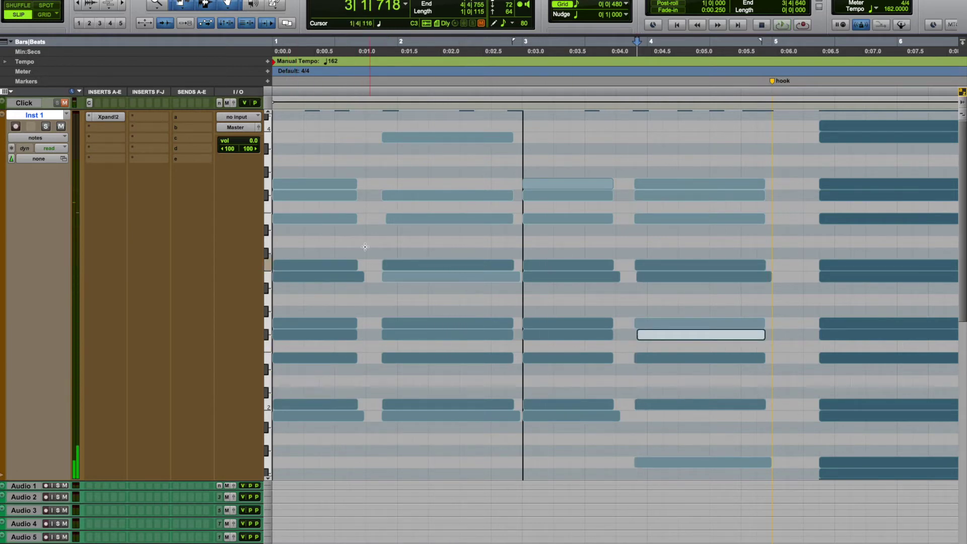
{"action": "left_click", "coordinate": [384, 335]}
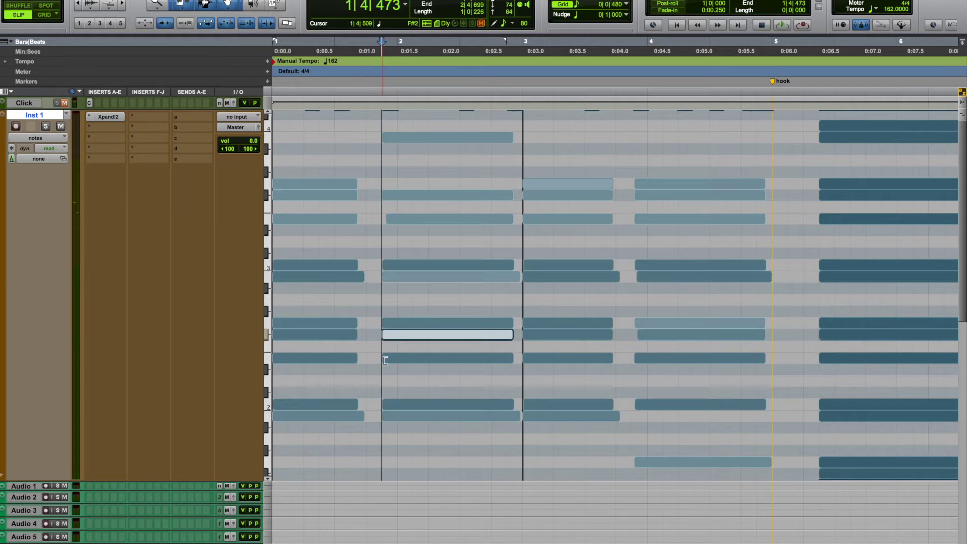
{"action": "left_click", "coordinate": [385, 404]}
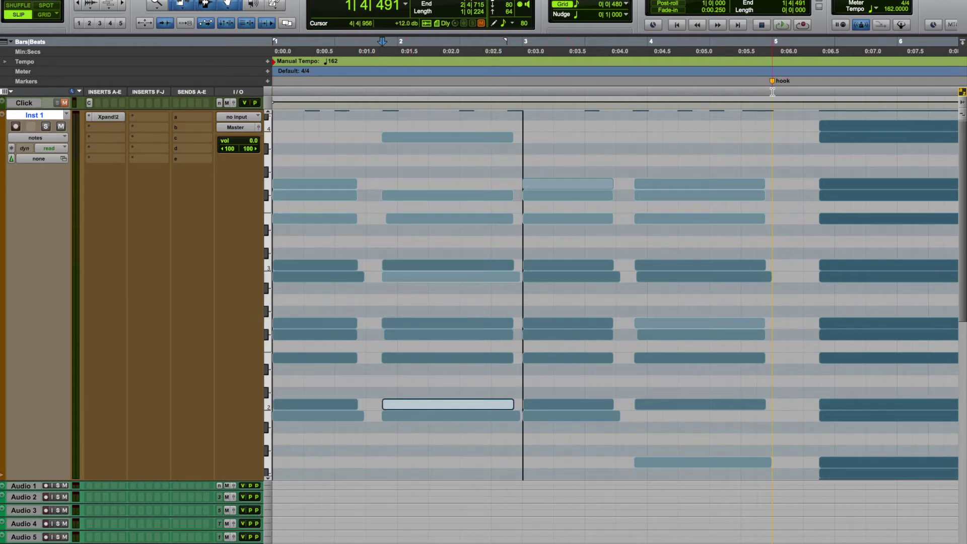
Step: Select bars 1 to 4 with a length of four bars and play them in a loop
{"action": "left_click_drag", "start_coordinate": [772, 90], "coordinate": [114, 59]}
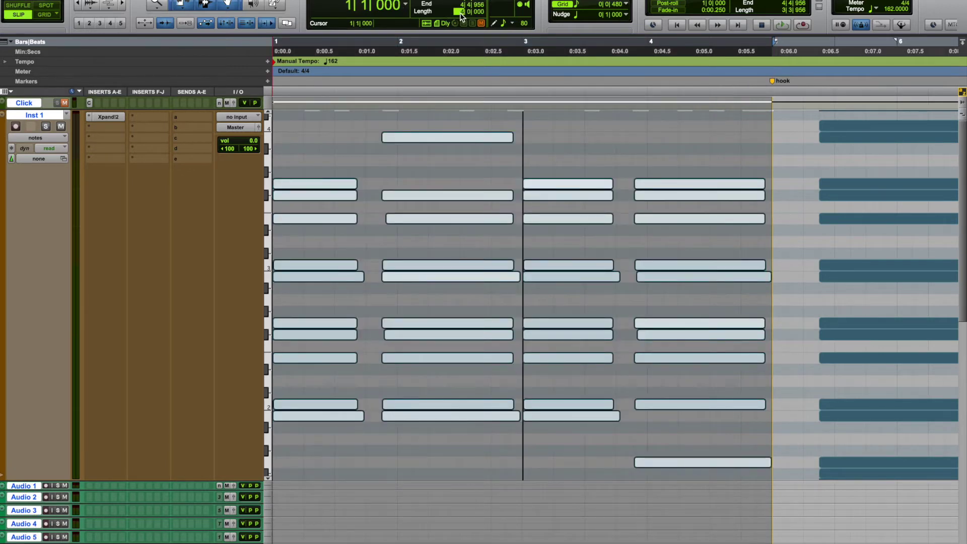
{"action": "key", "text": "space"}
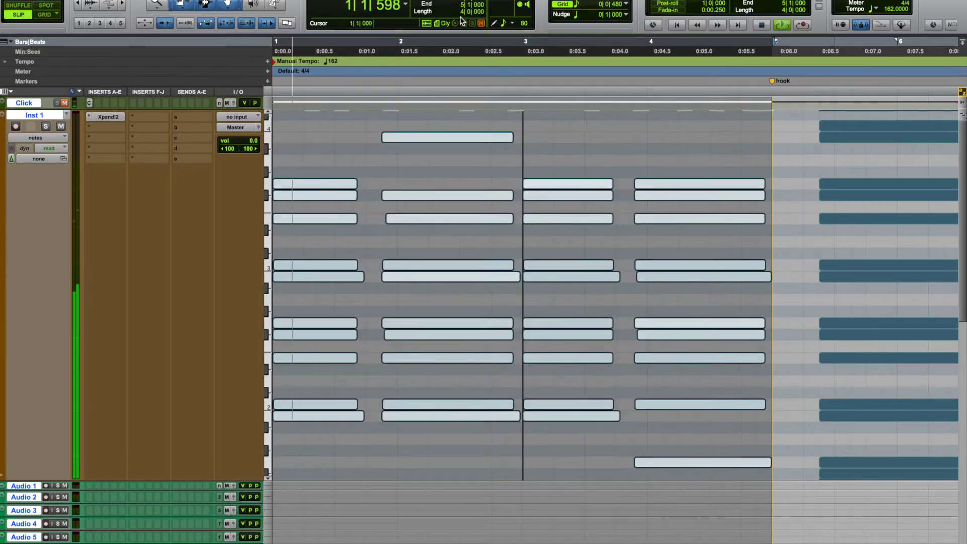
{"action": "left_click", "coordinate": [438, 385]}
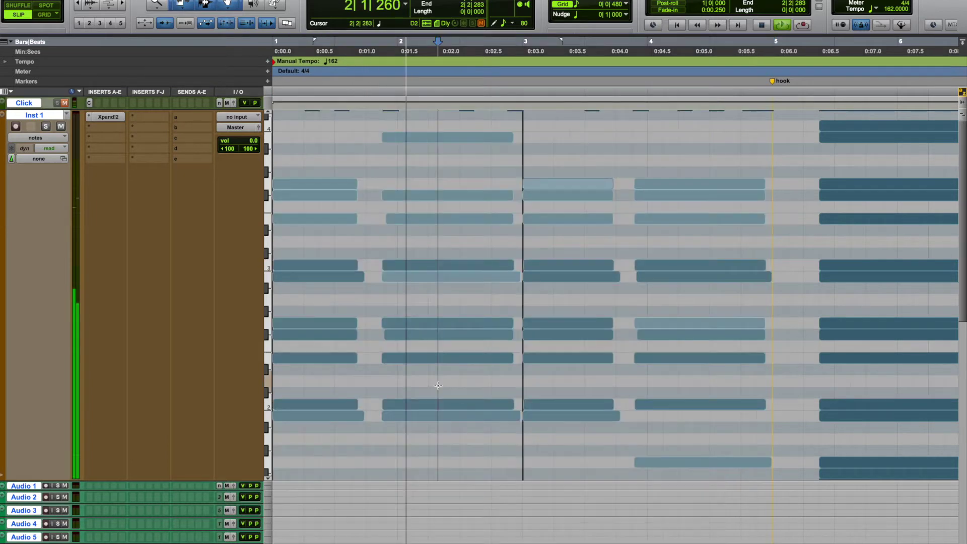
Step: Mute B1 in the second chord, F#2 in the first, C3 in the fourth, and both C2 and C3 in the third
{"action": "left_click", "coordinate": [442, 418]}
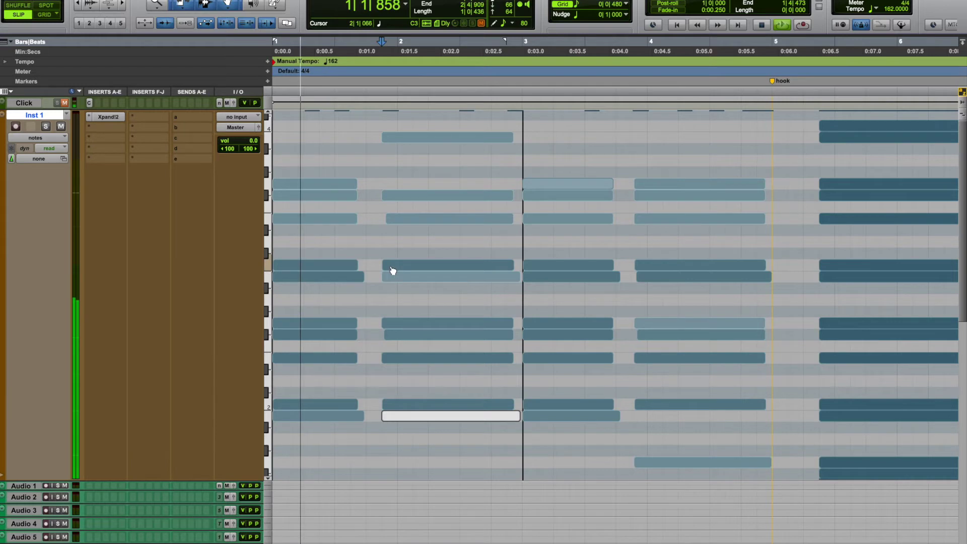
{"action": "left_click", "coordinate": [299, 336]}
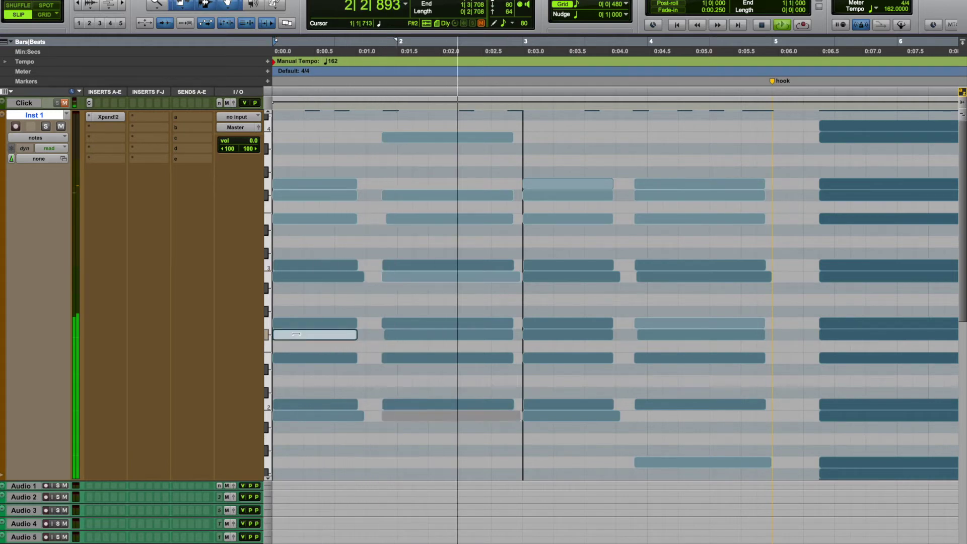
{"action": "left_click", "coordinate": [659, 266]}
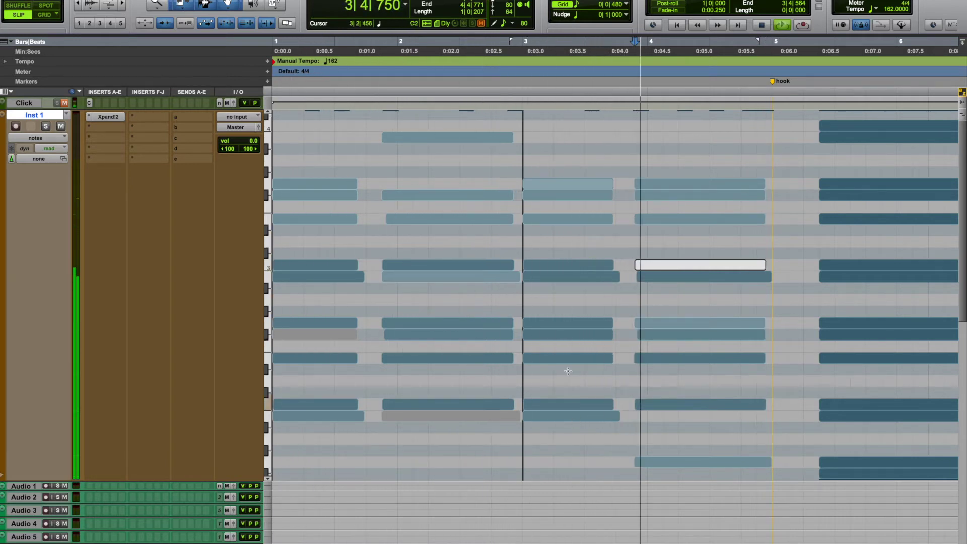
{"action": "left_click", "coordinate": [573, 406]}
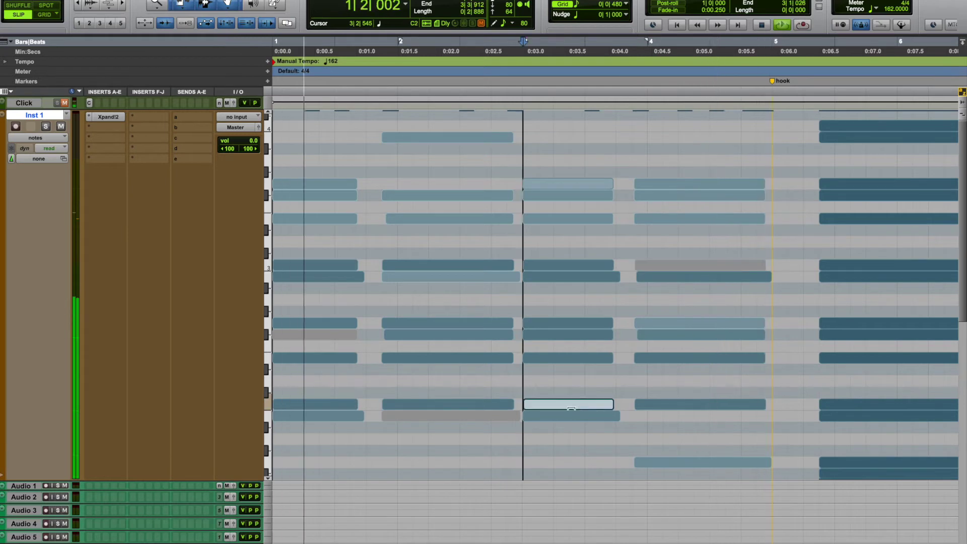
{"action": "key", "text": "super+m"}
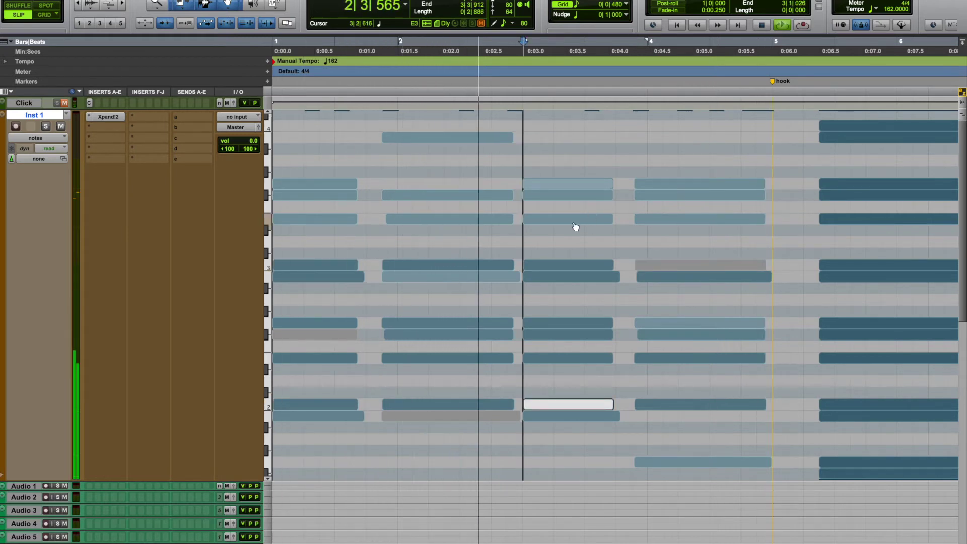
{"action": "left_click", "coordinate": [556, 267]}
{"action": "key", "text": "super+m"}
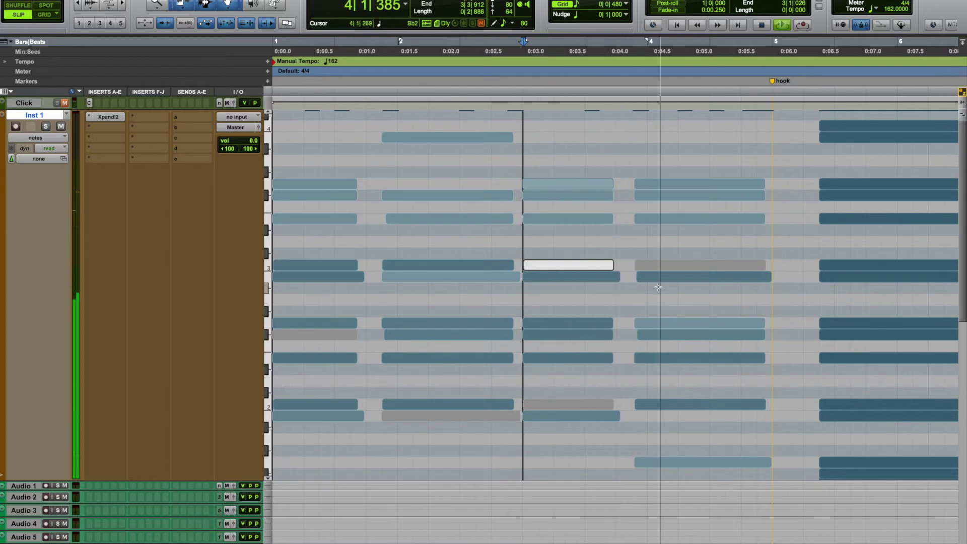
Step: In the fourth chord, unmute C3 and mute B2 and G1, then stop playback
{"action": "left_click", "coordinate": [666, 271]}
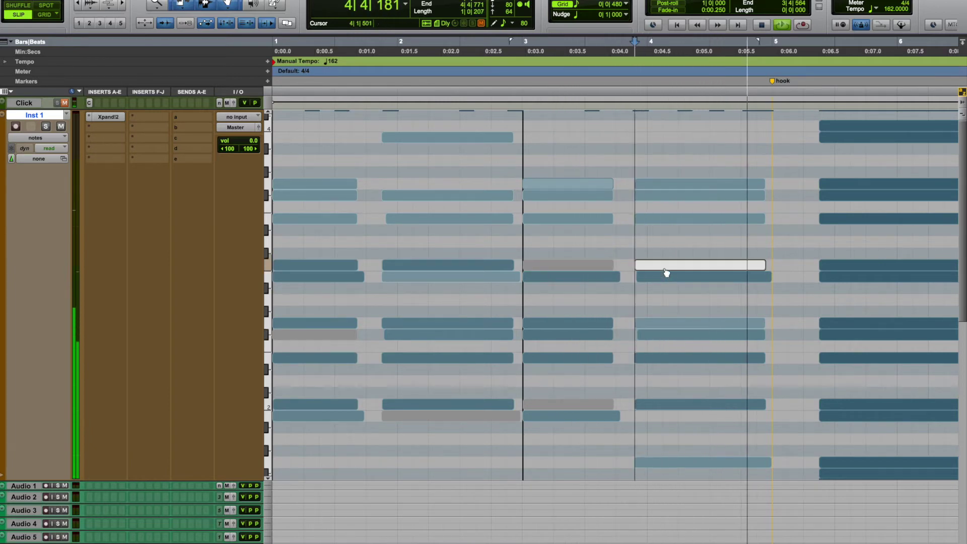
{"action": "left_click", "coordinate": [690, 280]}
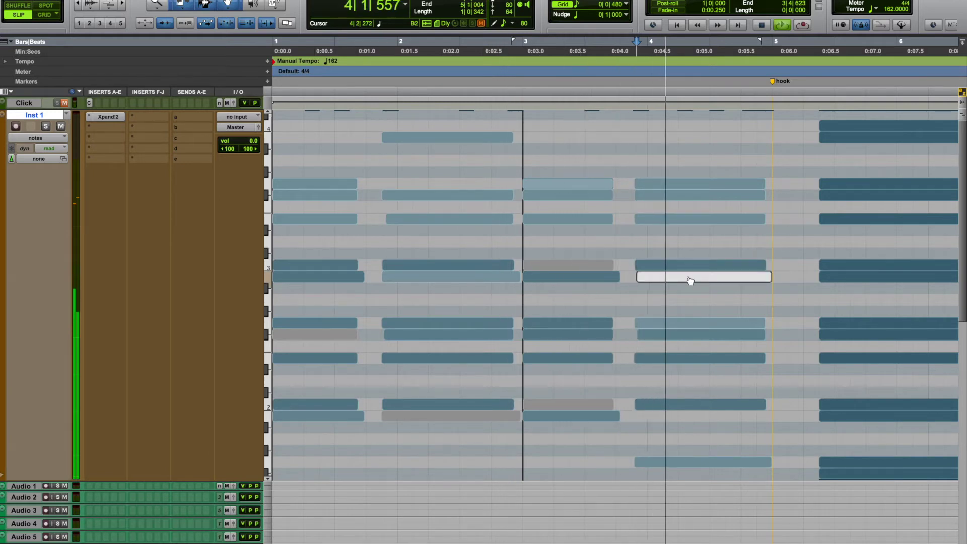
{"action": "left_click", "coordinate": [684, 464]}
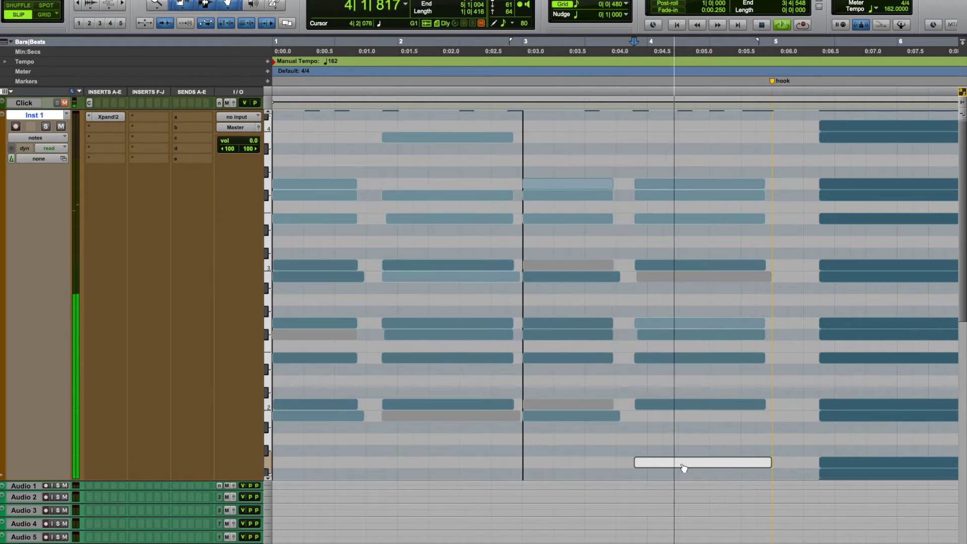
{"action": "key", "text": "space"}
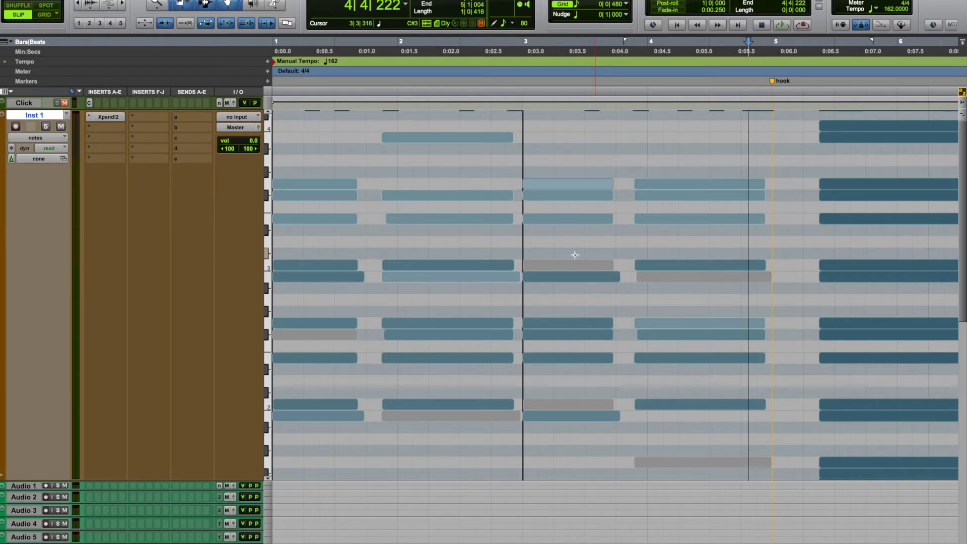
Step: Try to record-enable the Audio 1 track
{"action": "left_click_drag", "start_coordinate": [963, 117], "coordinate": [963, 139]}
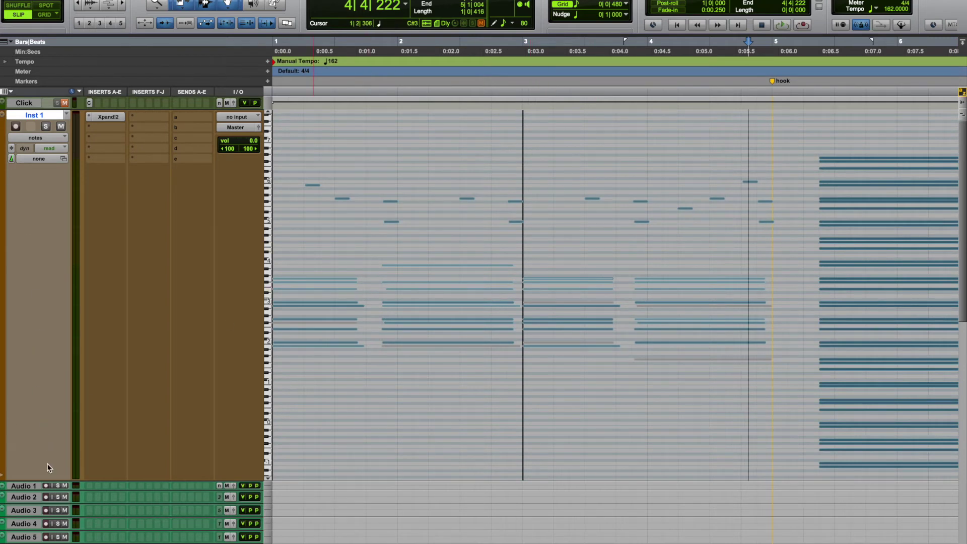
{"action": "left_click", "coordinate": [46, 486]}
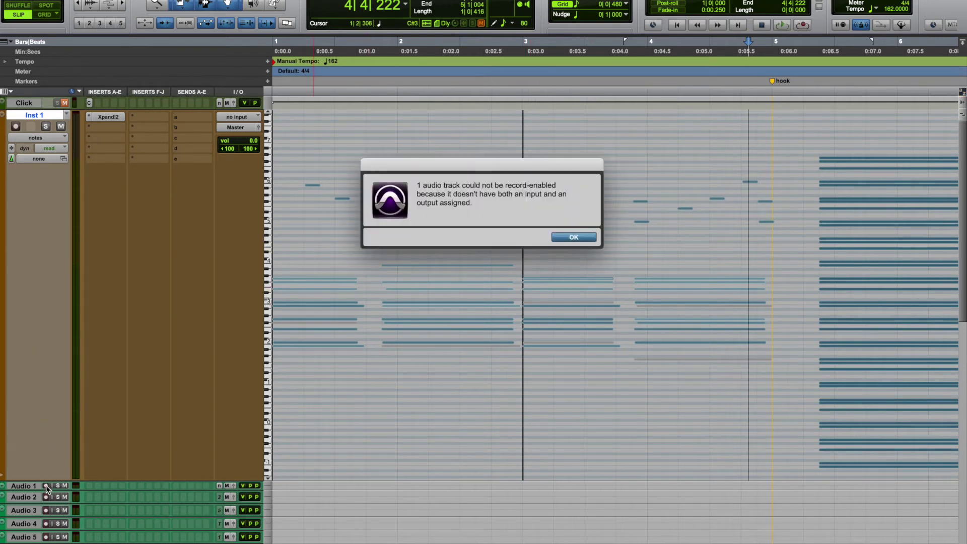
{"action": "left_click", "coordinate": [583, 244]}
Step: Route the output of the Inst 1 track to the stereo Bus 27-28
{"action": "left_click", "coordinate": [236, 126]}
{"action": "mouse_move", "coordinate": [249, 138]}
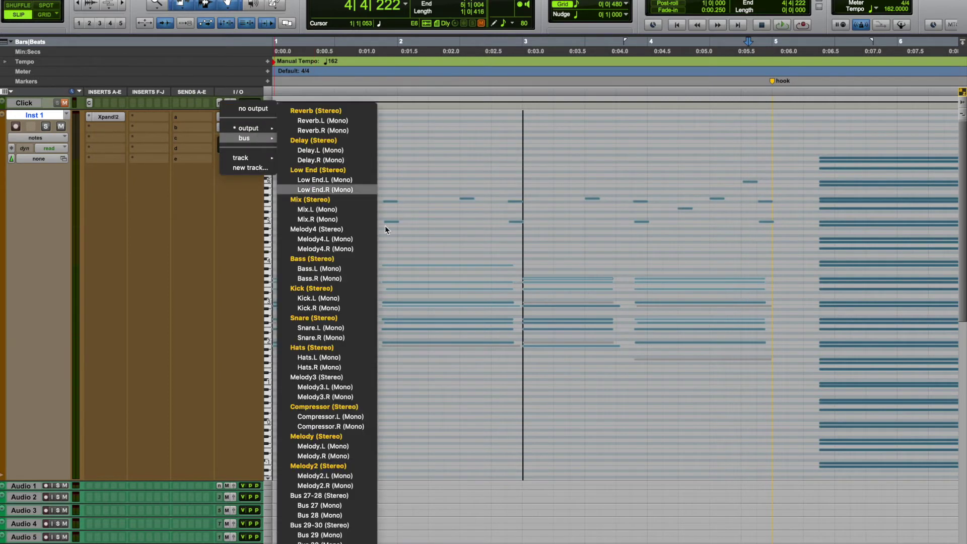
{"action": "left_click", "coordinate": [346, 496]}
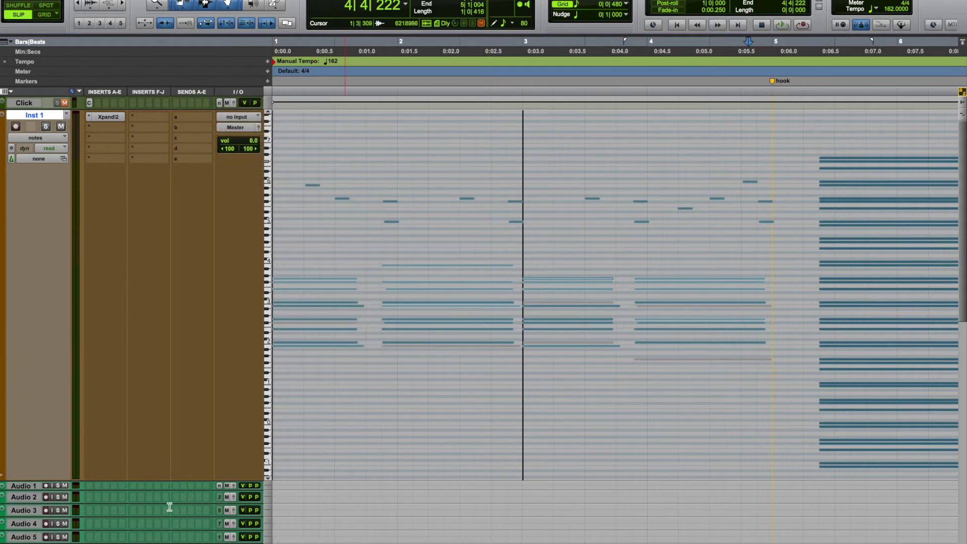
Step: Increase the height of the Audio 1 track and set its input to the stereo Bus 27-28
{"action": "left_click", "coordinate": [190, 489]}
{"action": "left_click", "coordinate": [182, 495]}
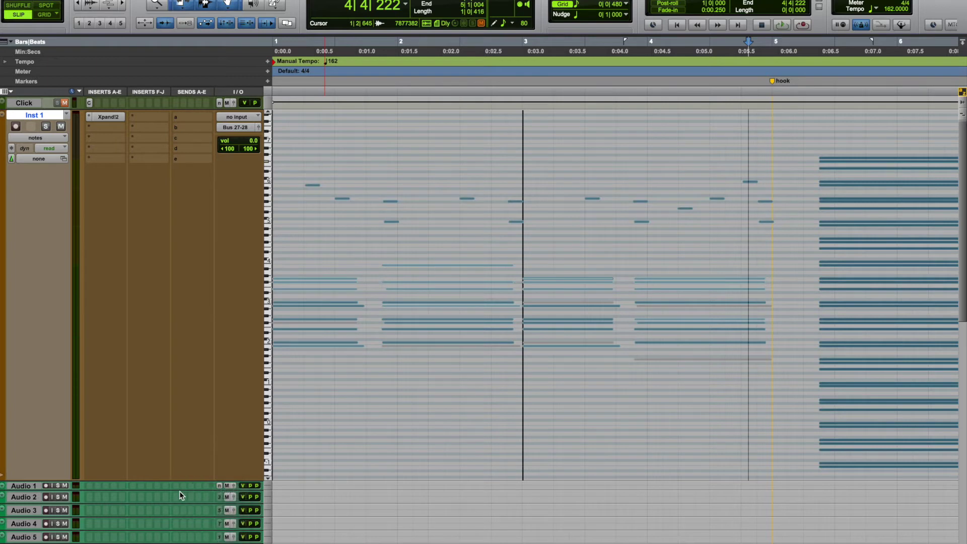
{"action": "left_click_drag", "start_coordinate": [179, 489], "coordinate": [179, 526]}
{"action": "left_click", "coordinate": [234, 488]}
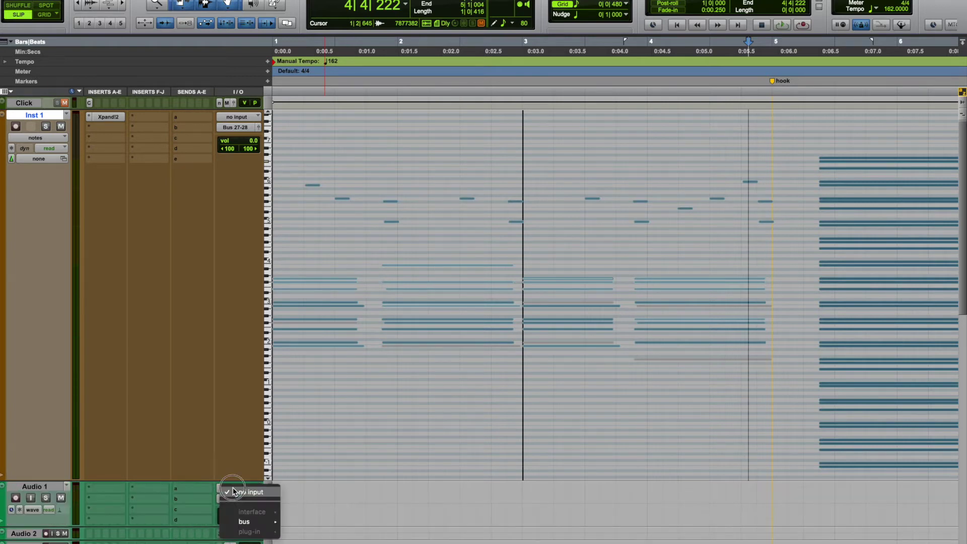
{"action": "mouse_move", "coordinate": [247, 522]}
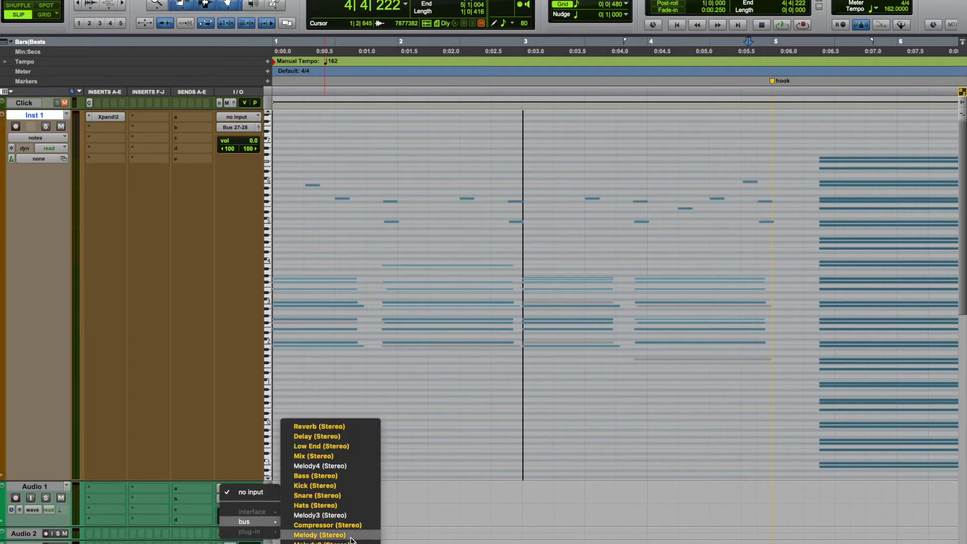
{"action": "left_click", "coordinate": [338, 543]}
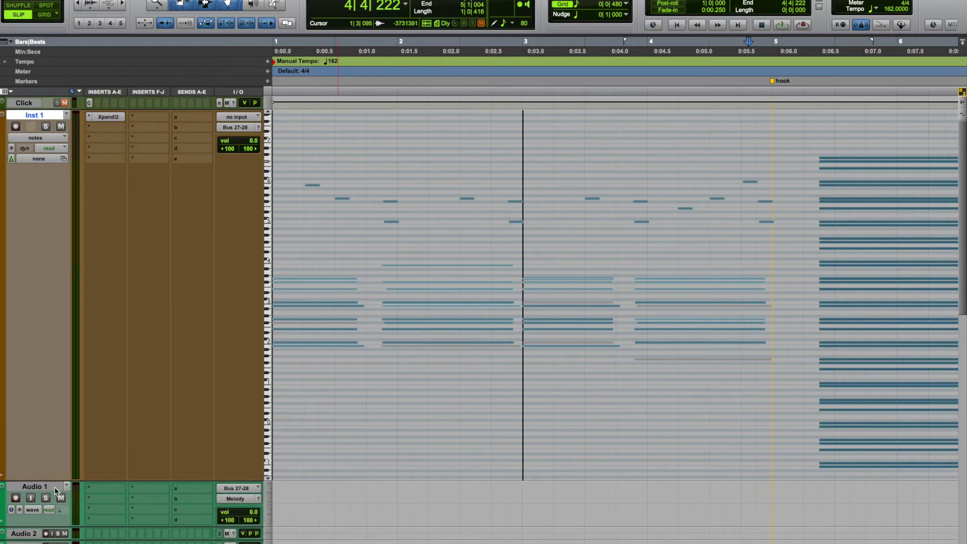
Step: Record Inst 1 onto Audio 1 from bar 1 until past bar 5, and trim the clip's end to just after the start of bar 5
{"action": "left_click", "coordinate": [15, 498]}
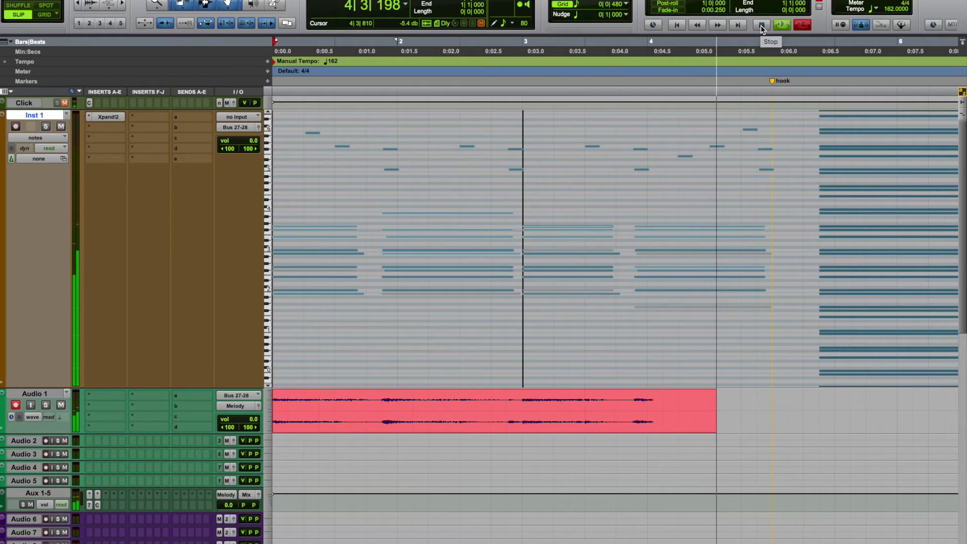
{"action": "left_click", "coordinate": [761, 26]}
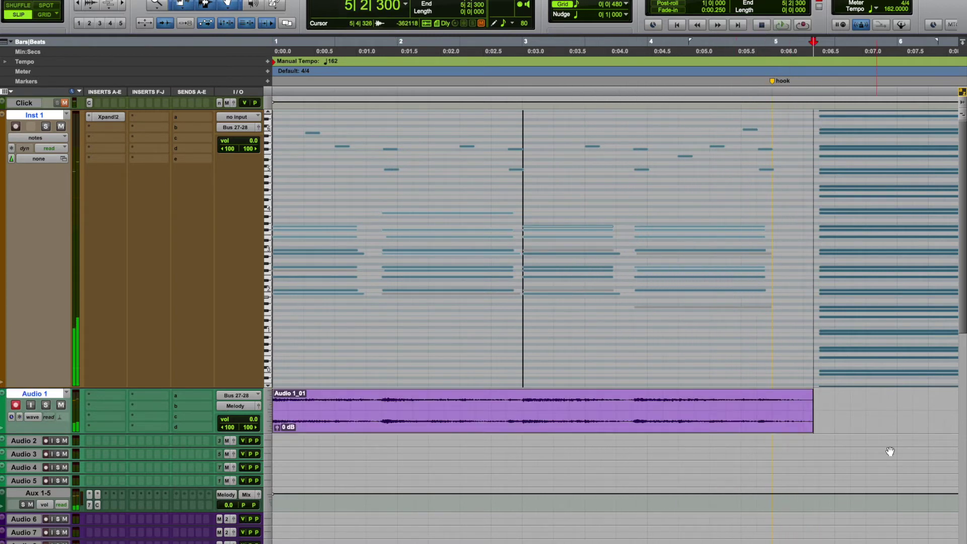
{"action": "left_click_drag", "start_coordinate": [812, 410], "coordinate": [782, 410]}
{"action": "mouse_move", "coordinate": [231, 11]}
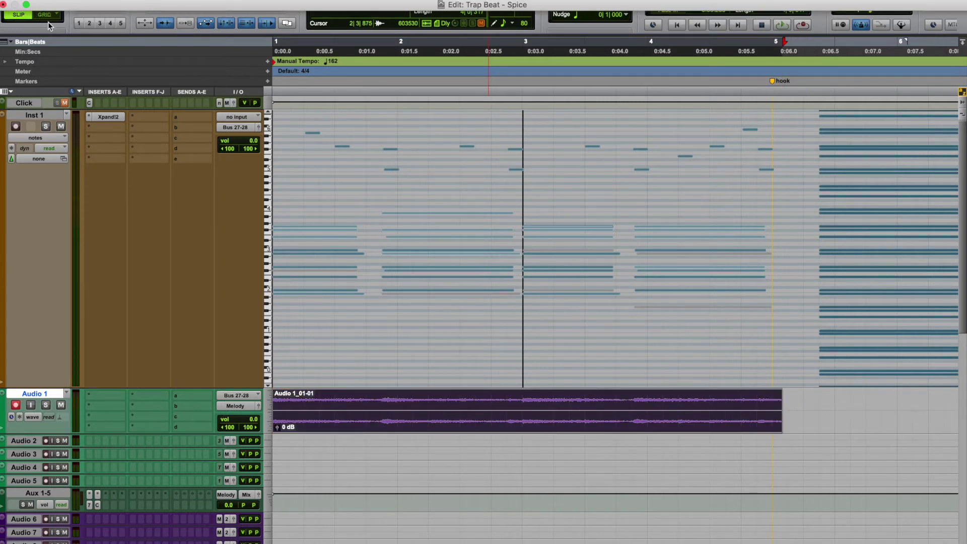
Step: Undo the last trim of the Audio 1 clip, end it exactly at bar 5 in Grid mode, and play it back
{"action": "key", "text": "super+z"}
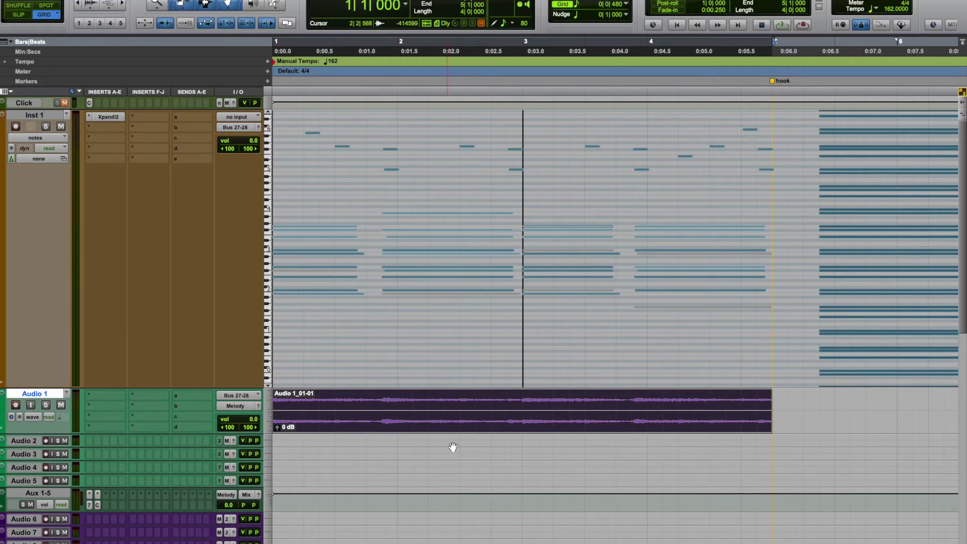
{"action": "key", "text": "space"}
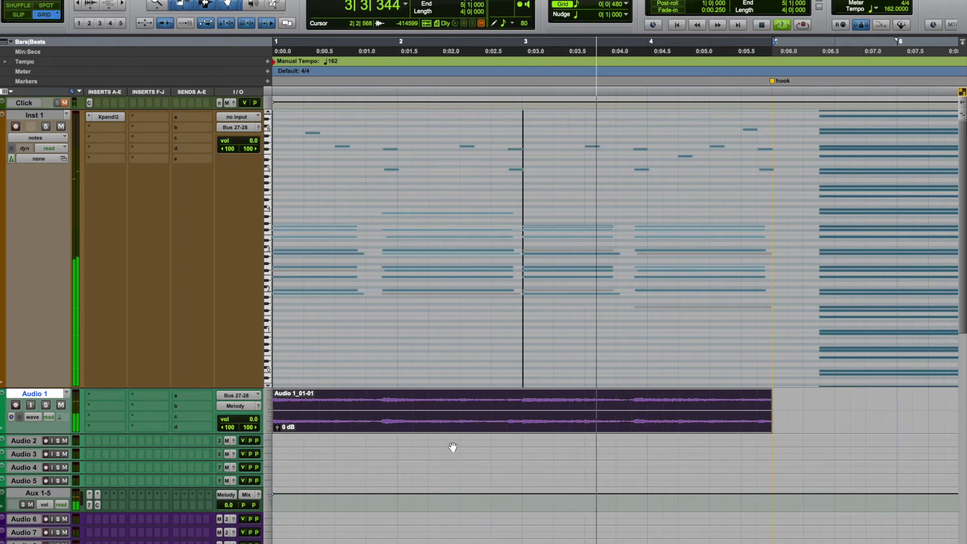
{"action": "key", "text": "space"}
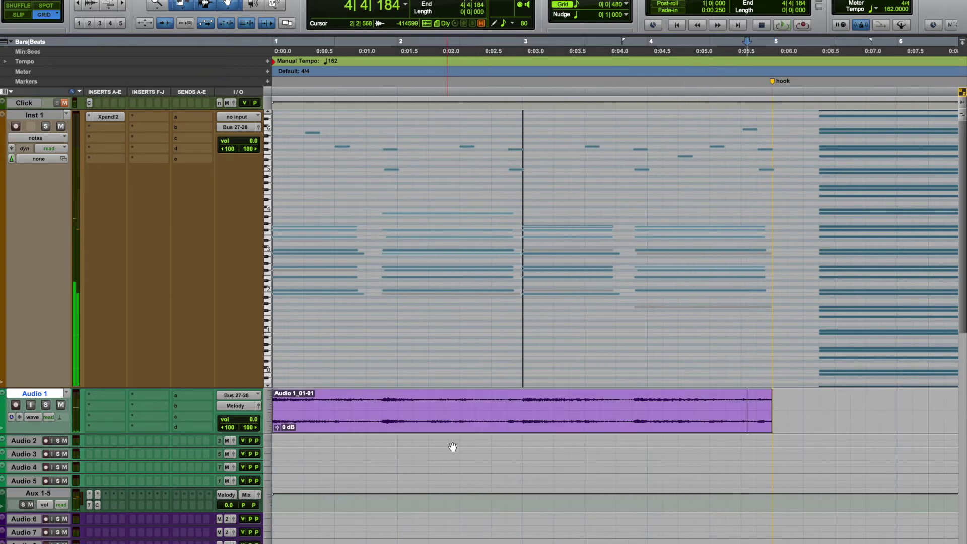
Step: Set the threshold of the Aux 1-5 track's compressor to -12.6 dB, checking its levels with playback of the Audio 1 clip
{"action": "left_click", "coordinate": [90, 506]}
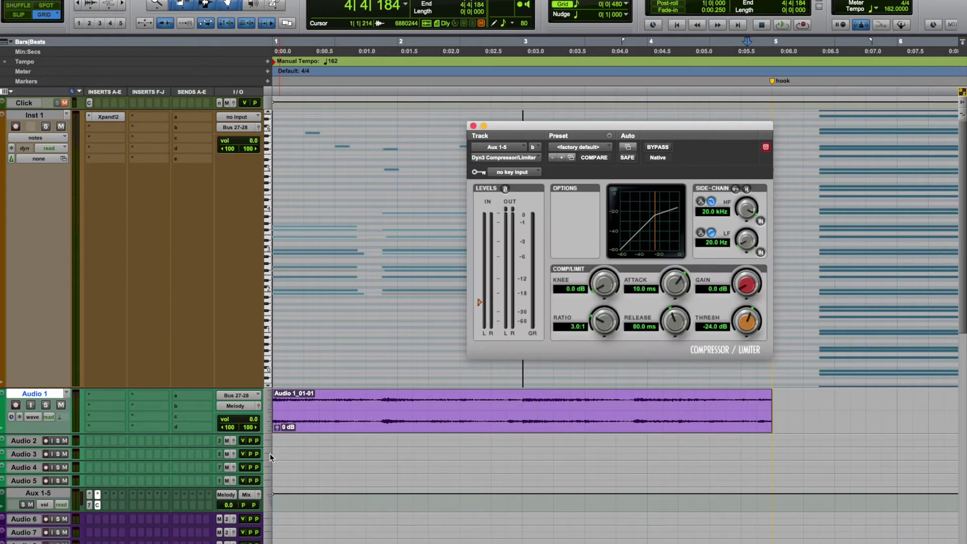
{"action": "left_click", "coordinate": [438, 423]}
{"action": "key", "text": "space"}
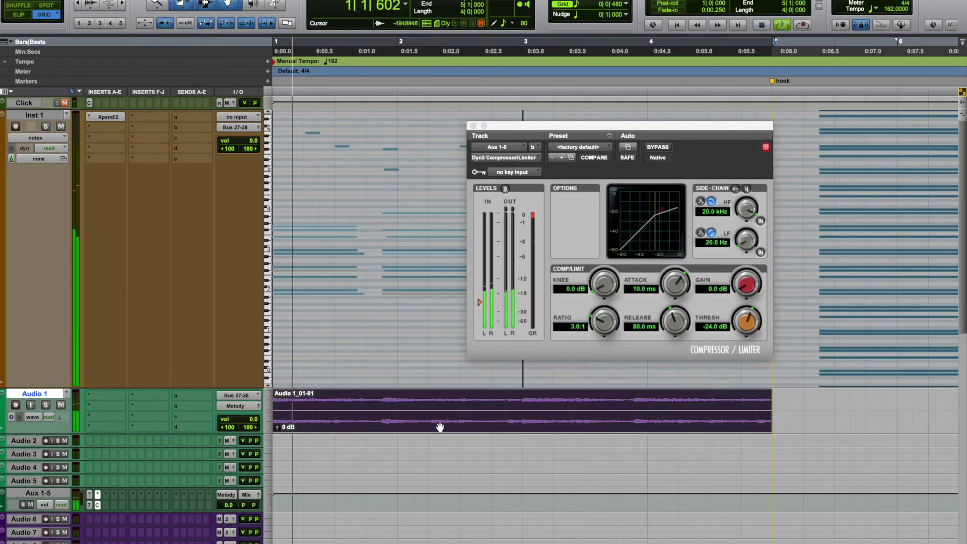
{"action": "key", "text": "space"}
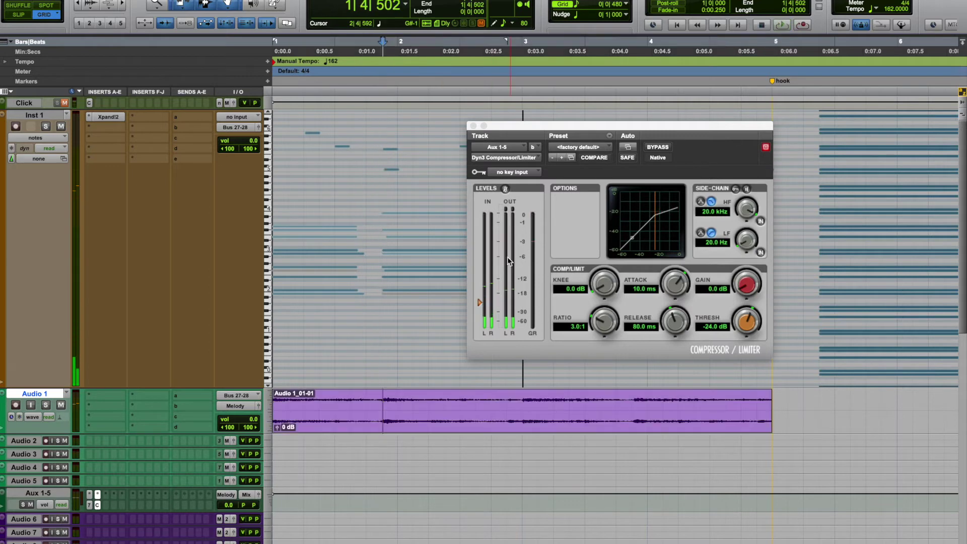
{"action": "left_click_drag", "start_coordinate": [480, 303], "coordinate": [482, 283]}
{"action": "left_click", "coordinate": [502, 425]}
{"action": "key", "text": "space"}
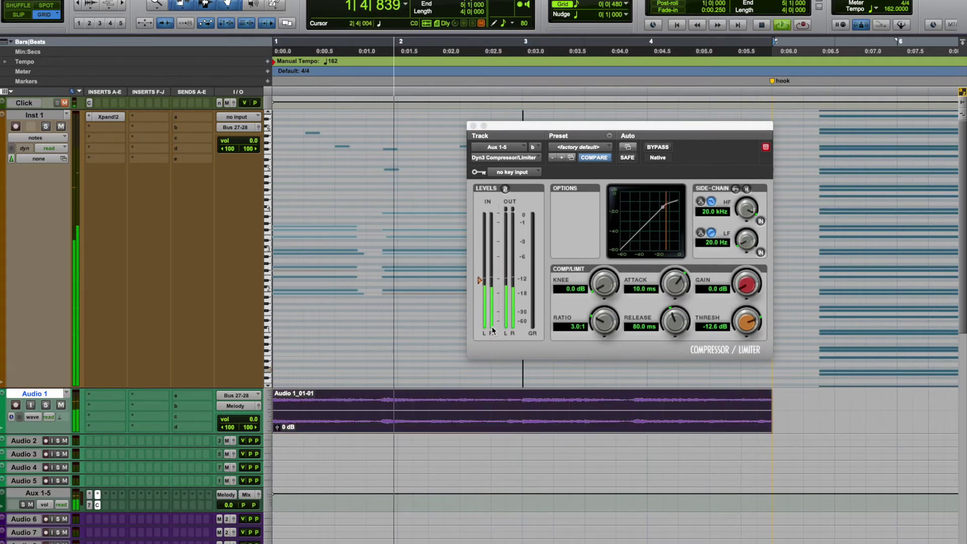
{"action": "key", "text": "space"}
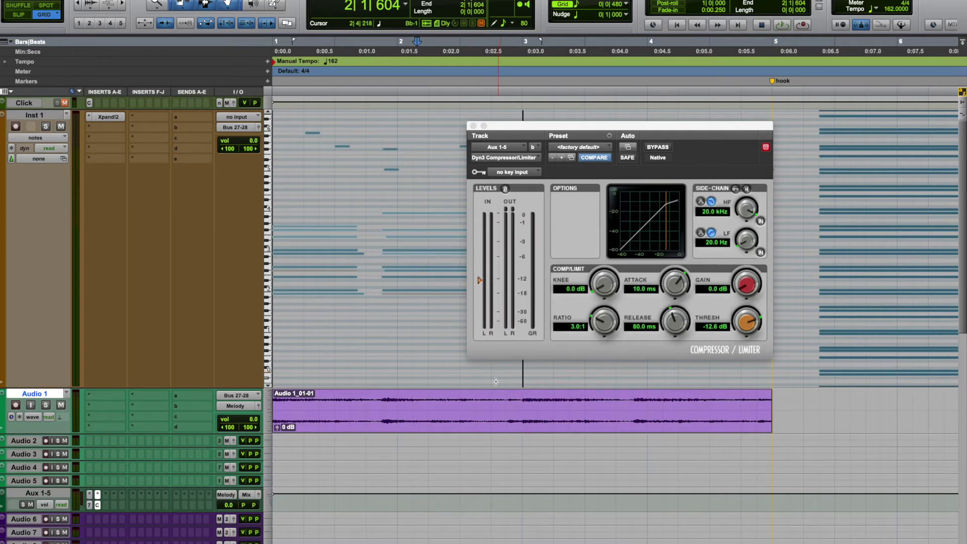
{"action": "left_click", "coordinate": [506, 427]}
{"action": "key", "text": "space"}
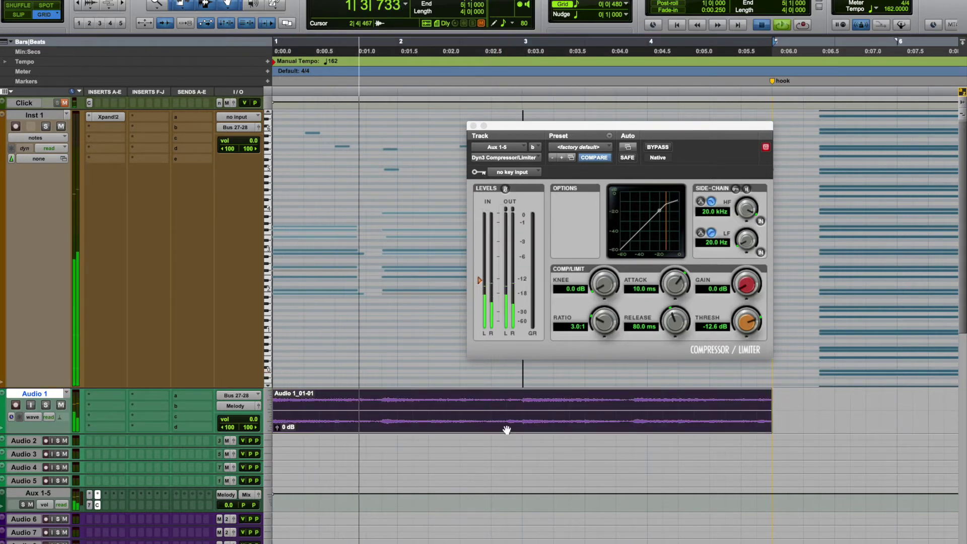
{"action": "key", "text": "space"}
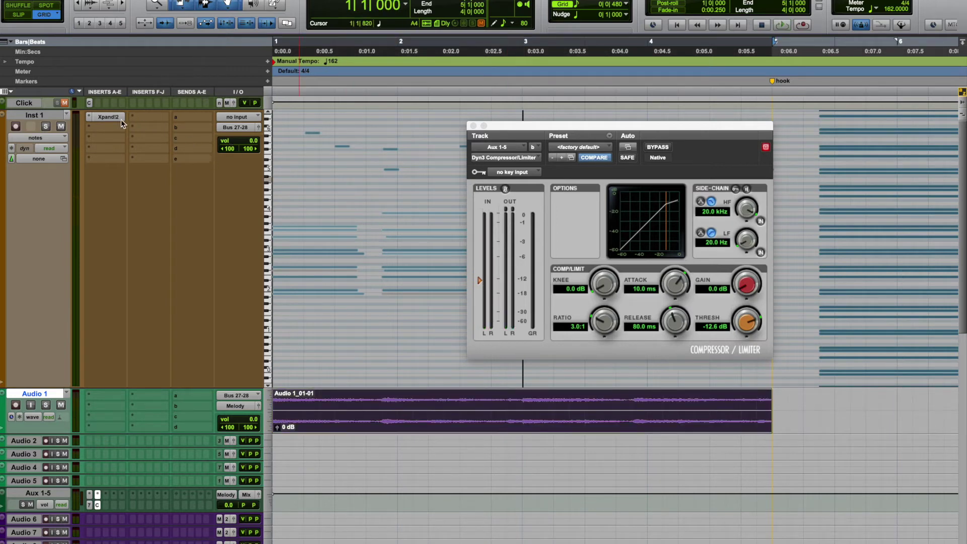
{"action": "left_click", "coordinate": [94, 118]}
{"action": "mouse_move", "coordinate": [174, 119]}
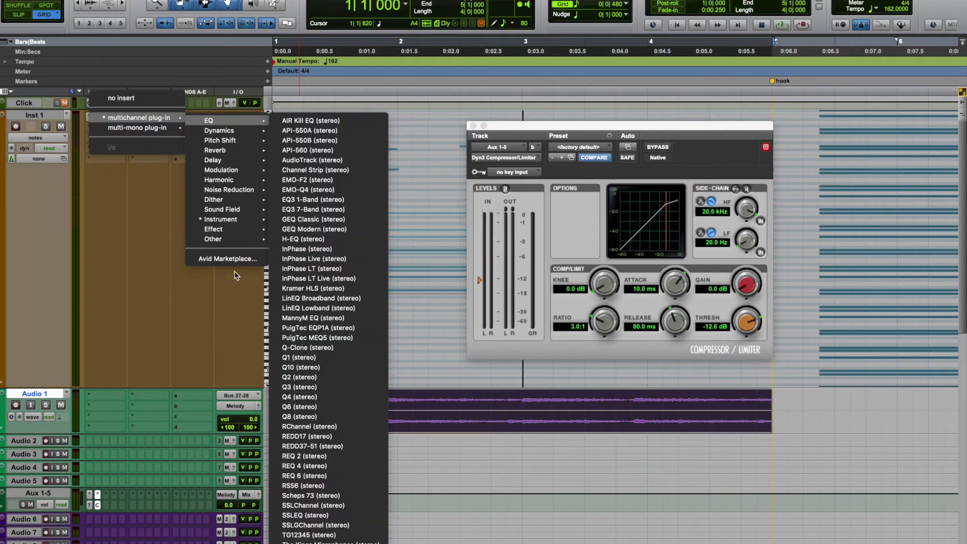
{"action": "mouse_move", "coordinate": [245, 220]}
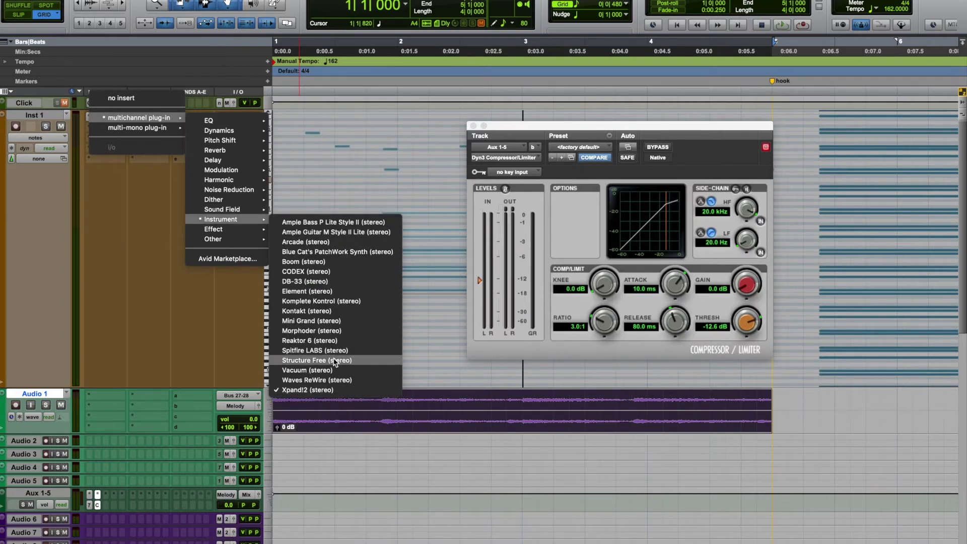
{"action": "left_click", "coordinate": [360, 416]}
Step: Route the output of the Inst 1 track to Master and play the section from bar 1
{"action": "left_click", "coordinate": [237, 128]}
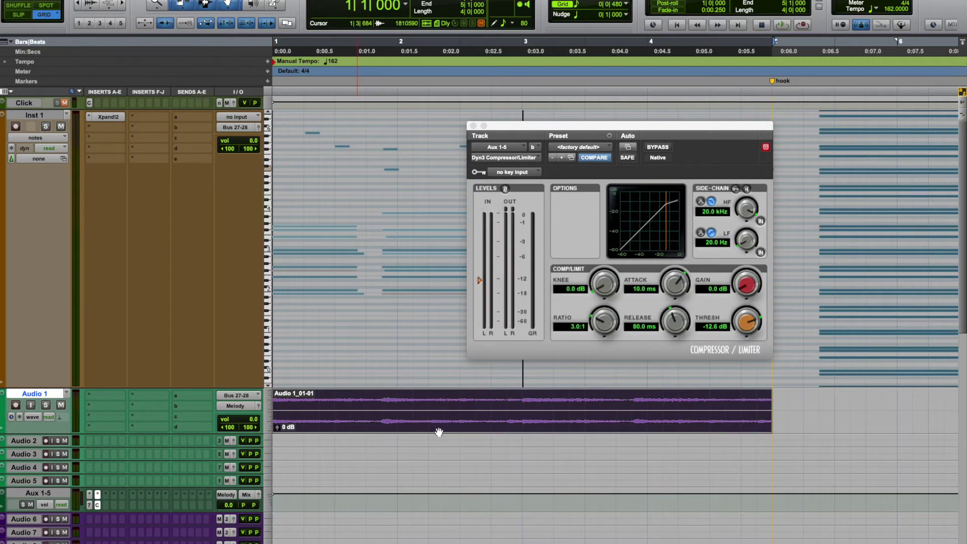
{"action": "key", "text": "space"}
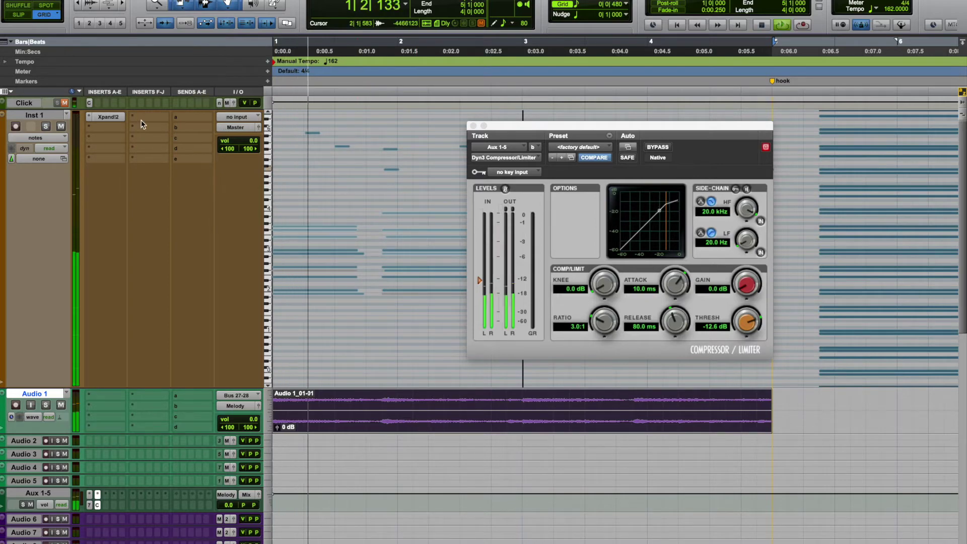
Step: Open Xpand!2 on Inst 1, audition the preset after Low-Pad-Piano, and load +01 Big Dirt Bells from the 20 Bells category
{"action": "left_click", "coordinate": [107, 117]}
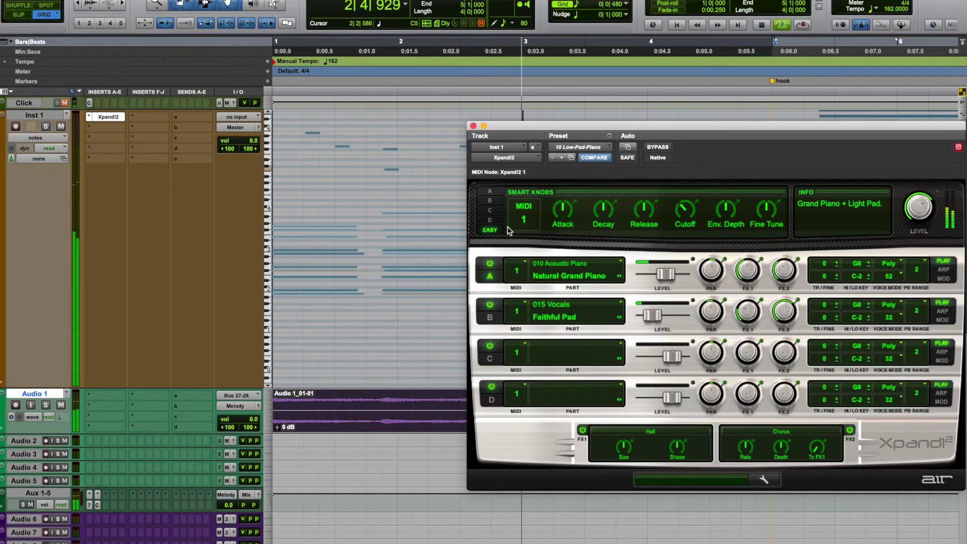
{"action": "left_click", "coordinate": [561, 157]}
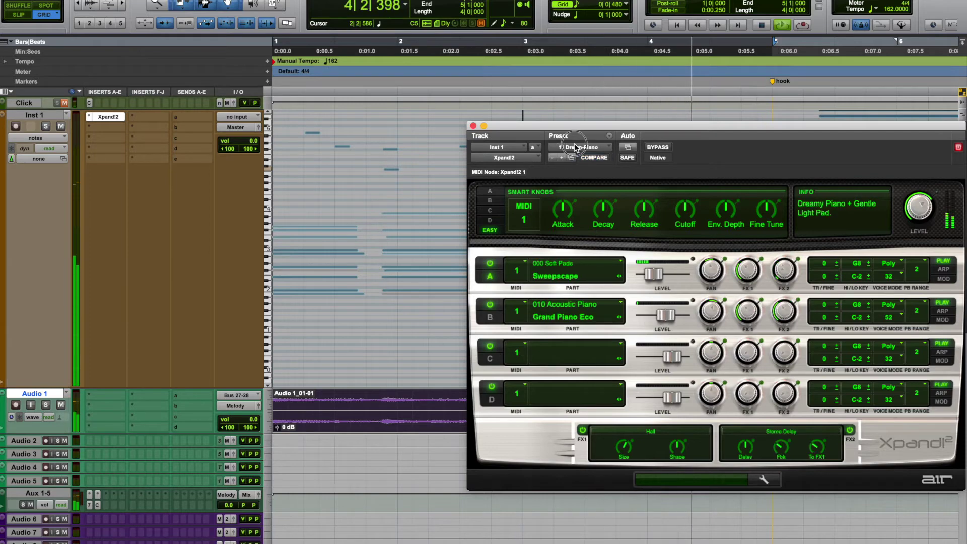
{"action": "left_click", "coordinate": [576, 147]}
{"action": "mouse_move", "coordinate": [587, 39]}
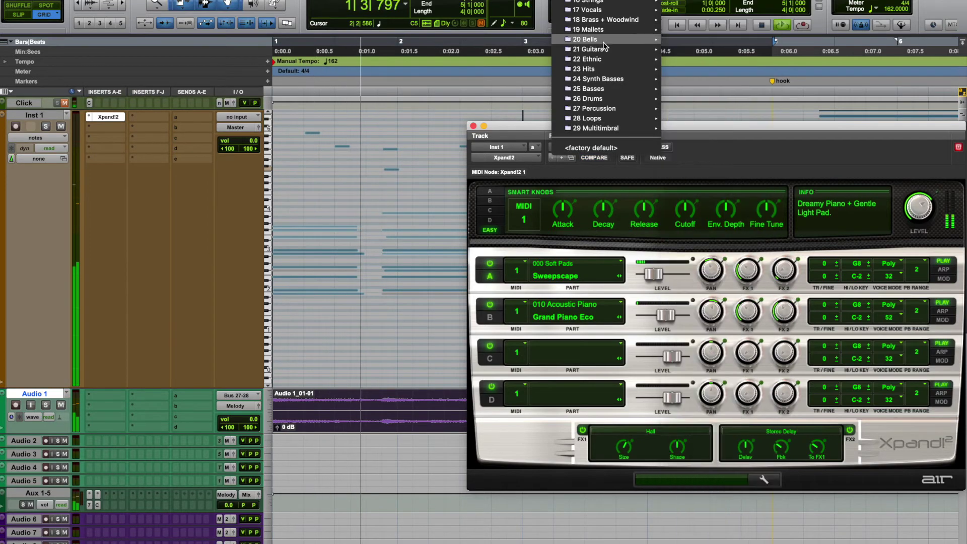
{"action": "left_click", "coordinate": [739, 1]}
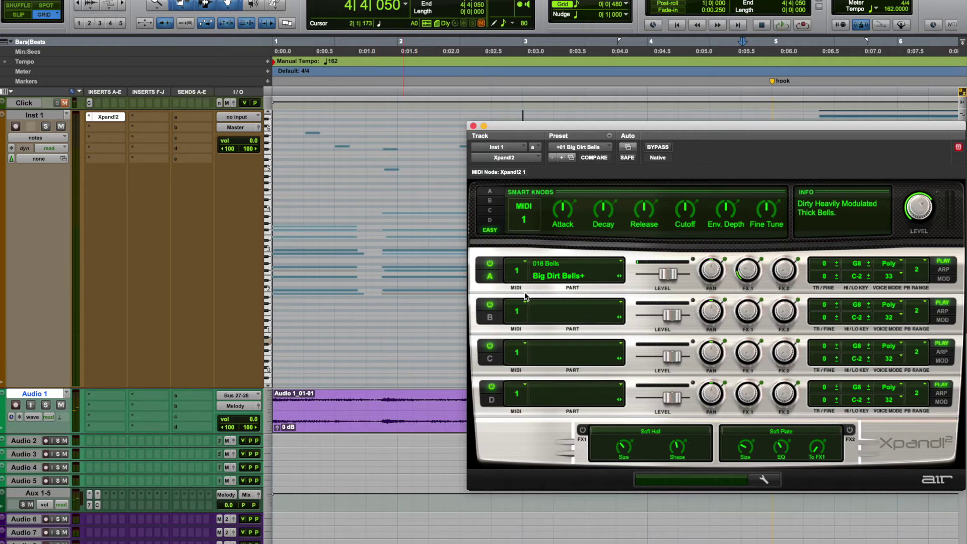
Step: Audition the bell presets up to +04 Cascading Bells during playback, and go back to +03 Bright Bells
{"action": "left_click", "coordinate": [418, 429]}
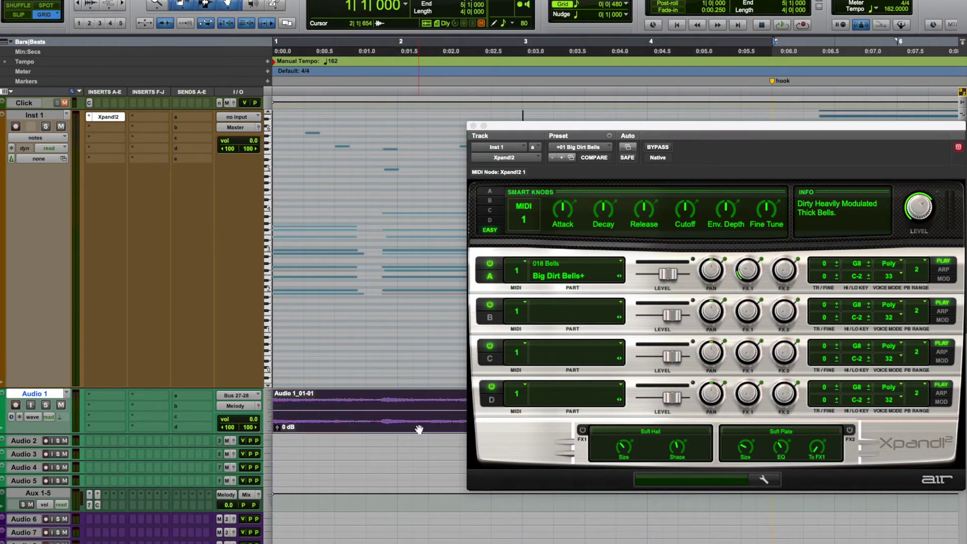
{"action": "left_click", "coordinate": [563, 159]}
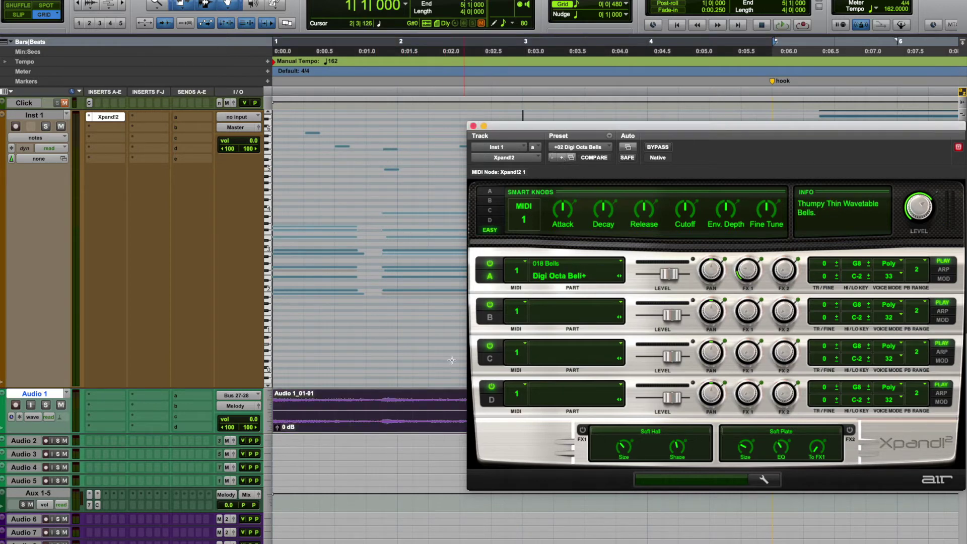
{"action": "key", "text": "space"}
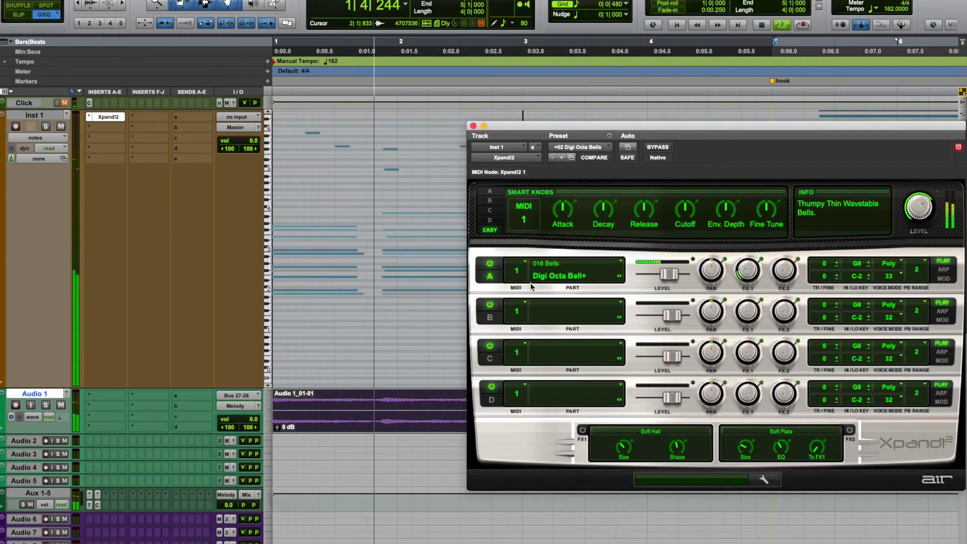
{"action": "left_click", "coordinate": [562, 158]}
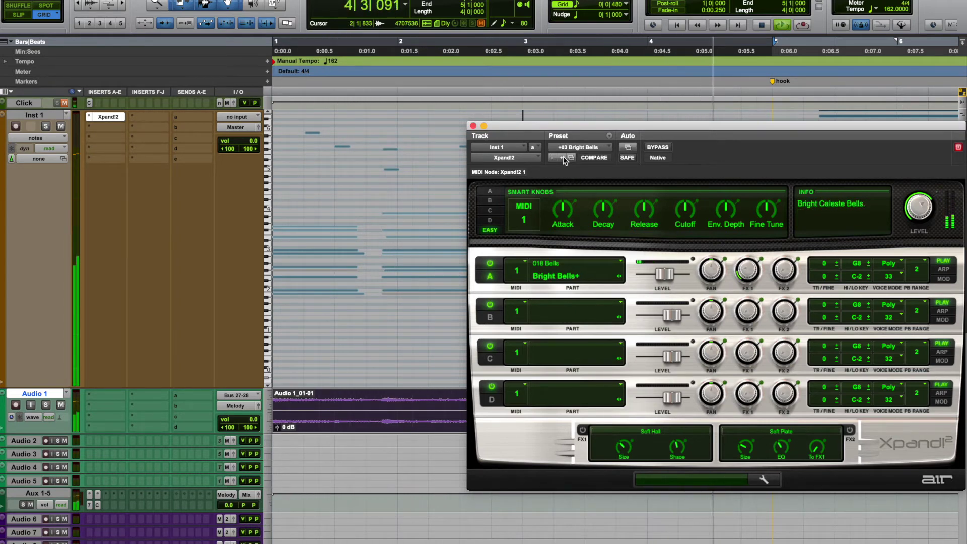
{"action": "left_click", "coordinate": [563, 158]}
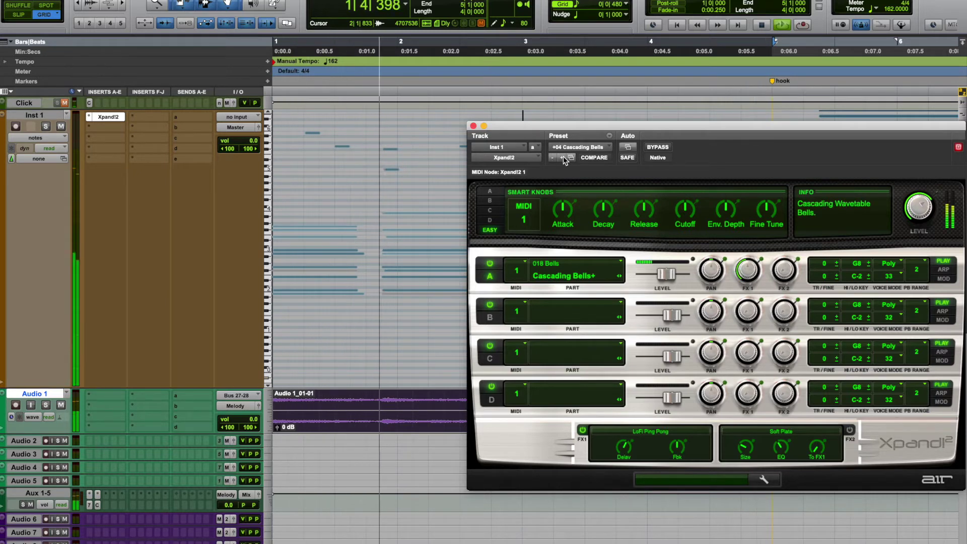
{"action": "left_click", "coordinate": [553, 157]}
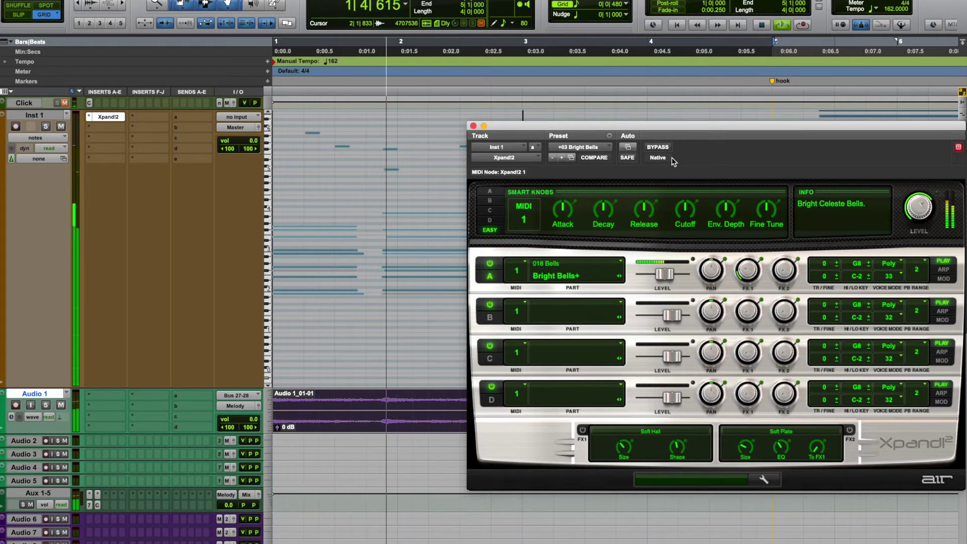
{"action": "key", "text": "space"}
Step: Turn on FX1 and FX2, raise part A's effect sends with FX2 at -0.3 dB, and lower the cutoff to -41 %
{"action": "left_click", "coordinate": [584, 431]}
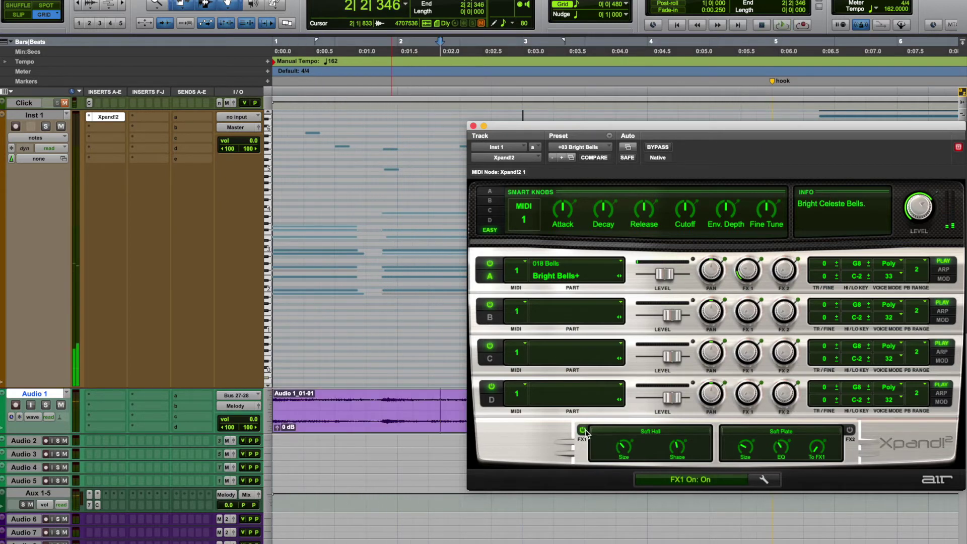
{"action": "left_click", "coordinate": [849, 431]}
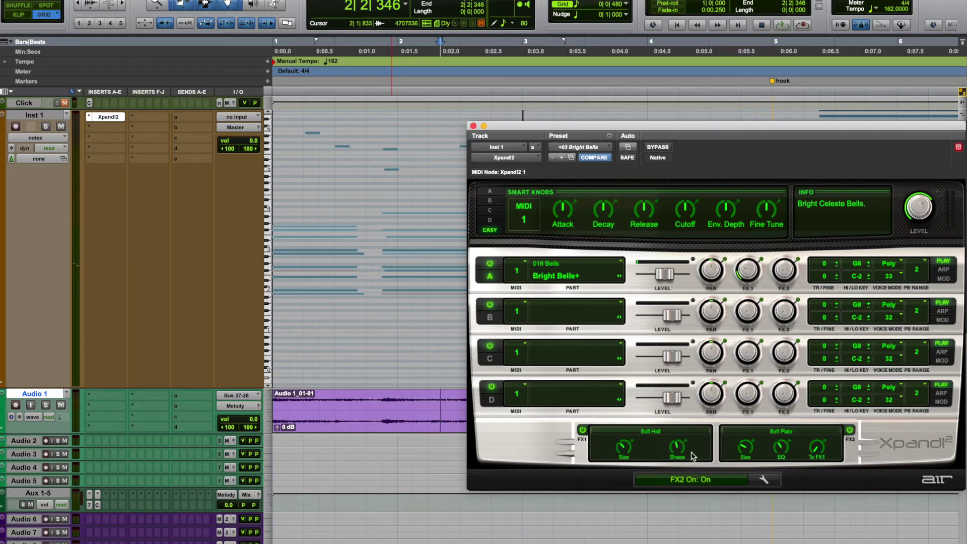
{"action": "left_click_drag", "start_coordinate": [746, 270], "coordinate": [787, 185]}
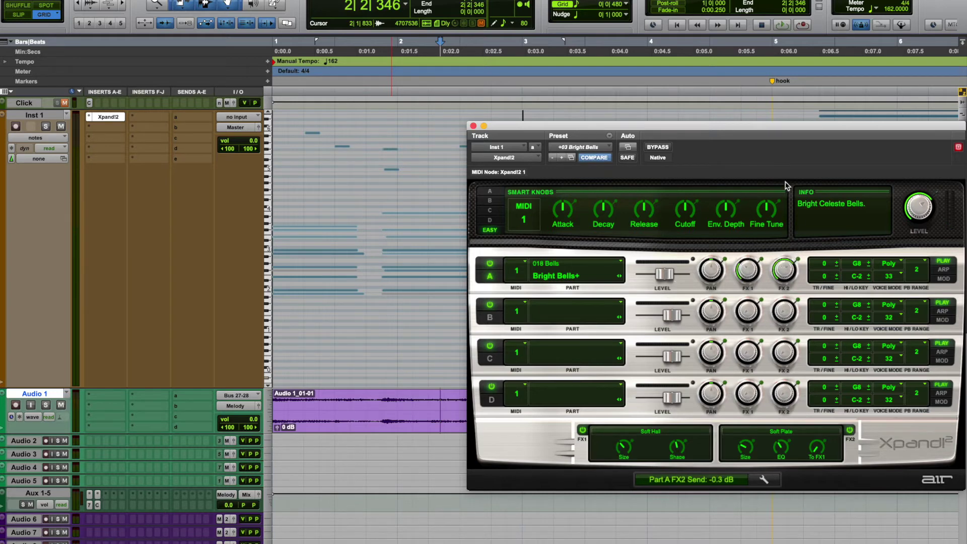
{"action": "left_click_drag", "start_coordinate": [681, 216], "coordinate": [672, 232]}
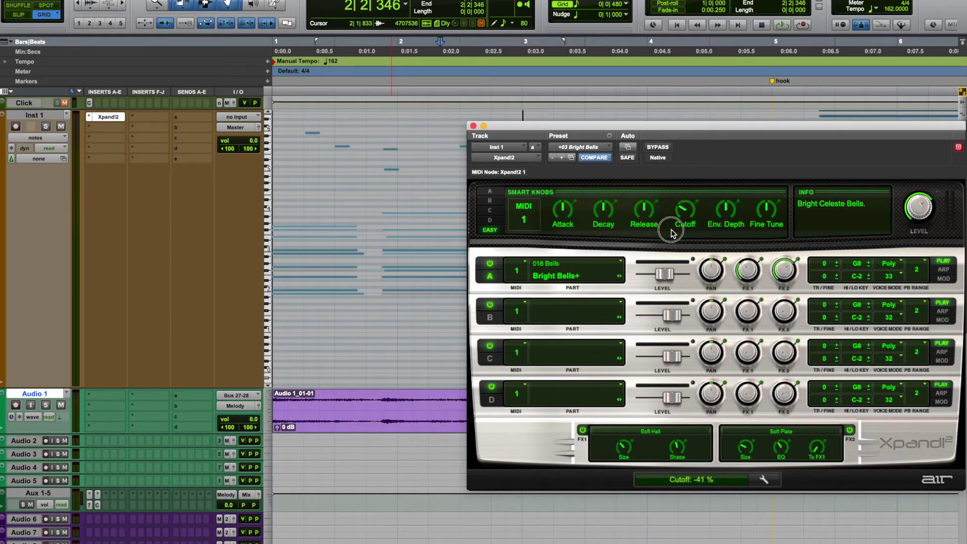
{"action": "left_click", "coordinate": [420, 431]}
{"action": "key", "text": "space"}
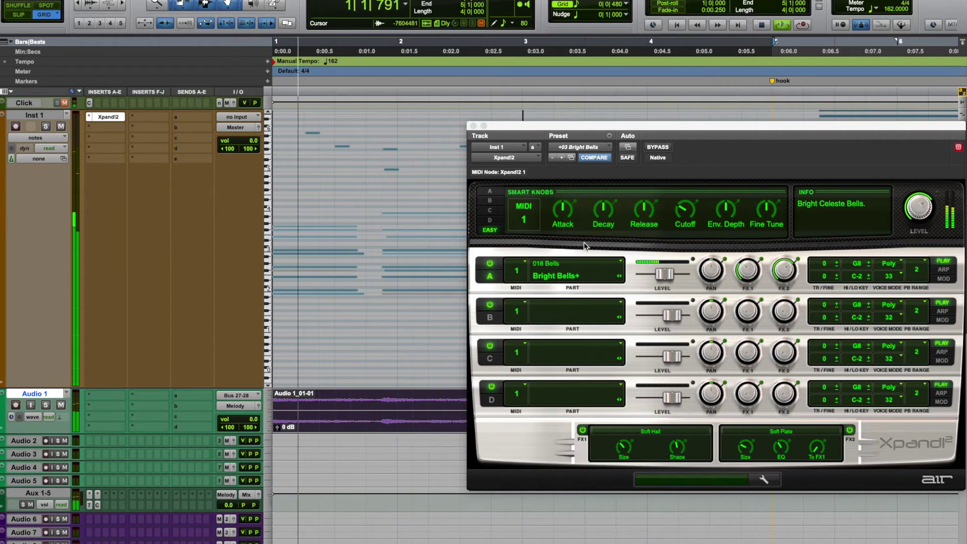
{"action": "key", "text": "space"}
Step: Play the section from bar 1 and audition the following bell presets up to +07 Hi Chime
{"action": "left_click", "coordinate": [396, 423]}
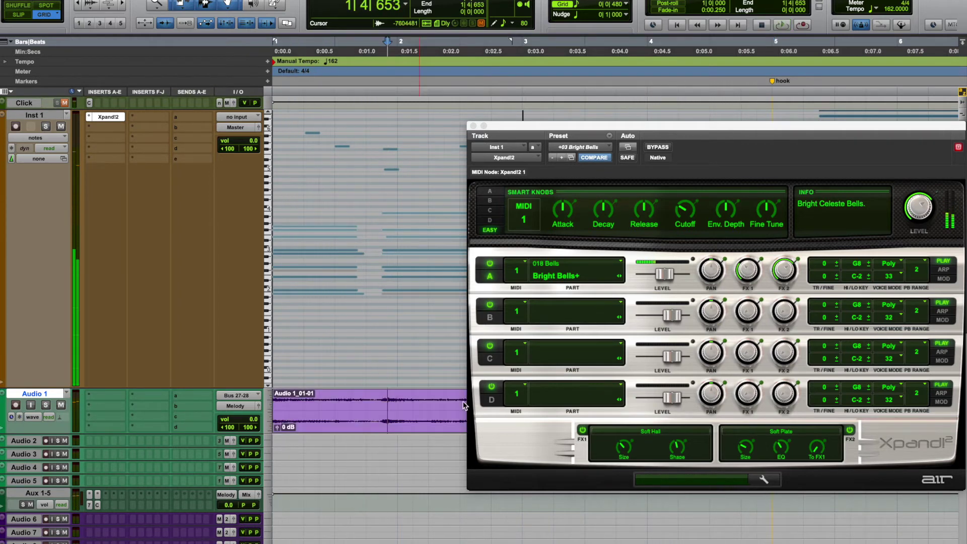
{"action": "left_click", "coordinate": [396, 423]}
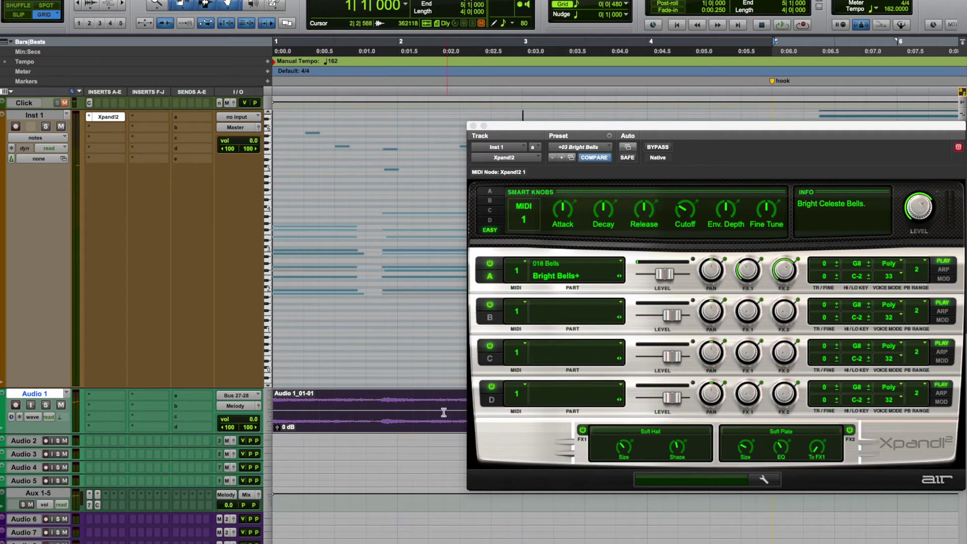
{"action": "key", "text": "space"}
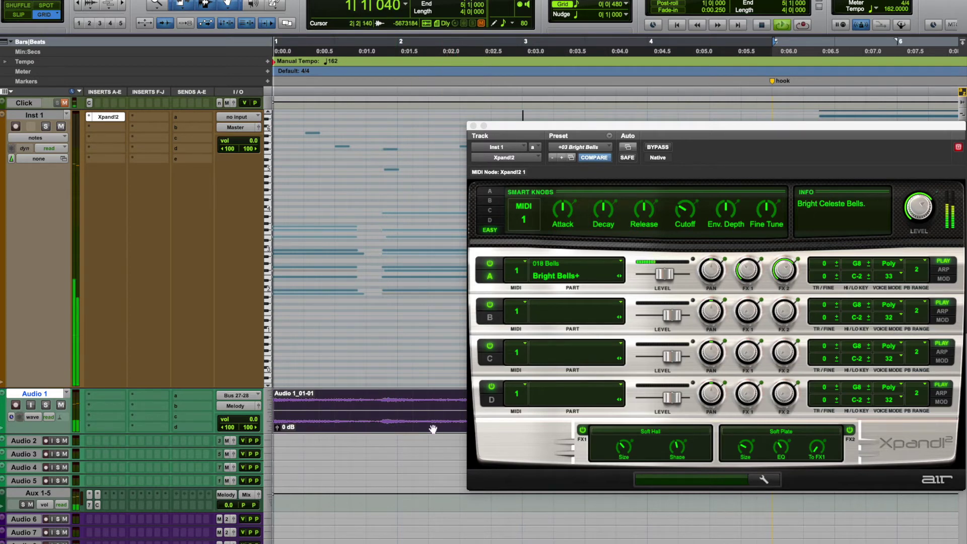
{"action": "left_click", "coordinate": [562, 158]}
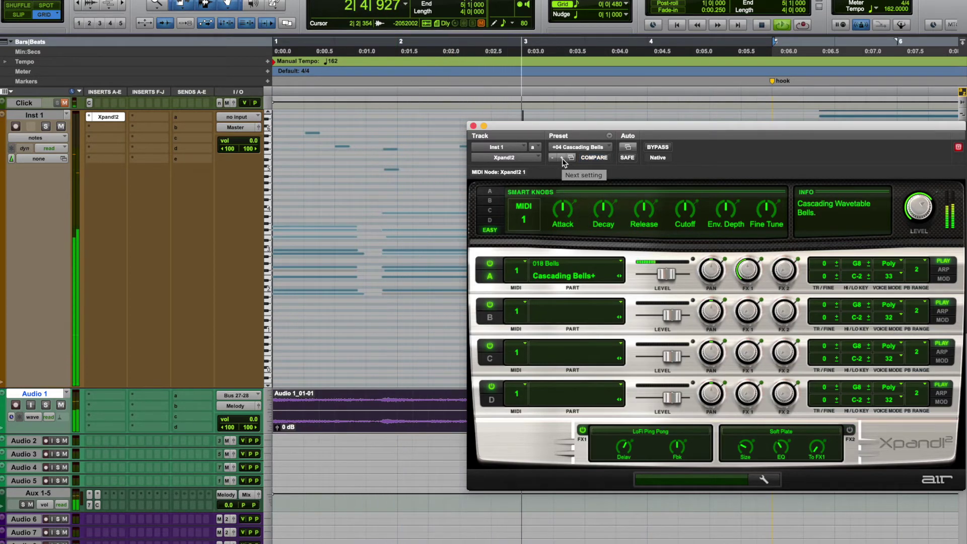
{"action": "left_click", "coordinate": [562, 158]}
{"action": "left_click", "coordinate": [562, 158]}
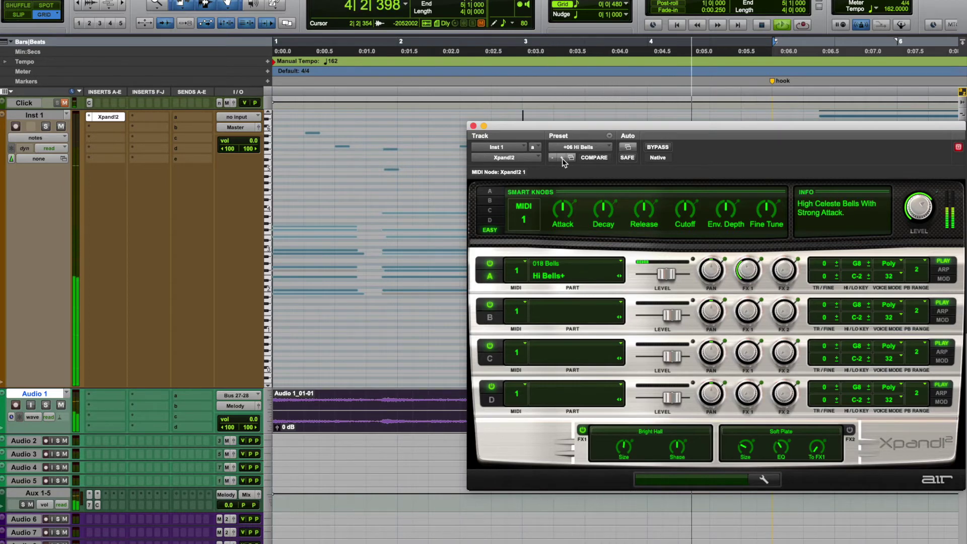
{"action": "left_click", "coordinate": [562, 158]}
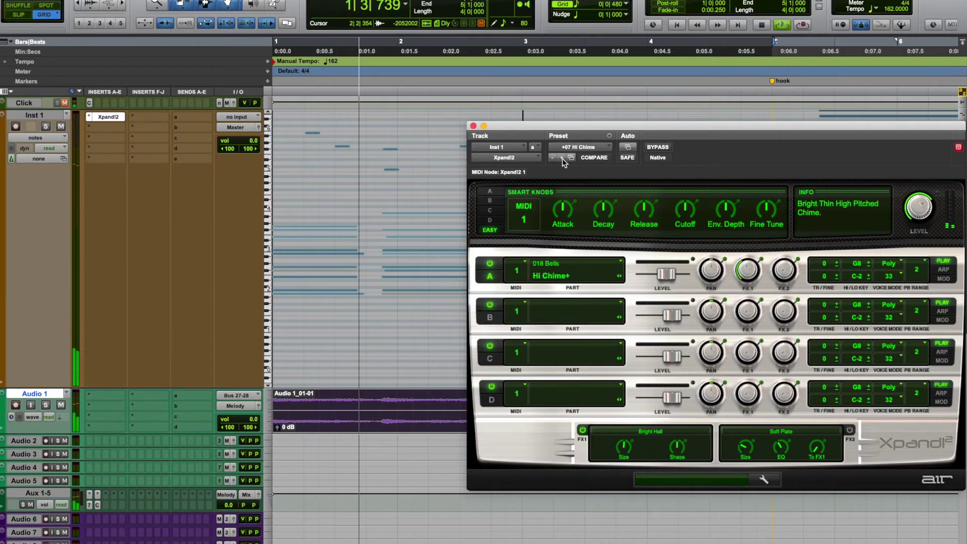
Step: Audition the following bell presets up to +09 Wavetable Bells 1, and lower its cutoff to -71 %
{"action": "left_click", "coordinate": [562, 158]}
{"action": "left_click", "coordinate": [562, 159]}
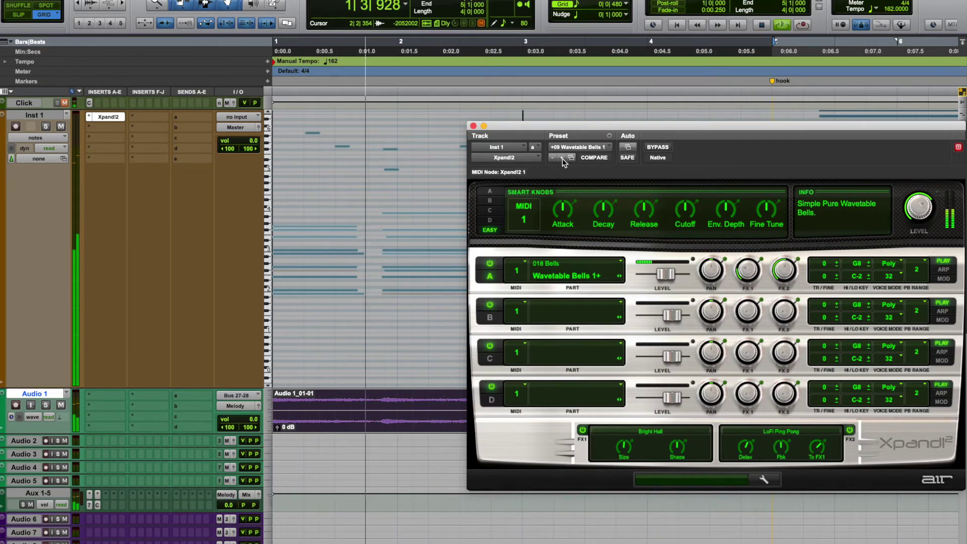
{"action": "mouse_move", "coordinate": [683, 211]}
{"action": "left_mouse_down"}
{"action": "mouse_move", "coordinate": [669, 230]}
{"action": "mouse_move", "coordinate": [680, 222]}
{"action": "left_mouse_up"}
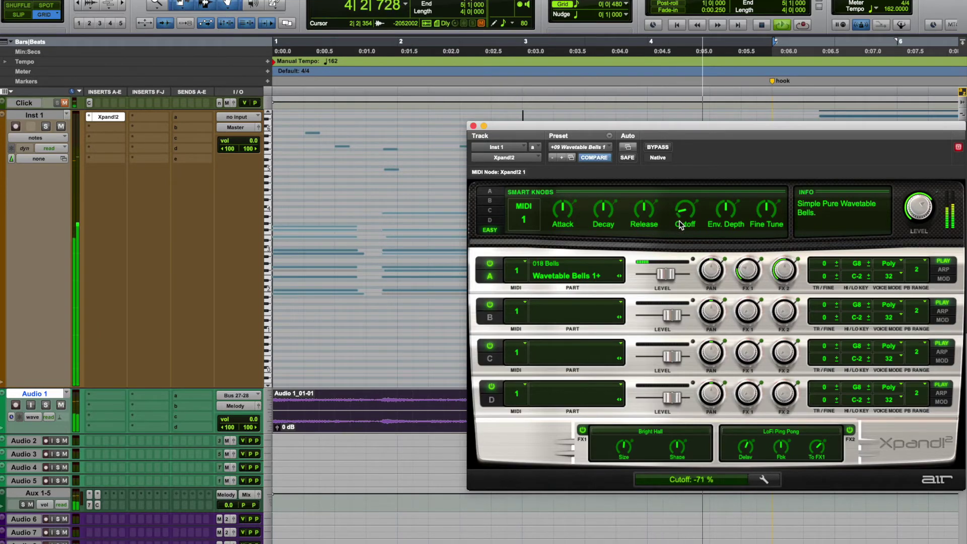
Step: Move the Xpand!2 window aside, try a short low note in the second half of bar 2 on Inst 1, and remove it
{"action": "left_click_drag", "start_coordinate": [612, 125], "coordinate": [895, 152]}
{"action": "left_click_drag", "start_coordinate": [791, 159], "coordinate": [913, 193]}
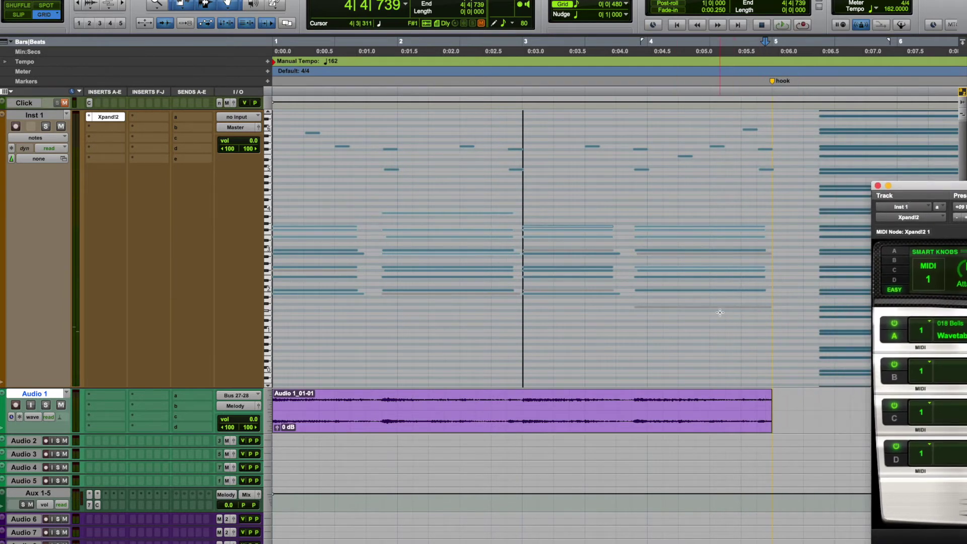
{"action": "left_click", "coordinate": [581, 291]}
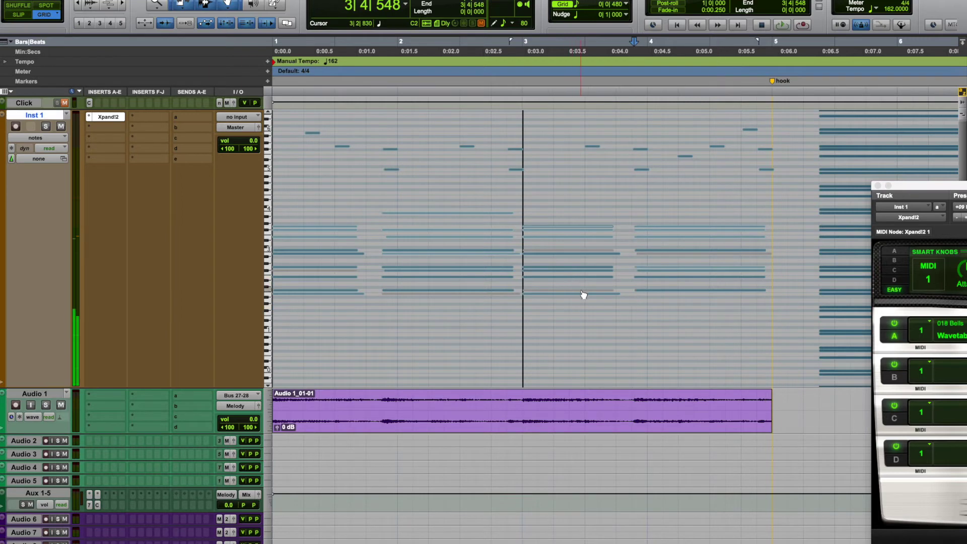
{"action": "left_click", "coordinate": [583, 294]}
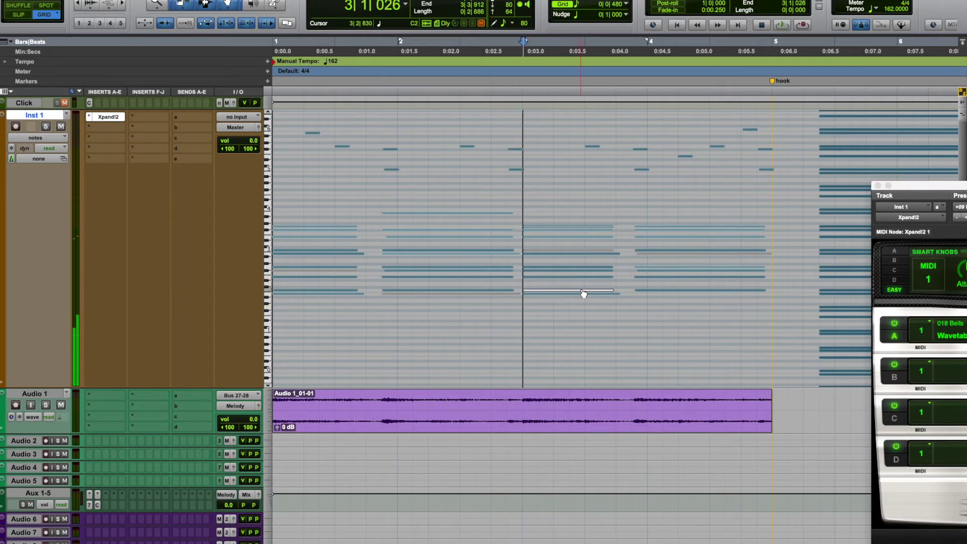
{"action": "left_click", "coordinate": [483, 297]}
{"action": "key", "text": "Return"}
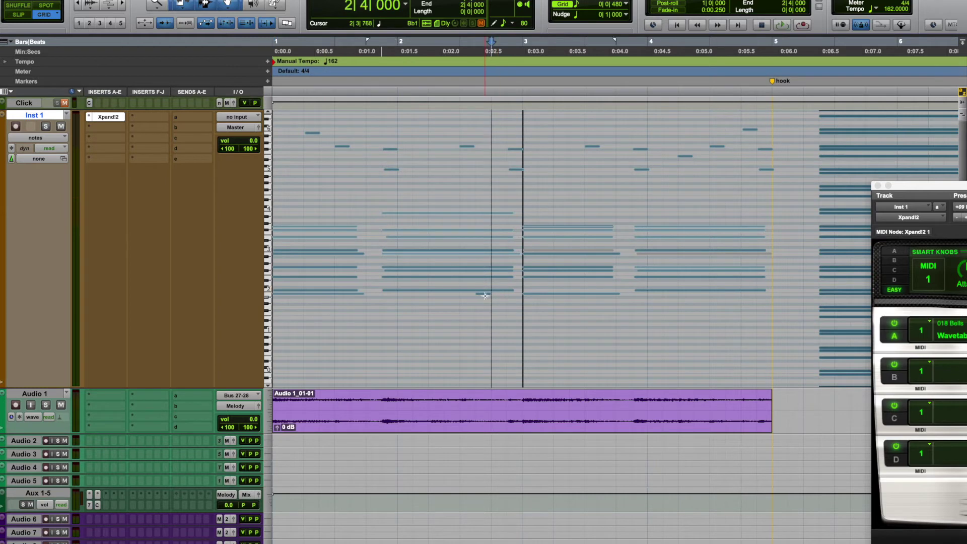
{"action": "left_click", "coordinate": [484, 295]}
{"action": "left_click_drag", "start_coordinate": [487, 298], "coordinate": [487, 302]}
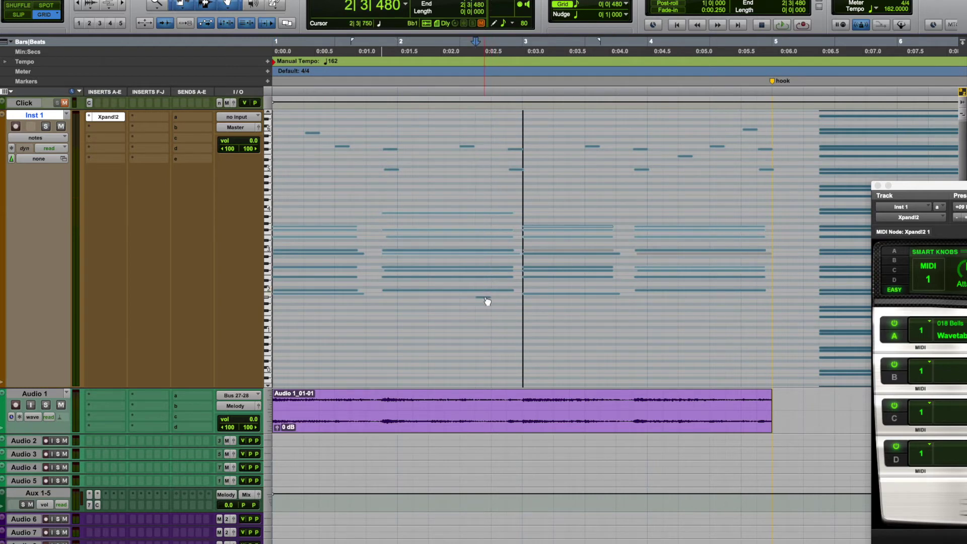
{"action": "left_click", "coordinate": [566, 251]}
{"action": "key", "text": "Delete"}
{"action": "left_click", "coordinate": [652, 253]}
{"action": "key", "text": "Delete"}
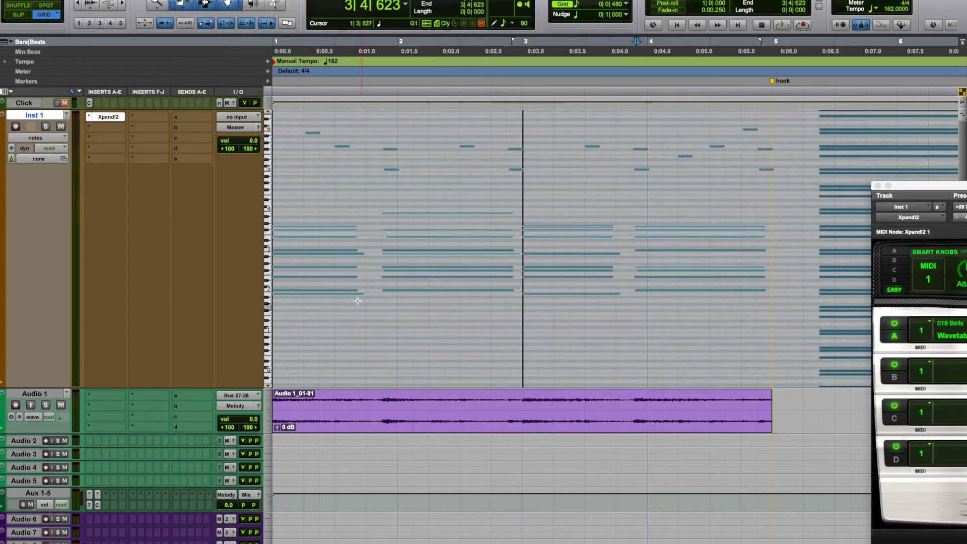
Step: Play the Audio 1 clip's range with the bell sound, and close the Xpand!2 window
{"action": "double_click", "coordinate": [611, 421]}
{"action": "key", "text": "space"}
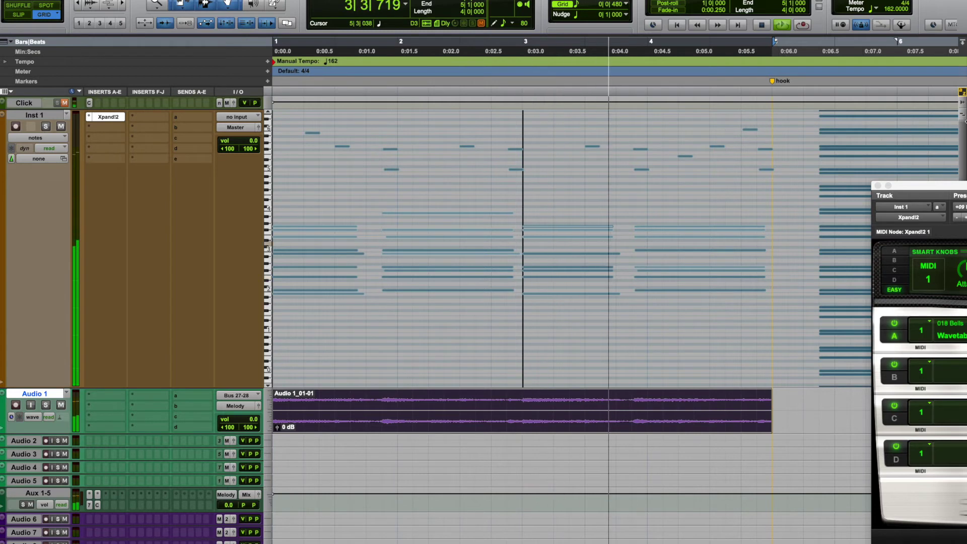
{"action": "left_click_drag", "start_coordinate": [915, 185], "coordinate": [638, 160]}
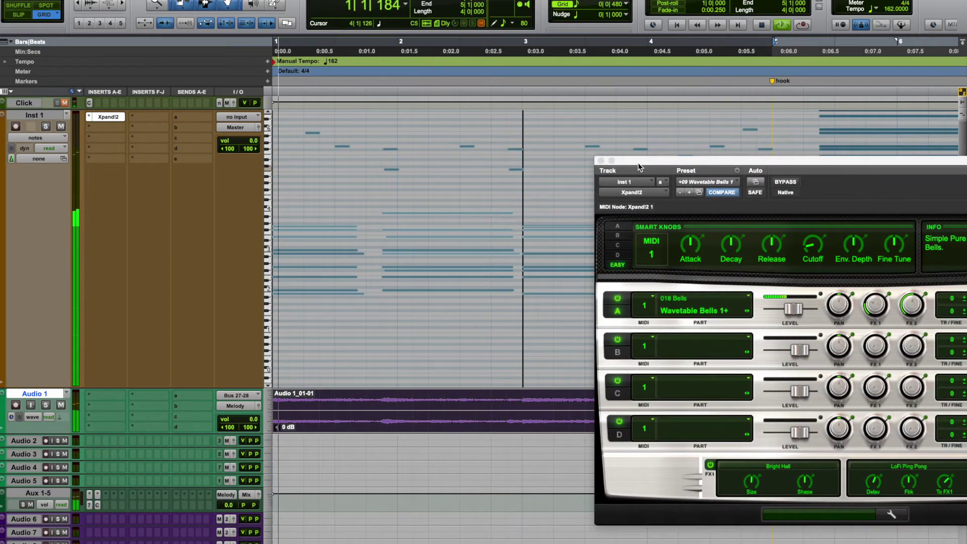
{"action": "key", "text": "space"}
{"action": "left_click", "coordinate": [600, 160]}
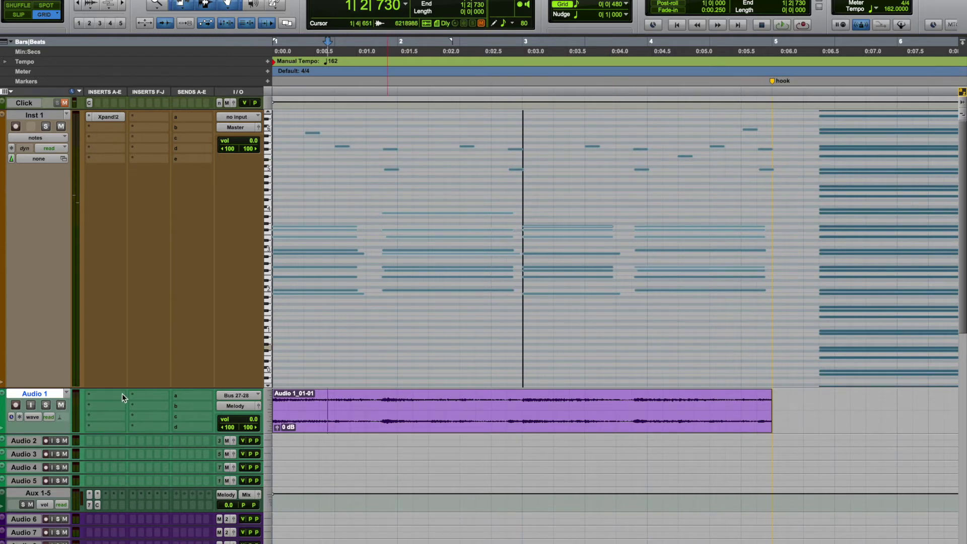
Step: Route the output of Inst 1 to Bus 27-28 (Stereo)
{"action": "left_click", "coordinate": [233, 128]}
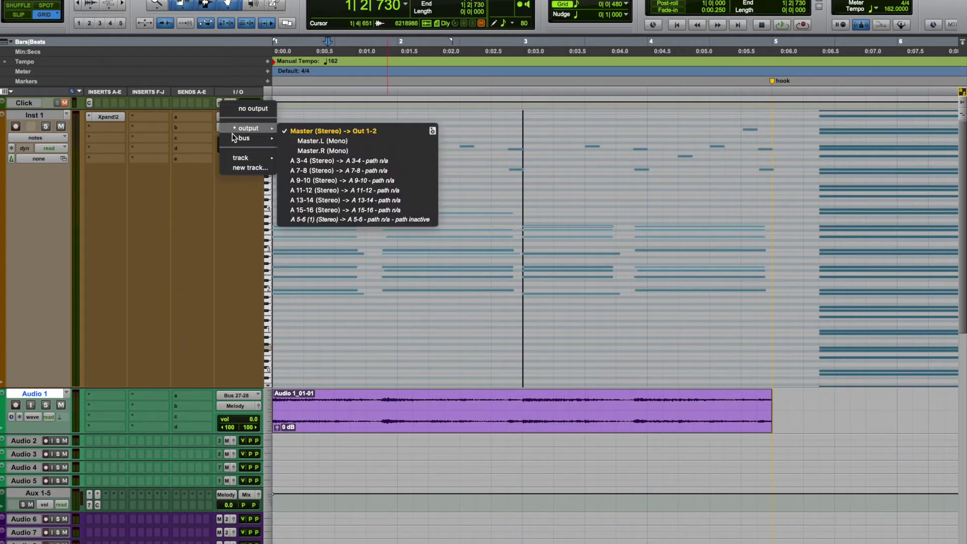
{"action": "mouse_move", "coordinate": [250, 139]}
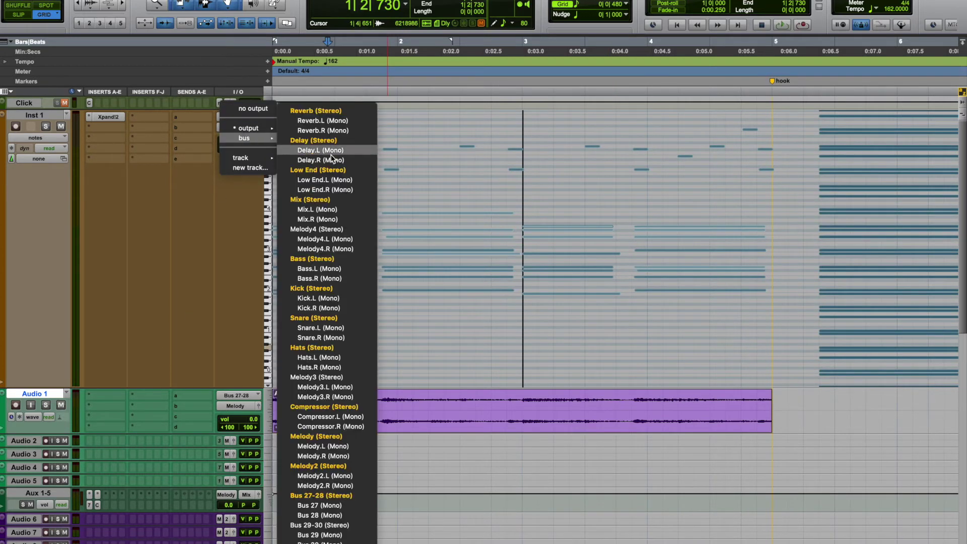
{"action": "left_click", "coordinate": [329, 497]}
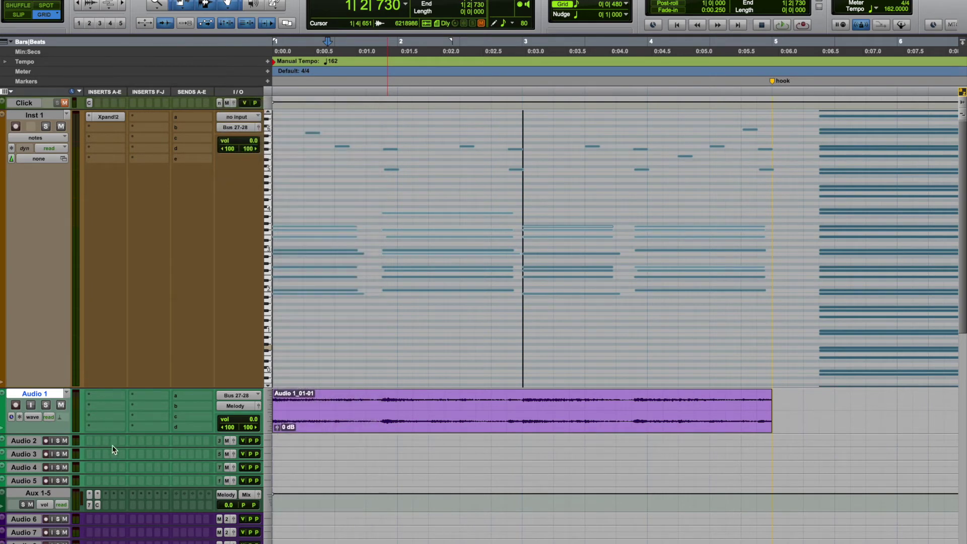
Step: Enlarge the Audio 2 track and set its input to Bus 27-28
{"action": "left_click_drag", "start_coordinate": [112, 446], "coordinate": [114, 458]}
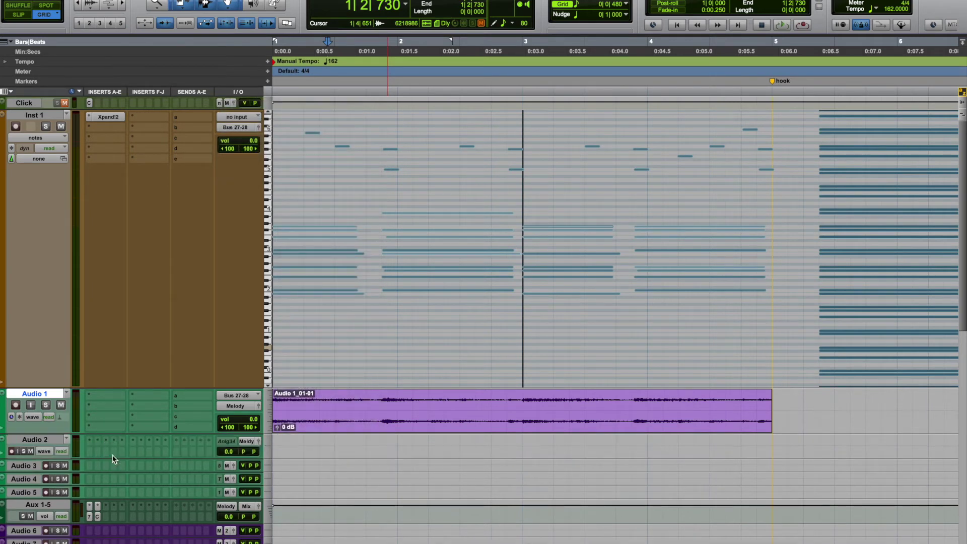
{"action": "left_click", "coordinate": [13, 450]}
{"action": "left_click", "coordinate": [573, 237]}
{"action": "left_click", "coordinate": [225, 443]}
{"action": "mouse_move", "coordinate": [255, 475]}
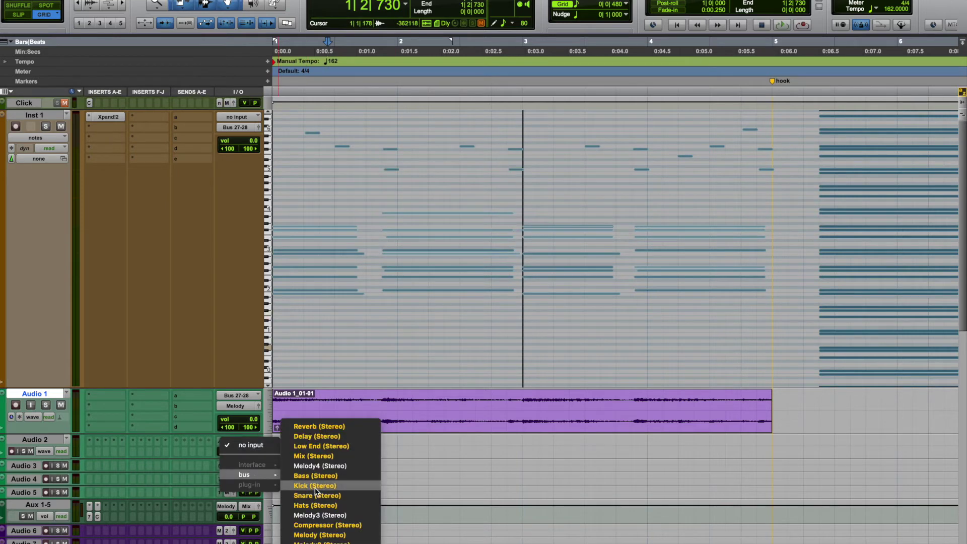
{"action": "left_click", "coordinate": [314, 543]}
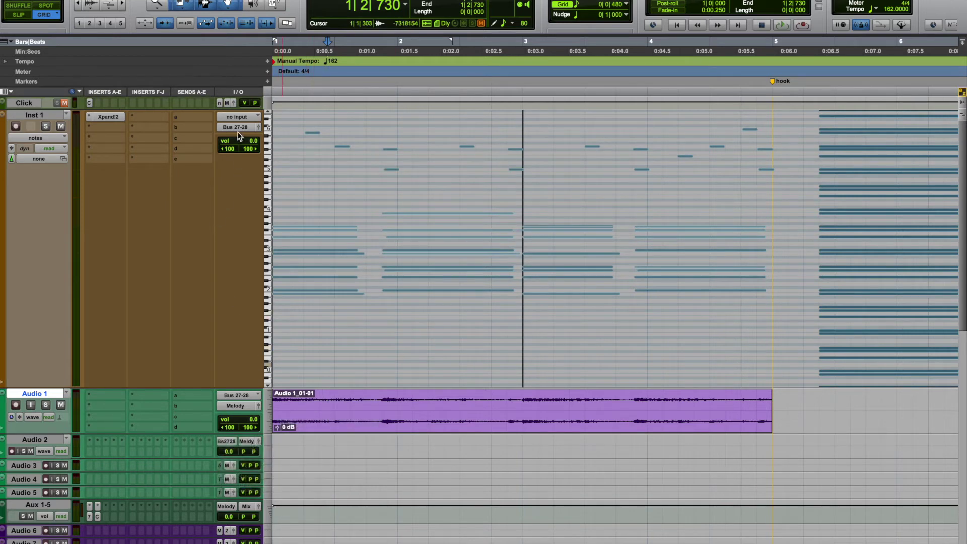
Step: Arm Audio 2 and record the bell part over the range of the Audio 1 clip
{"action": "left_click", "coordinate": [370, 426]}
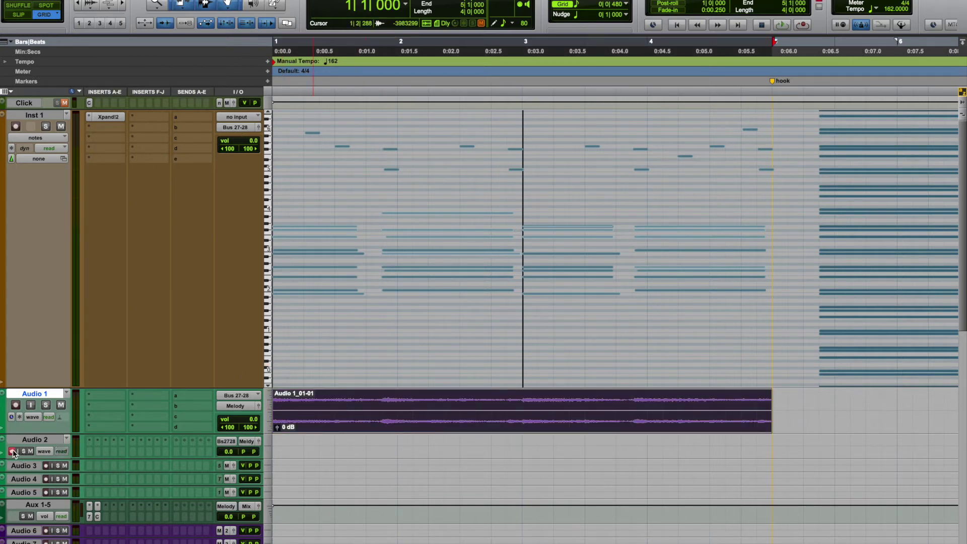
{"action": "left_click", "coordinate": [802, 25]}
{"action": "left_click", "coordinate": [785, 24]}
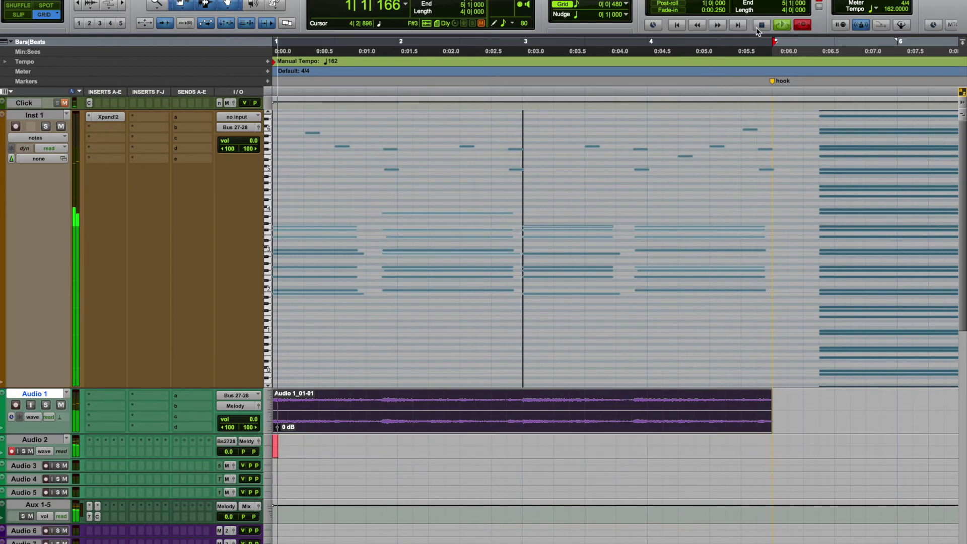
{"action": "left_click", "coordinate": [762, 25]}
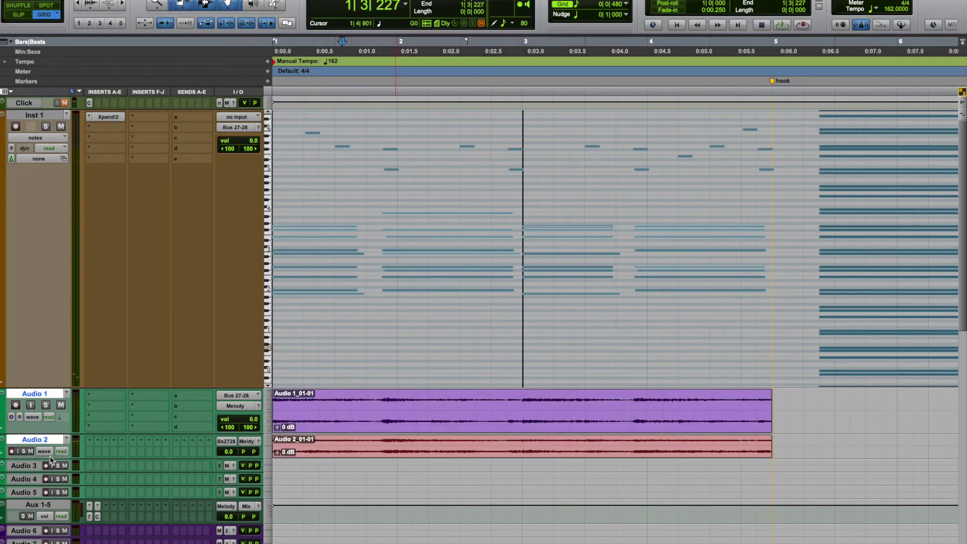
{"action": "left_click", "coordinate": [27, 467]}
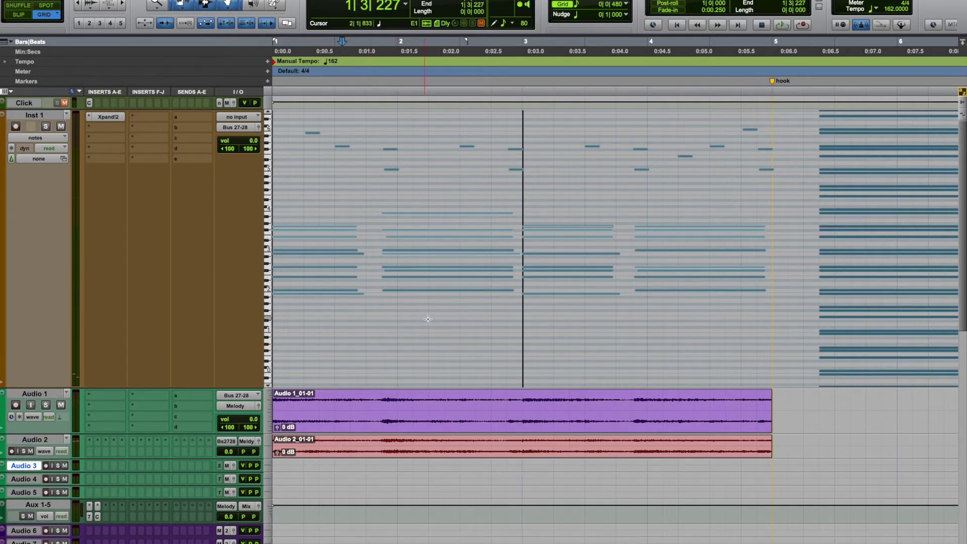
Step: Reselect the Audio 1 clip's range, open Xpand!2 on Inst 1, and load the soft pad preset 26 Czech Animations
{"action": "left_click", "coordinate": [452, 428]}
{"action": "left_click", "coordinate": [95, 118]}
{"action": "mouse_move", "coordinate": [139, 117]}
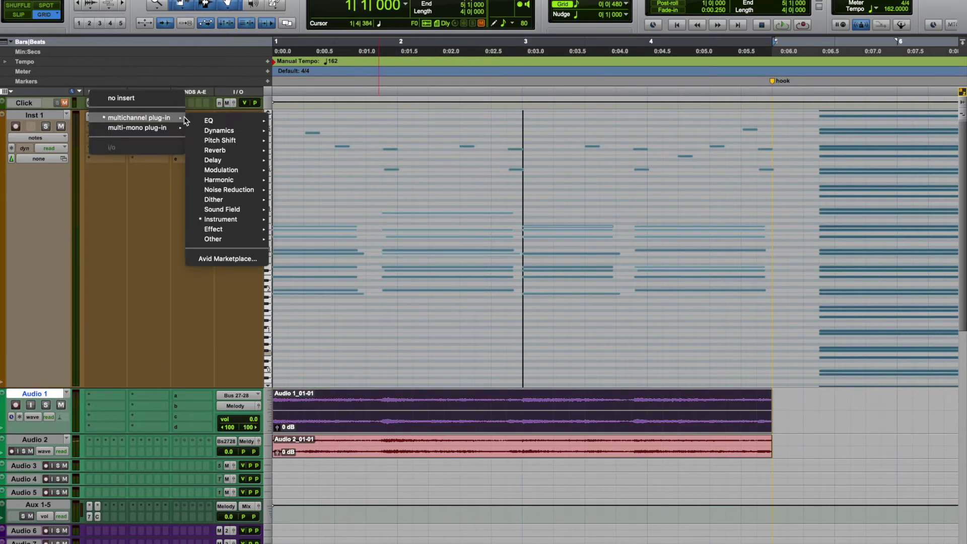
{"action": "mouse_move", "coordinate": [206, 230]}
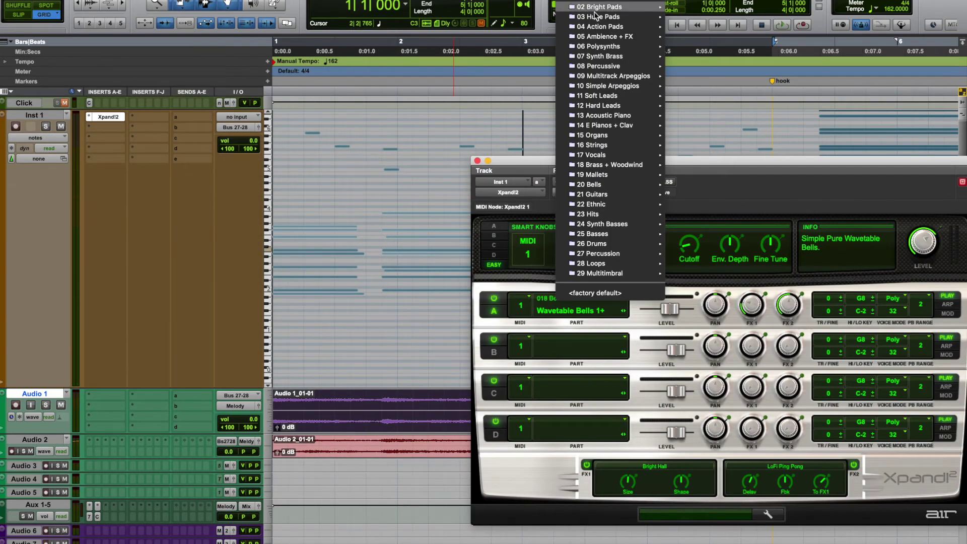
{"action": "mouse_move", "coordinate": [603, 32]}
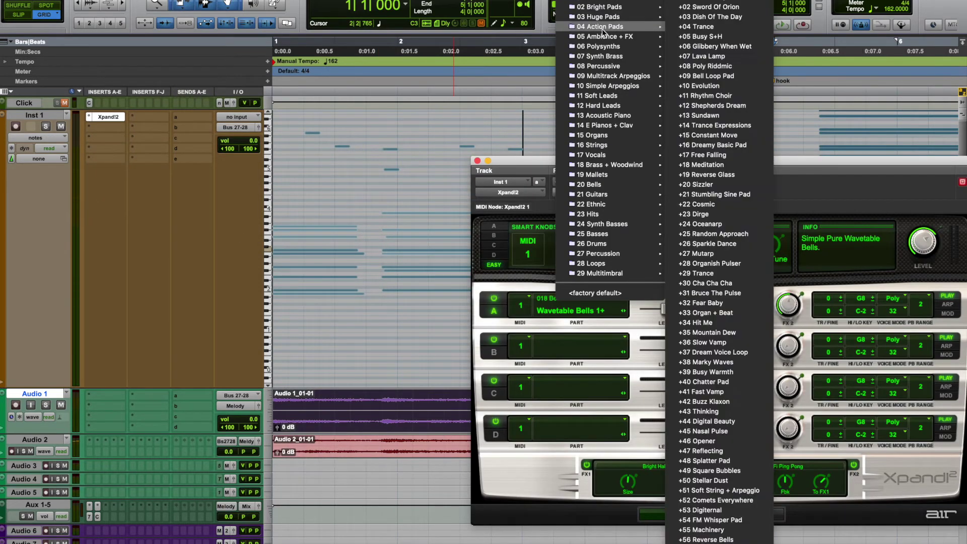
{"action": "mouse_move", "coordinate": [626, 2]}
{"action": "scroll", "coordinate": [715, 542], "scroll_direction": "down", "scroll_amount": 15}
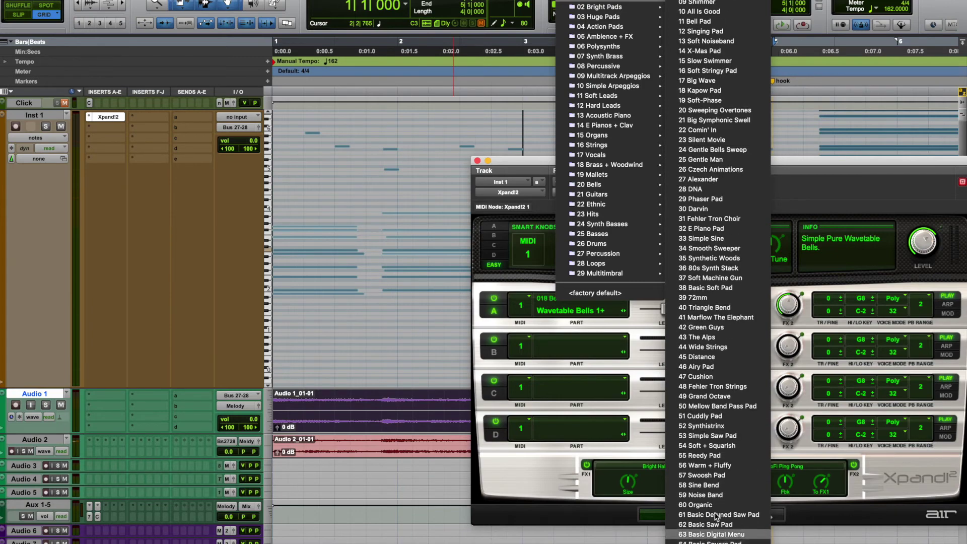
{"action": "left_click", "coordinate": [718, 170]}
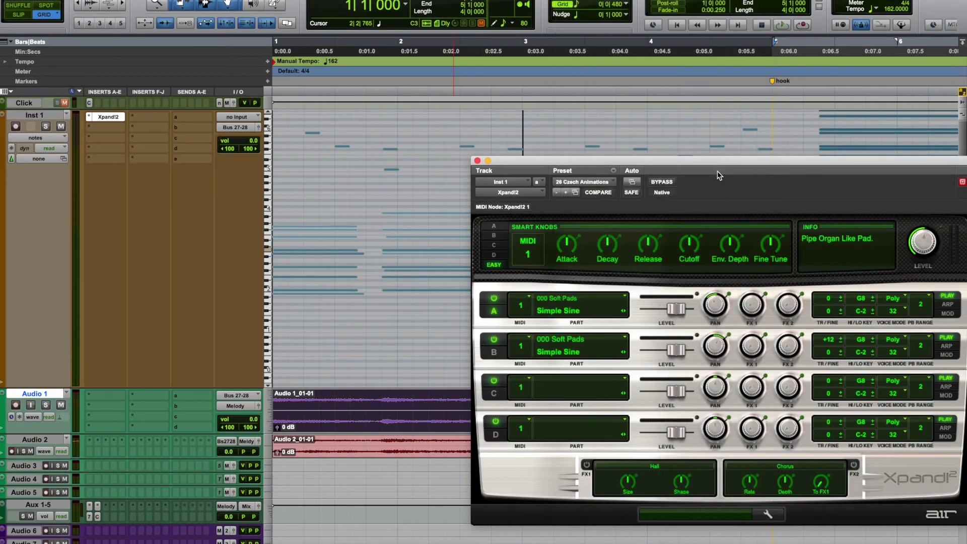
Step: Play the section with the pad preset, and route the output of Inst 1 back to Master
{"action": "key", "text": "space"}
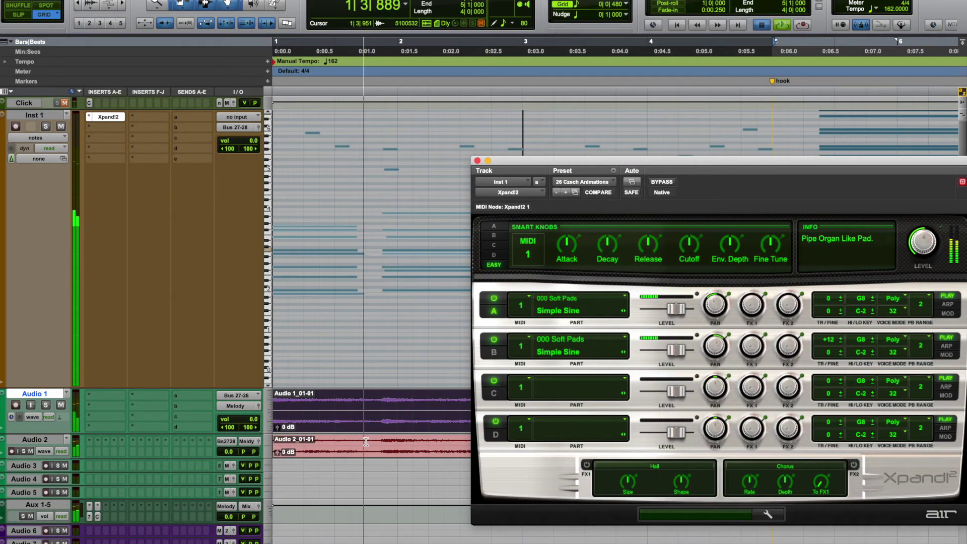
{"action": "key", "text": "space"}
{"action": "left_click", "coordinate": [236, 127]}
{"action": "mouse_move", "coordinate": [249, 128]}
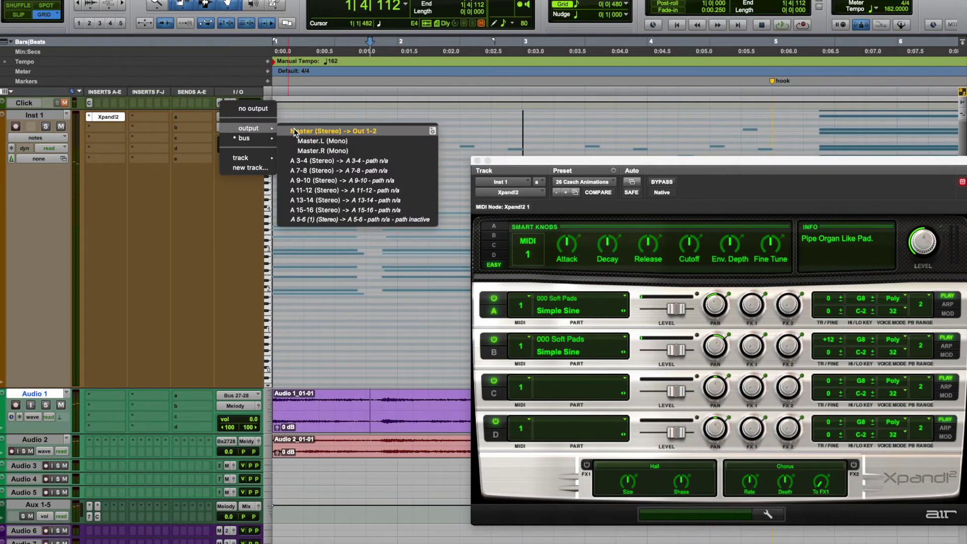
{"action": "left_click", "coordinate": [340, 131]}
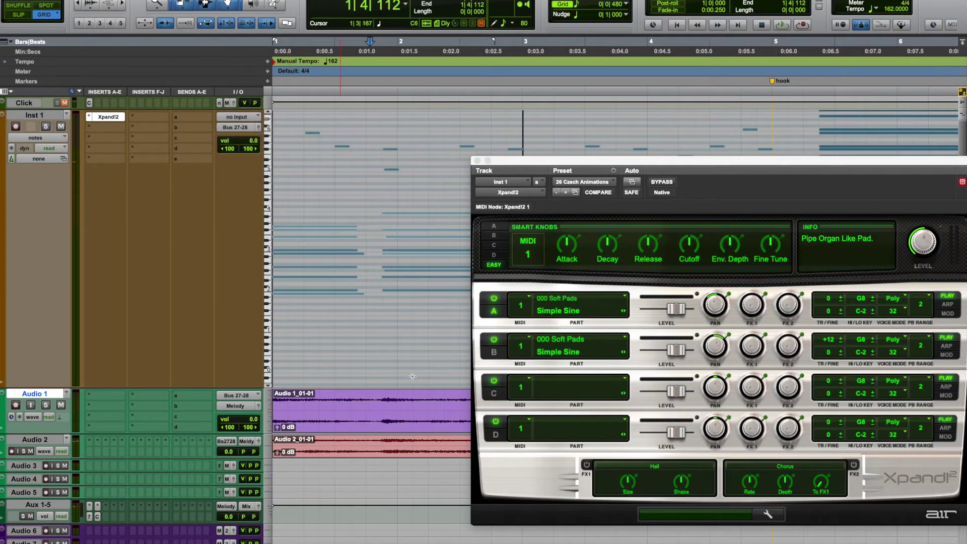
{"action": "key", "text": "space"}
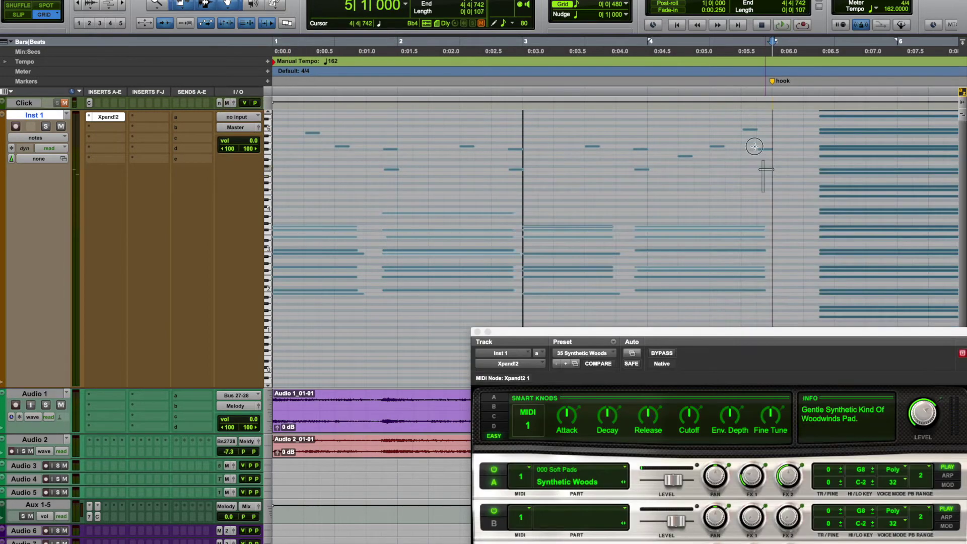
Step: Mute the high melody notes above the chords on Inst 1, and reselect the Audio 1 clip's range
{"action": "left_click_drag", "start_coordinate": [765, 199], "coordinate": [253, 129]}
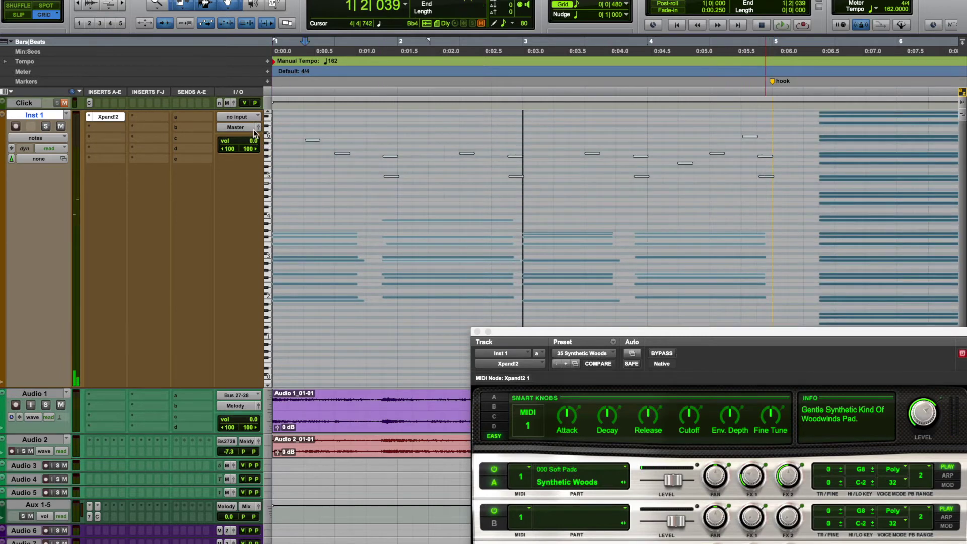
{"action": "left_click", "coordinate": [407, 428]}
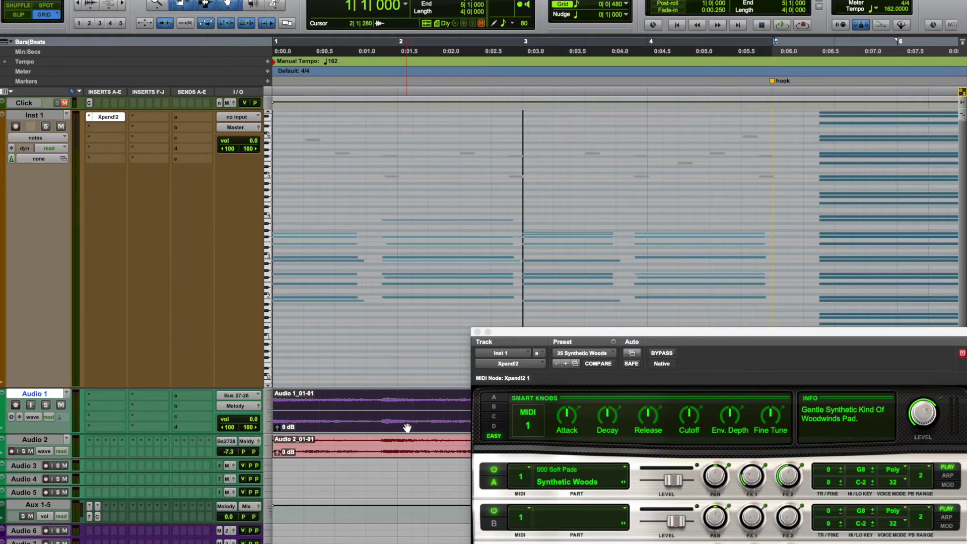
Step: Audition the pad presets after 35 Synthetic Woods during playback, up to 47 Cushion
{"action": "left_click", "coordinate": [565, 365]}
{"action": "key", "text": "space"}
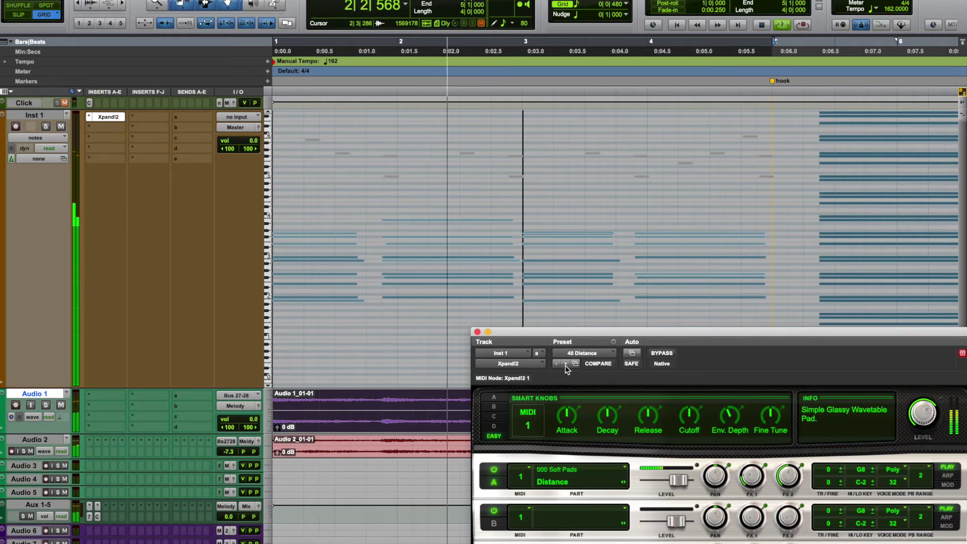
{"action": "left_click", "coordinate": [565, 364]}
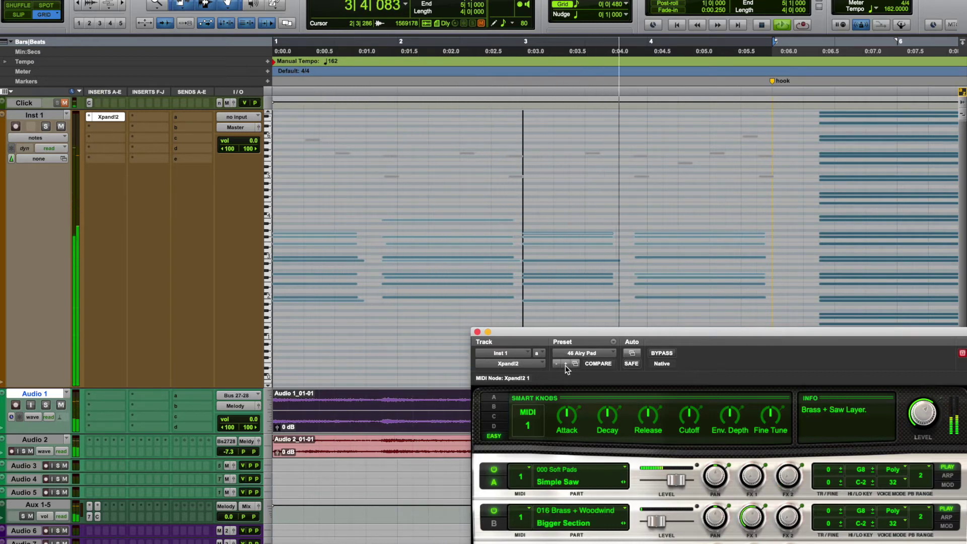
{"action": "left_click", "coordinate": [565, 364]}
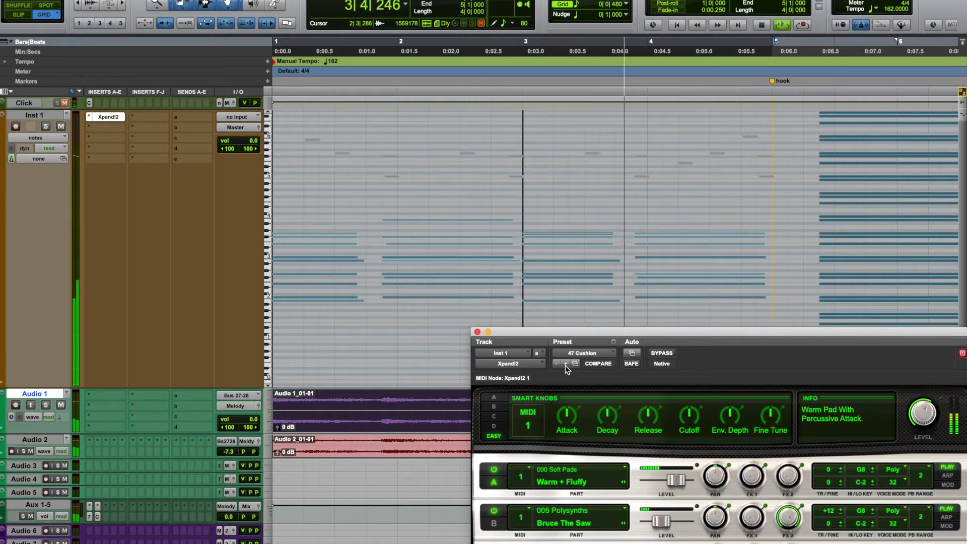
Step: Lower the cutoff and raise the attack of the 47 Cushion preset during playback, stop playback, and close Xpand!2
{"action": "left_click_drag", "start_coordinate": [688, 416], "coordinate": [672, 432]}
{"action": "left_click_drag", "start_coordinate": [569, 428], "coordinate": [573, 420]}
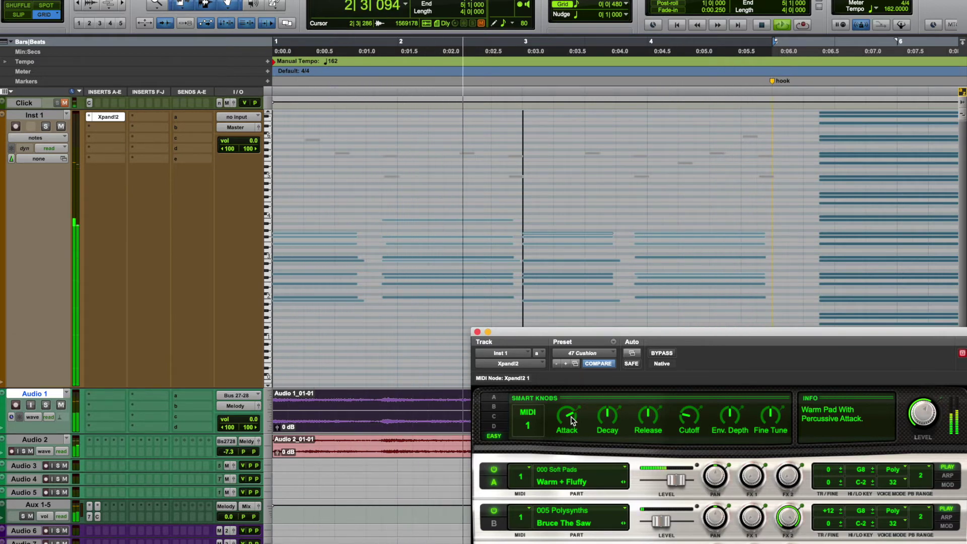
{"action": "key", "text": "space"}
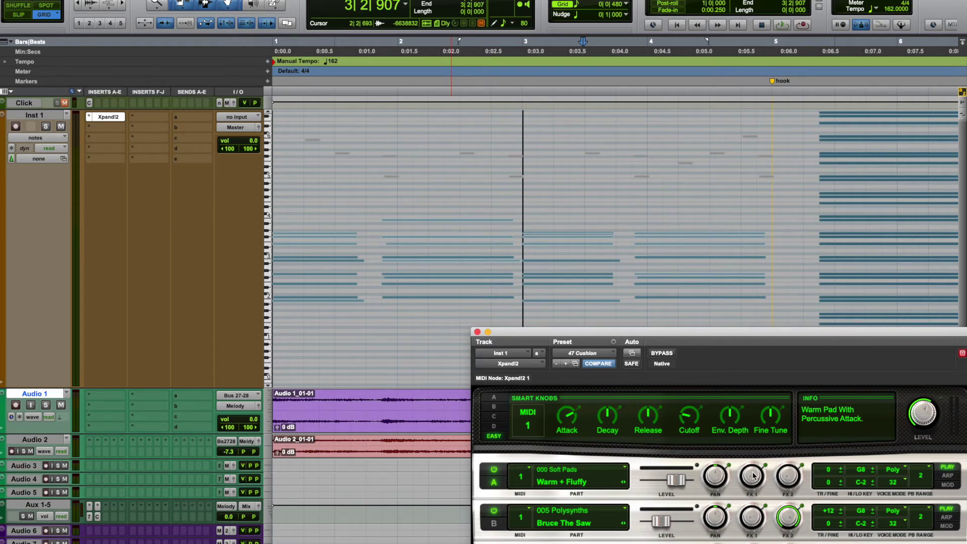
{"action": "left_click", "coordinate": [477, 332]}
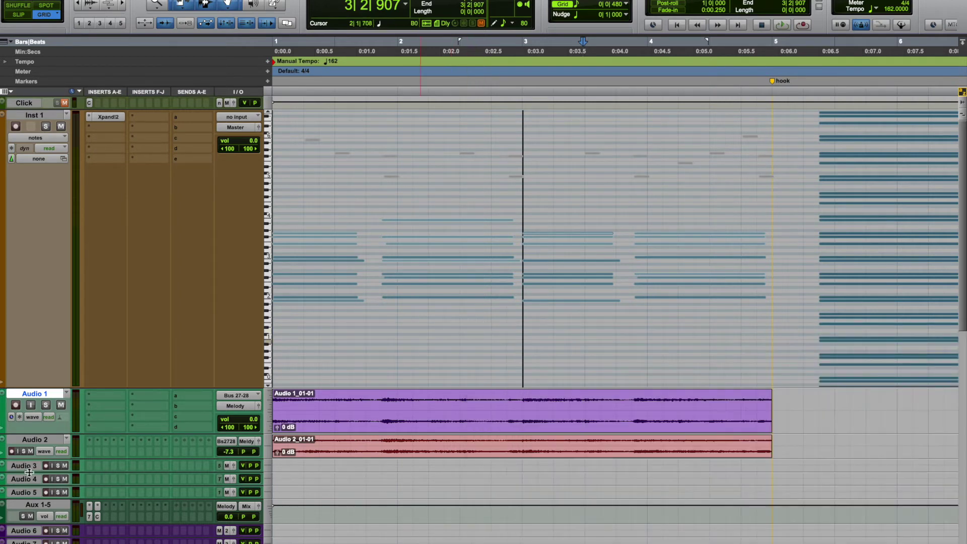
Step: Enlarge the Audio 3 track, set its input to Bus 27-28, and route the output of Inst 1 to Bus 27-28
{"action": "left_click_drag", "start_coordinate": [28, 488], "coordinate": [28, 505]}
{"action": "left_click", "coordinate": [236, 466]}
{"action": "mouse_move", "coordinate": [252, 502]}
{"action": "left_click", "coordinate": [313, 505]}
{"action": "left_click", "coordinate": [235, 126]}
{"action": "mouse_move", "coordinate": [247, 155]}
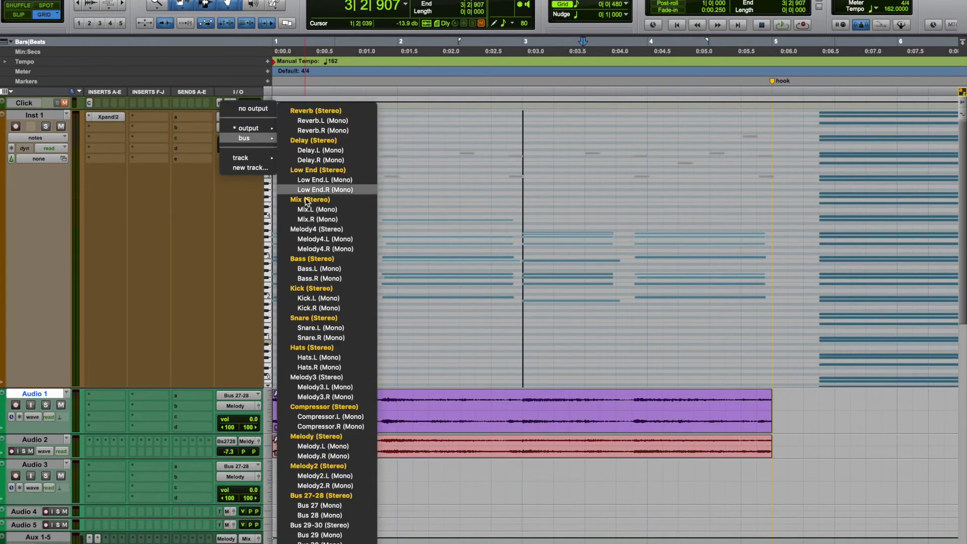
{"action": "left_click", "coordinate": [303, 162]}
Step: Record the pad from Inst 1 onto Audio 3 over the Audio 2 clip's range, disarm Audio 3, and enlarge the Audio 4 track
{"action": "left_click", "coordinate": [438, 455]}
{"action": "key", "text": "space"}
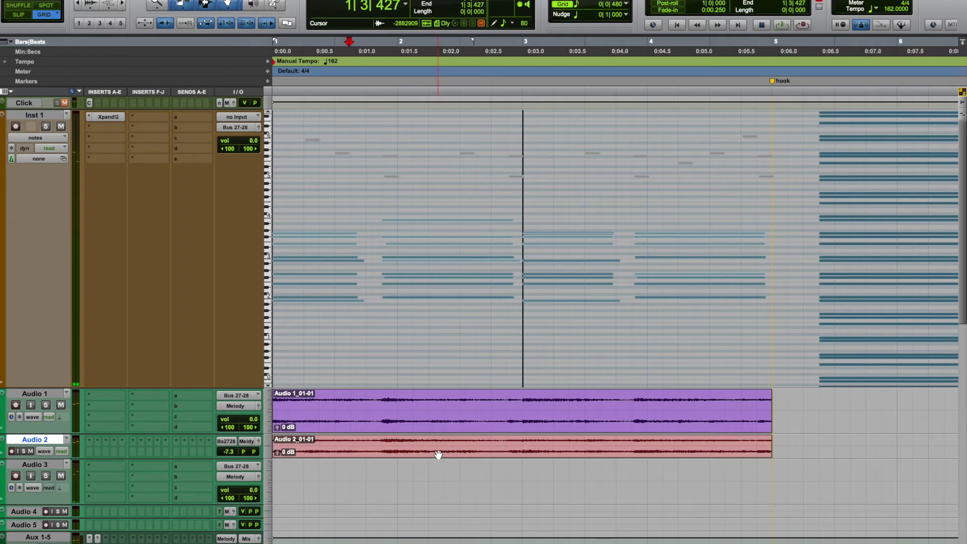
{"action": "key", "text": "space"}
{"action": "left_click", "coordinate": [803, 24]}
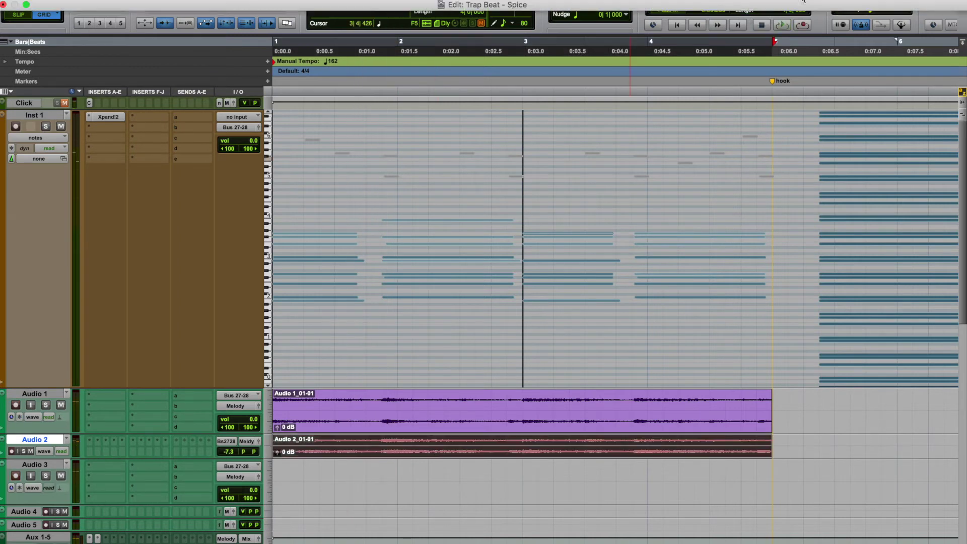
{"action": "key", "text": "space"}
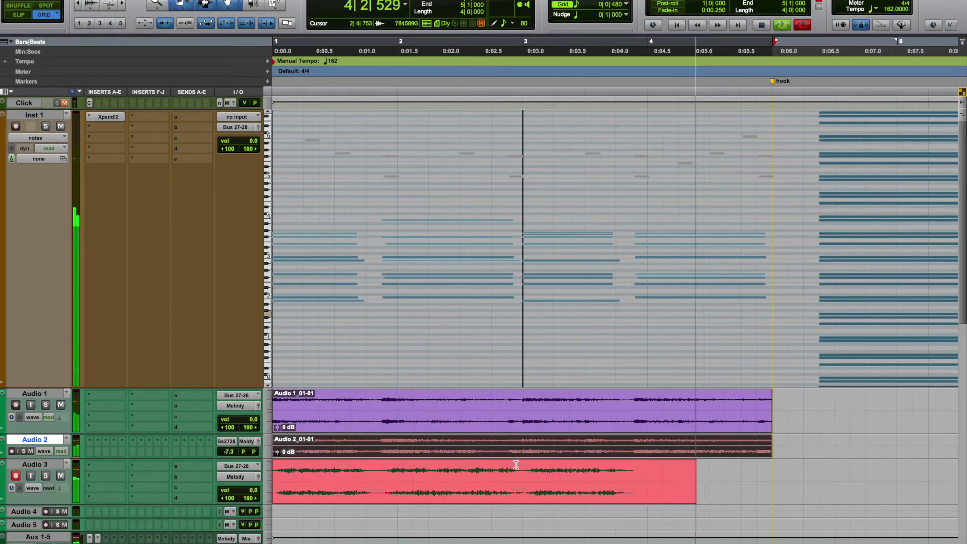
{"action": "key", "text": "space"}
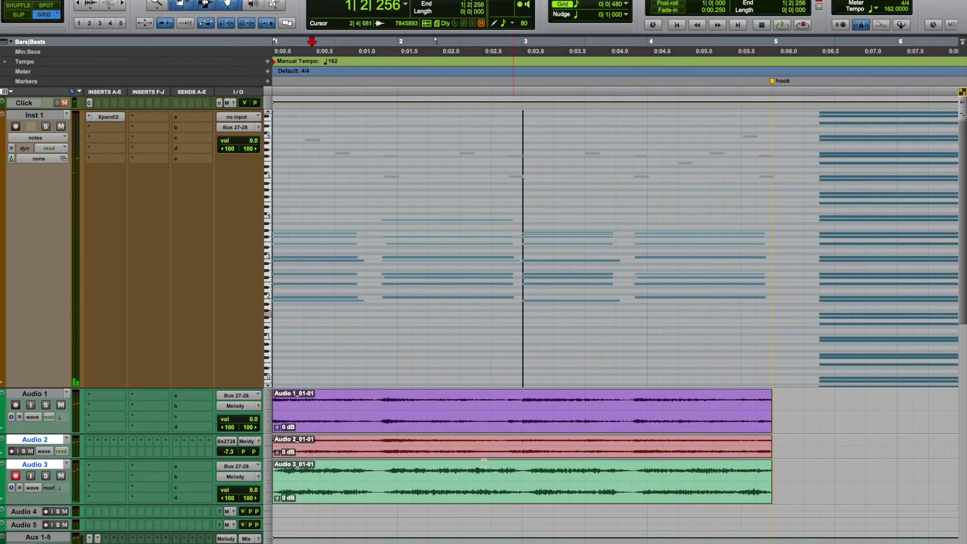
{"action": "left_click", "coordinate": [16, 476]}
{"action": "left_click_drag", "start_coordinate": [25, 516], "coordinate": [28, 539]}
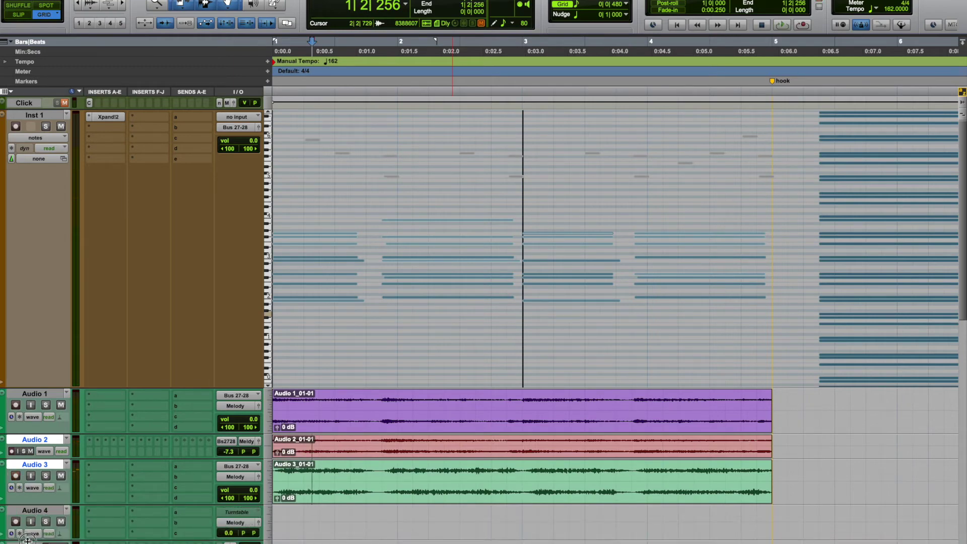
Step: Play the Audio 1 clip's range and compare the layers by temporarily muting Audio 1 and Audio 2
{"action": "scroll", "coordinate": [386, 506], "scroll_direction": "down", "scroll_amount": 10}
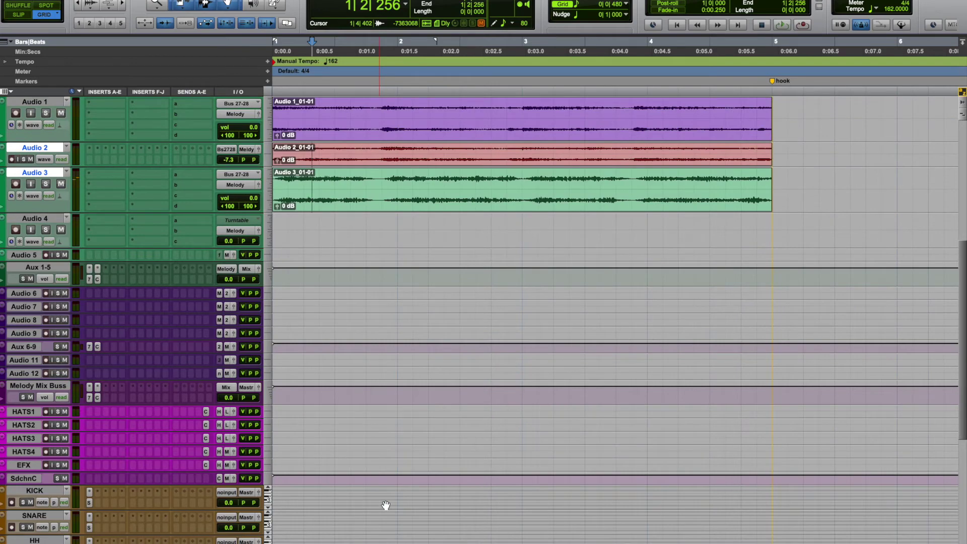
{"action": "scroll", "coordinate": [385, 505], "scroll_direction": "up", "scroll_amount": 10}
{"action": "left_click", "coordinate": [457, 407]}
{"action": "key", "text": "space"}
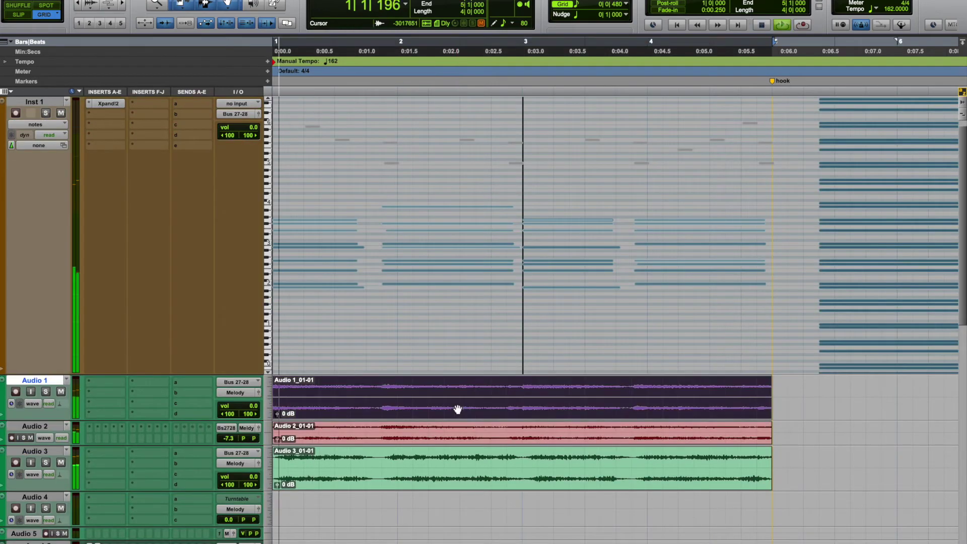
{"action": "left_click", "coordinate": [61, 392]}
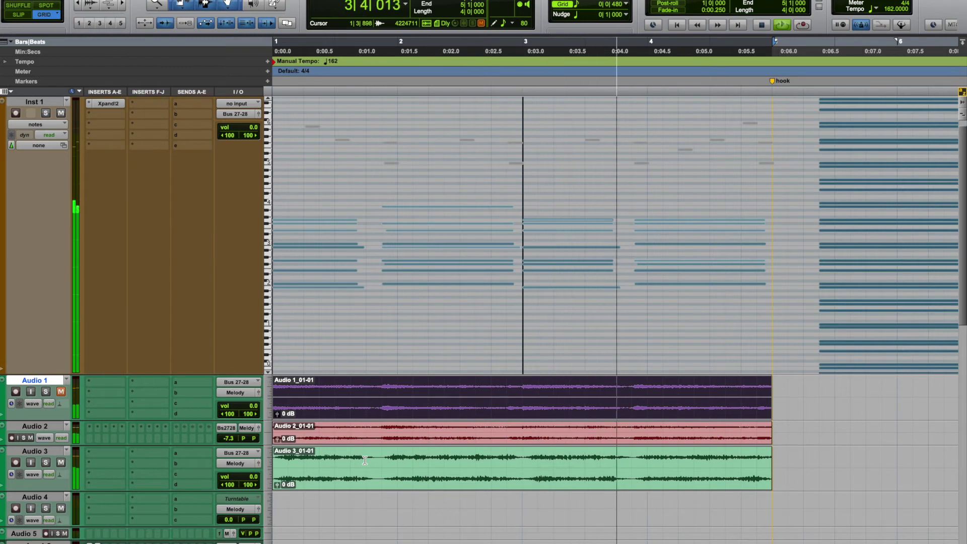
{"action": "left_click", "coordinate": [30, 437]}
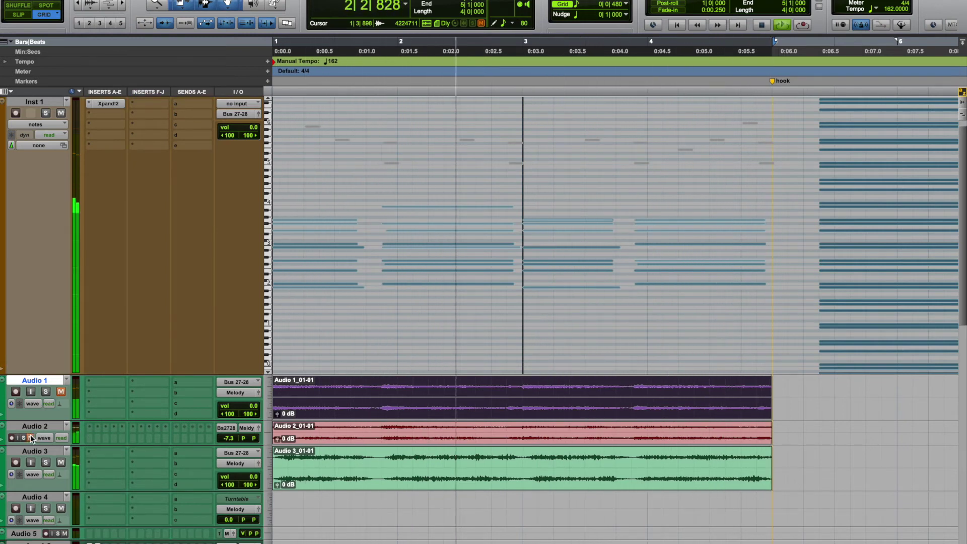
{"action": "left_click", "coordinate": [31, 436]}
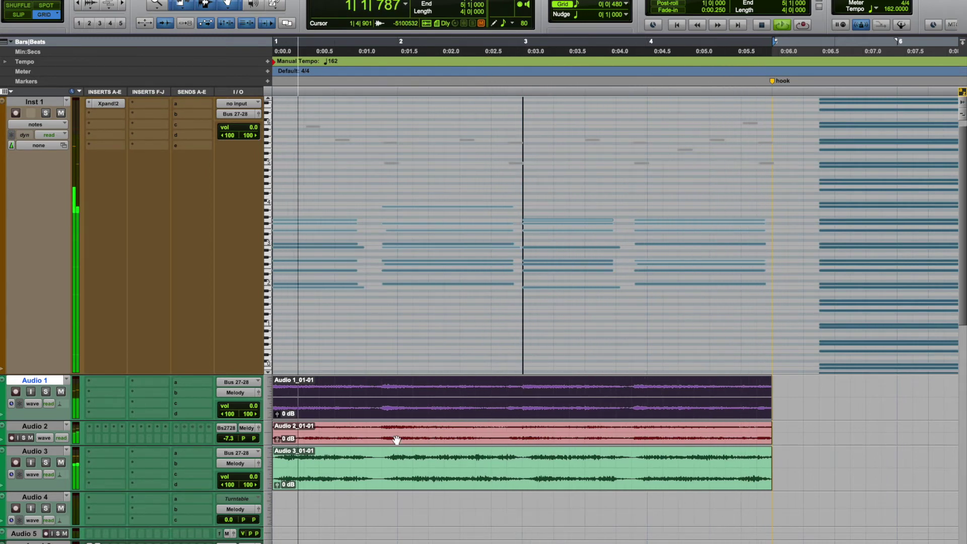
{"action": "key", "text": "space"}
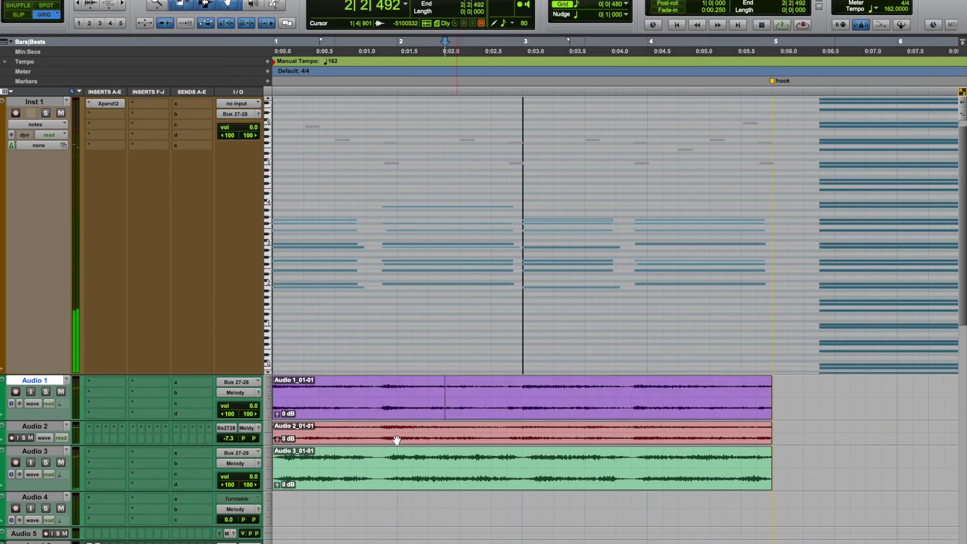
Step: Select the chord notes on Inst 1 for copying, and create one new stereo instrument track in ticks
{"action": "left_click", "coordinate": [424, 448]}
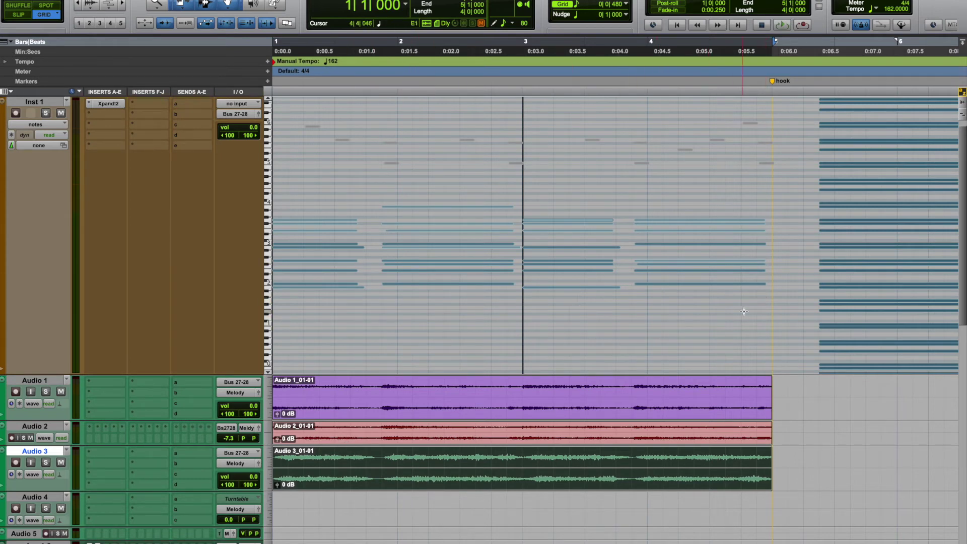
{"action": "mouse_move", "coordinate": [761, 299]}
{"action": "left_mouse_down"}
{"action": "mouse_move", "coordinate": [313, 210]}
{"action": "mouse_move", "coordinate": [259, 151]}
{"action": "mouse_move", "coordinate": [258, 187]}
{"action": "left_mouse_up"}
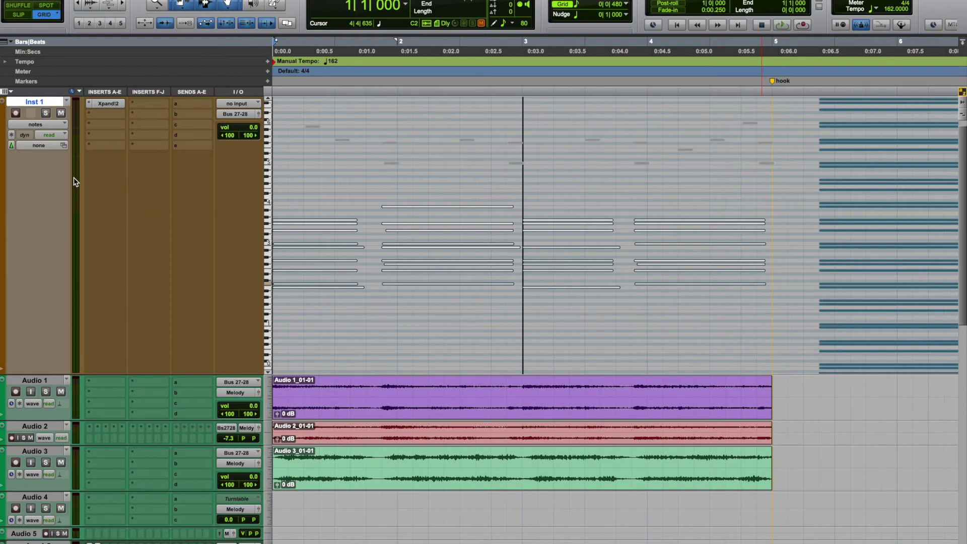
{"action": "key", "text": "super+shift+n"}
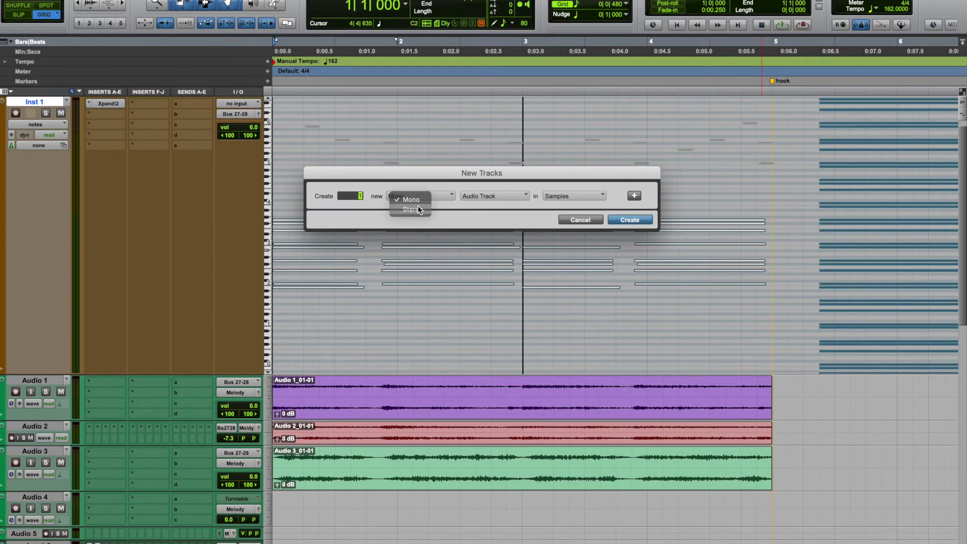
{"action": "left_click", "coordinate": [413, 209]}
{"action": "left_click", "coordinate": [494, 195]}
{"action": "left_click", "coordinate": [502, 249]}
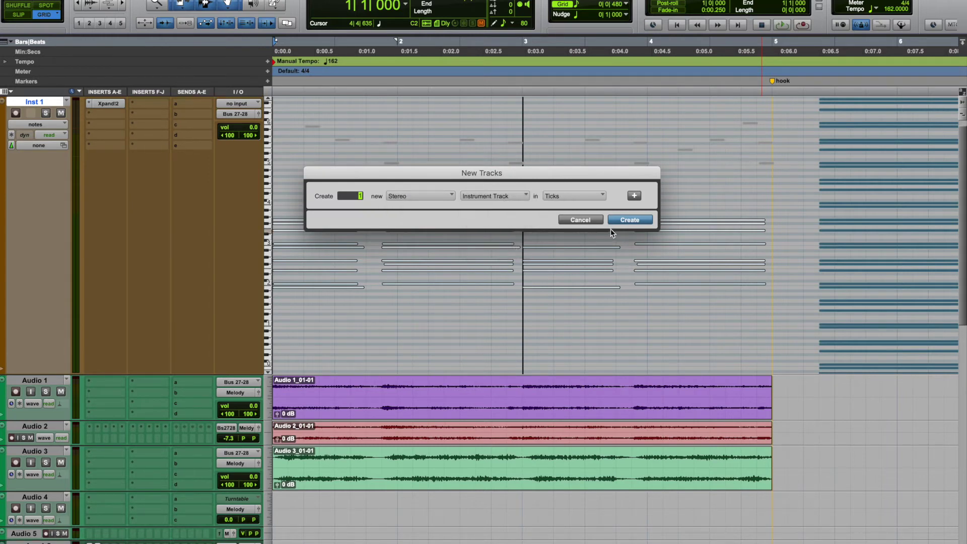
{"action": "left_click", "coordinate": [630, 219]}
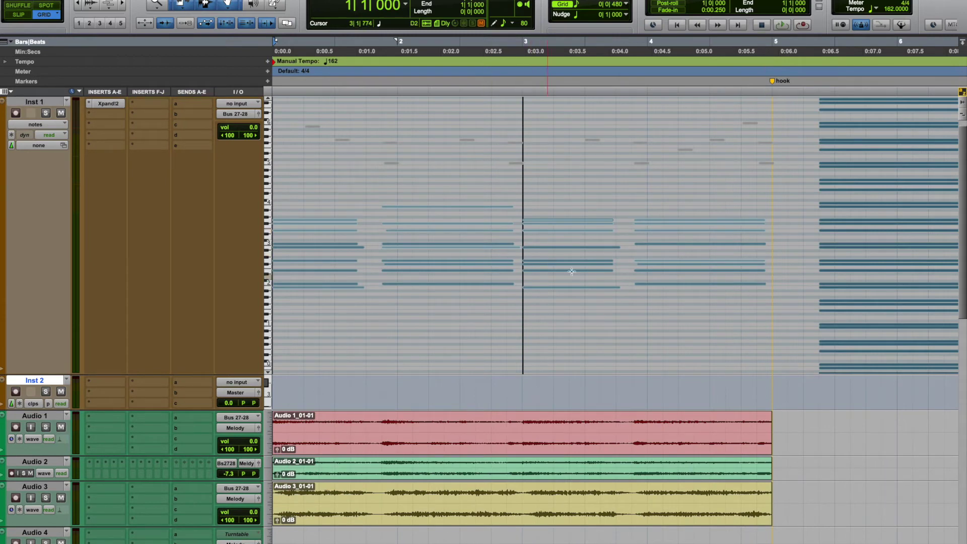
Step: Paste the copied chord notes onto Inst 2 from bar 1 to bar 5, and select the pasted clip
{"action": "left_click_drag", "start_coordinate": [769, 384], "coordinate": [169, 401]}
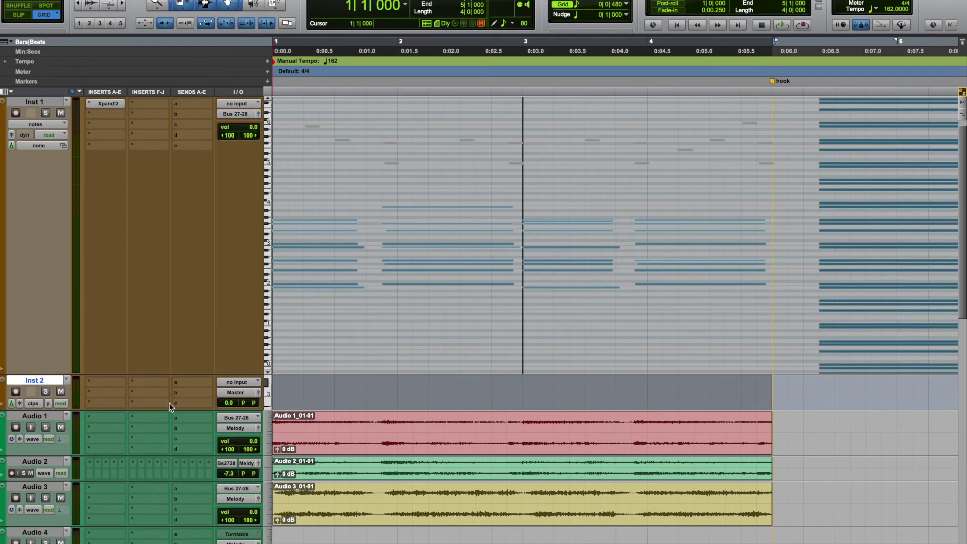
{"action": "key", "text": "ctrl+v"}
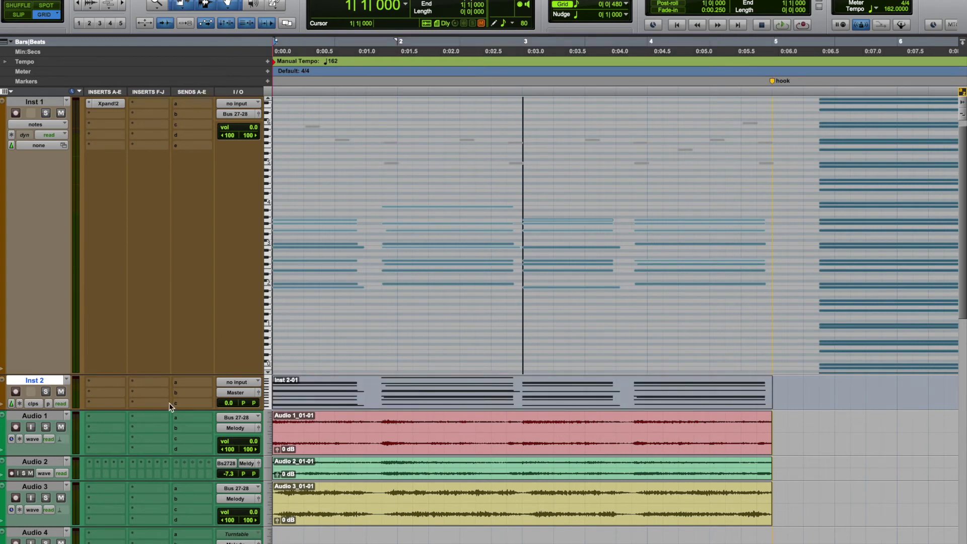
{"action": "left_click", "coordinate": [726, 403]}
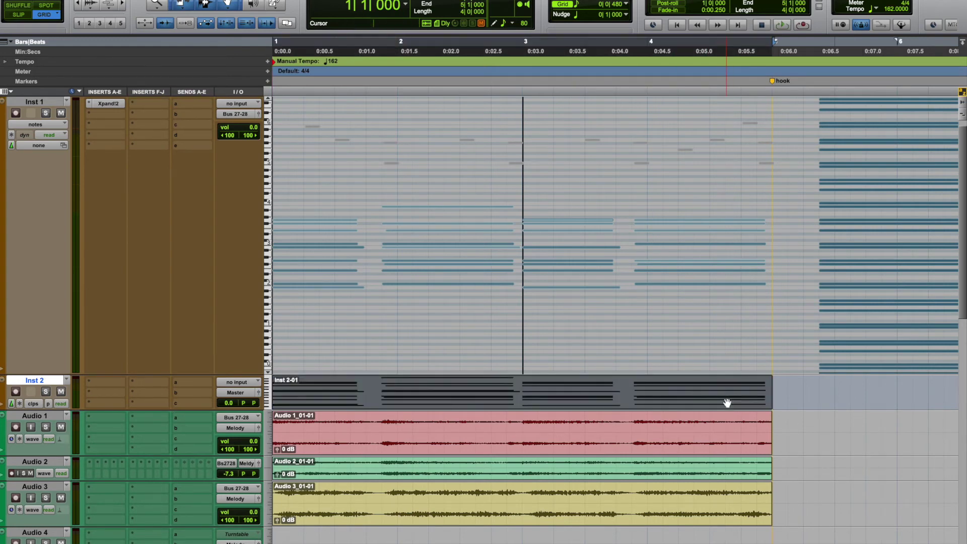
Step: Time-stretch the Inst 2 clip to twice its length with the TCE Trim tool, so it ends at bar 9
{"action": "key", "text": "r"}
{"action": "key", "text": "r"}
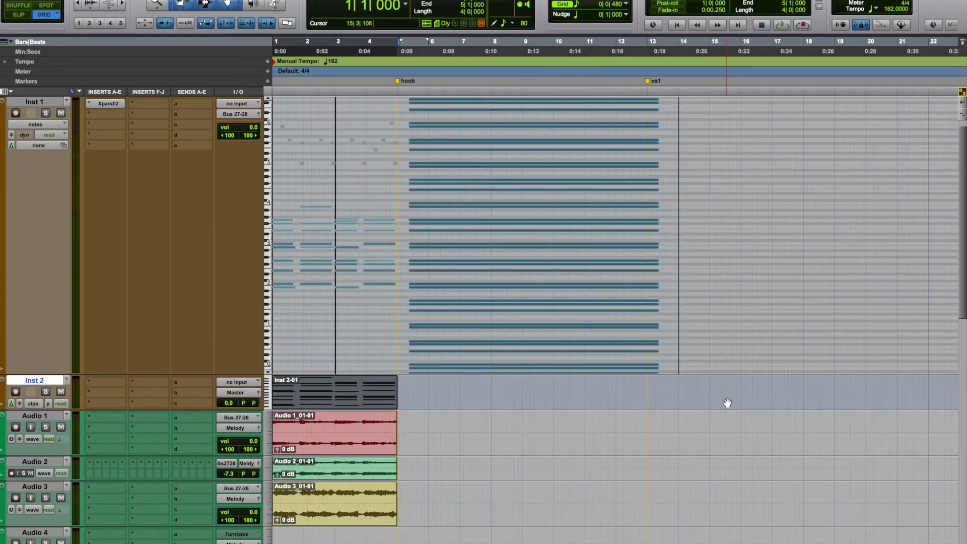
{"action": "left_click", "coordinate": [181, 5]}
{"action": "left_click", "coordinate": [217, 39]}
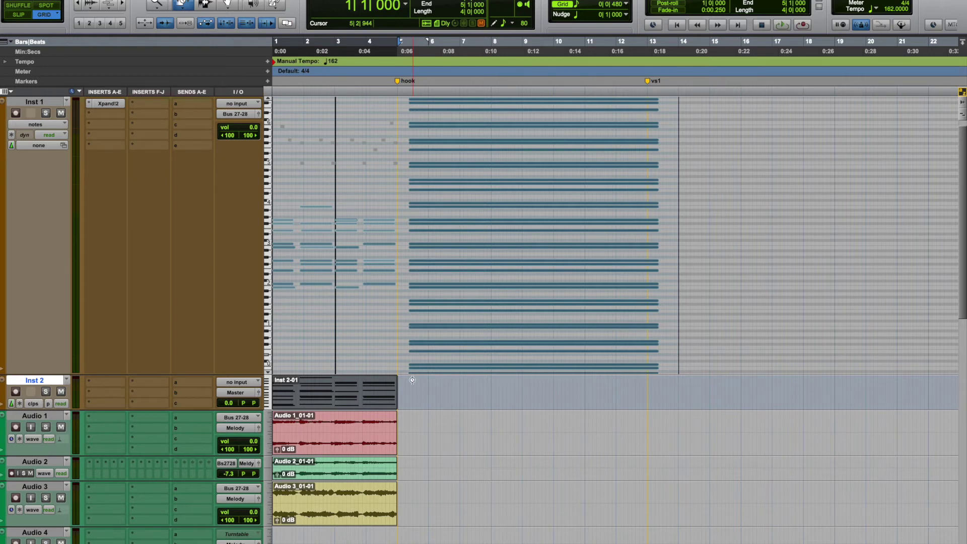
{"action": "left_click_drag", "start_coordinate": [397, 396], "coordinate": [520, 398]}
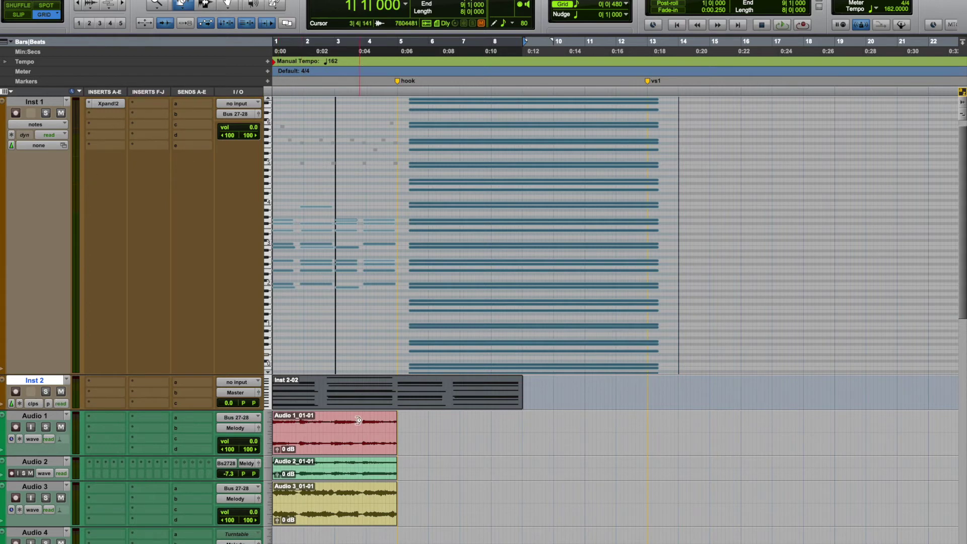
Step: Make the Inst 1 track inactive
{"action": "left_click", "coordinate": [55, 101]}
{"action": "right_click", "coordinate": [55, 101]}
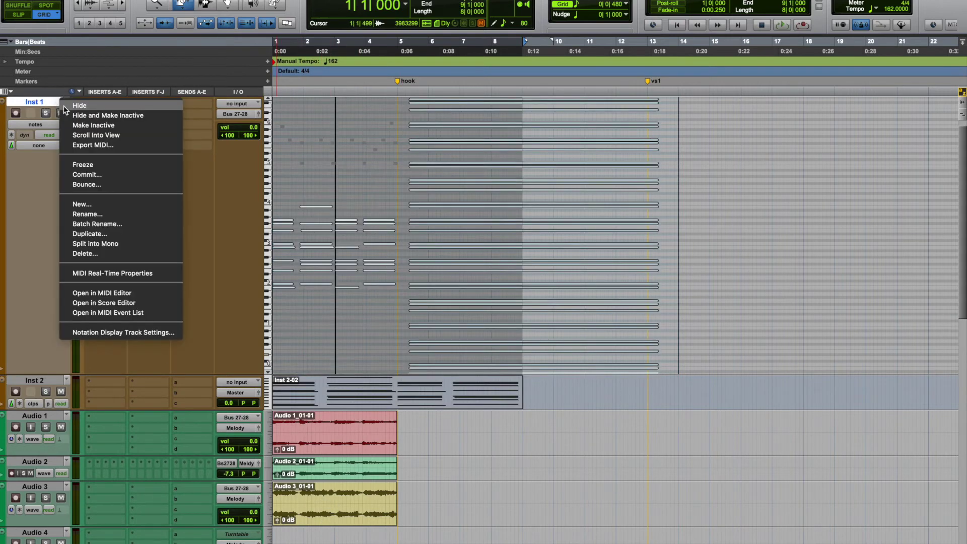
{"action": "left_click", "coordinate": [89, 125]}
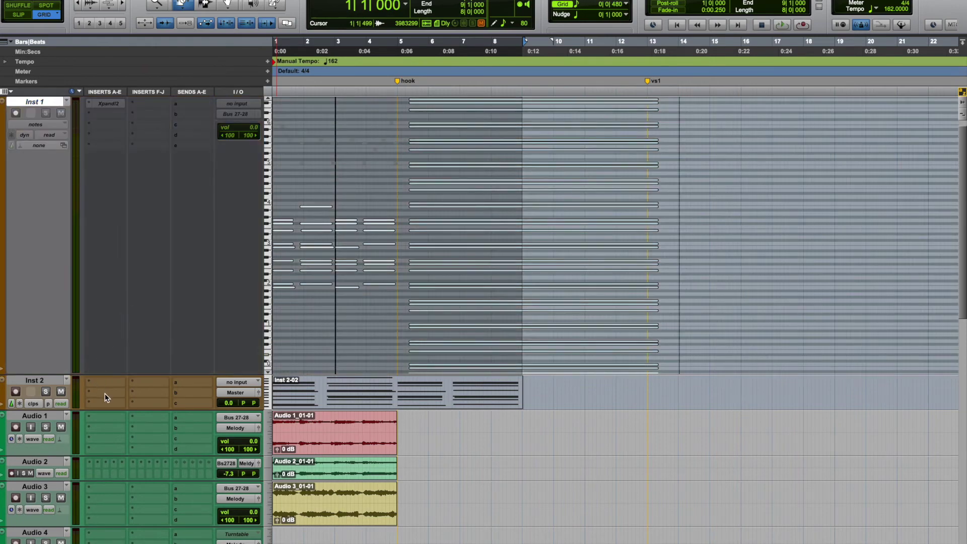
Step: Insert Xpand!2 as the multichannel instrument plug-in on Inst 2
{"action": "left_click", "coordinate": [92, 383]}
{"action": "mouse_move", "coordinate": [146, 405]}
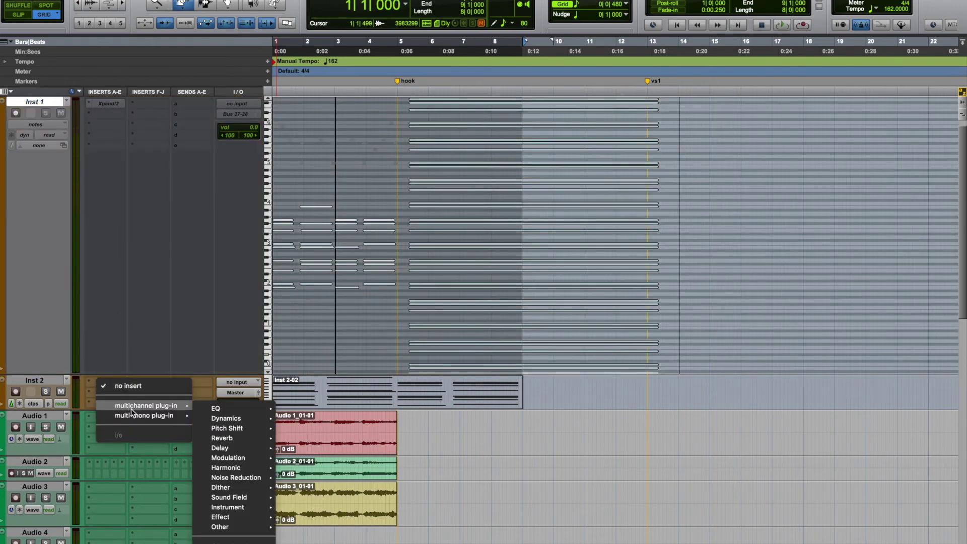
{"action": "mouse_move", "coordinate": [227, 507]}
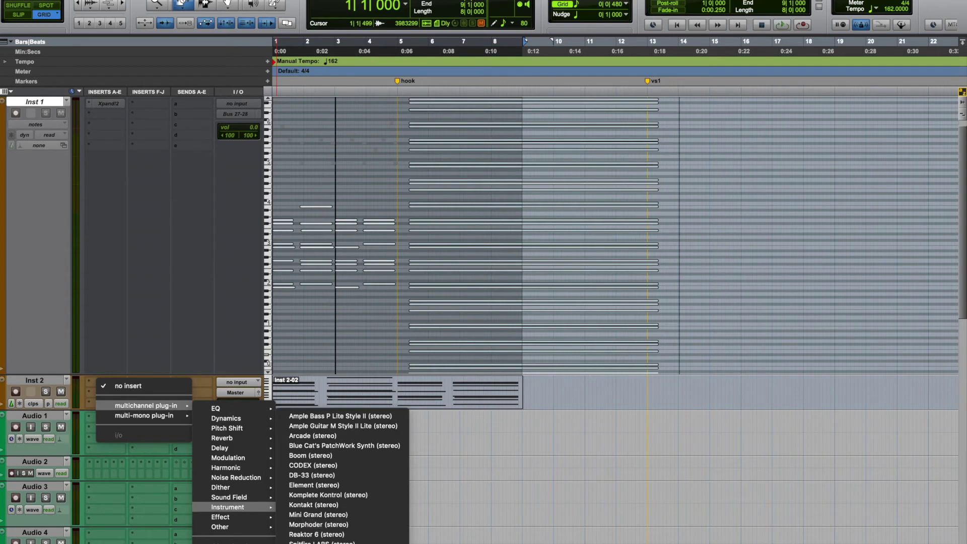
{"action": "left_click", "coordinate": [322, 541]}
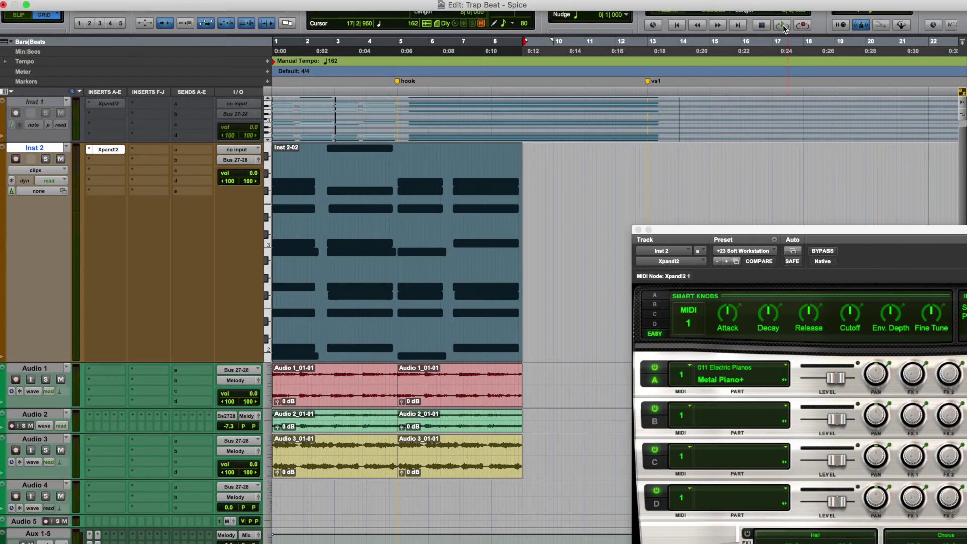
Step: Record the +23 Soft Workstation part from Inst 2 onto Audio 4 from bar 1 to bar 9, and close Xpand!2
{"action": "left_click", "coordinate": [783, 28]}
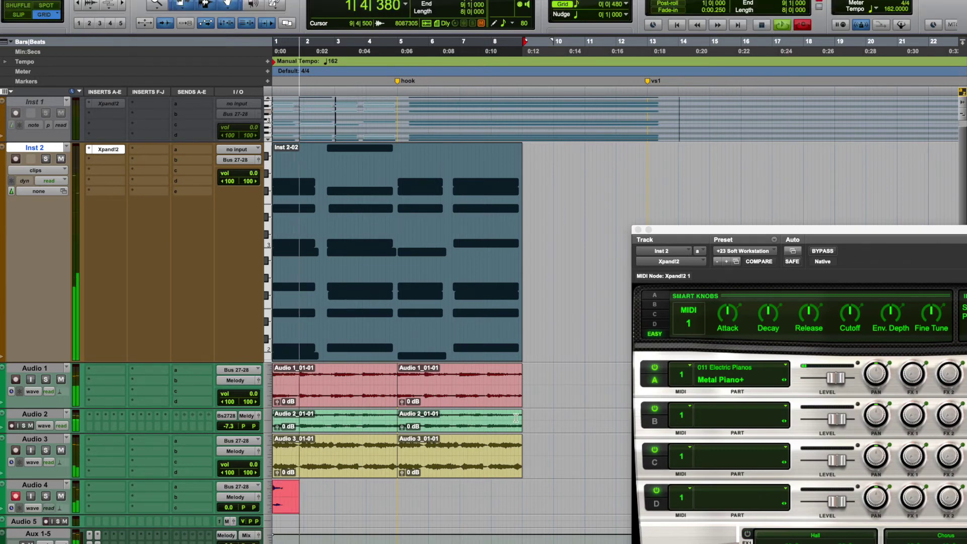
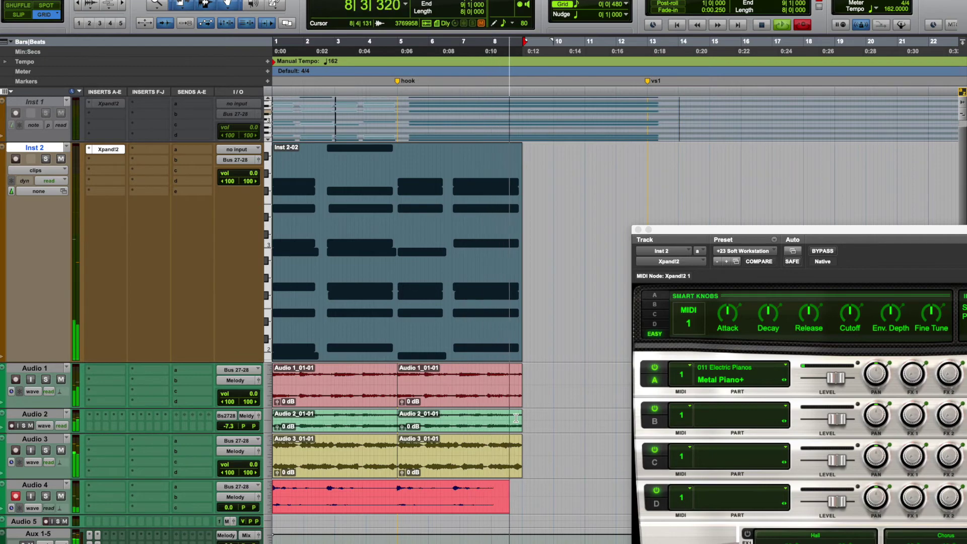
{"action": "key", "text": "space"}
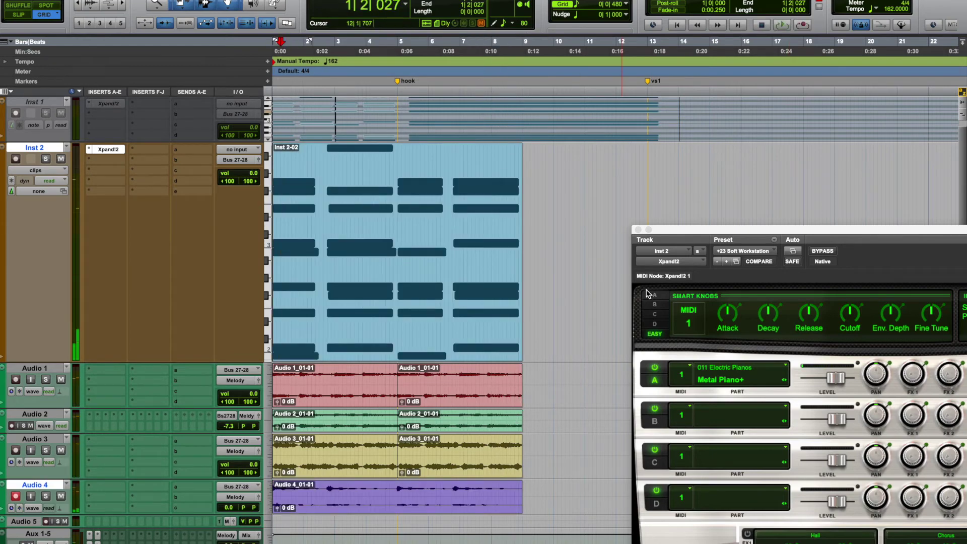
{"action": "left_click", "coordinate": [639, 230]}
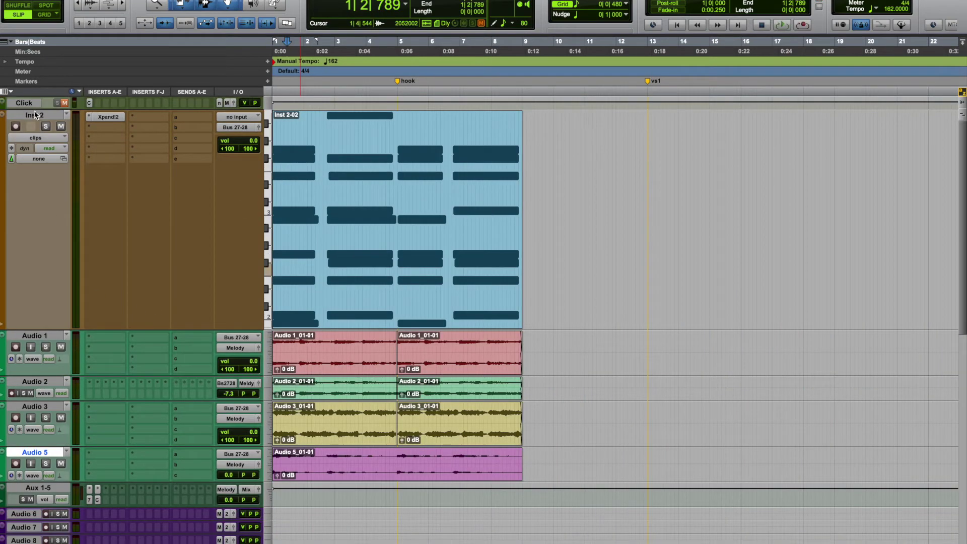
Step: Hide the Click and Inst 2 tracks and make them inactive
{"action": "left_click_drag", "start_coordinate": [36, 115], "coordinate": [32, 105]}
{"action": "right_click", "coordinate": [32, 106]}
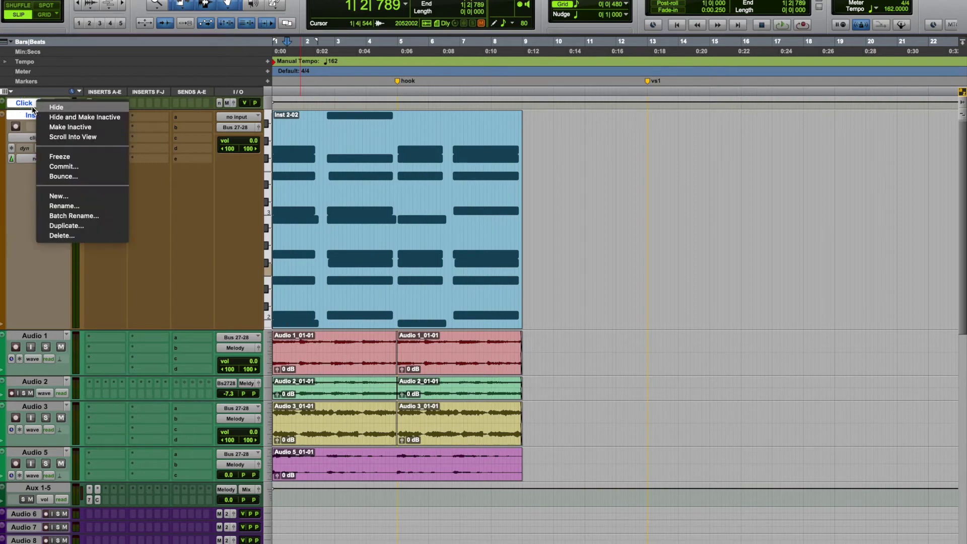
{"action": "left_click", "coordinate": [72, 118]}
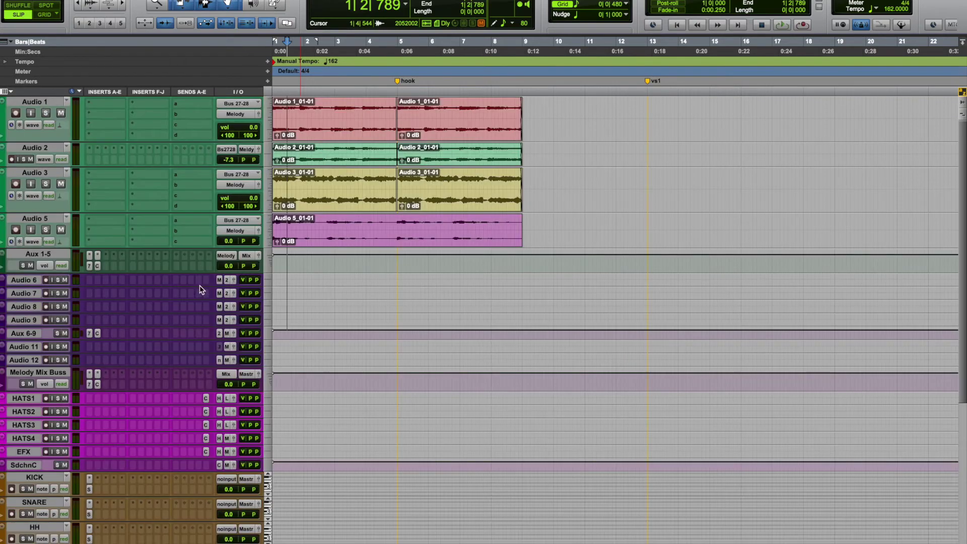
Step: Rename the tracks Audio 1, Audio 2, Audio 3 and Audio 5 as Piano, Bell, Pad and Pad2
{"action": "double_click", "coordinate": [36, 102]}
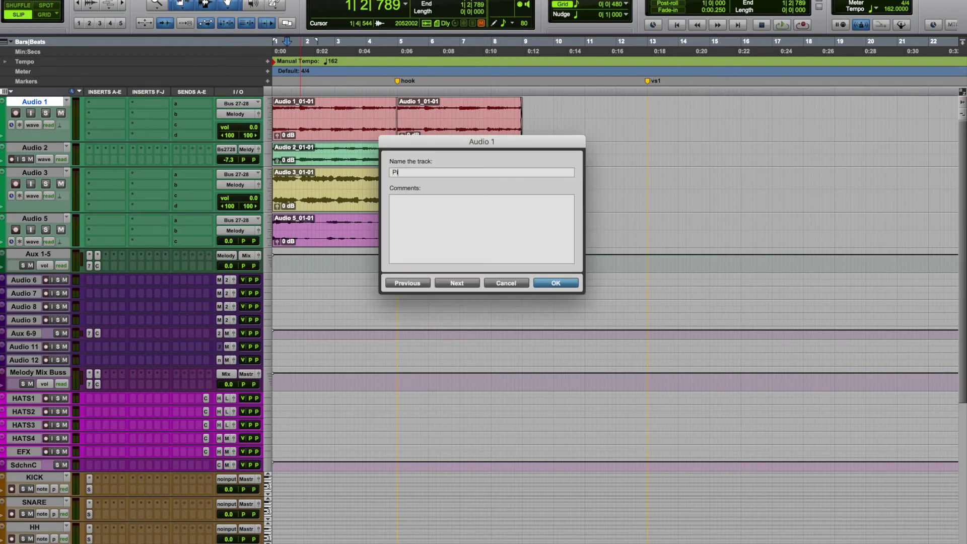
{"action": "left_click", "coordinate": [463, 284]}
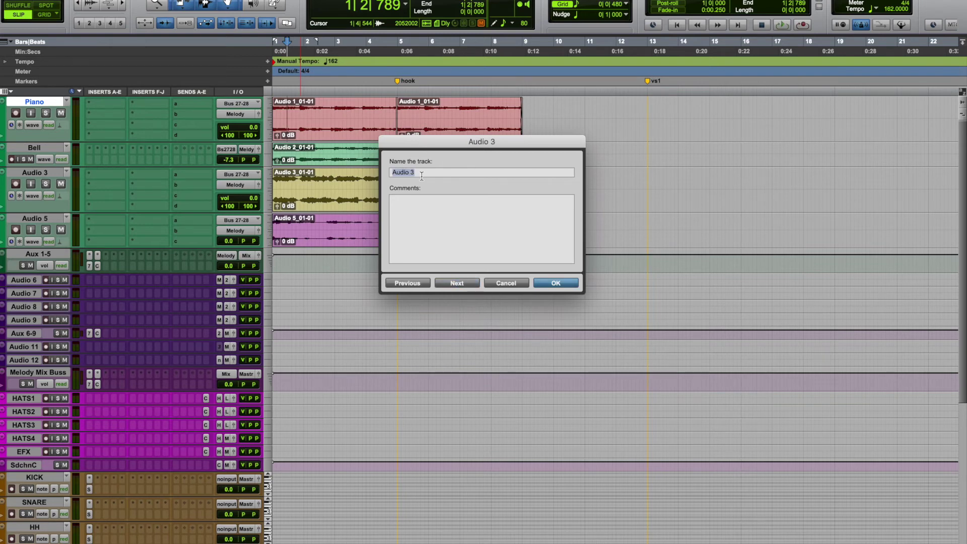
{"action": "type", "text": "Pad"}
{"action": "key", "text": "Return"}
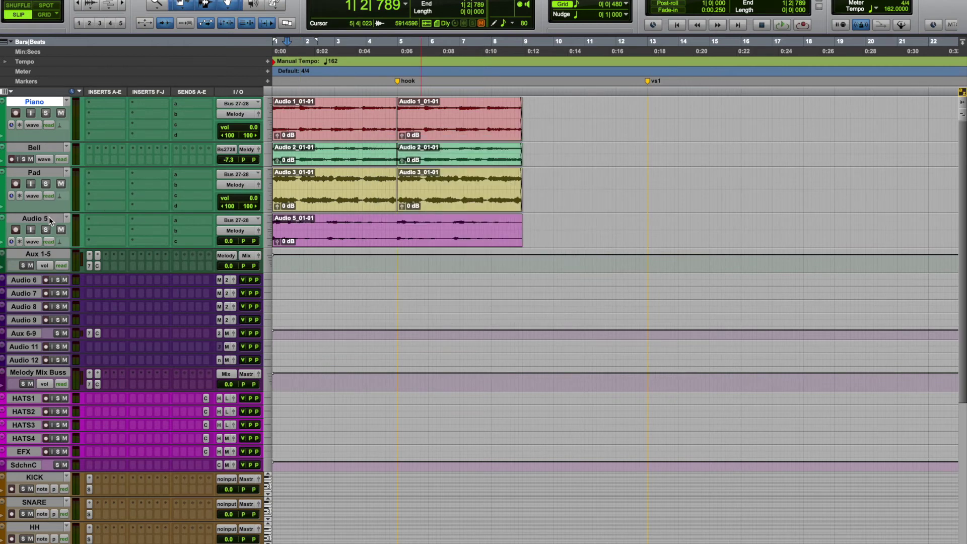
{"action": "double_click", "coordinate": [49, 218]}
{"action": "type", "text": "PAd"}
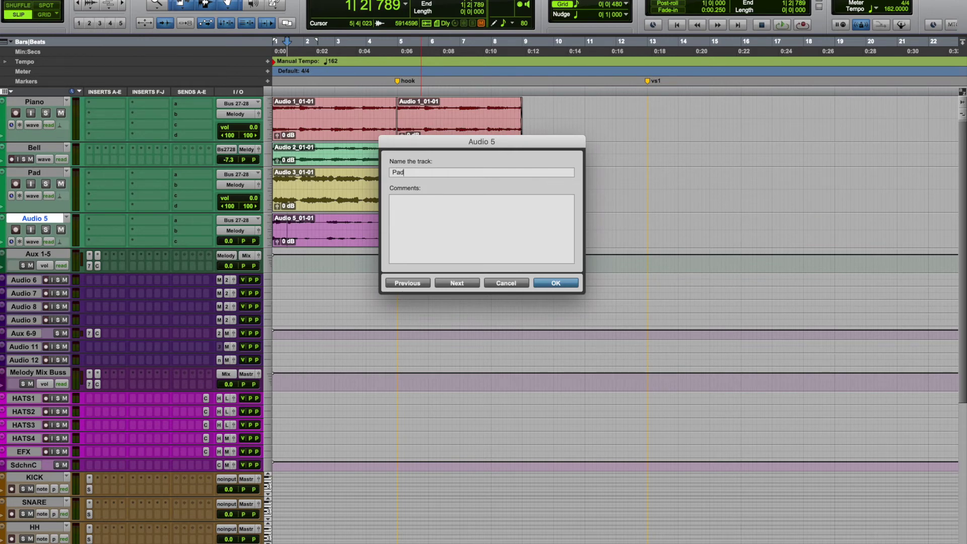
{"action": "key", "text": "Return"}
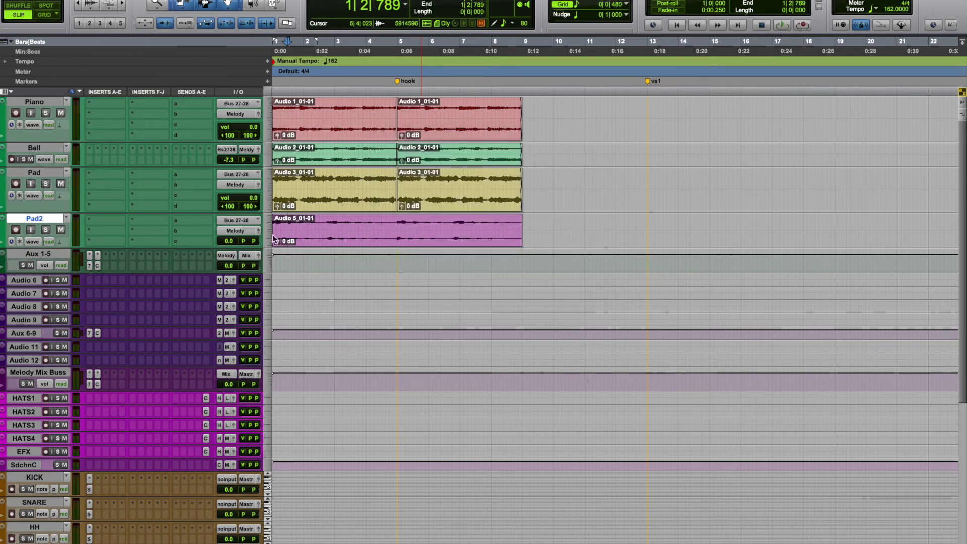
Step: Consolidate the clips from bar 1 to bar 9 on Piano, Bell, Pad and Pad2, and play back the melody
{"action": "left_click", "coordinate": [388, 243]}
{"action": "left_click", "coordinate": [372, 209], "text": "shift"}
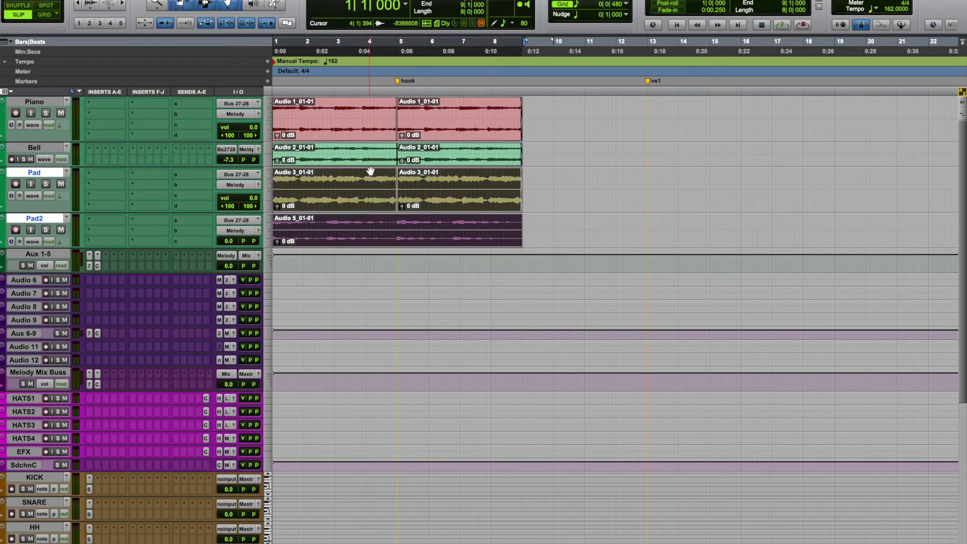
{"action": "left_click", "coordinate": [368, 150], "text": "shift"}
{"action": "left_click", "coordinate": [369, 132], "text": "shift"}
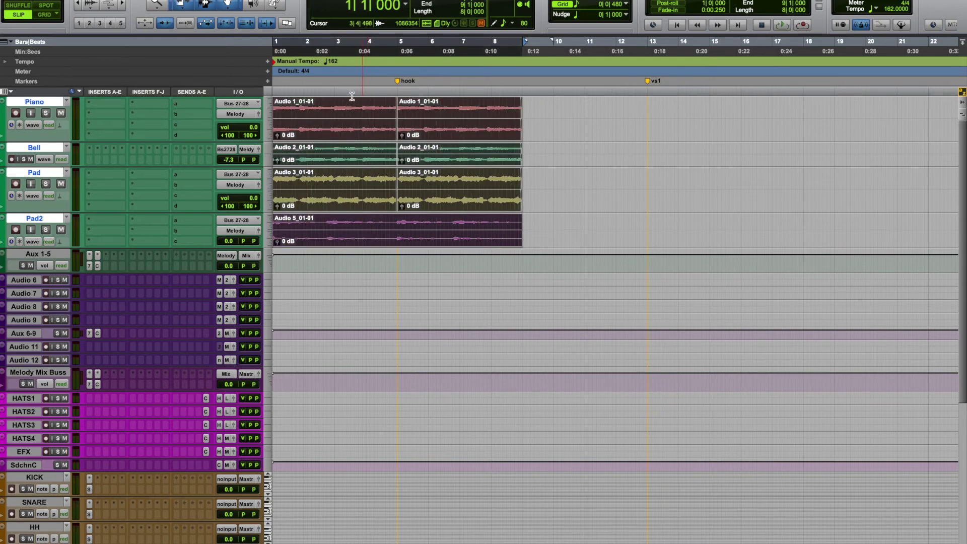
{"action": "mouse_move", "coordinate": [301, 1]}
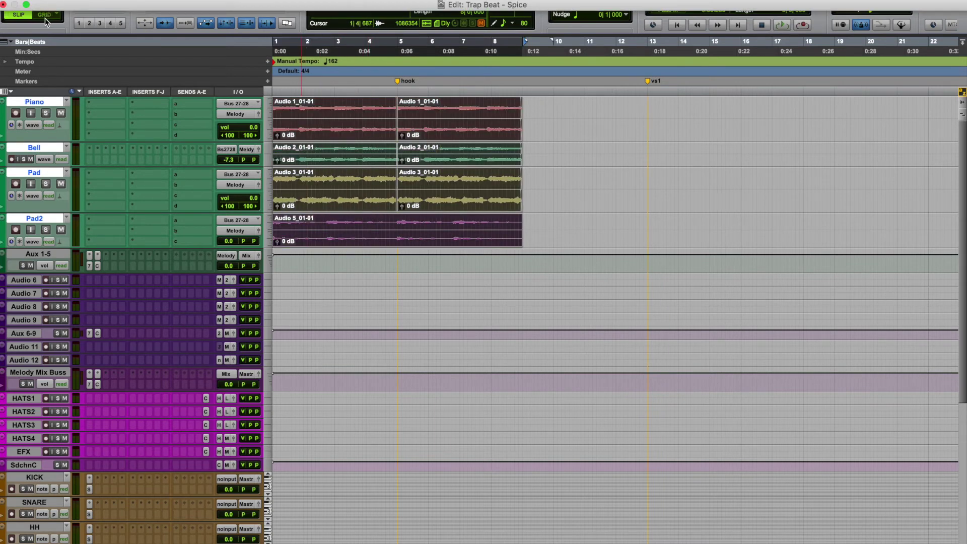
{"action": "left_click", "coordinate": [104, 1]}
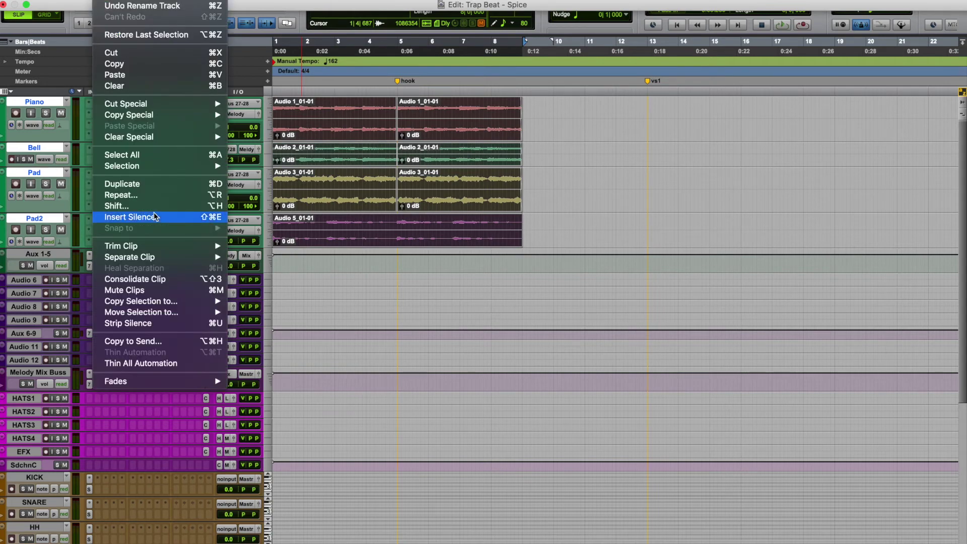
{"action": "left_click", "coordinate": [166, 281]}
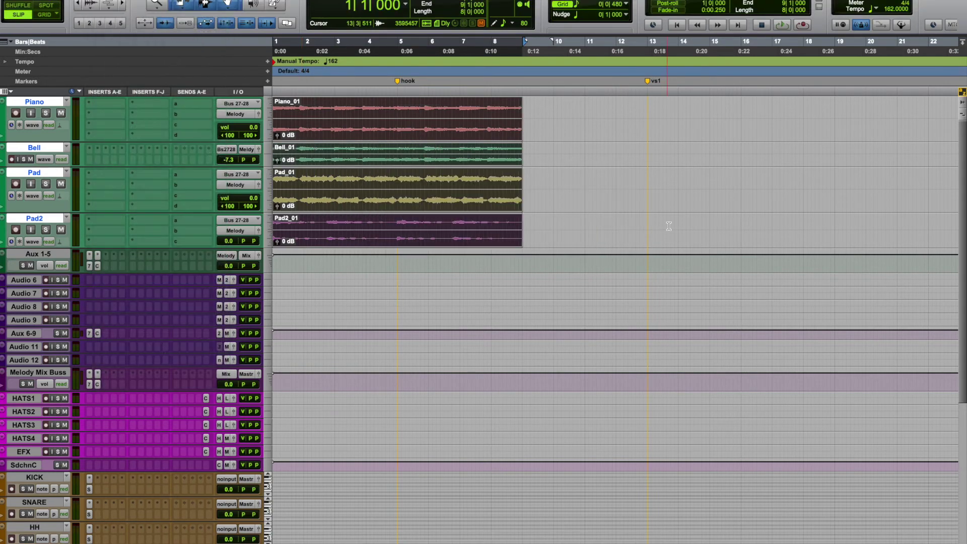
{"action": "key", "text": "space"}
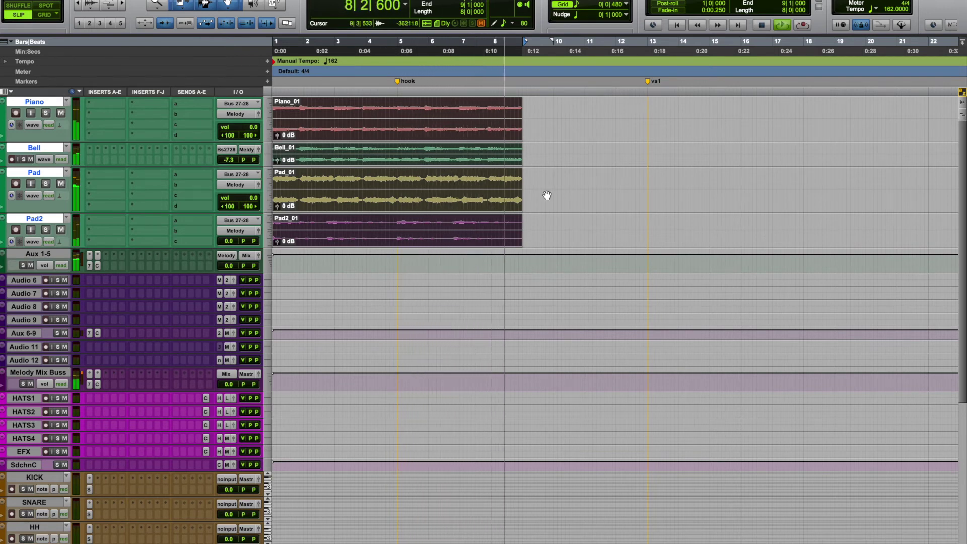
{"action": "key", "text": "space"}
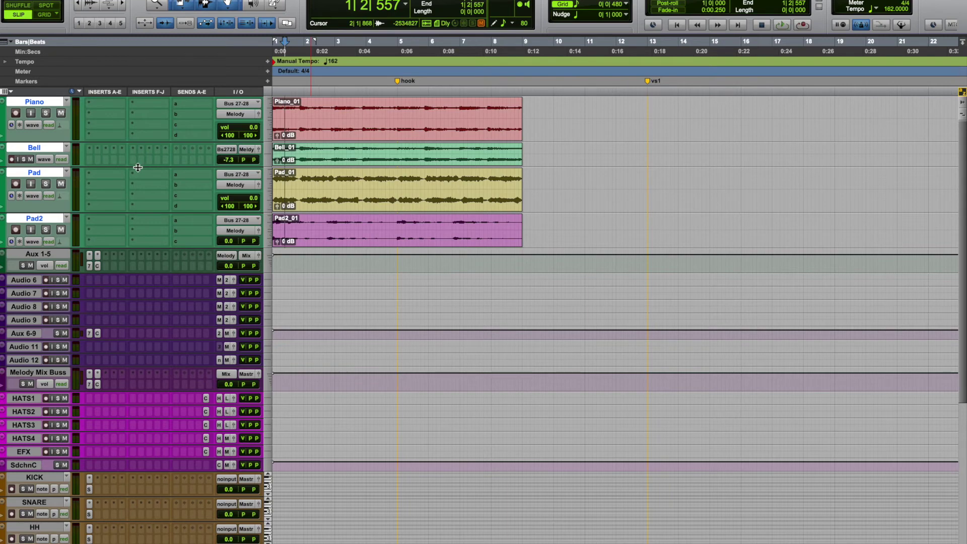
Step: Enlarge the Bell track and insert Blue Cat's PatchWork on it as a multichannel plug-in
{"action": "left_click_drag", "start_coordinate": [137, 210], "coordinate": [134, 216]}
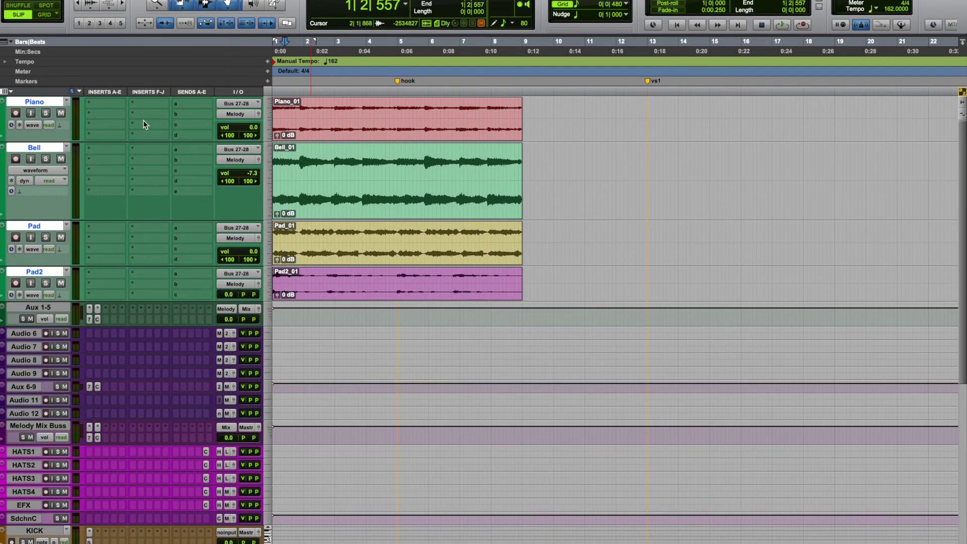
{"action": "left_click", "coordinate": [93, 161]}
{"action": "mouse_move", "coordinate": [151, 184]}
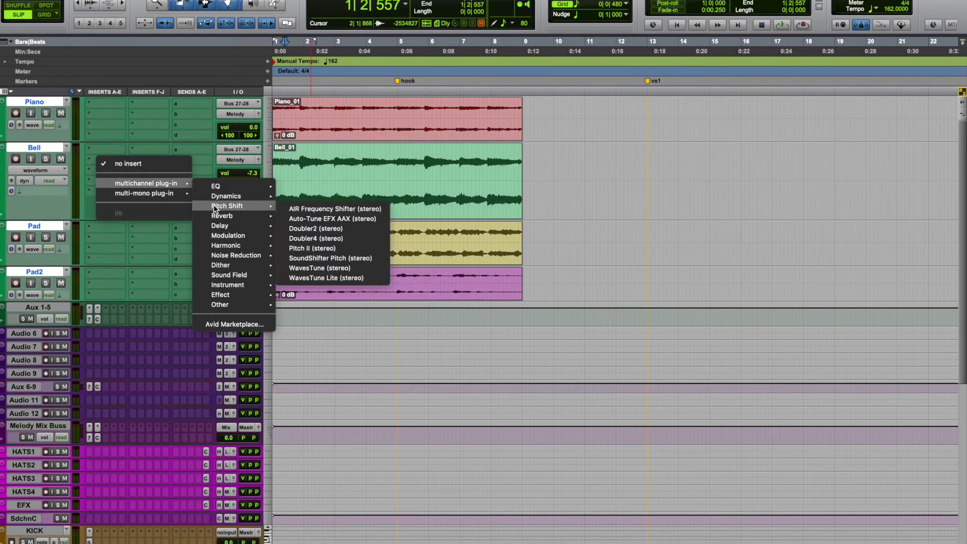
{"action": "mouse_move", "coordinate": [237, 304]}
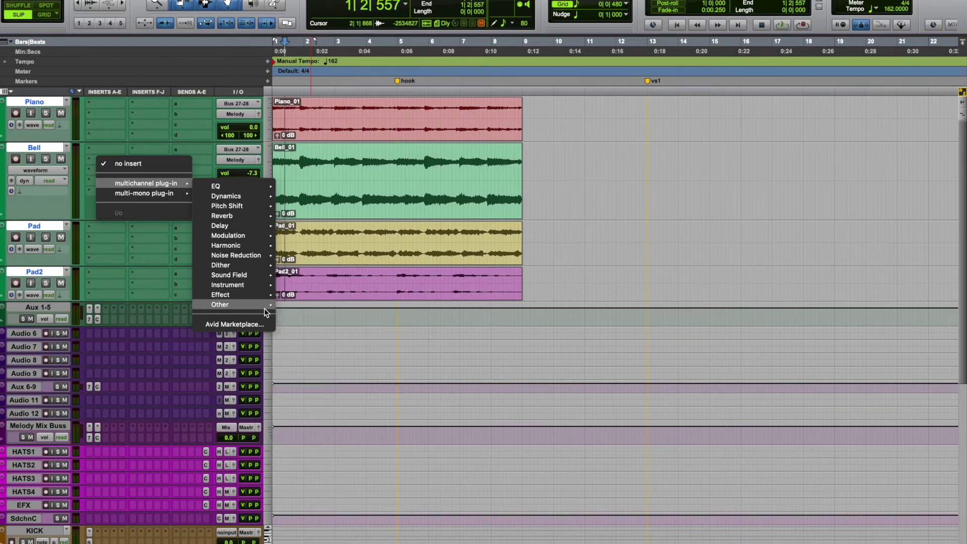
{"action": "left_click", "coordinate": [319, 313]}
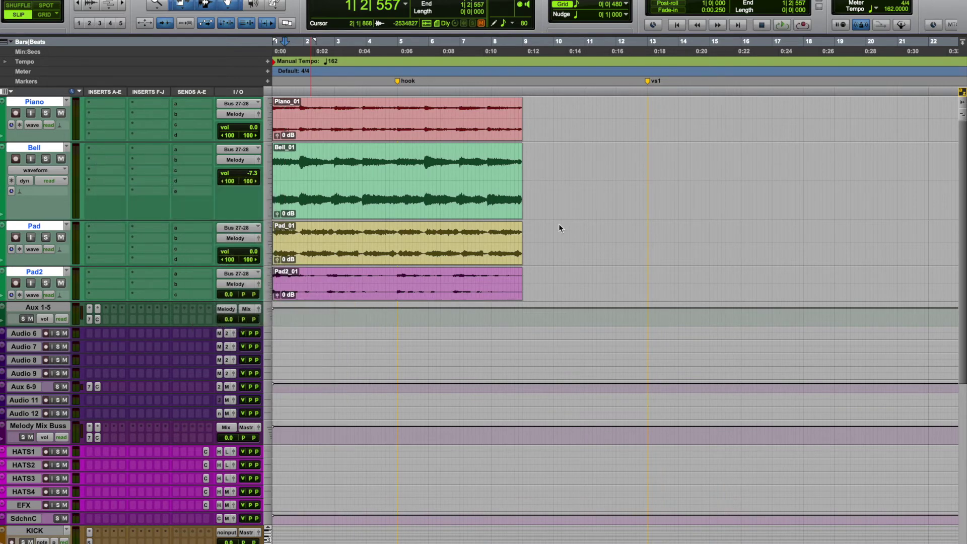
Step: Load the HalfTime.component Audio Unit into the first slot of PatchWork's parallel chains
{"action": "left_click", "coordinate": [707, 341]}
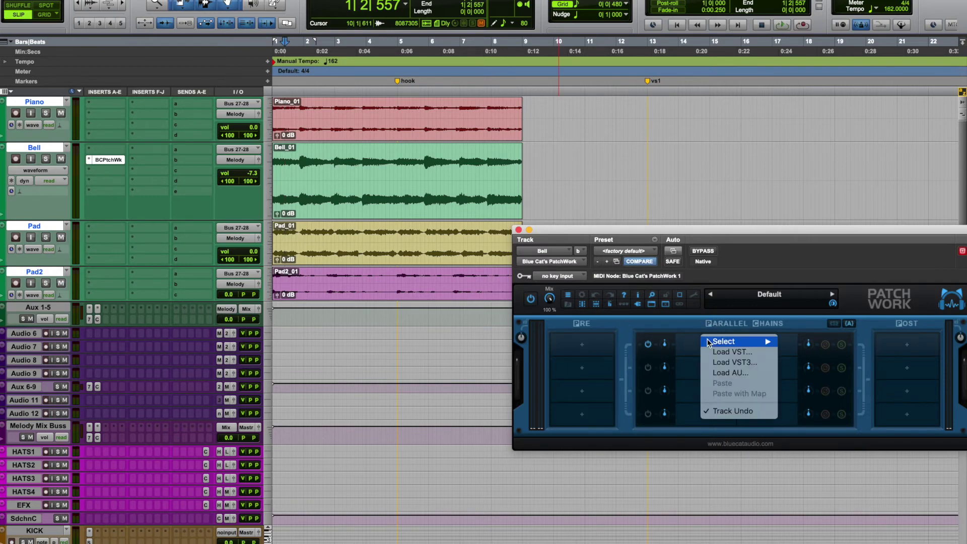
{"action": "left_click", "coordinate": [721, 373]}
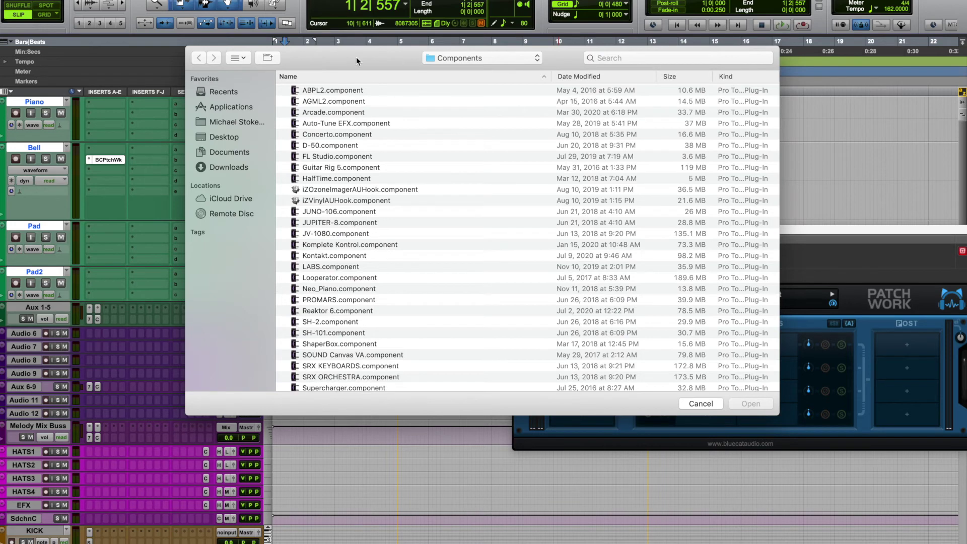
{"action": "scroll", "coordinate": [350, 312], "scroll_direction": "down", "scroll_amount": 3}
{"action": "scroll", "coordinate": [349, 313], "scroll_direction": "up", "scroll_amount": 3}
{"action": "left_click", "coordinate": [331, 179]}
{"action": "left_click", "coordinate": [738, 404]}
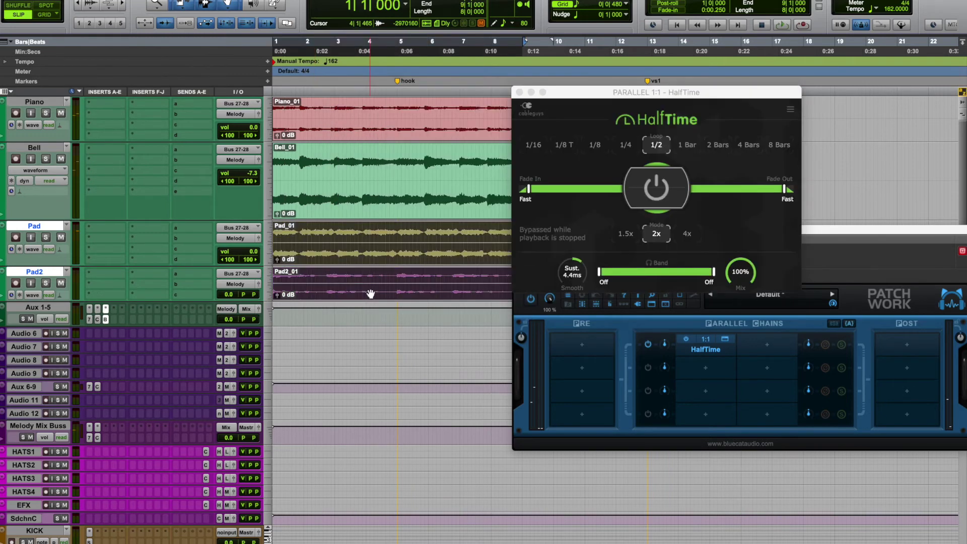
Step: Move the Pad and Pad2 clips down to Audio 6 and Audio 7, keeping their position at bar 1
{"action": "left_click_drag", "start_coordinate": [370, 293], "coordinate": [358, 351]}
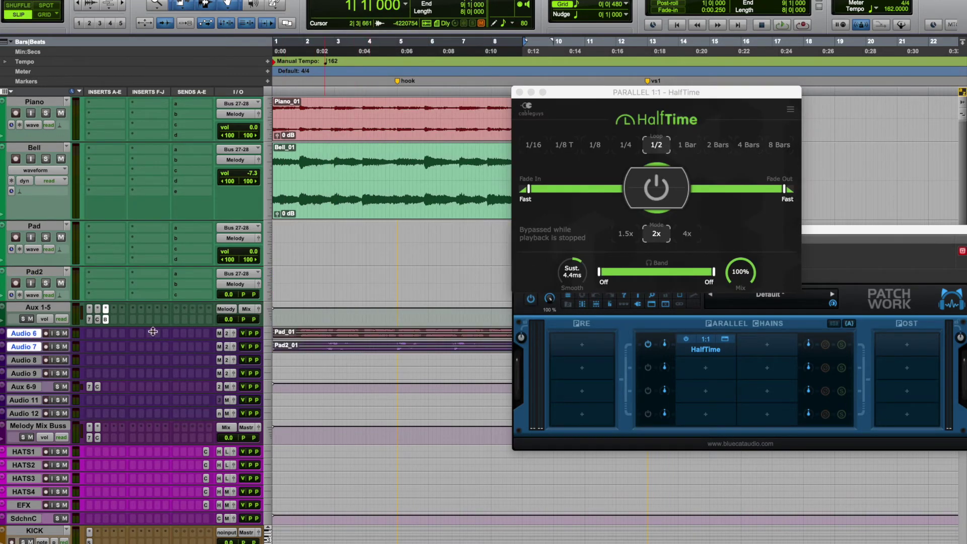
{"action": "left_click", "coordinate": [418, 202]}
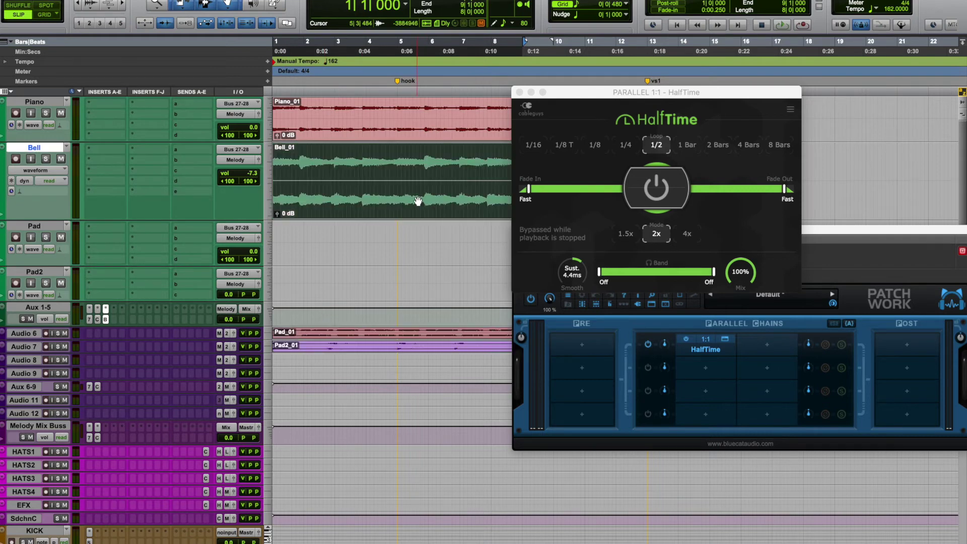
{"action": "left_click", "coordinate": [349, 124], "text": "shift"}
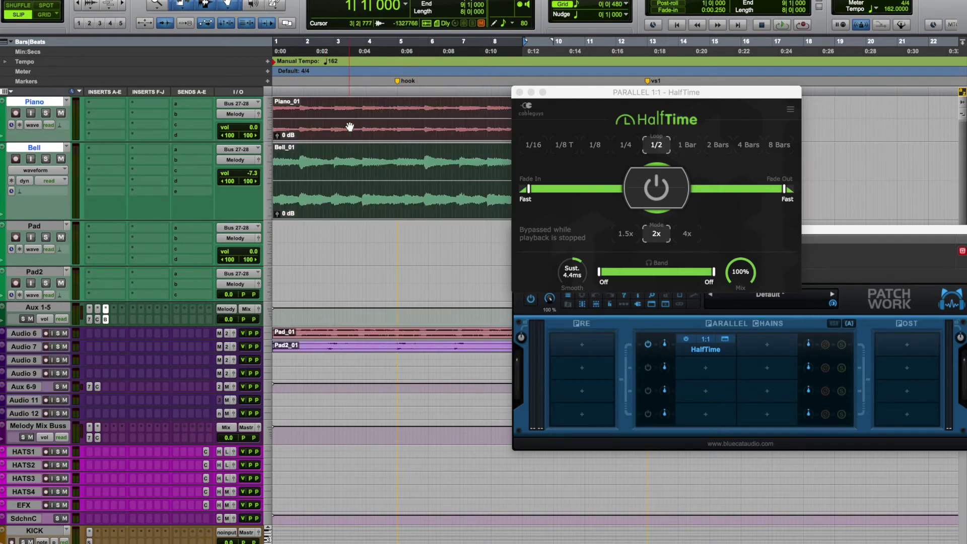
{"action": "left_click", "coordinate": [410, 352]}
{"action": "left_click", "coordinate": [410, 336], "text": "shift"}
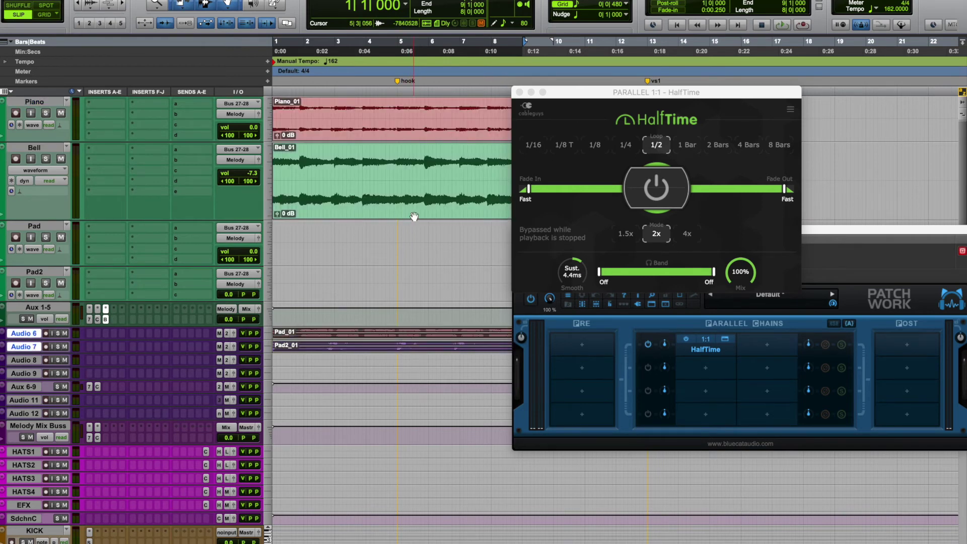
Step: Lower HalfTime's mix to 60% during playback, and try a 1 Bar loop with a 64% mix
{"action": "key", "text": "space"}
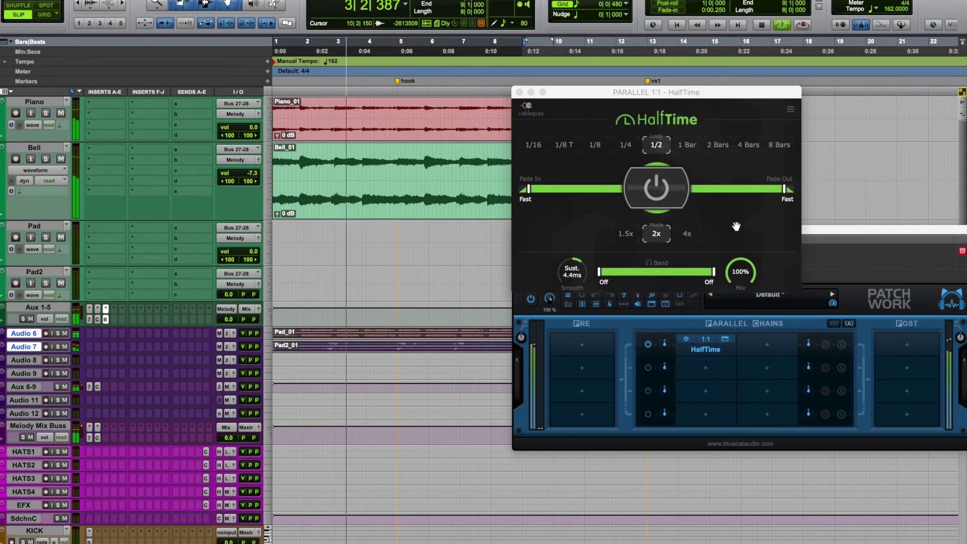
{"action": "mouse_move", "coordinate": [741, 272]}
{"action": "left_mouse_down"}
{"action": "mouse_move", "coordinate": [741, 299]}
{"action": "mouse_move", "coordinate": [731, 281]}
{"action": "left_mouse_up"}
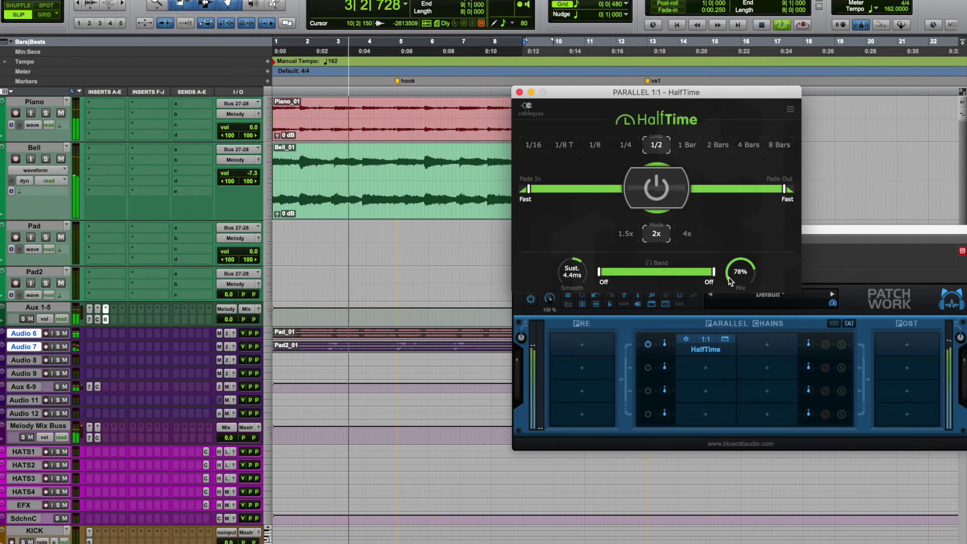
{"action": "mouse_move", "coordinate": [731, 281]}
{"action": "left_mouse_down"}
{"action": "mouse_move", "coordinate": [731, 338]}
{"action": "mouse_move", "coordinate": [731, 294]}
{"action": "left_mouse_up"}
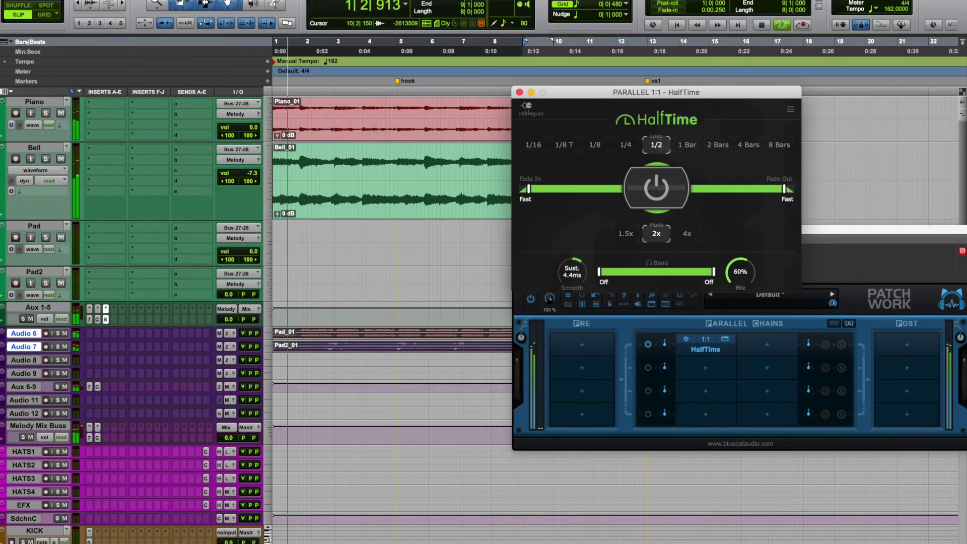
{"action": "left_click", "coordinate": [688, 147]}
{"action": "left_click_drag", "start_coordinate": [740, 280], "coordinate": [739, 322]}
{"action": "left_click_drag", "start_coordinate": [739, 280], "coordinate": [739, 234]}
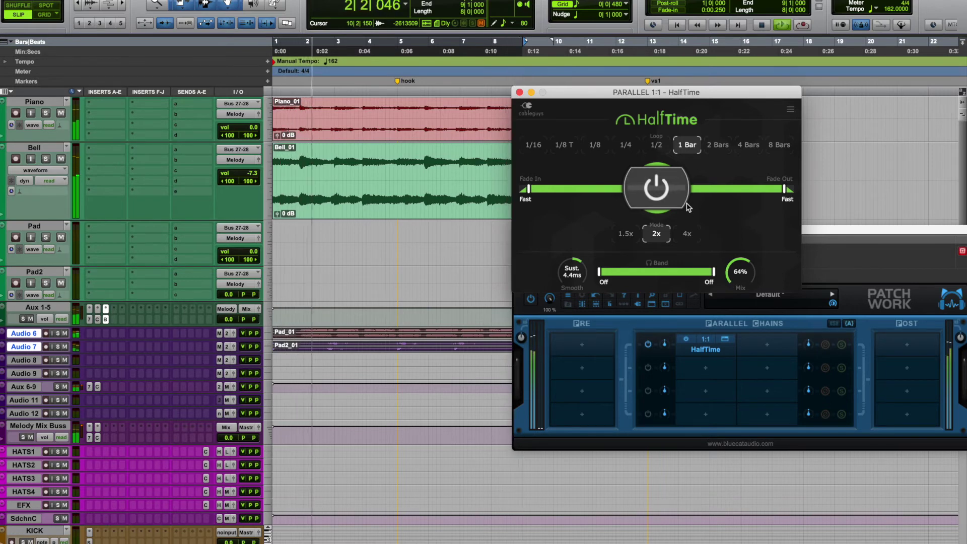
Step: Set HalfTime's loop to 1/2 and its mix to 38% while listening, and move its window clear of the PatchWork header
{"action": "key", "text": "space"}
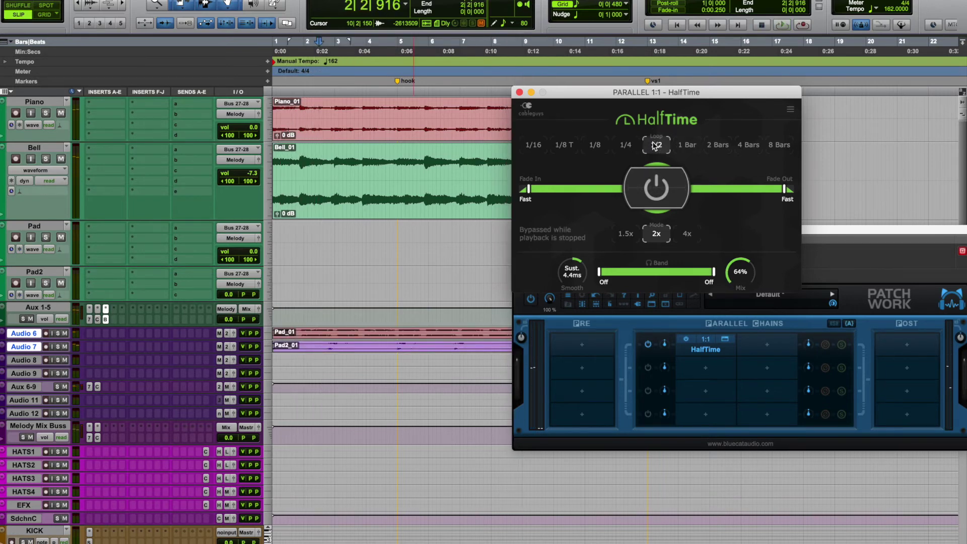
{"action": "key", "text": "space"}
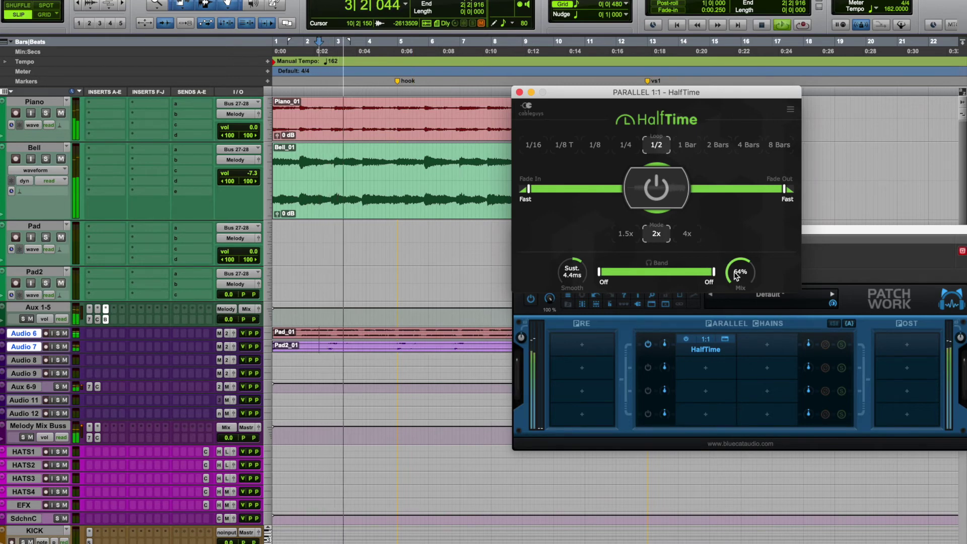
{"action": "mouse_move", "coordinate": [740, 272]}
{"action": "left_mouse_down"}
{"action": "mouse_move", "coordinate": [736, 285]}
{"action": "mouse_move", "coordinate": [732, 280]}
{"action": "left_mouse_up"}
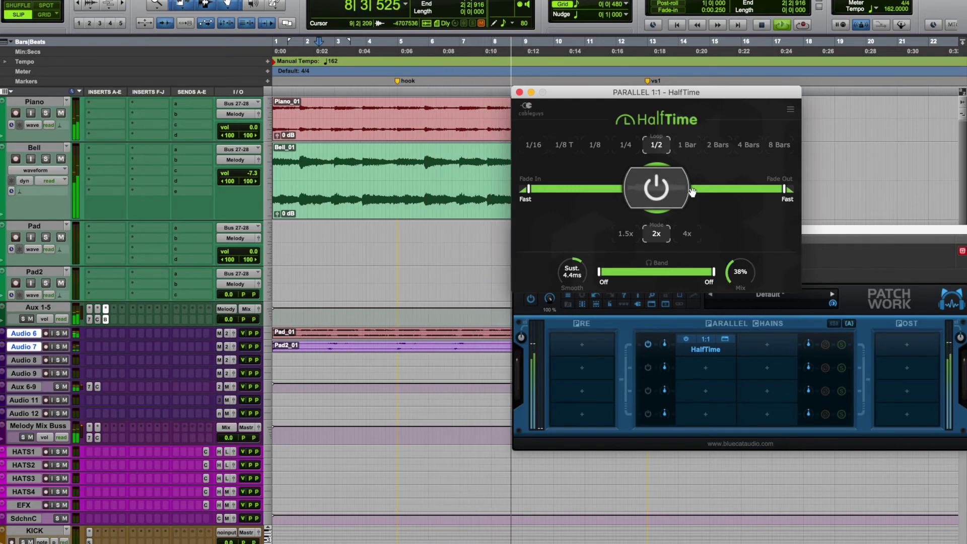
{"action": "left_click_drag", "start_coordinate": [760, 96], "coordinate": [554, 350]}
{"action": "key", "text": "space"}
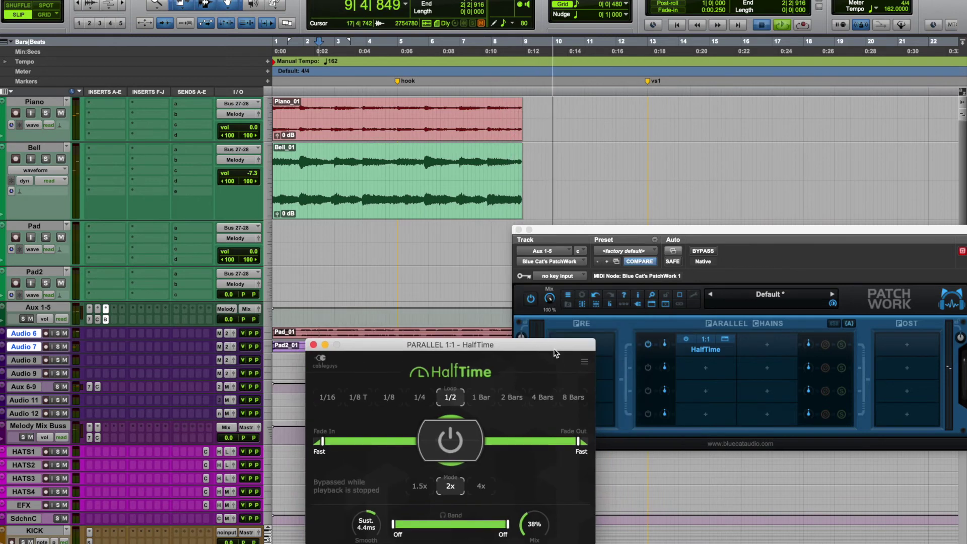
Step: Play the melody from bar 1 and toggle the bypass of PatchWork on Aux 1-5 to compare the sound
{"action": "left_click", "coordinate": [488, 209]}
{"action": "key", "text": "space"}
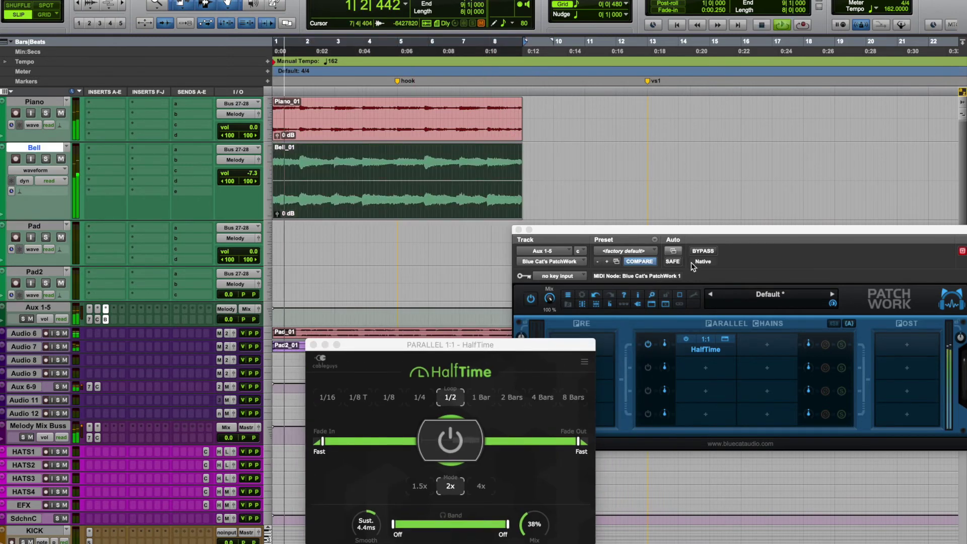
{"action": "left_click", "coordinate": [707, 257]}
{"action": "left_click", "coordinate": [705, 255]}
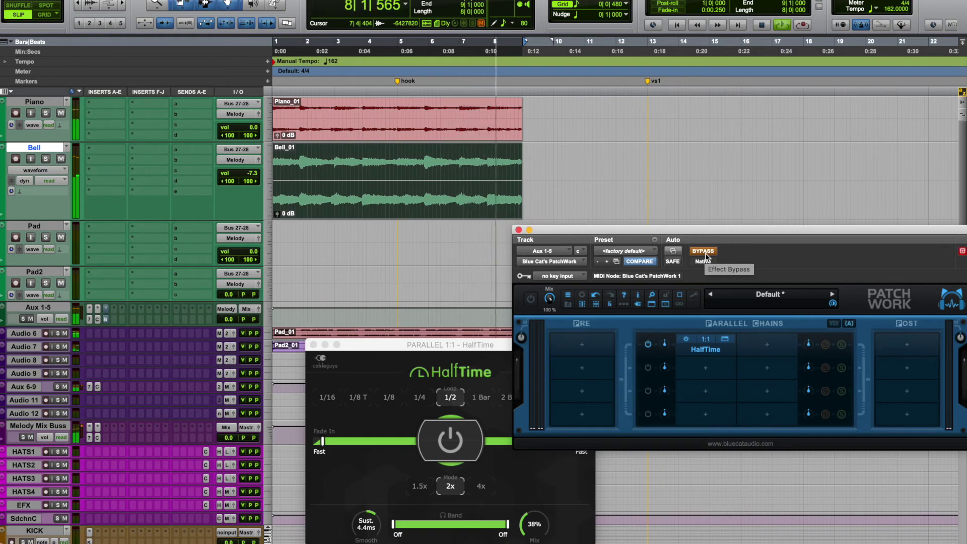
Step: Re-enable PatchWork on Aux 1-5, sweep HalfTime's mix while listening, settle it at 39%, and stop playback
{"action": "left_click", "coordinate": [705, 252]}
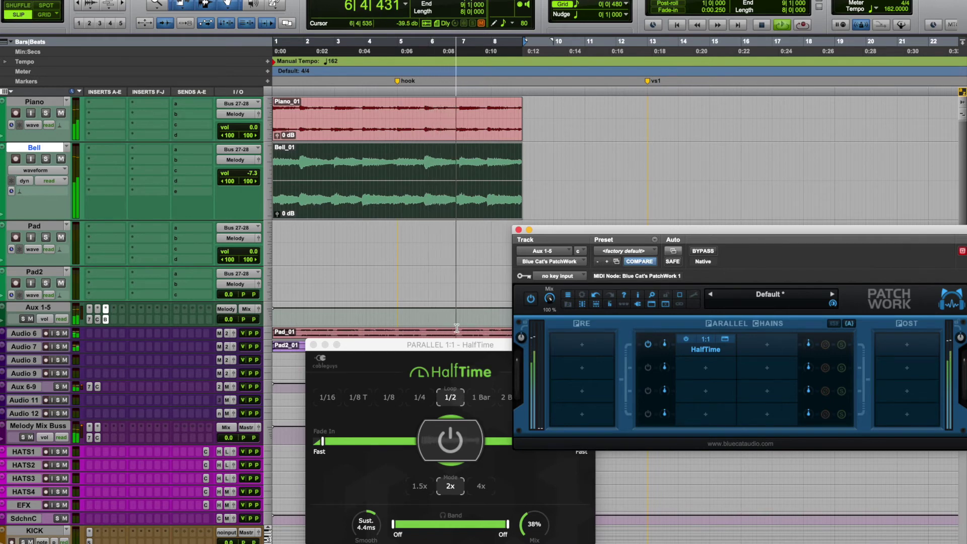
{"action": "left_click_drag", "start_coordinate": [522, 527], "coordinate": [522, 525]}
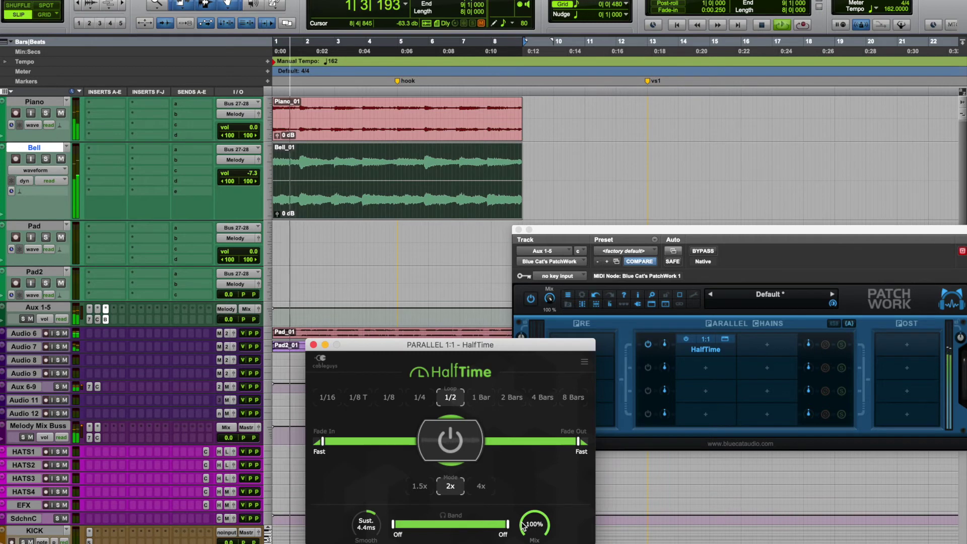
{"action": "left_click_drag", "start_coordinate": [524, 527], "coordinate": [525, 534]}
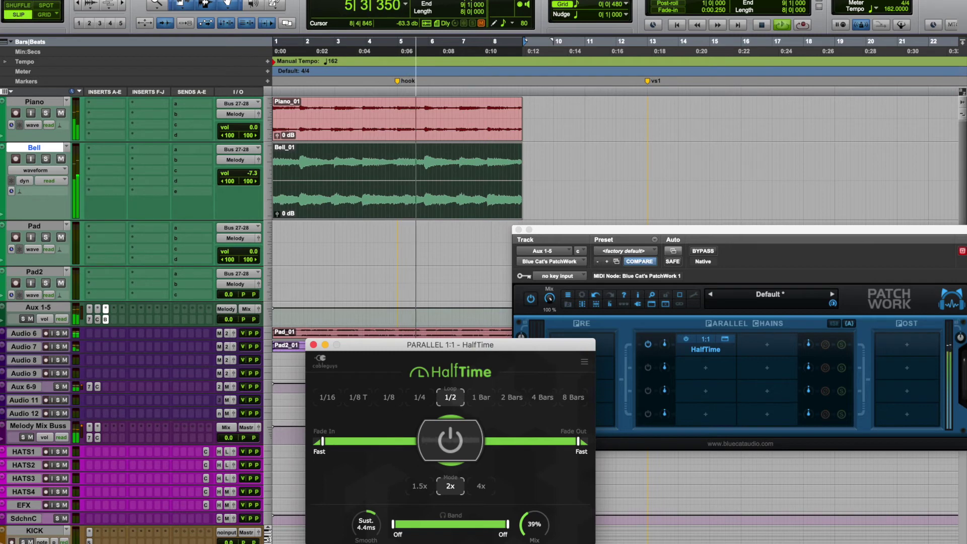
{"action": "left_click_drag", "start_coordinate": [525, 534], "coordinate": [526, 536]}
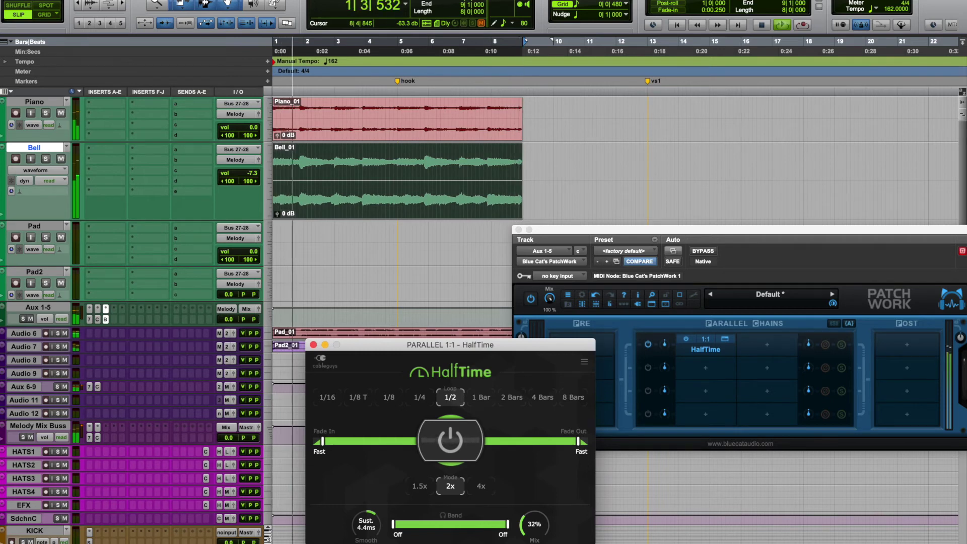
{"action": "left_click_drag", "start_coordinate": [525, 536], "coordinate": [526, 536]}
{"action": "key", "text": "space"}
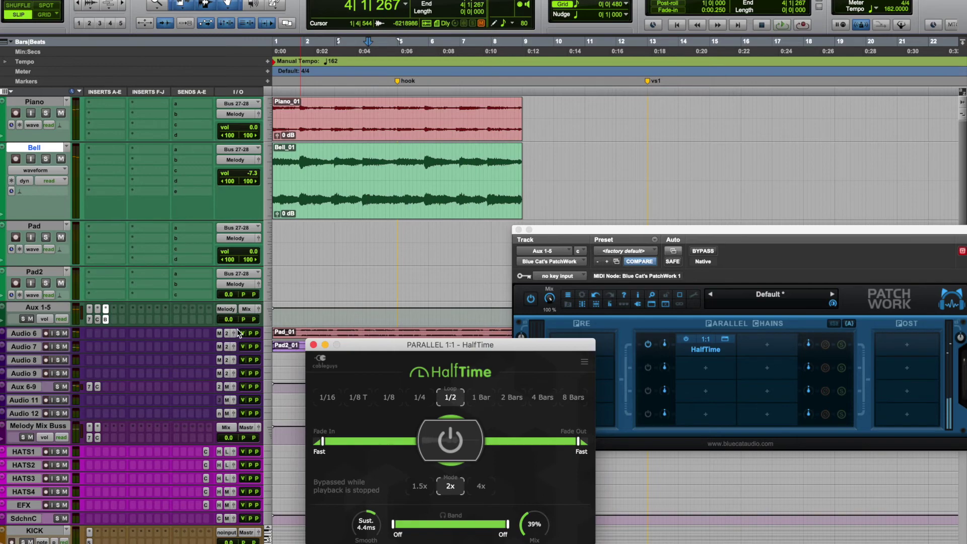
Step: Insert EQ3 7-Band in slot D of Aux 1-5 and set its high-pass filter to 24 dB/oct at 200 Hz
{"action": "left_click", "coordinate": [111, 314]}
{"action": "mouse_move", "coordinate": [164, 332]}
{"action": "mouse_move", "coordinate": [237, 335]}
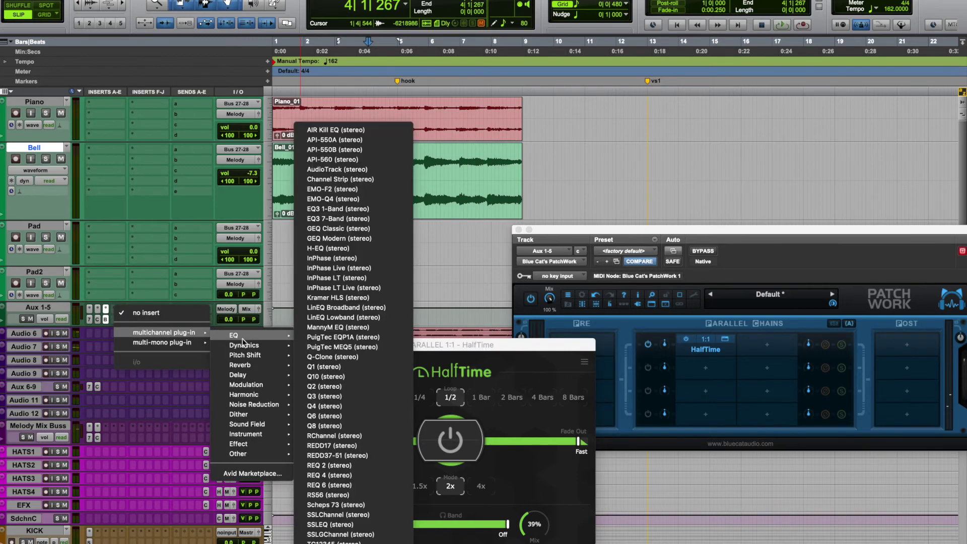
{"action": "left_click", "coordinate": [337, 218]}
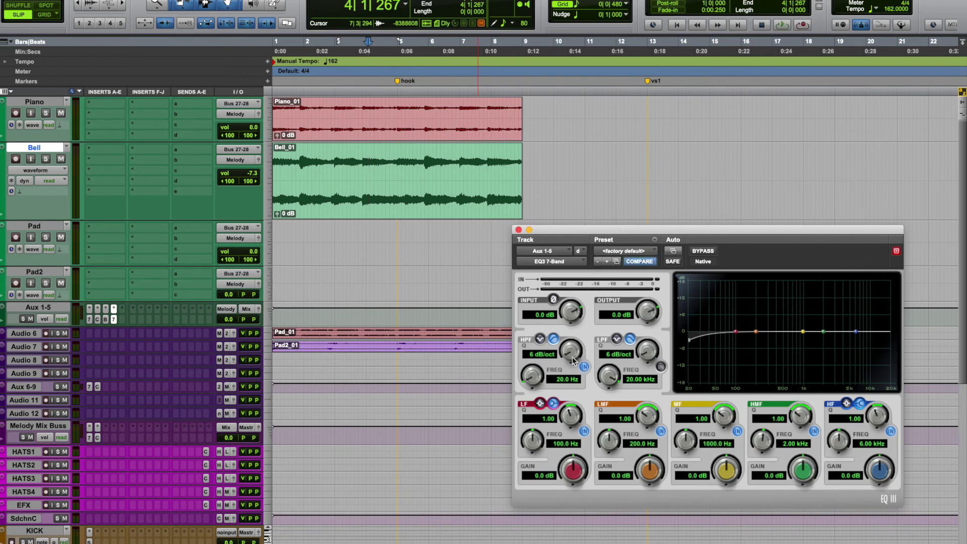
{"action": "left_click_drag", "start_coordinate": [528, 367], "coordinate": [529, 319]}
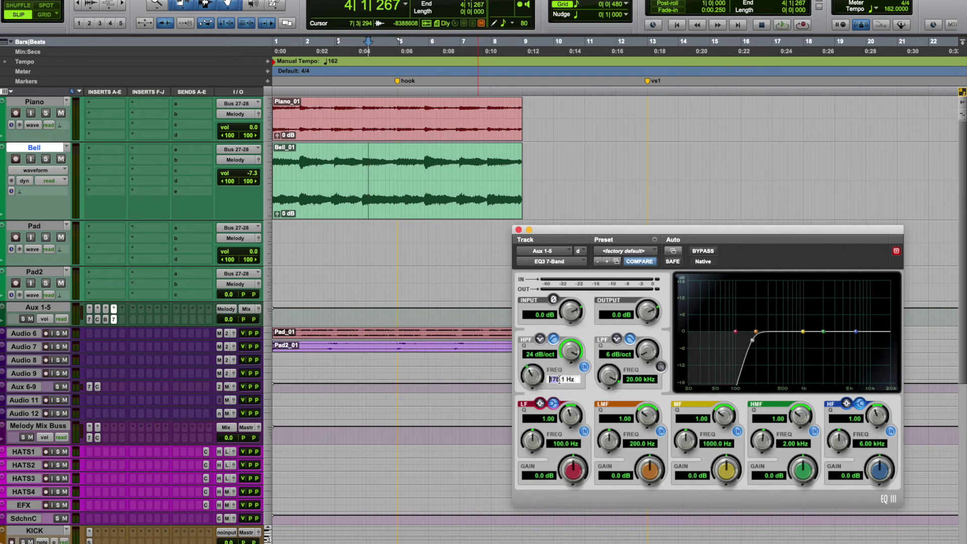
{"action": "type", "text": "200"}
{"action": "key", "text": "Return"}
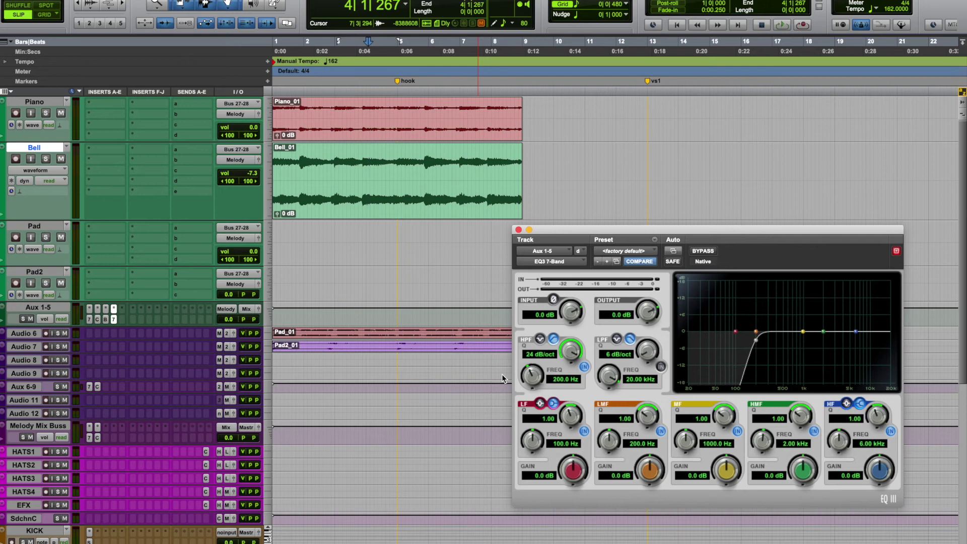
Step: Play the melody from bar 1 to check the new EQ on Aux 1-5
{"action": "left_click", "coordinate": [498, 207]}
{"action": "key", "text": "space"}
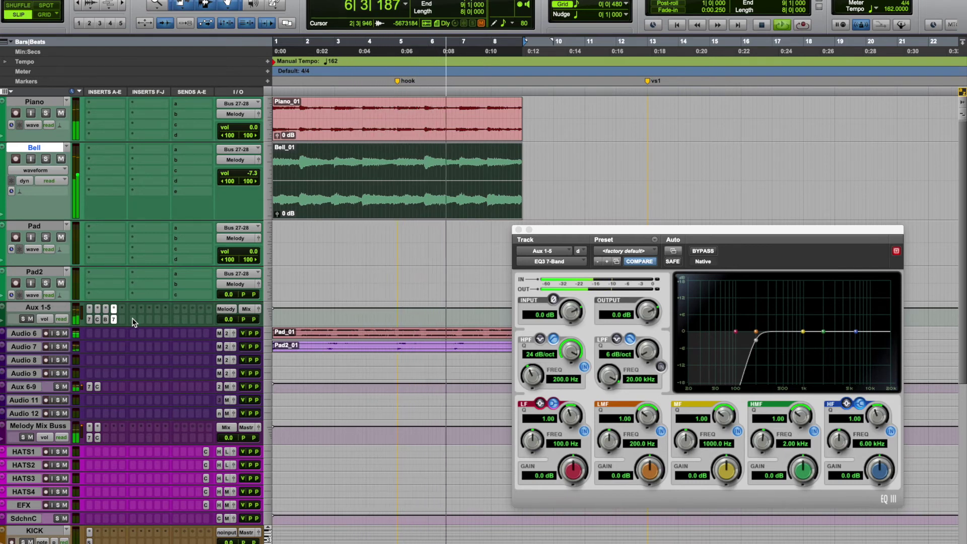
{"action": "left_click", "coordinate": [114, 320]}
{"action": "left_click", "coordinate": [114, 321]}
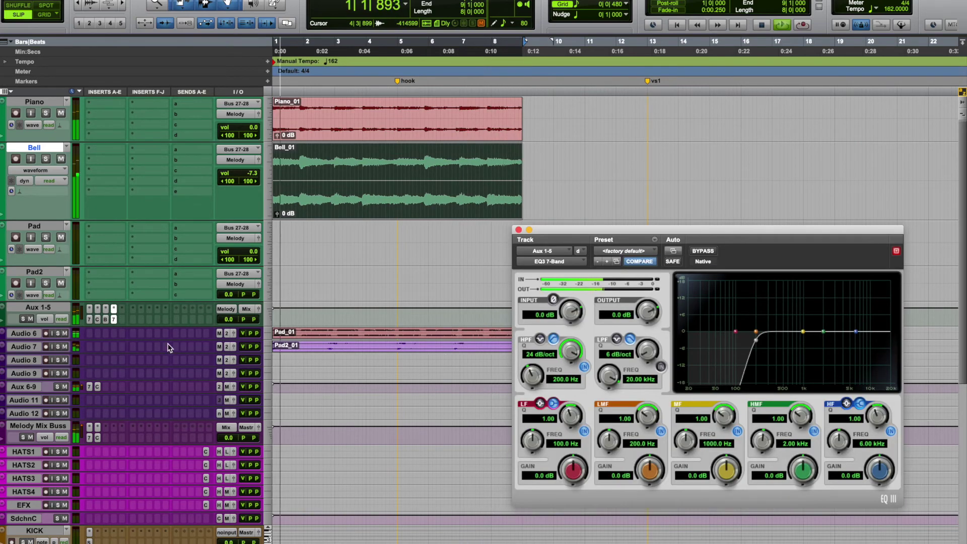
Step: Reopen PatchWork on Aux 1-5, lower HalfTime's mix to 32%, and toggle PatchWork's bypass to compare the sound
{"action": "left_click", "coordinate": [105, 320]}
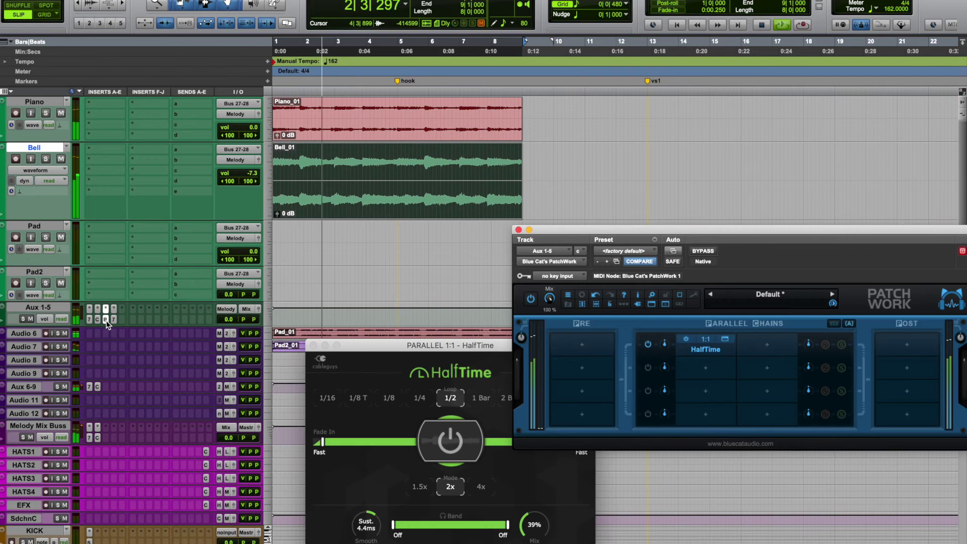
{"action": "left_click", "coordinate": [522, 528]}
{"action": "left_click_drag", "start_coordinate": [523, 527], "coordinate": [524, 485]}
{"action": "left_click_drag", "start_coordinate": [524, 533], "coordinate": [523, 543]}
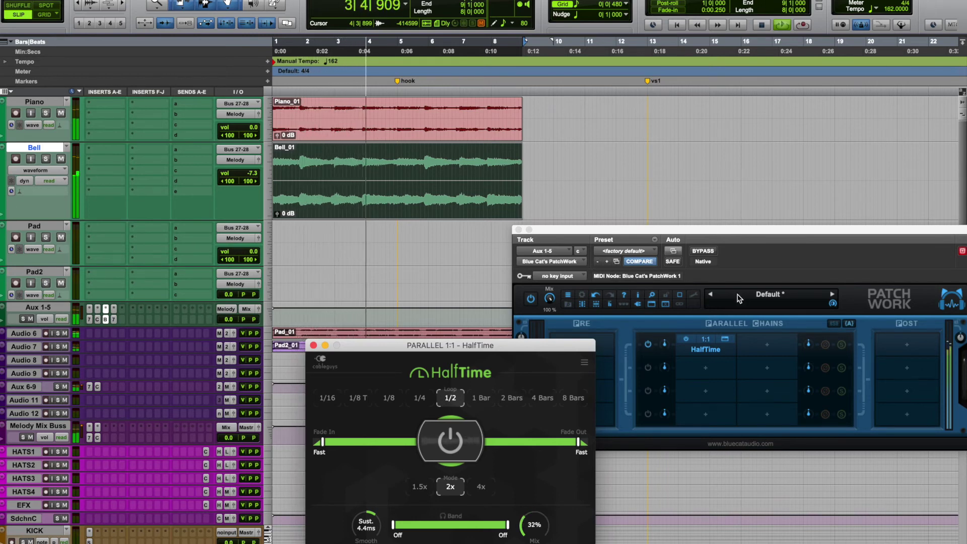
{"action": "left_click", "coordinate": [707, 253]}
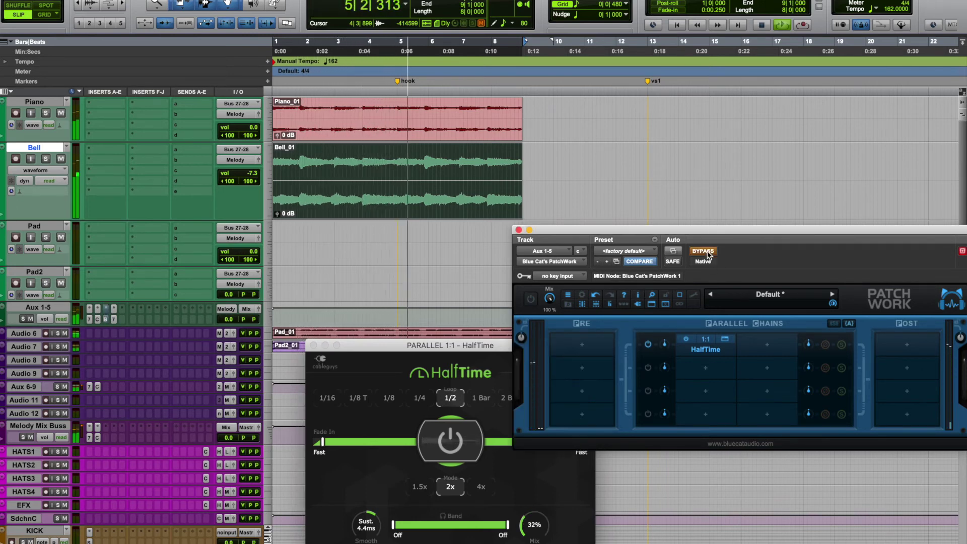
{"action": "left_click", "coordinate": [707, 253]}
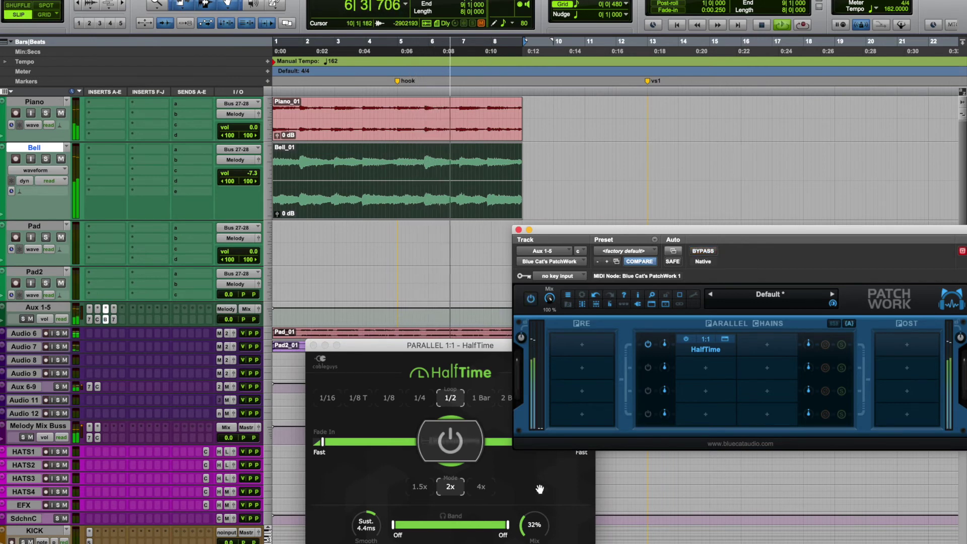
Step: Raise HalfTime's mix to 40%, stop playback, and close the HalfTime window
{"action": "left_click_drag", "start_coordinate": [522, 528], "coordinate": [523, 526]}
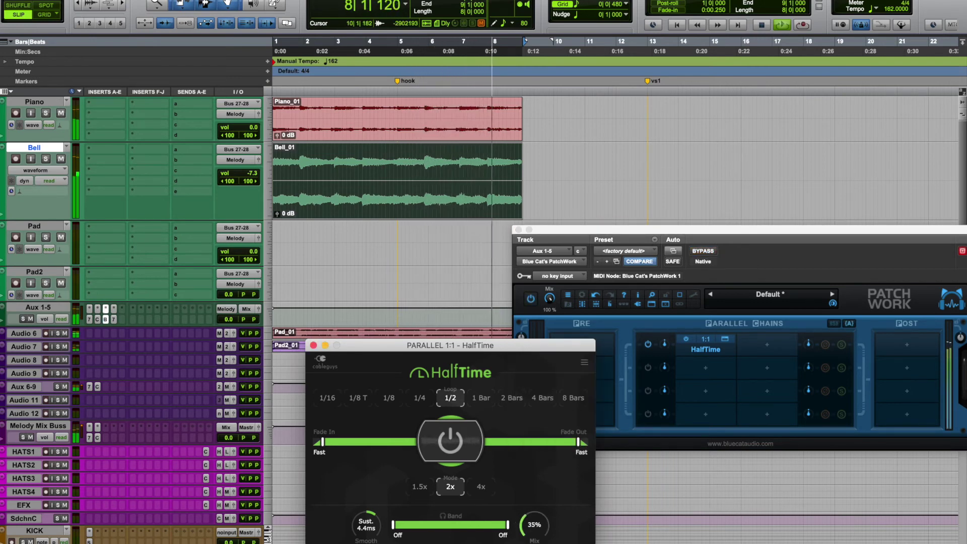
{"action": "left_click_drag", "start_coordinate": [522, 527], "coordinate": [524, 530]}
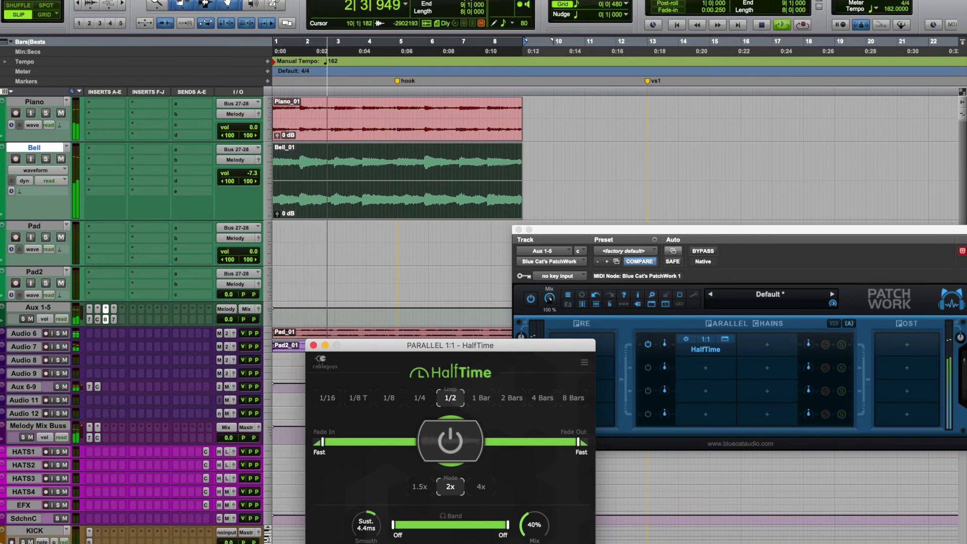
{"action": "key", "text": "space"}
{"action": "left_click", "coordinate": [314, 345]}
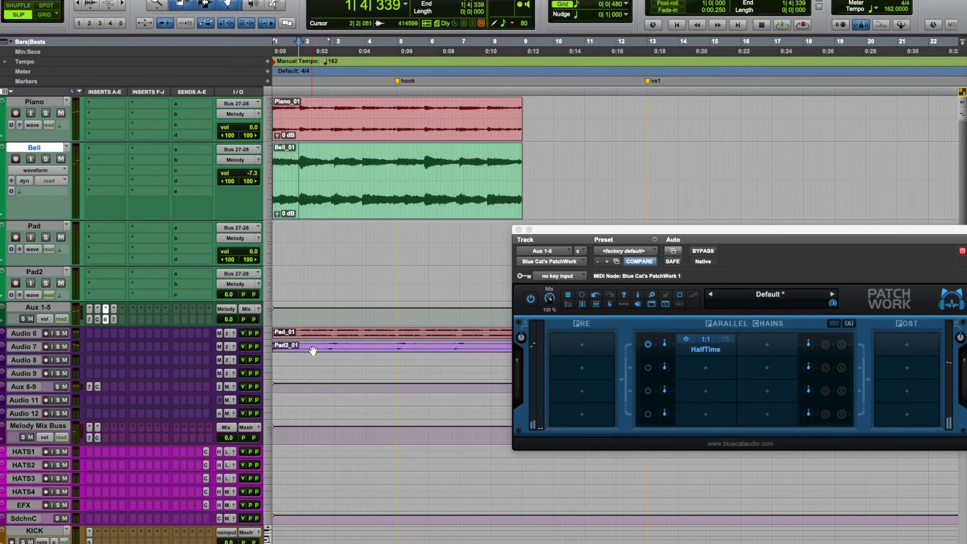
Step: Insert the AIR Lo-Fi plug-in in slot F of Aux 1-5
{"action": "left_click", "coordinate": [138, 310]}
{"action": "mouse_move", "coordinate": [183, 332]}
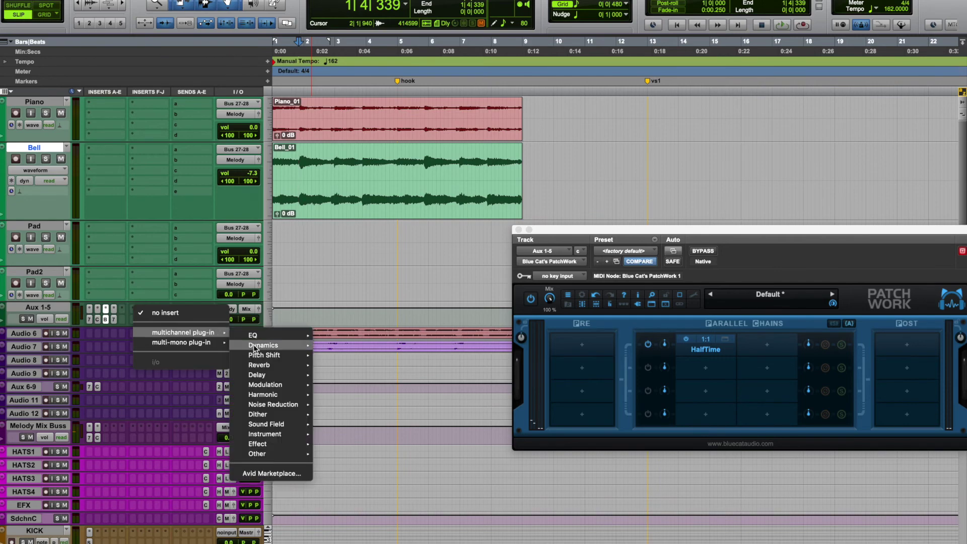
{"action": "mouse_move", "coordinate": [272, 384]}
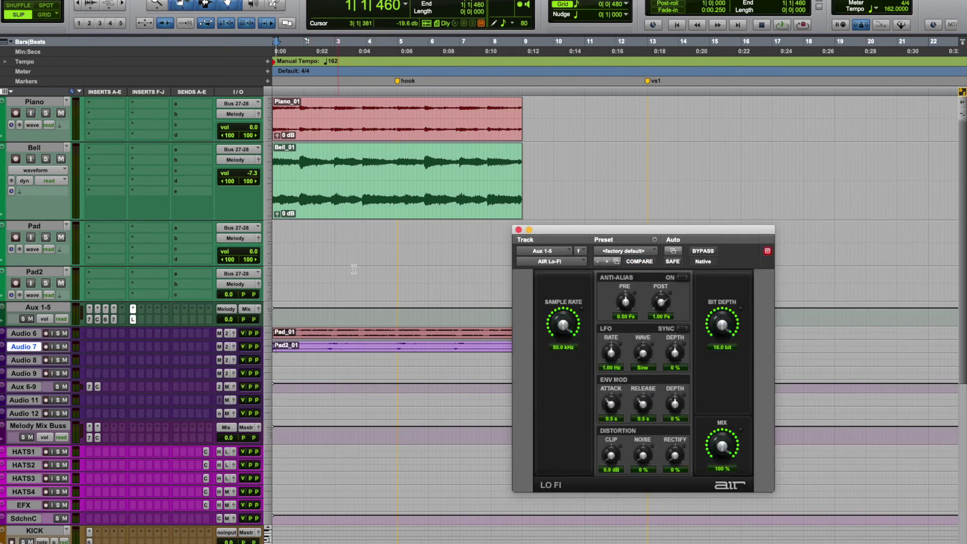
Step: Play the melody and try the Lo-Fi presets 01 Vintage Hardware 1, 02 Vintage Hardware 2 and 03 Soft Brilliance
{"action": "left_click", "coordinate": [379, 209]}
{"action": "key", "text": "space"}
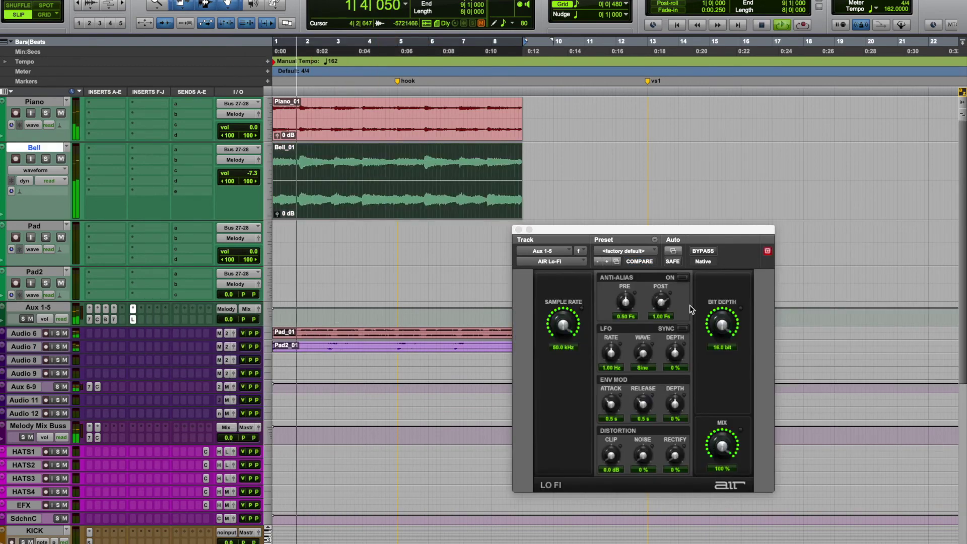
{"action": "left_click", "coordinate": [651, 251]}
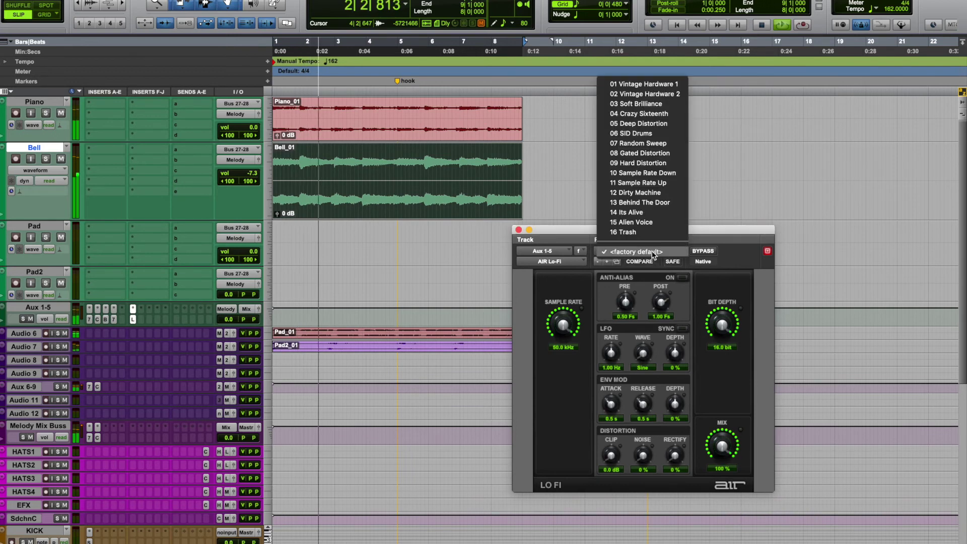
{"action": "left_click", "coordinate": [642, 84]}
{"action": "left_click", "coordinate": [645, 252]}
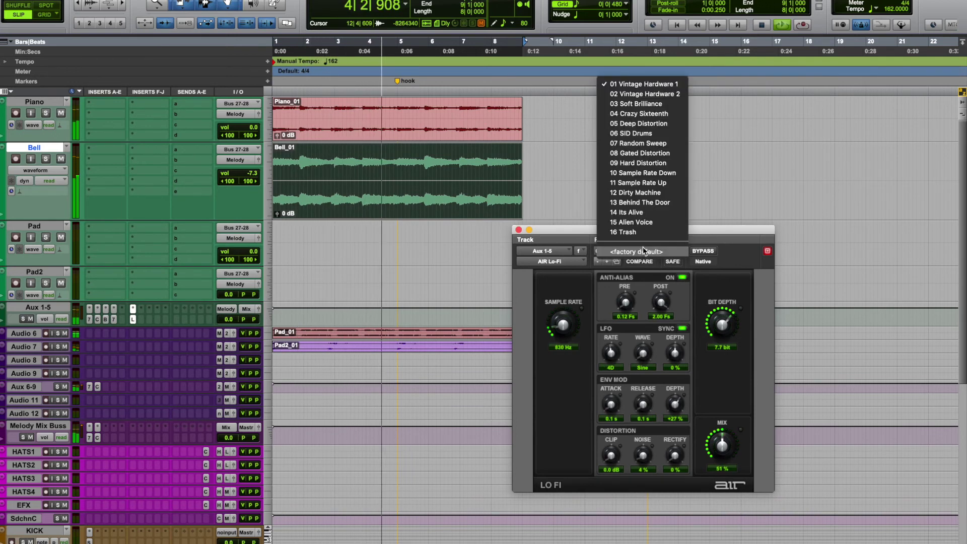
{"action": "left_click", "coordinate": [640, 93]}
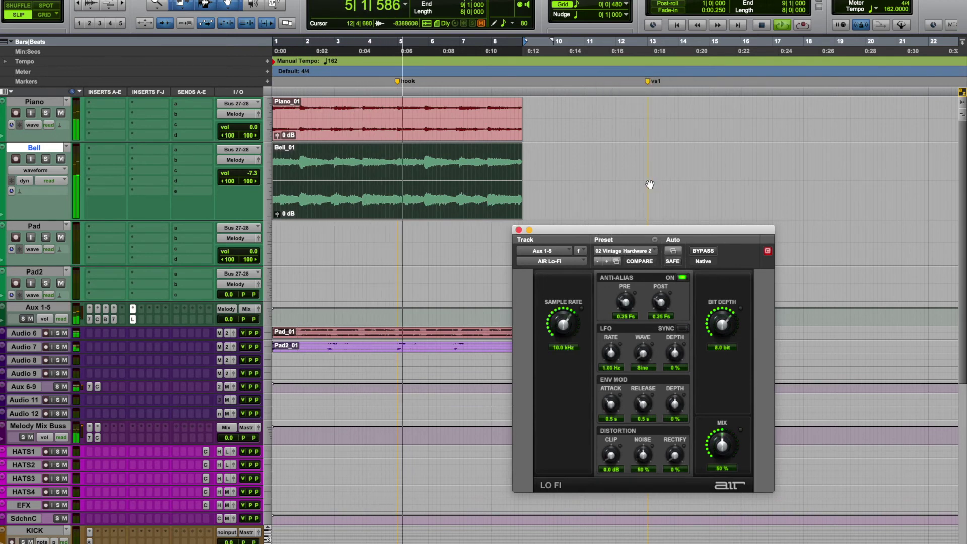
{"action": "left_click", "coordinate": [637, 251]}
{"action": "left_click", "coordinate": [646, 105]}
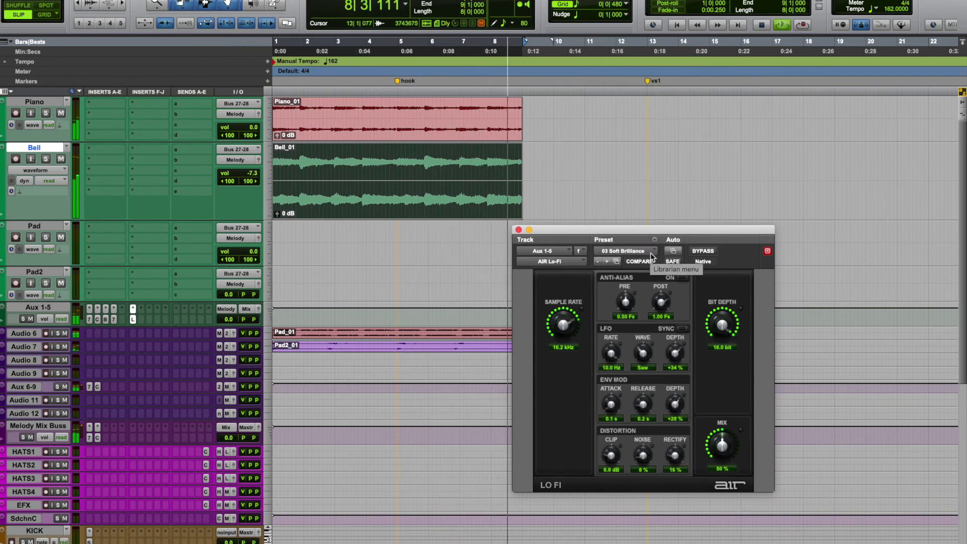
Step: Try the Lo-Fi presets 04 Crazy Sixteenth and 05 Deep Distortion, lowering the latter's mix to 12%
{"action": "left_click", "coordinate": [651, 255]}
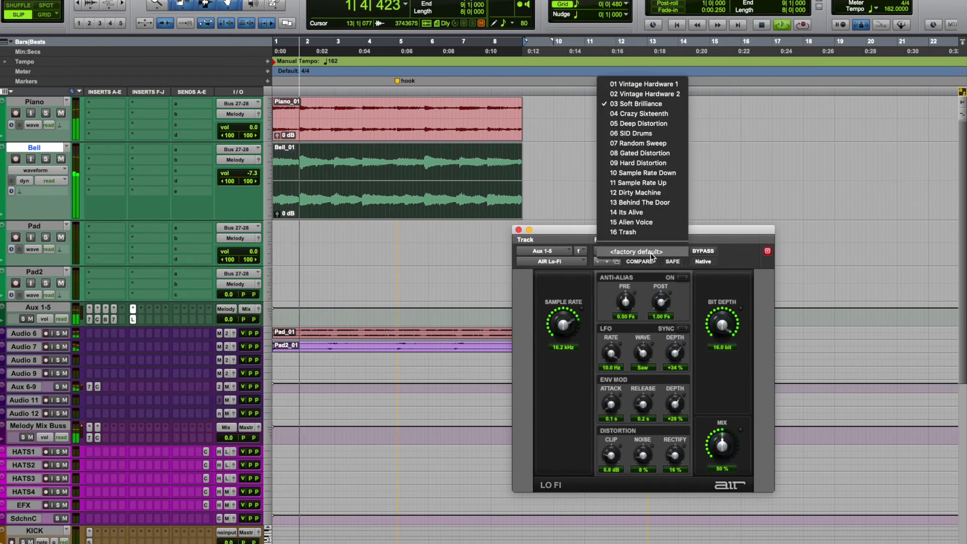
{"action": "left_click", "coordinate": [636, 114]}
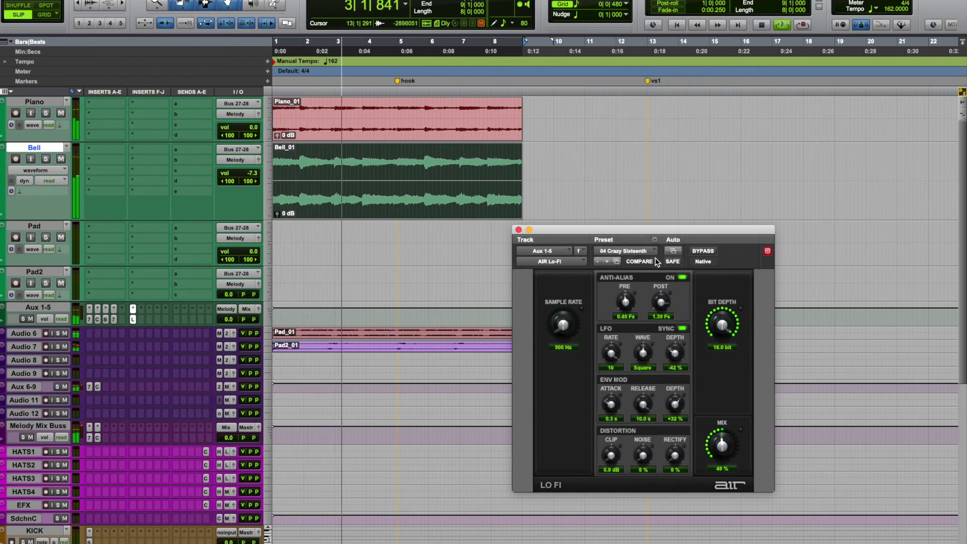
{"action": "left_click", "coordinate": [650, 251]}
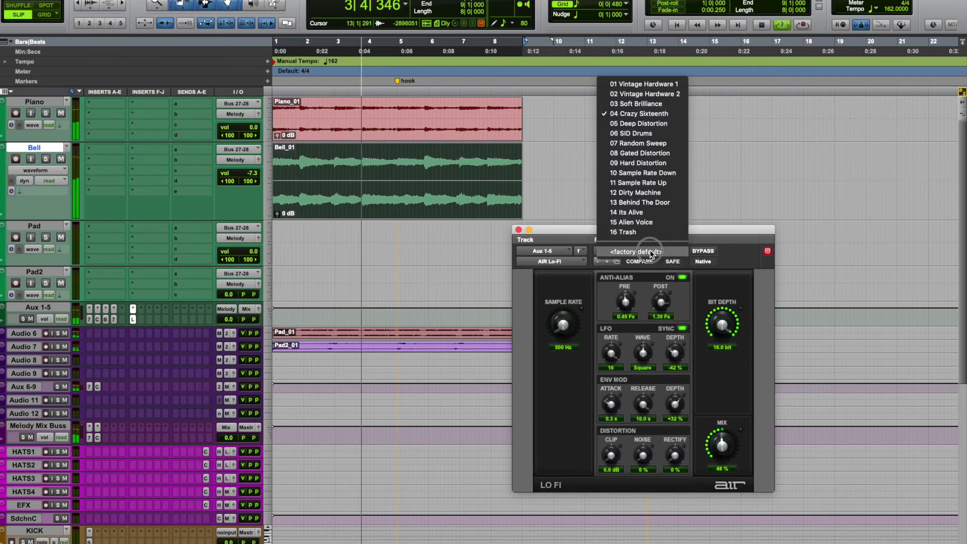
{"action": "left_click", "coordinate": [647, 125]}
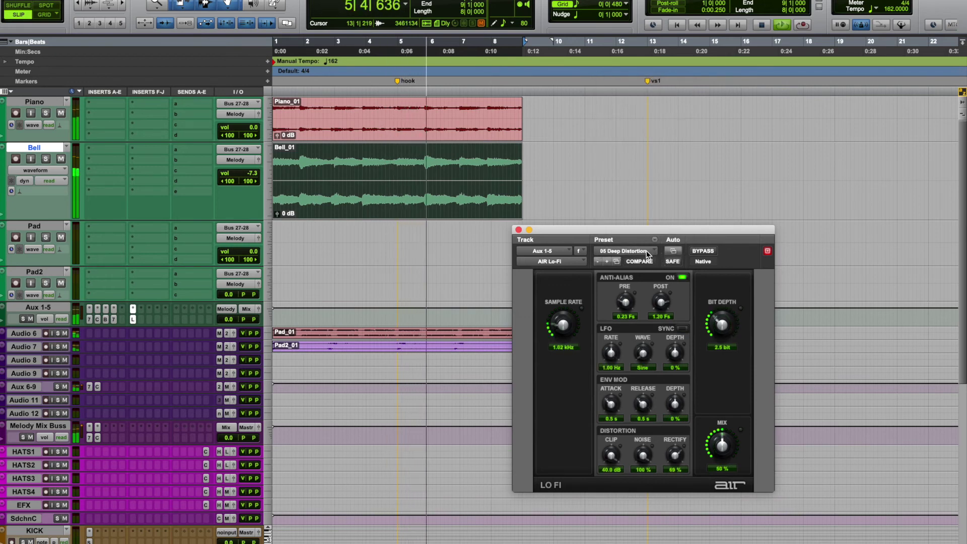
{"action": "left_click_drag", "start_coordinate": [722, 444], "coordinate": [713, 483]}
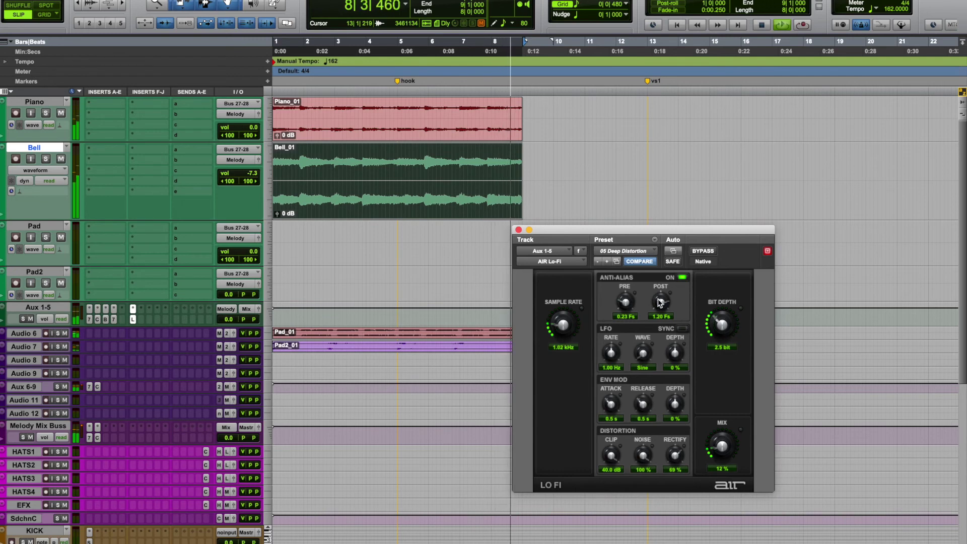
Step: Try the Lo-Fi presets 07 Random Sweep and 12 Dirty Machine while the melody plays
{"action": "left_click", "coordinate": [624, 251]}
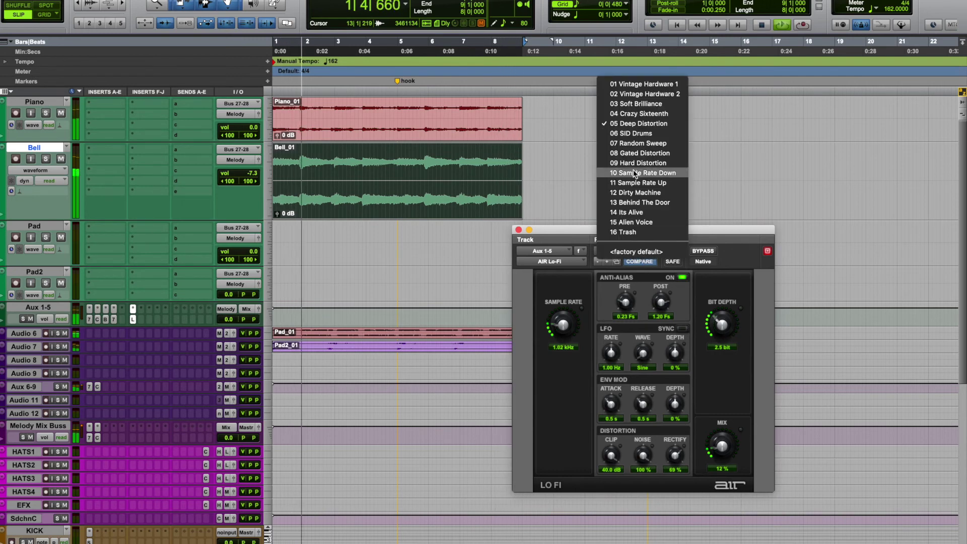
{"action": "left_click", "coordinate": [633, 145]}
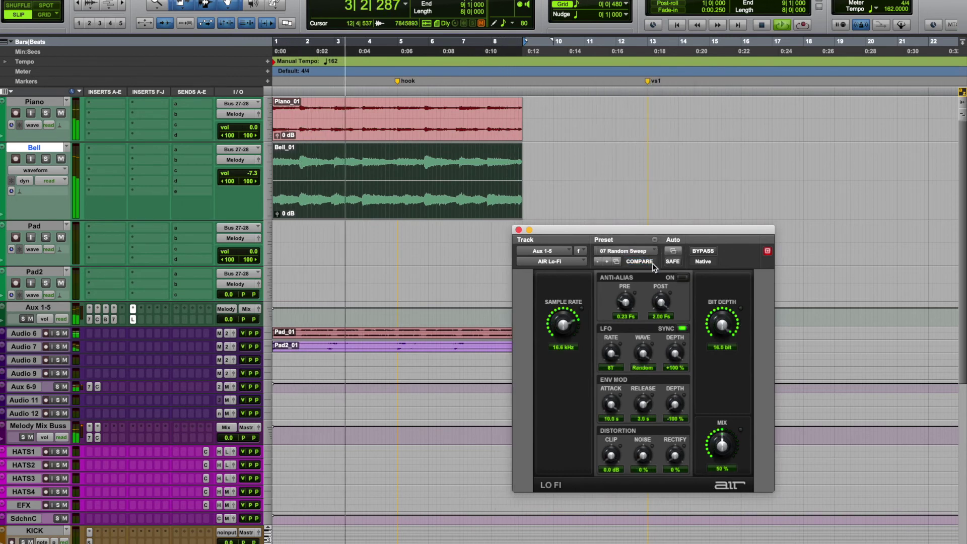
{"action": "left_click", "coordinate": [629, 249]}
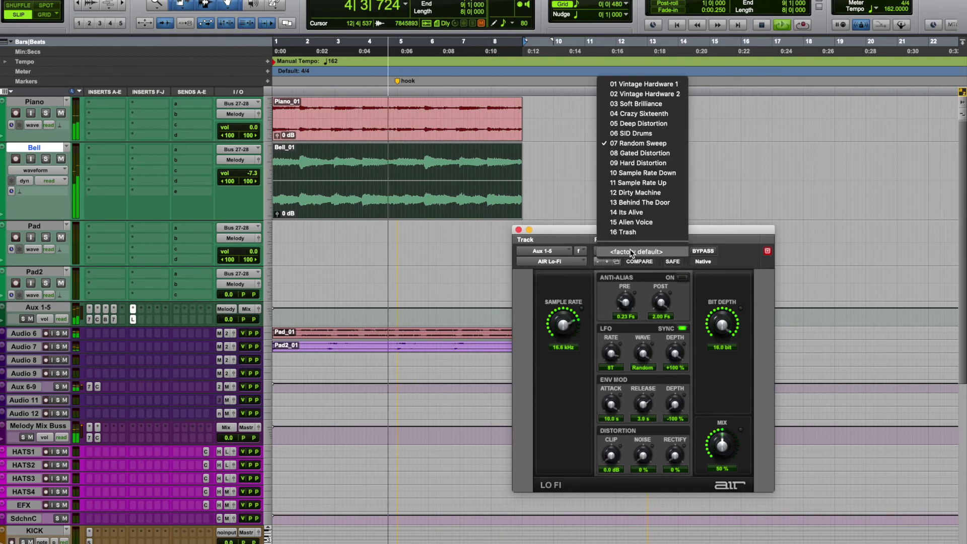
{"action": "left_click", "coordinate": [628, 193]}
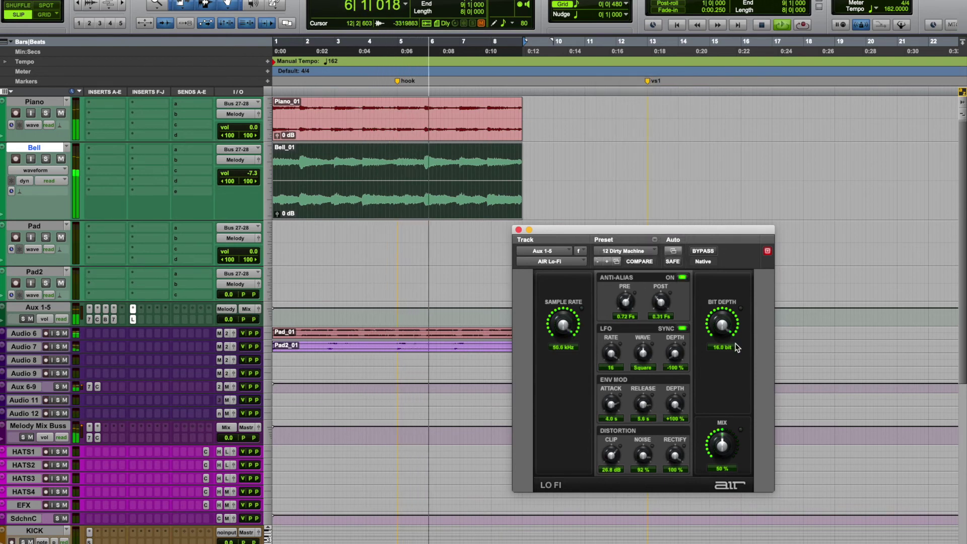
Step: Stop playback and return the Lo-Fi plug-in to its factory default preset
{"action": "key", "text": "space"}
{"action": "left_click", "coordinate": [635, 251]}
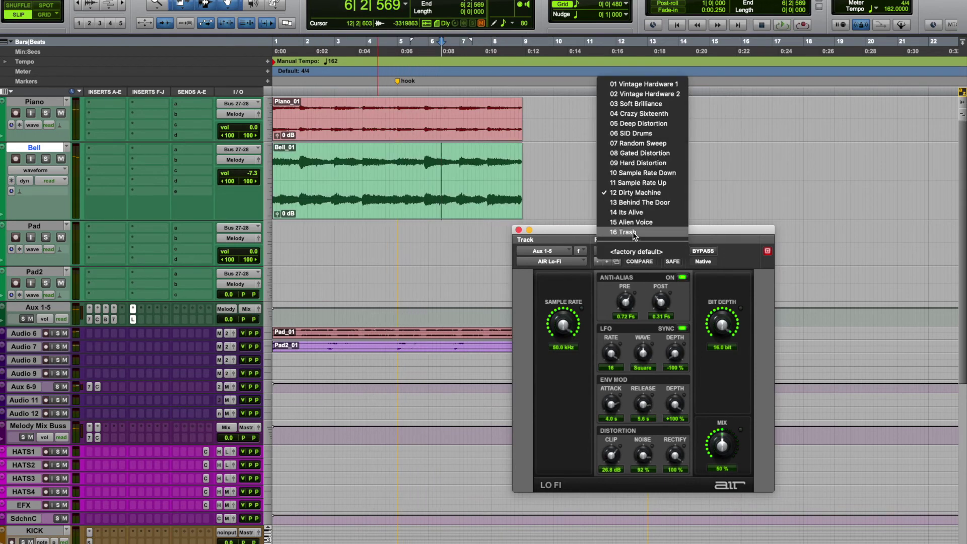
{"action": "left_click", "coordinate": [634, 251]}
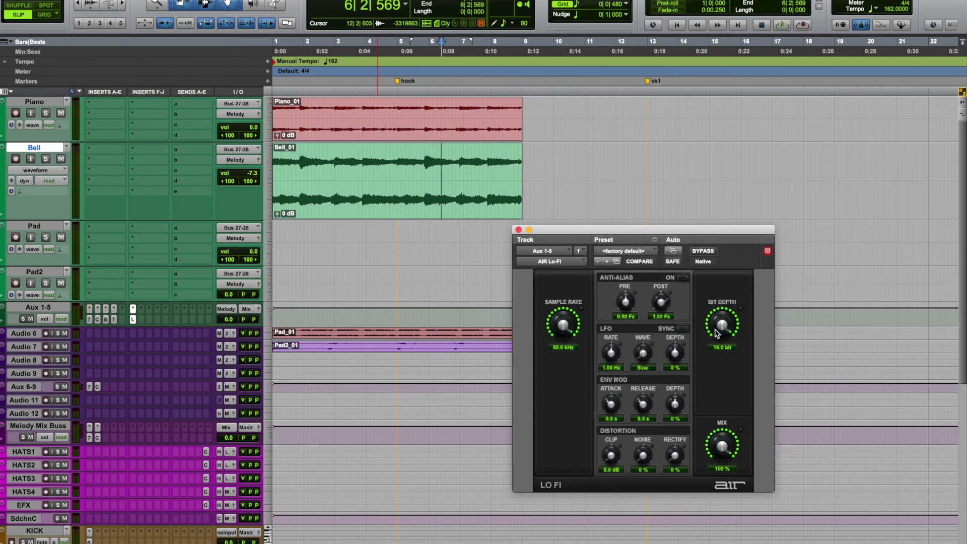
Step: Play the melody from the start, lower Lo-Fi's bit depth to 8.9 bit, and stop playback
{"action": "left_click", "coordinate": [412, 219]}
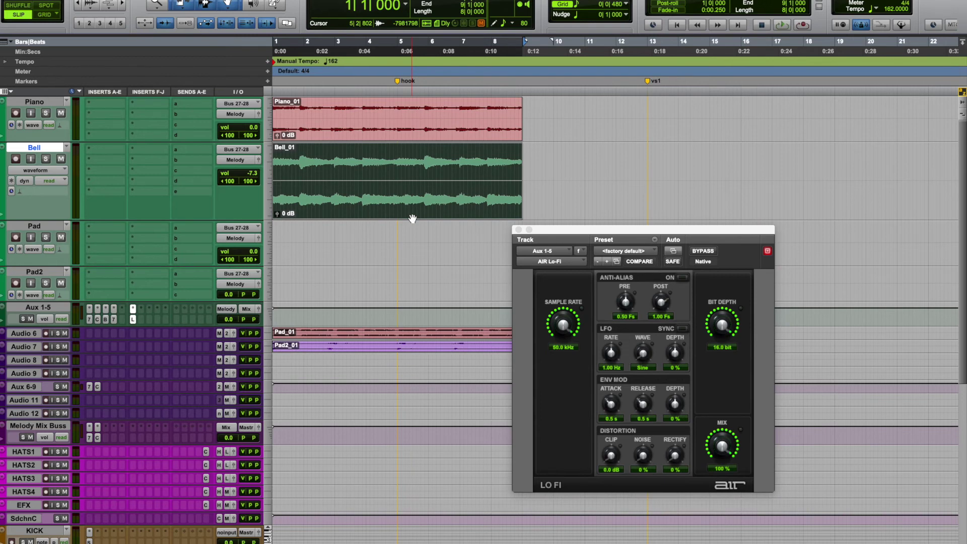
{"action": "key", "text": "space"}
{"action": "left_click_drag", "start_coordinate": [721, 325], "coordinate": [713, 351]}
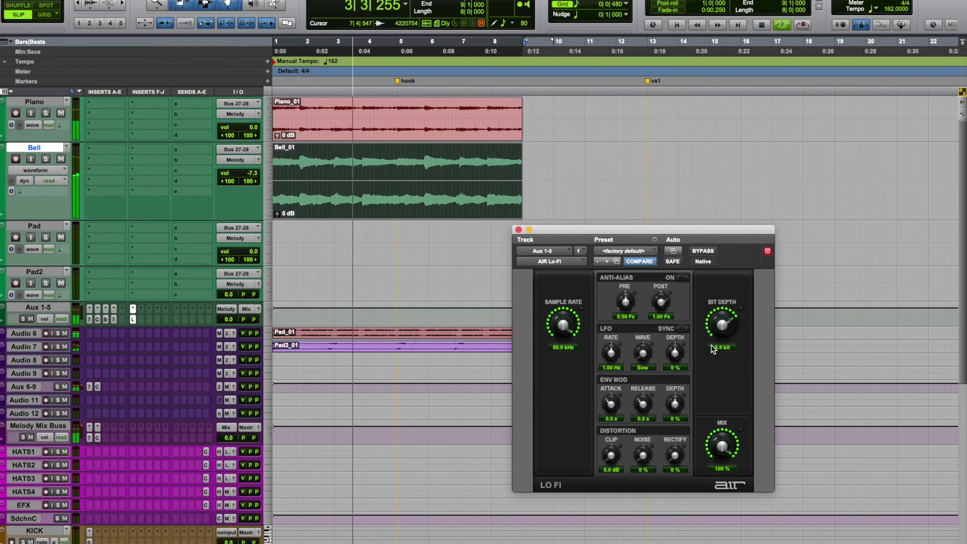
{"action": "key", "text": "space"}
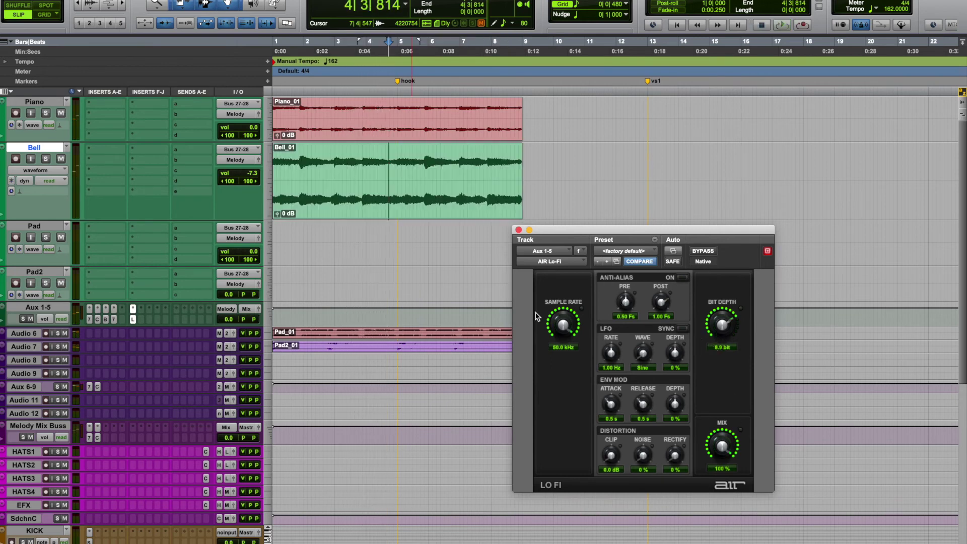
Step: Replay the melody and sweep Lo-Fi's sample rate, settling on 12.0 kHz
{"action": "left_click", "coordinate": [435, 204]}
{"action": "key", "text": "space"}
{"action": "mouse_move", "coordinate": [538, 328]}
{"action": "left_mouse_down"}
{"action": "mouse_move", "coordinate": [556, 335]}
{"action": "mouse_move", "coordinate": [554, 353]}
{"action": "mouse_move", "coordinate": [554, 334]}
{"action": "left_mouse_up"}
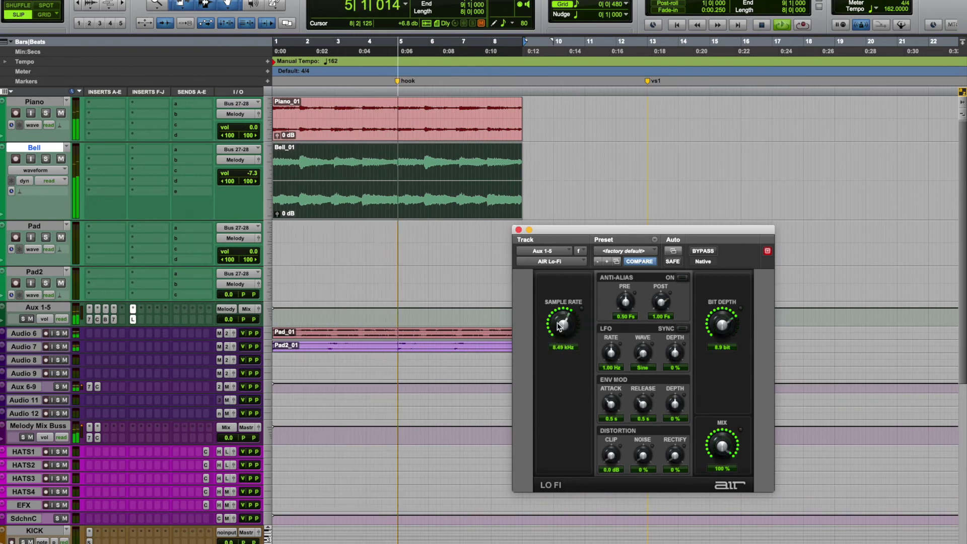
{"action": "left_click_drag", "start_coordinate": [558, 326], "coordinate": [560, 334]}
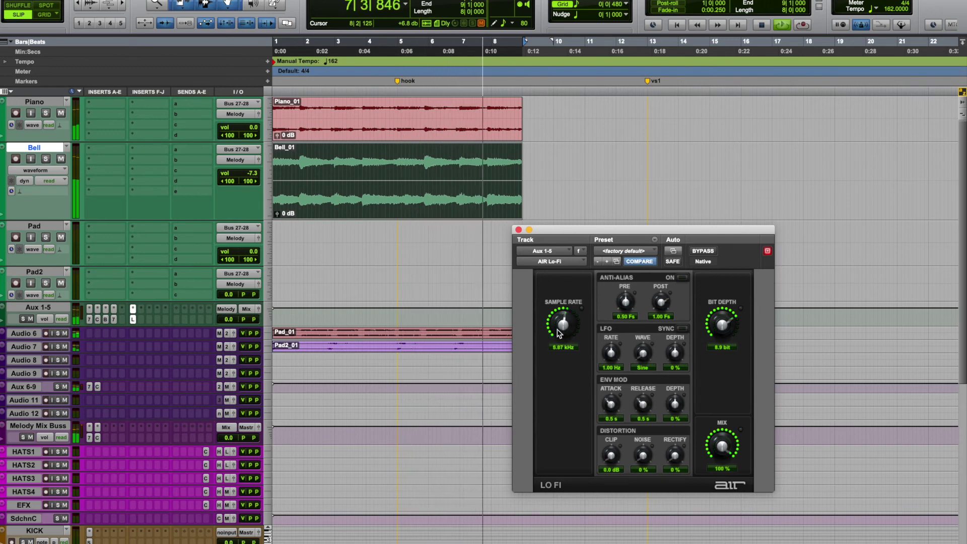
{"action": "left_click_drag", "start_coordinate": [556, 322], "coordinate": [559, 337]}
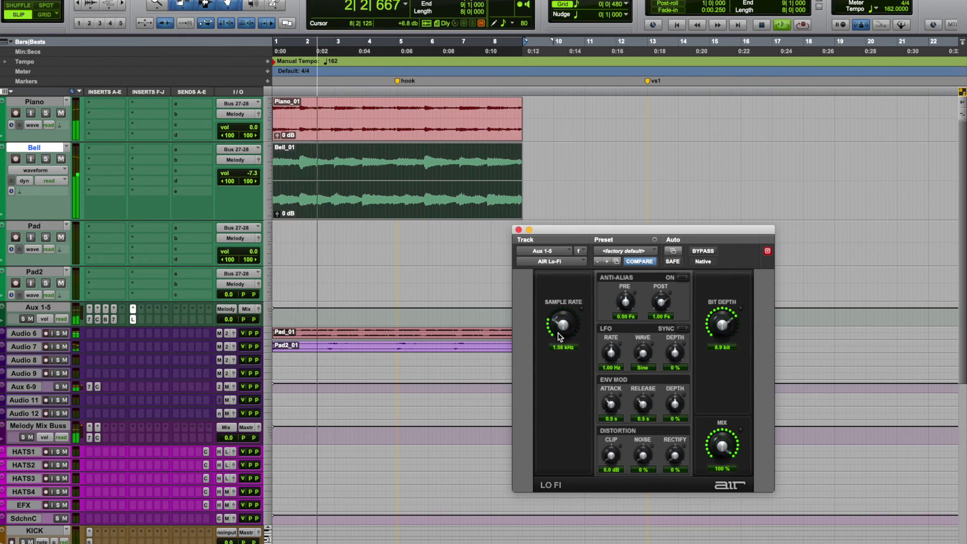
{"action": "left_click_drag", "start_coordinate": [560, 337], "coordinate": [557, 280]}
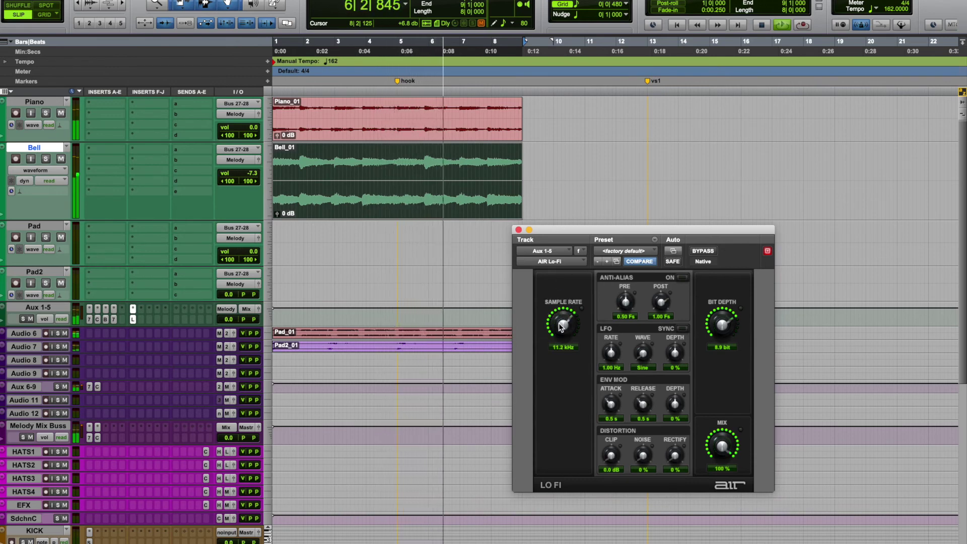
{"action": "left_click_drag", "start_coordinate": [558, 323], "coordinate": [558, 321]}
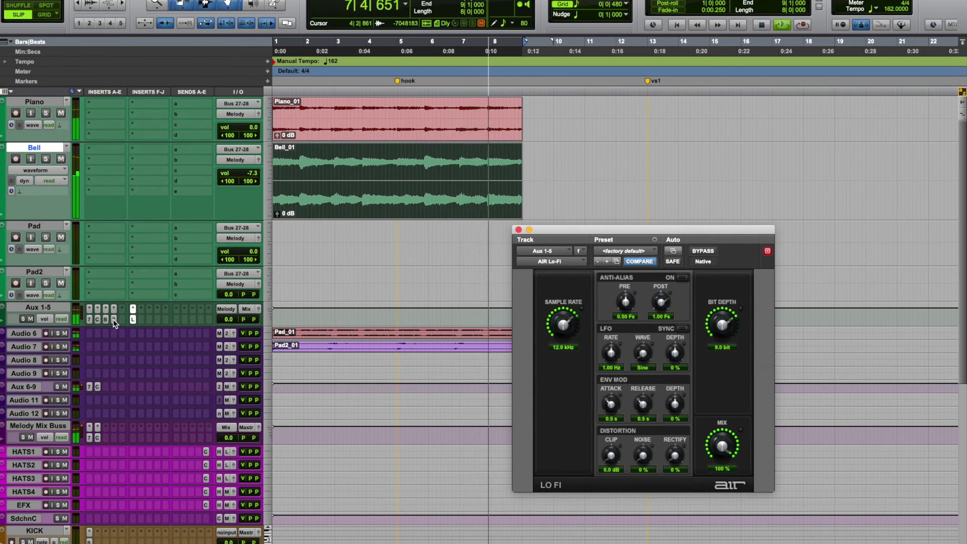
Step: Move the 7-band EQ on Aux 1-5 from insert slot D to slot G, after Lo-Fi, and open it
{"action": "left_click_drag", "start_coordinate": [114, 320], "coordinate": [142, 320]}
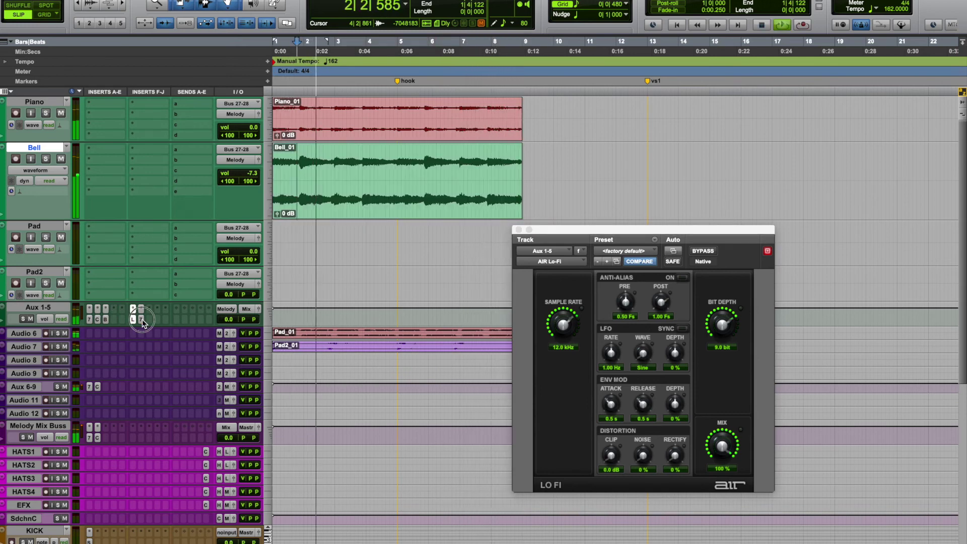
{"action": "left_click", "coordinate": [141, 318]}
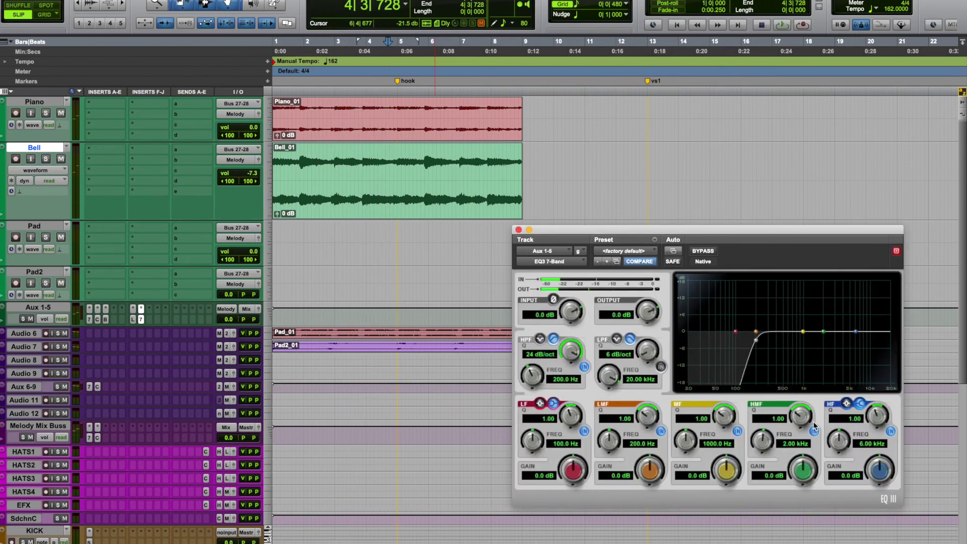
Step: Set the EQ's HF band to -3.2 dB at 2.54 kHz during playback, then close the EQ and stop
{"action": "left_click", "coordinate": [392, 214]}
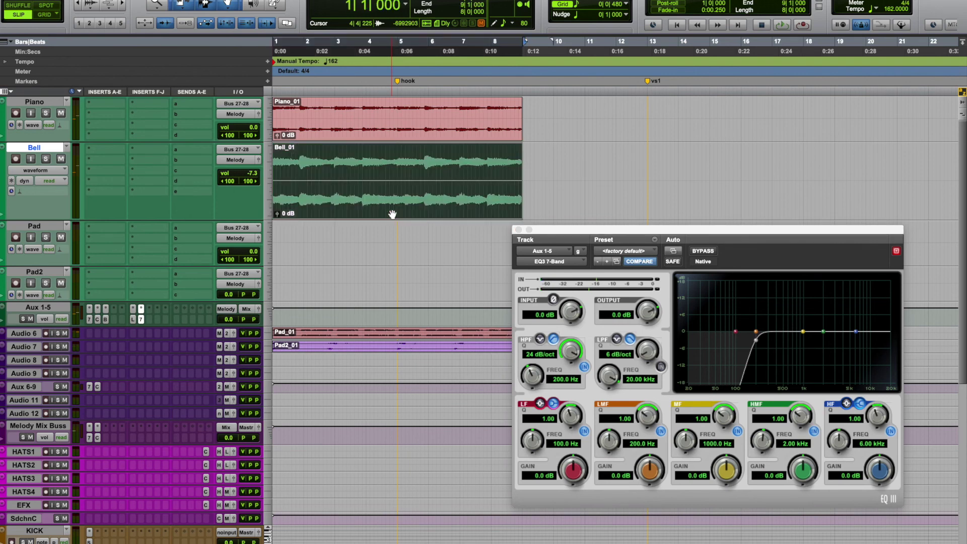
{"action": "key", "text": "space"}
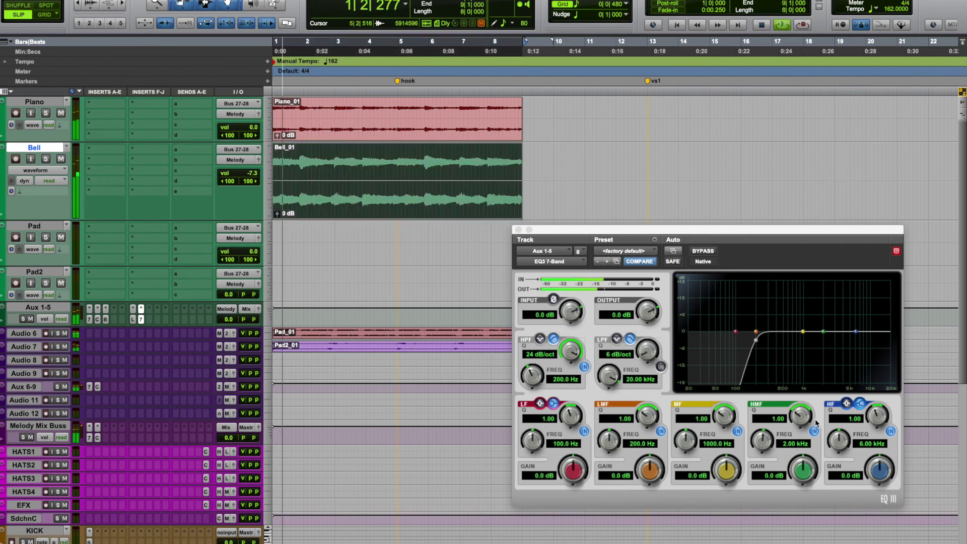
{"action": "left_click_drag", "start_coordinate": [878, 469], "coordinate": [863, 525]}
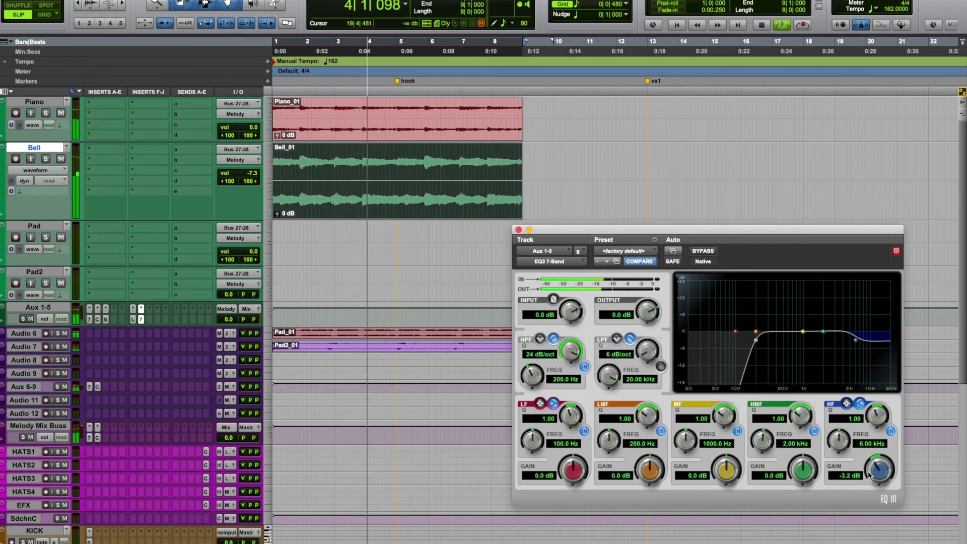
{"action": "left_click_drag", "start_coordinate": [837, 438], "coordinate": [826, 542]}
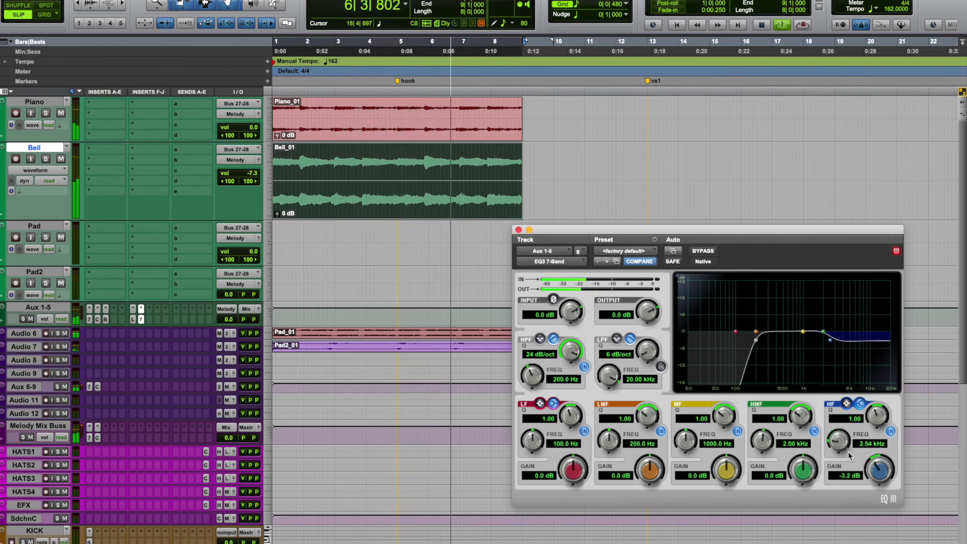
{"action": "left_click", "coordinate": [519, 230]}
{"action": "key", "text": "space"}
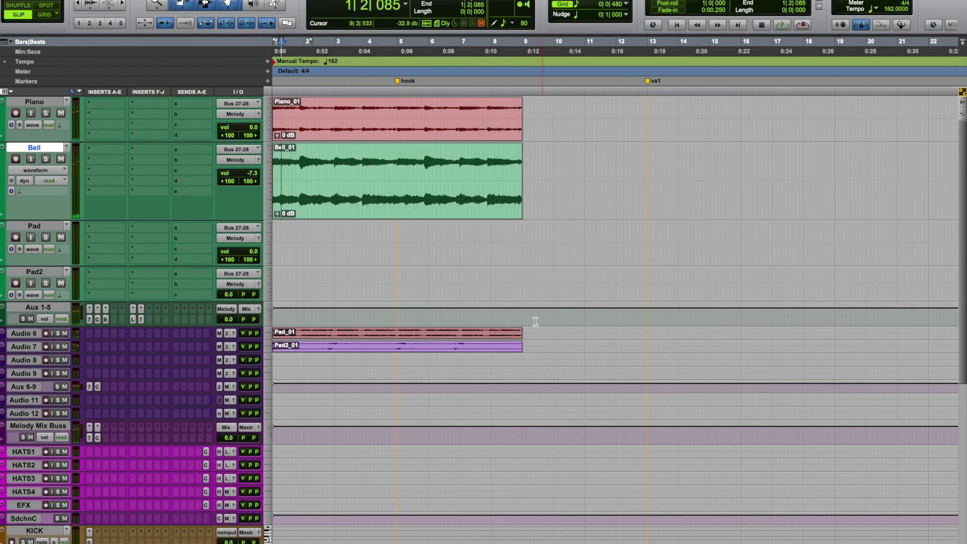
Step: Insert the multichannel Reel ADT plug-in in slot H of Aux 1-5
{"action": "left_click", "coordinate": [150, 311]}
{"action": "mouse_move", "coordinate": [237, 334]}
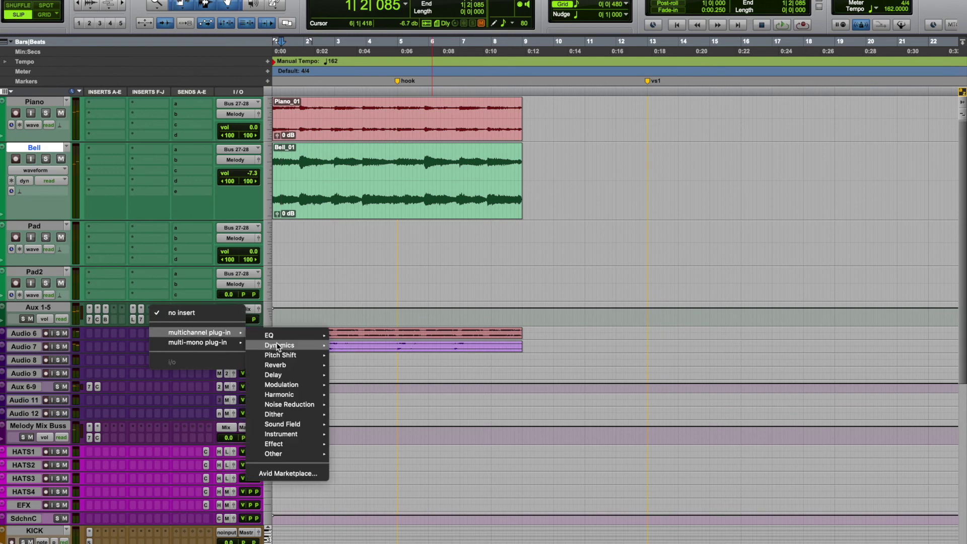
{"action": "mouse_move", "coordinate": [296, 395]}
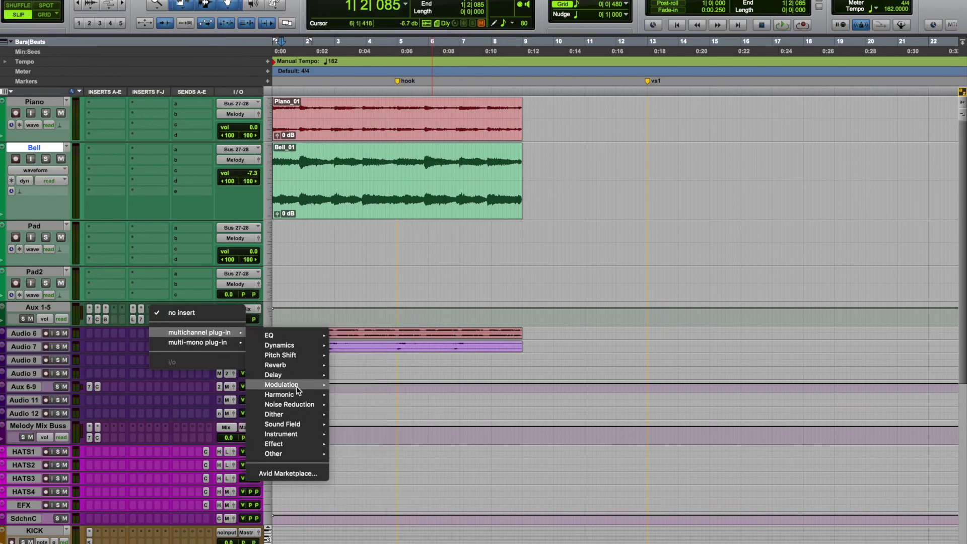
{"action": "left_click", "coordinate": [369, 535]}
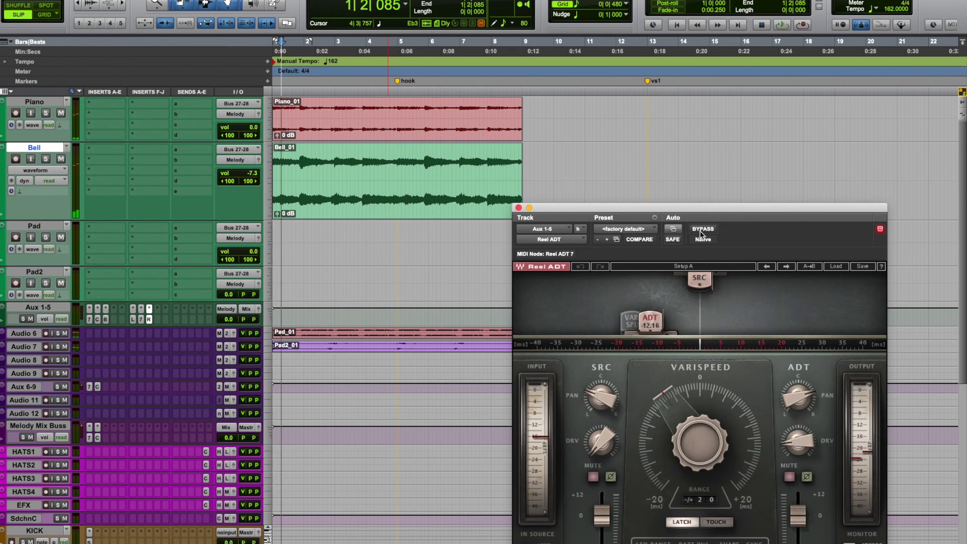
Step: Play the melody, load the Reel ADT preset Classic Vocal ADT, and replay from the start to hear it
{"action": "key", "text": "space"}
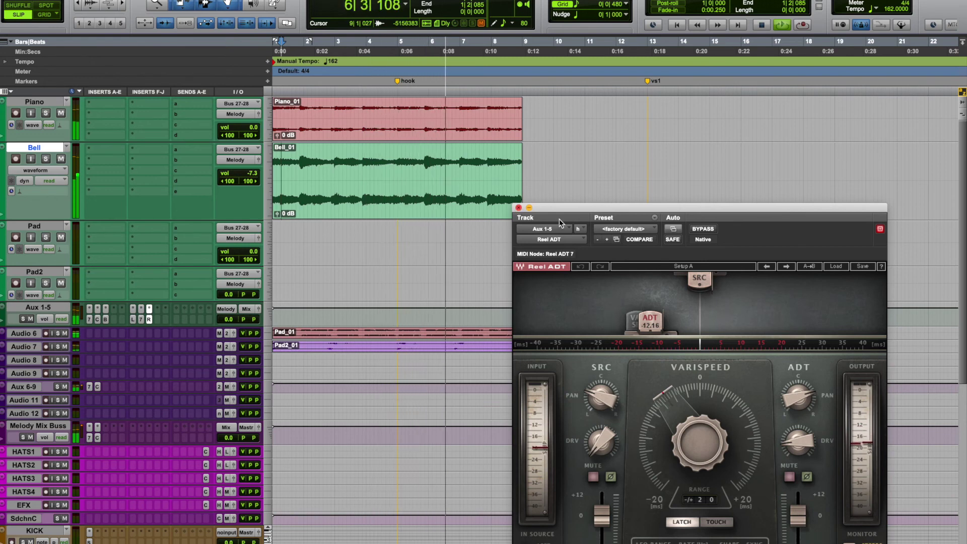
{"action": "left_click", "coordinate": [837, 268]}
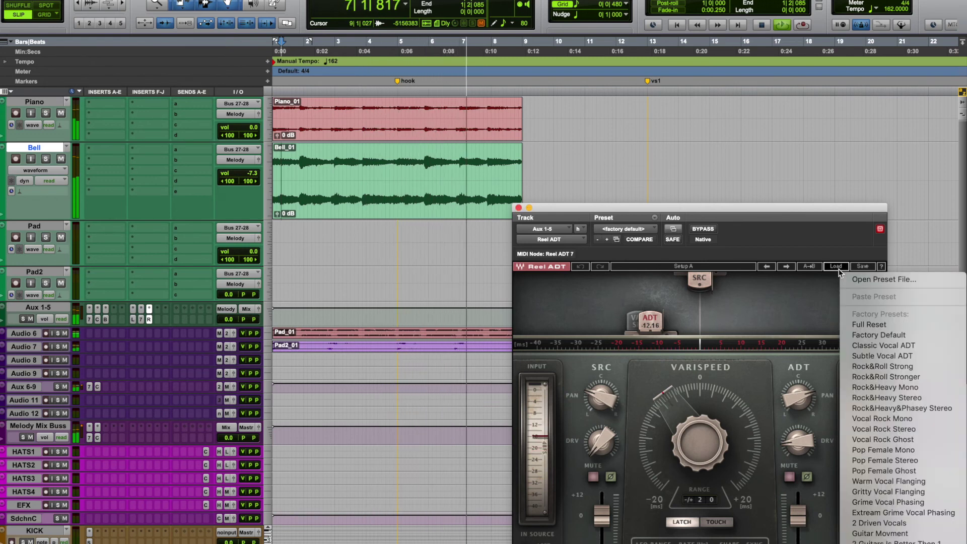
{"action": "left_click", "coordinate": [887, 345]}
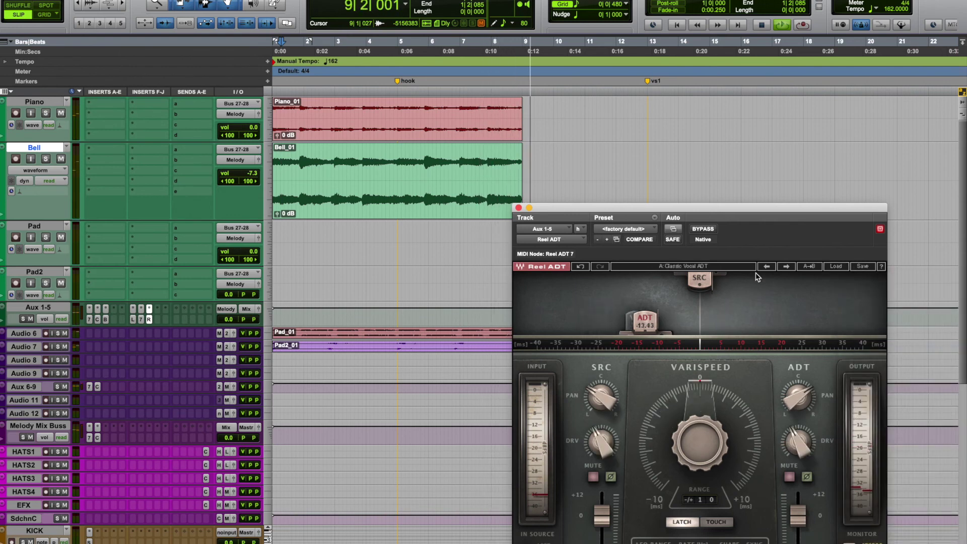
{"action": "key", "text": "space"}
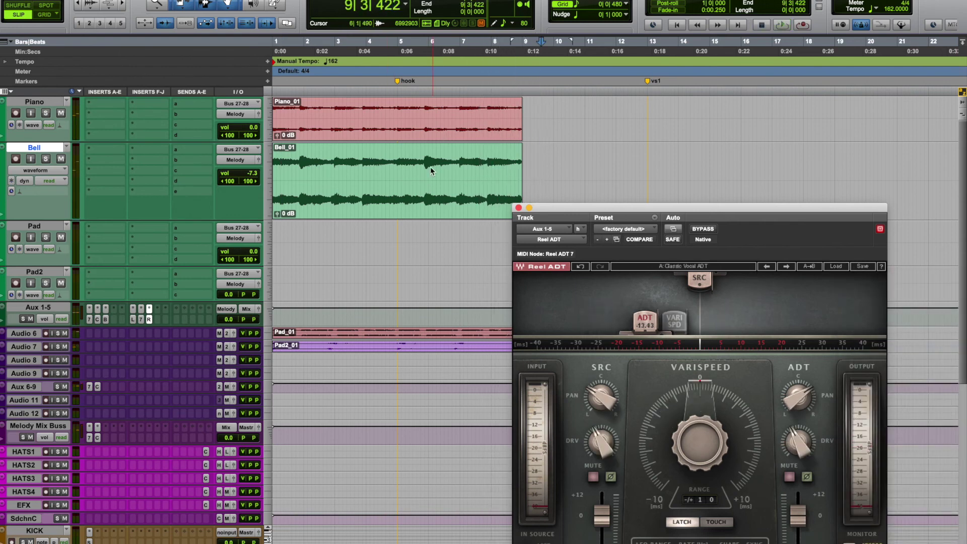
{"action": "left_click", "coordinate": [419, 214]}
{"action": "key", "text": "space"}
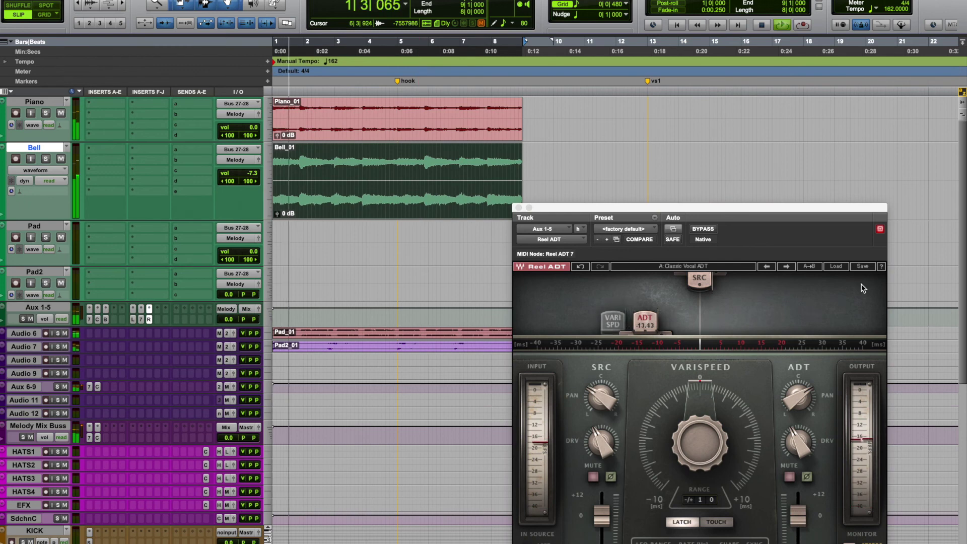
Step: Audition the Reel ADT presets Gritty Vocal Flanging and Mono Crunch Loop Movment on Aux 1-5 during playback
{"action": "left_click", "coordinate": [837, 269]}
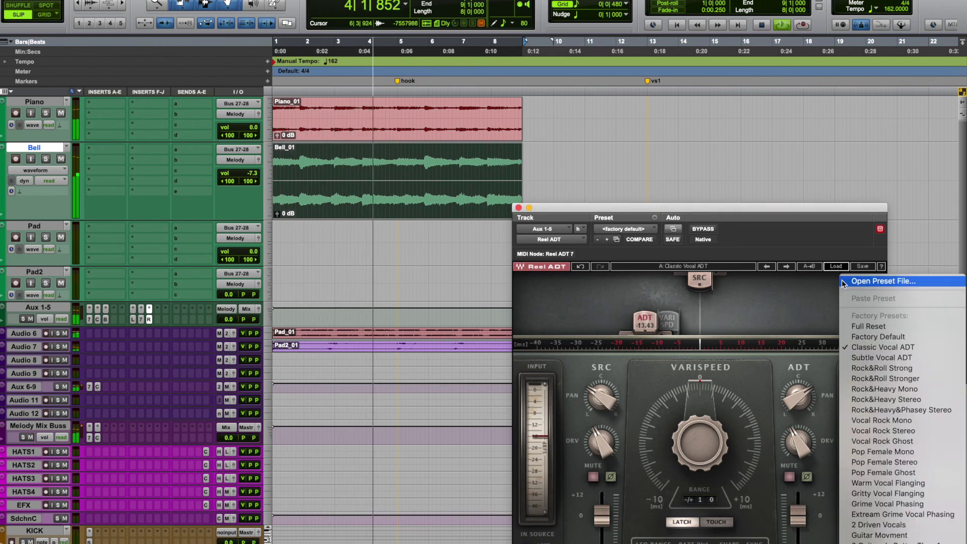
{"action": "left_click", "coordinate": [873, 491]}
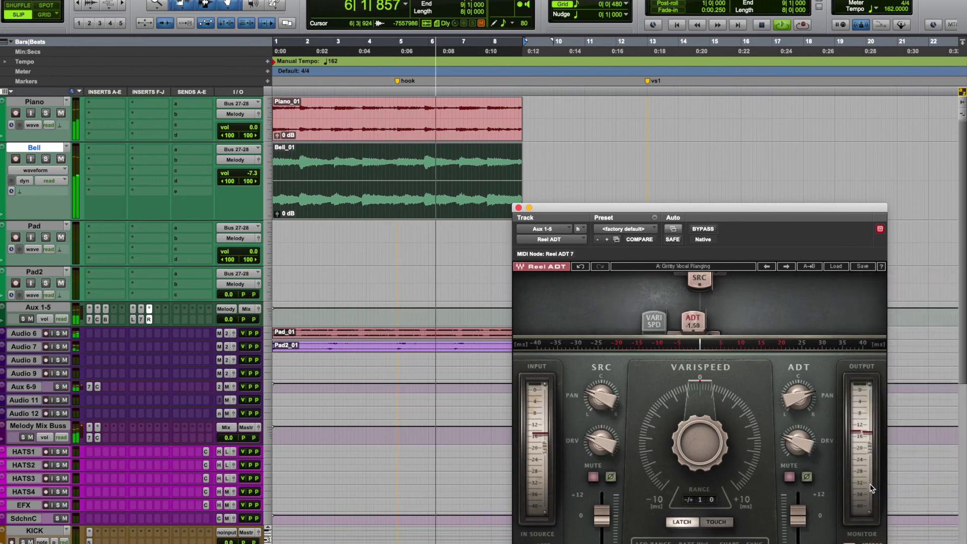
{"action": "left_click", "coordinate": [836, 266]}
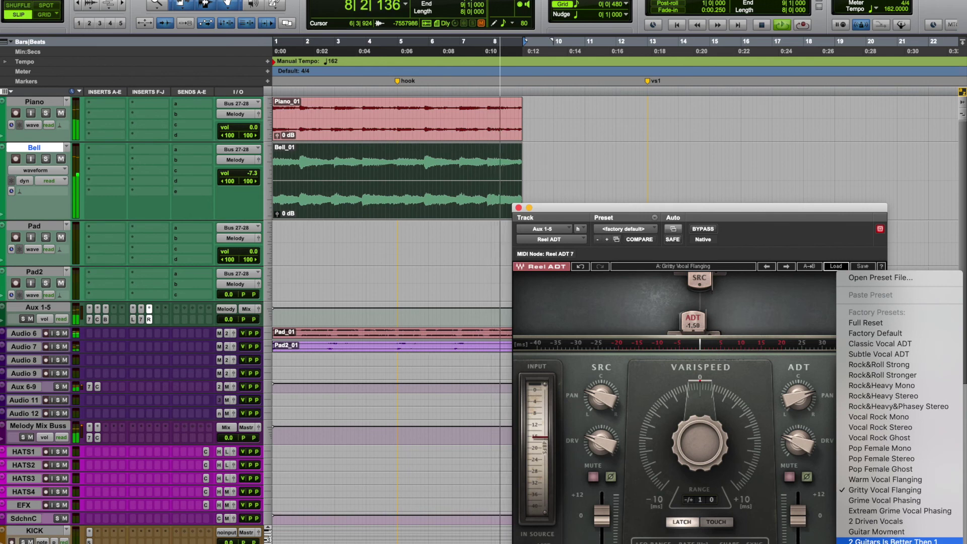
{"action": "scroll", "coordinate": [857, 542], "scroll_direction": "down", "scroll_amount": 4}
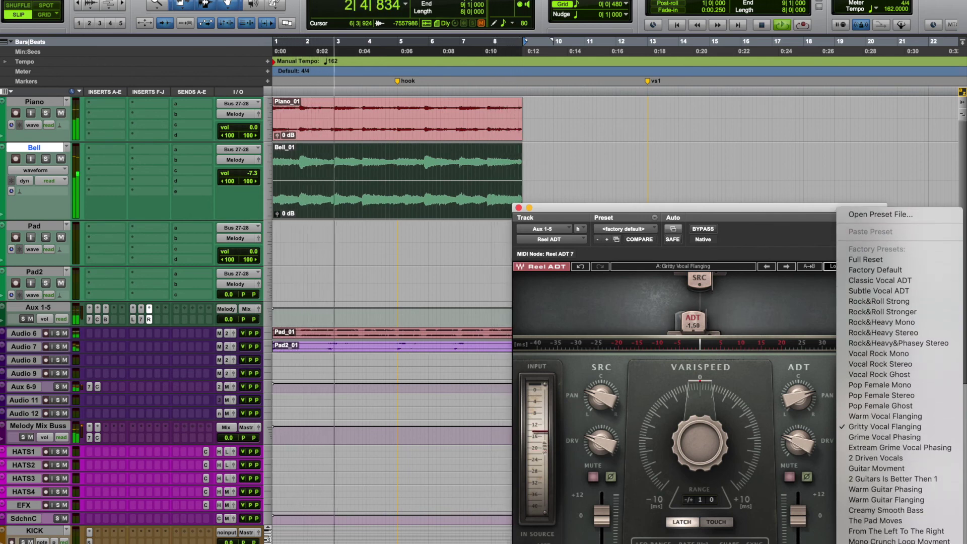
{"action": "left_click", "coordinate": [866, 541]}
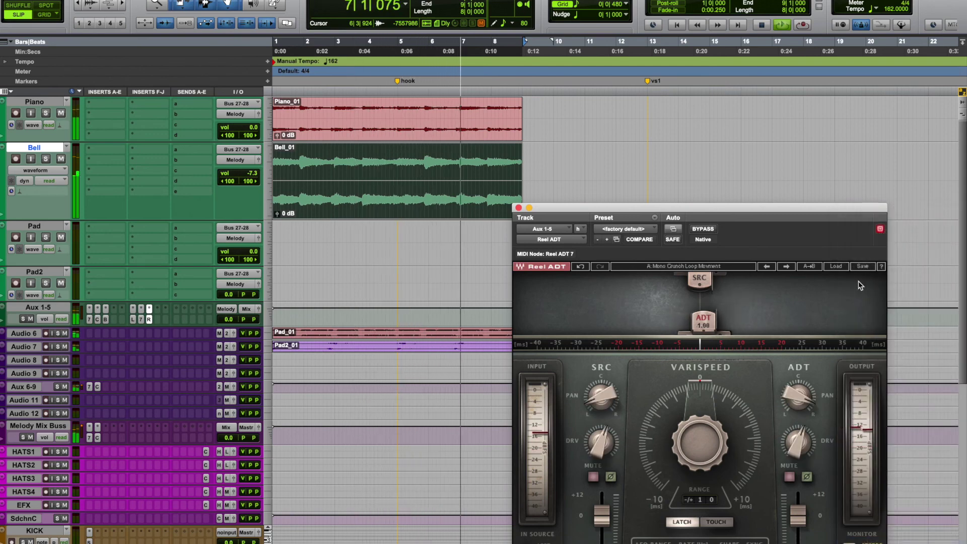
Step: Load the Reel ADT preset Classic Vocal ADT again, stop playback and close the plug-in
{"action": "left_click", "coordinate": [838, 267]}
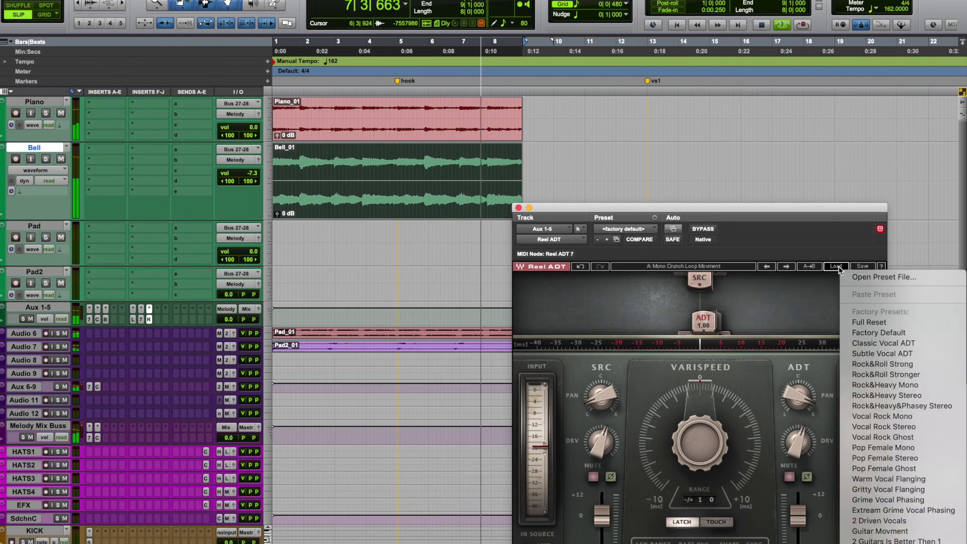
{"action": "left_click", "coordinate": [858, 342]}
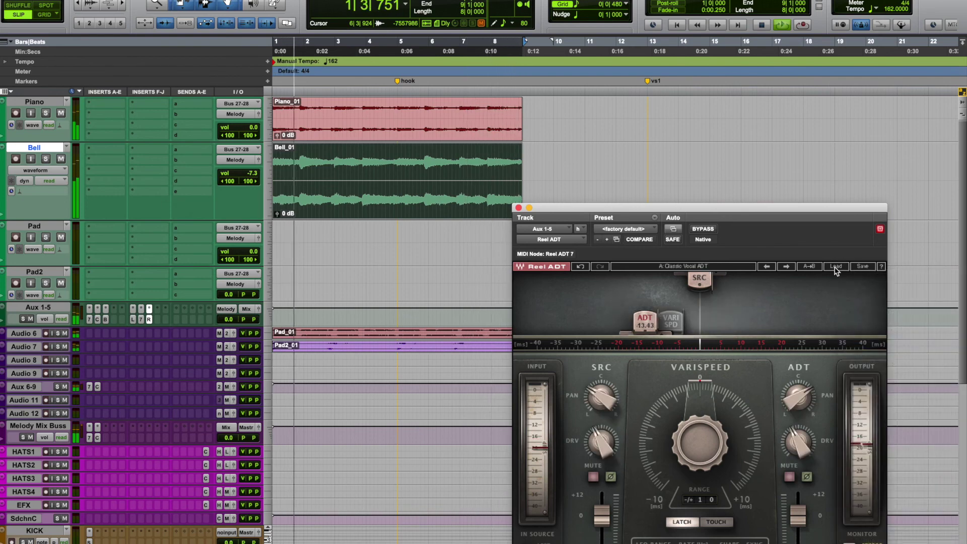
{"action": "key", "text": "space"}
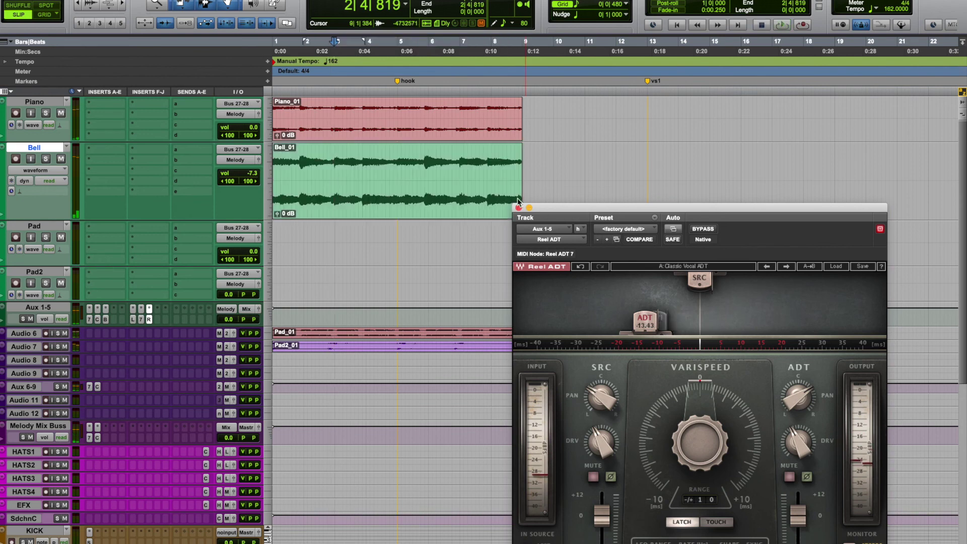
{"action": "left_click", "coordinate": [519, 207]}
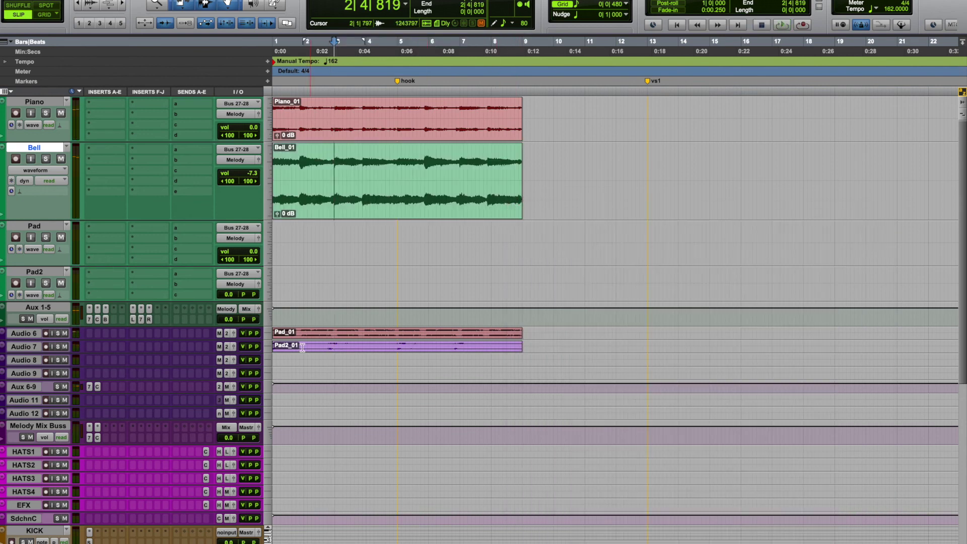
Step: Listen to the melody from the start with the bell and pad layers together, stopping and replaying it
{"action": "left_click", "coordinate": [447, 212]}
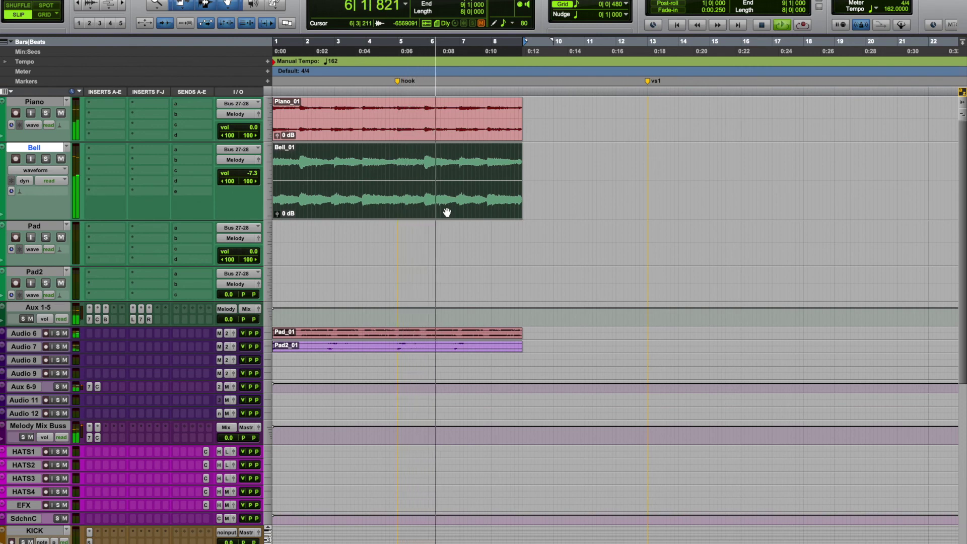
{"action": "key", "text": "space"}
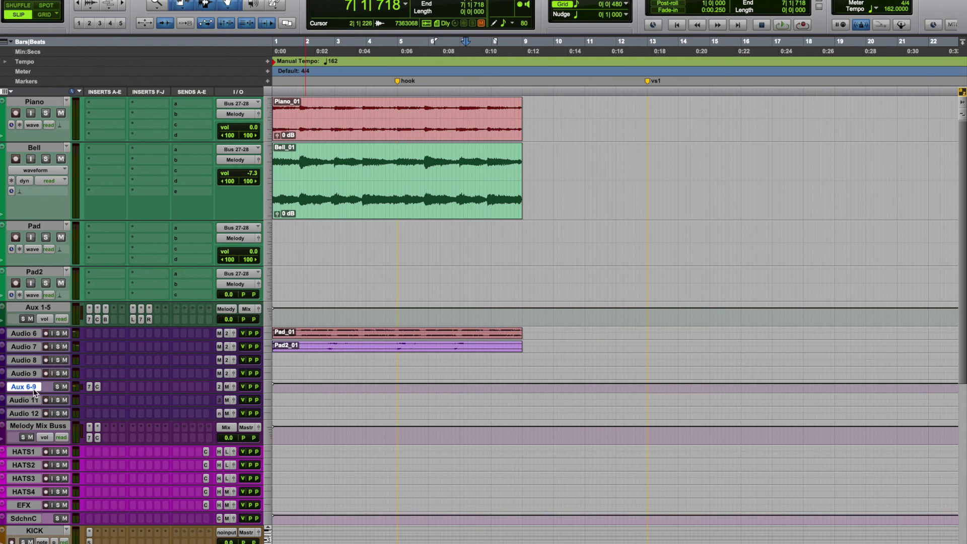
{"action": "left_click", "coordinate": [428, 347]}
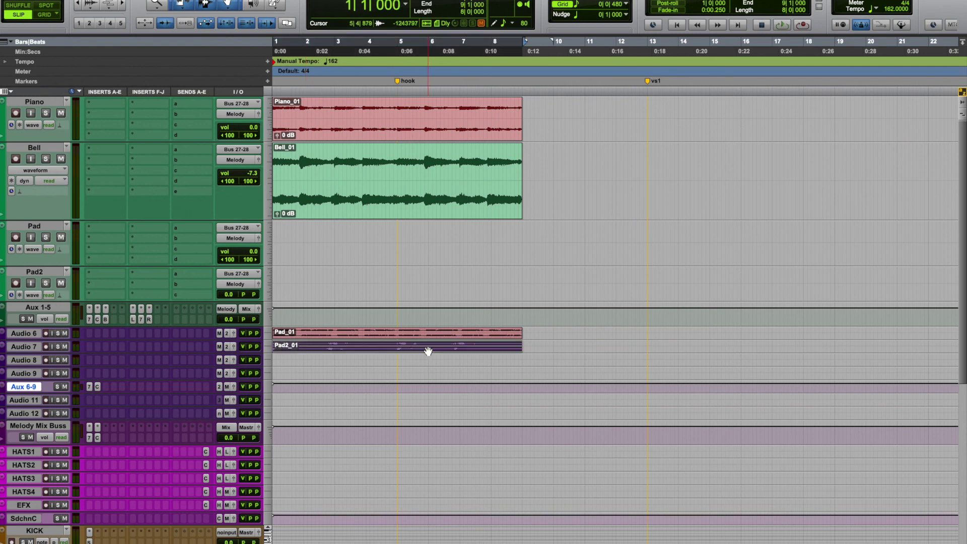
{"action": "key", "text": "space"}
{"action": "key", "text": "space"}
{"action": "left_click", "coordinate": [396, 336]}
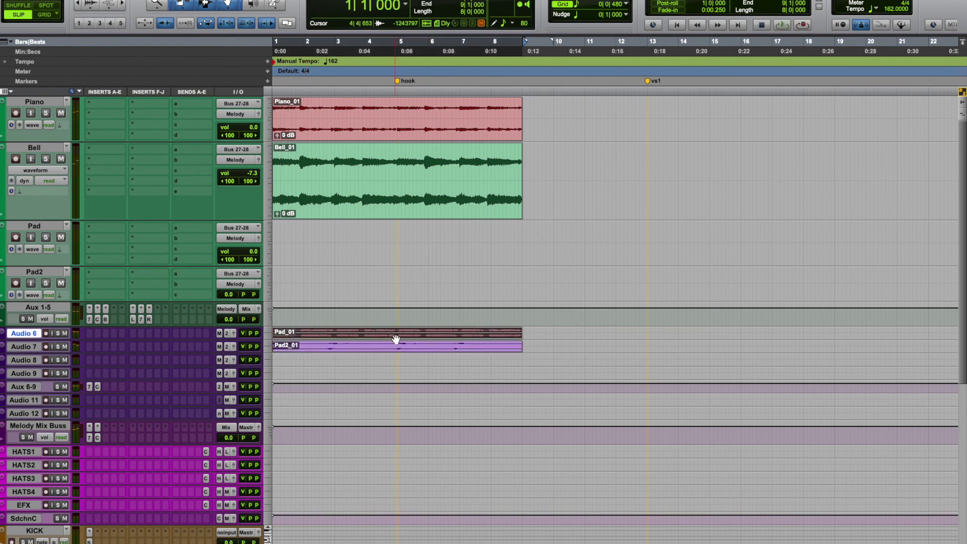
{"action": "left_click", "coordinate": [397, 351]}
{"action": "key", "text": "space"}
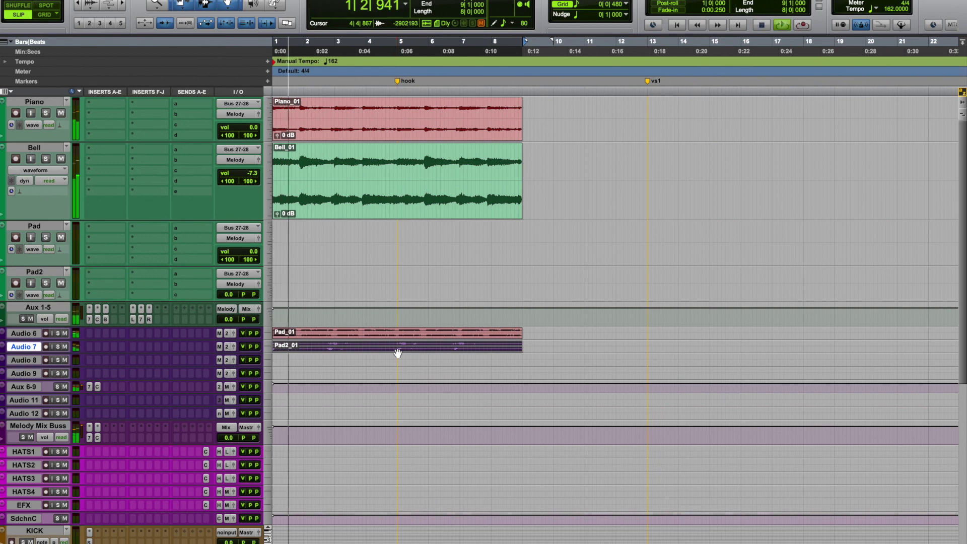
{"action": "key", "text": "space"}
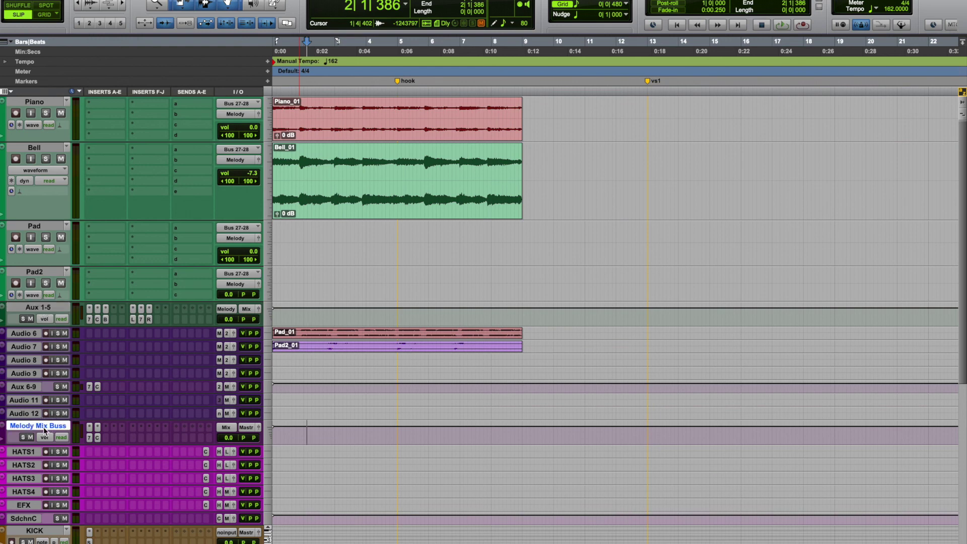
Step: Open the compressor on Melody Mix Buss and set its threshold to -22.8 dB while the melody plays from the start
{"action": "left_click", "coordinate": [90, 437]}
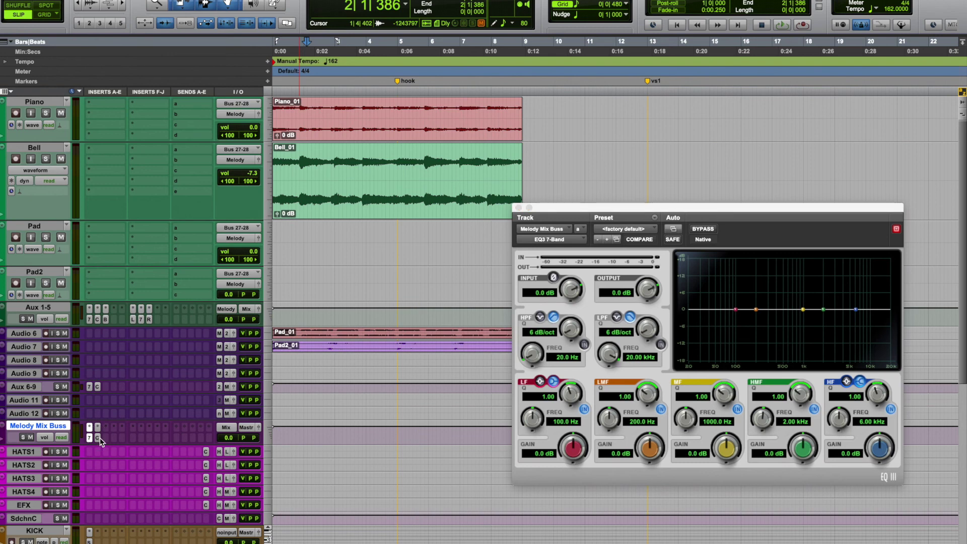
{"action": "left_click", "coordinate": [98, 437]}
{"action": "left_click", "coordinate": [423, 211]}
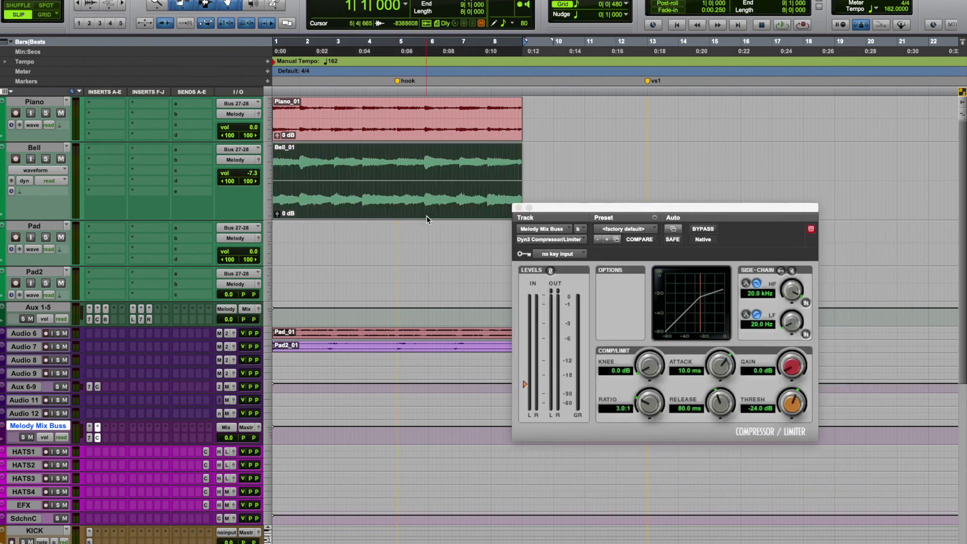
{"action": "key", "text": "space"}
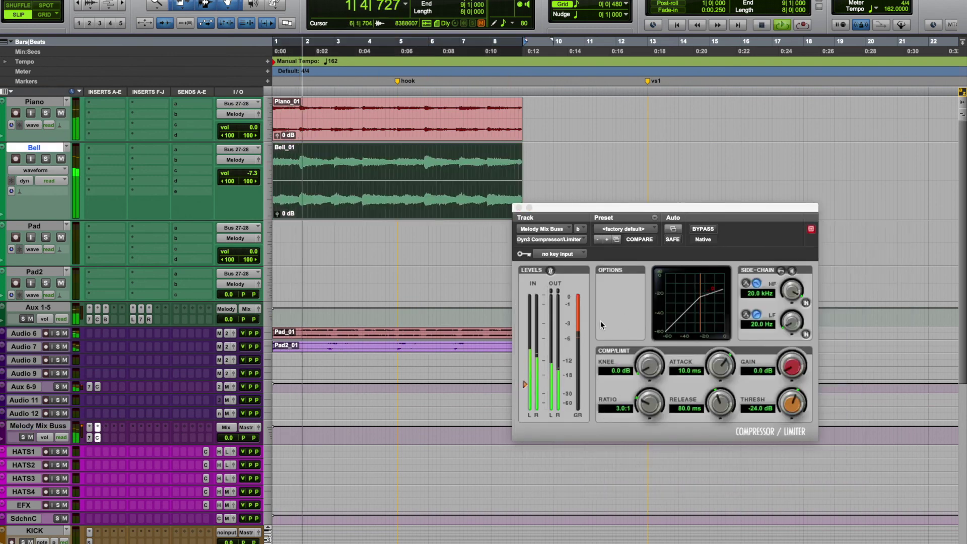
{"action": "left_click_drag", "start_coordinate": [527, 382], "coordinate": [527, 378]}
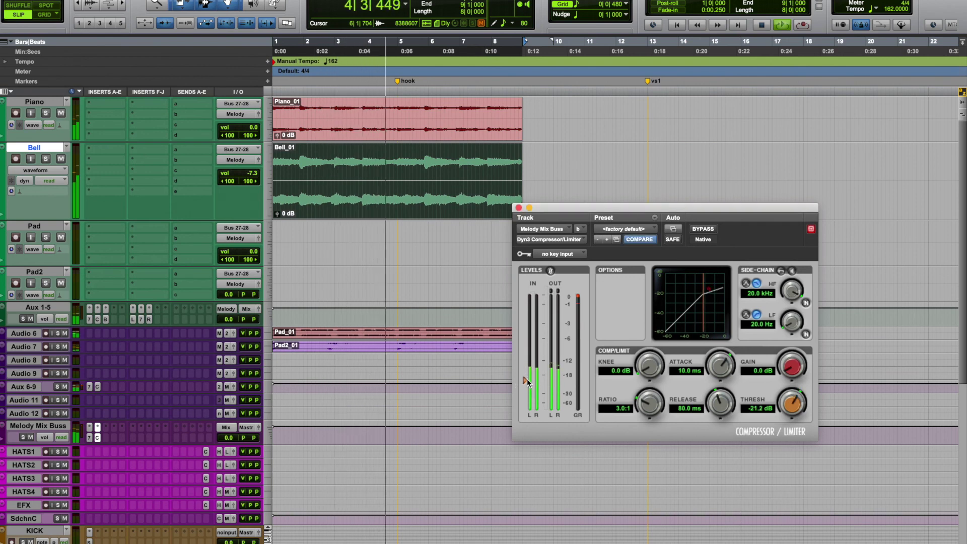
{"action": "left_click_drag", "start_coordinate": [527, 379], "coordinate": [527, 382]}
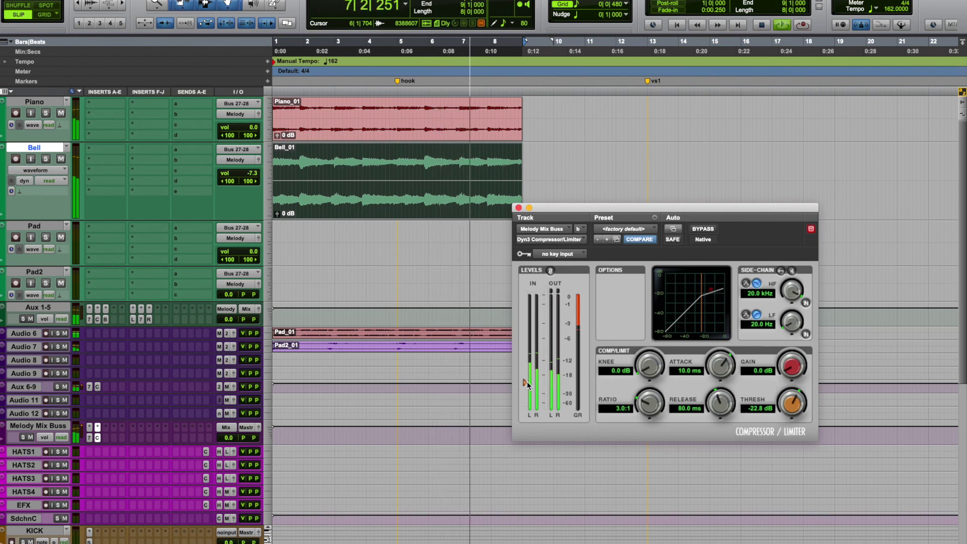
{"action": "key", "text": "space"}
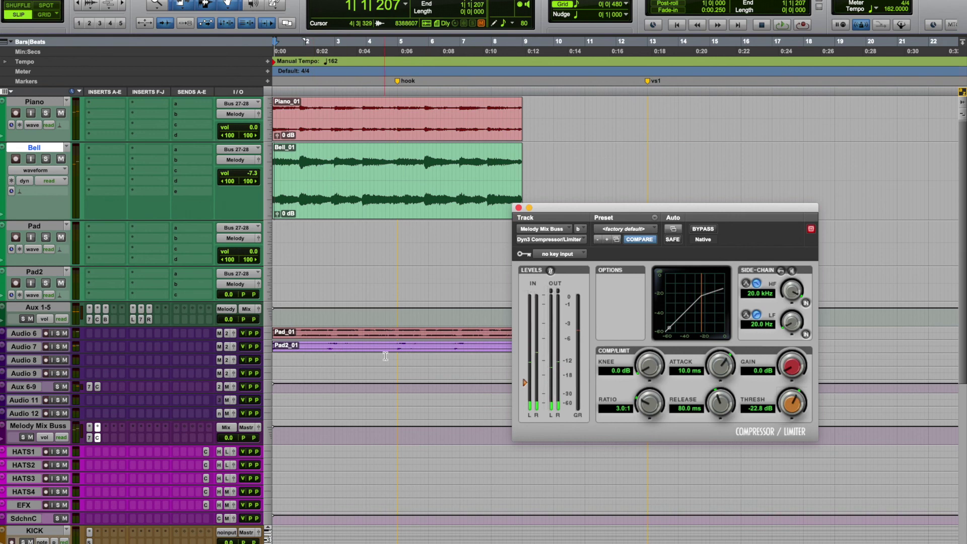
Step: Replay the melody, lower the compressor threshold to -60.0 dB to exaggerate the effect, and settle it at -21.6 dB
{"action": "left_click", "coordinate": [387, 354]}
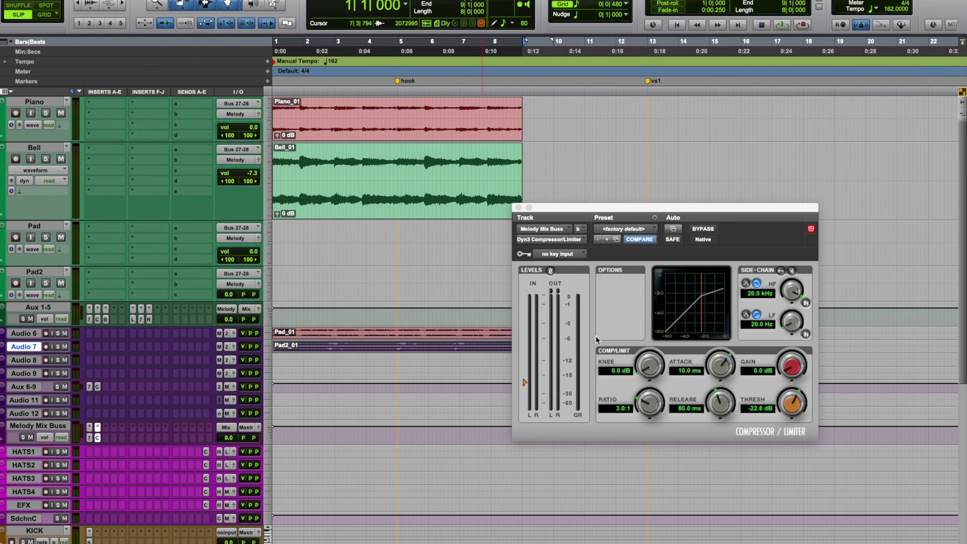
{"action": "key", "text": "space"}
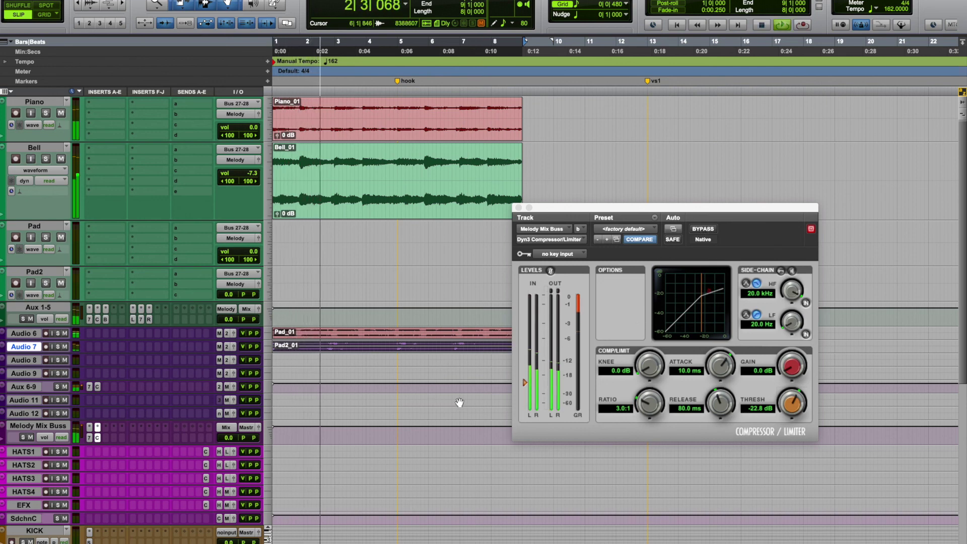
{"action": "left_click_drag", "start_coordinate": [524, 383], "coordinate": [524, 427]}
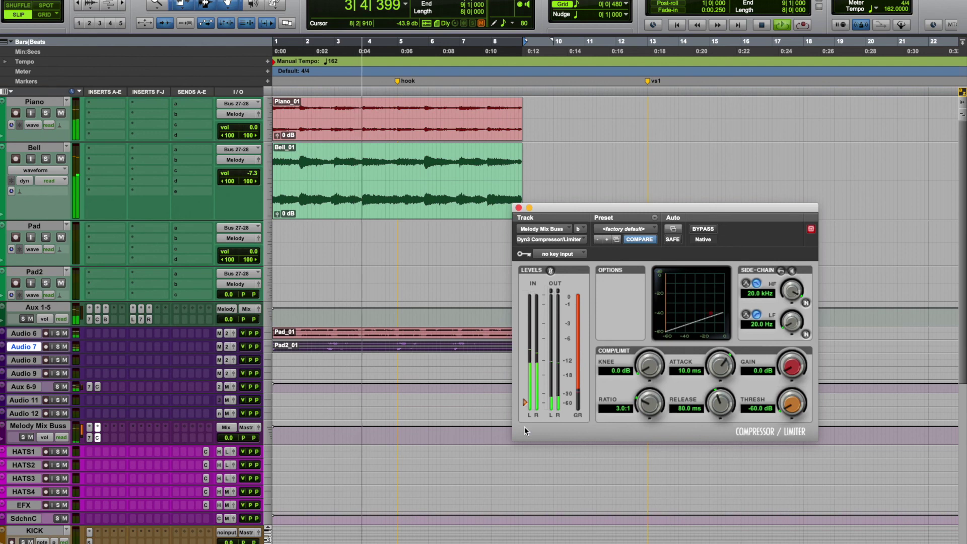
{"action": "left_click_drag", "start_coordinate": [526, 404], "coordinate": [525, 383]}
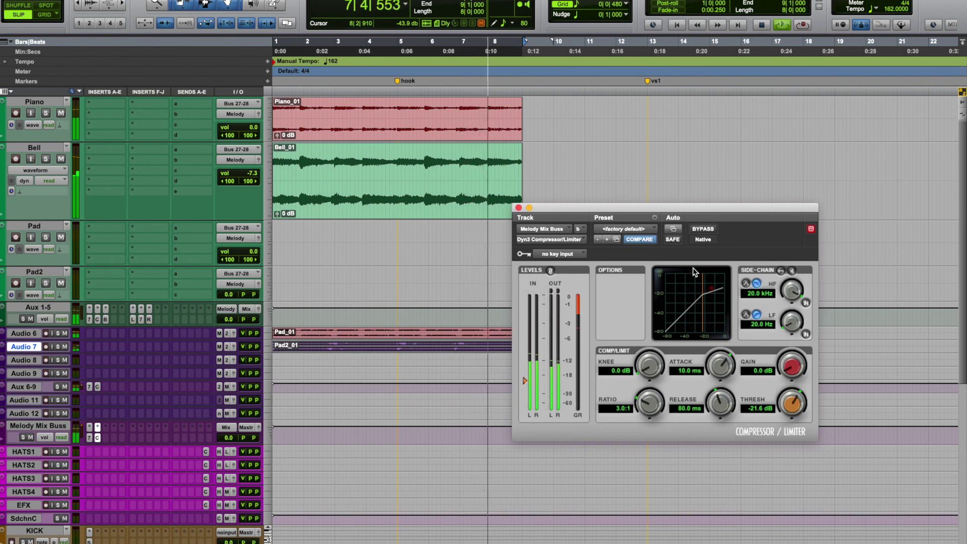
Step: Compare the melody with and without the Melody Mix Buss compressor, then stop playback and close the plug-in
{"action": "left_click", "coordinate": [702, 229]}
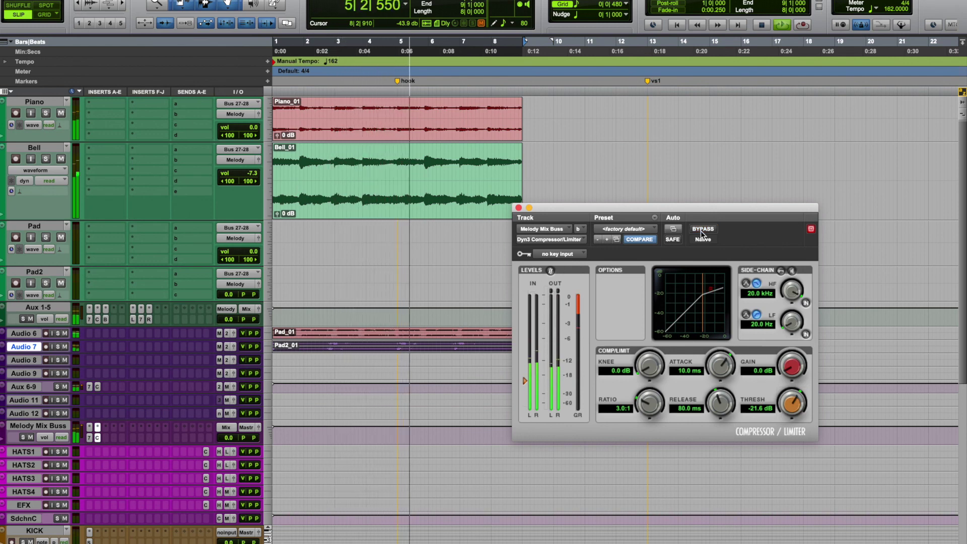
{"action": "key", "text": "space"}
{"action": "left_click", "coordinate": [518, 207]}
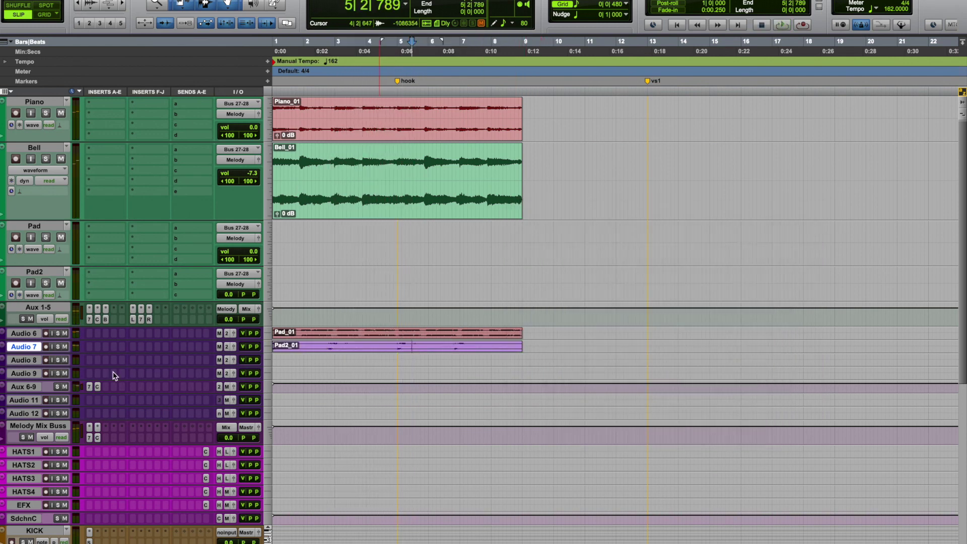
Step: Enable a 100 Hz high-pass filter at 24 dB/oct in the Melody Mix Buss 7-band EQ and close it
{"action": "left_click", "coordinate": [90, 437]}
{"action": "left_click", "coordinate": [573, 358]}
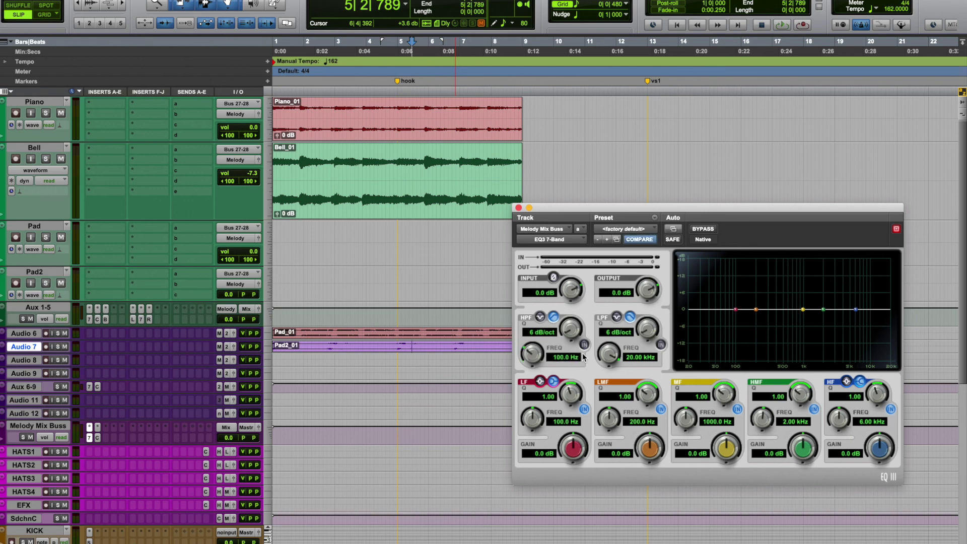
{"action": "left_click", "coordinate": [584, 346]}
{"action": "left_click_drag", "start_coordinate": [572, 325], "coordinate": [584, 132]}
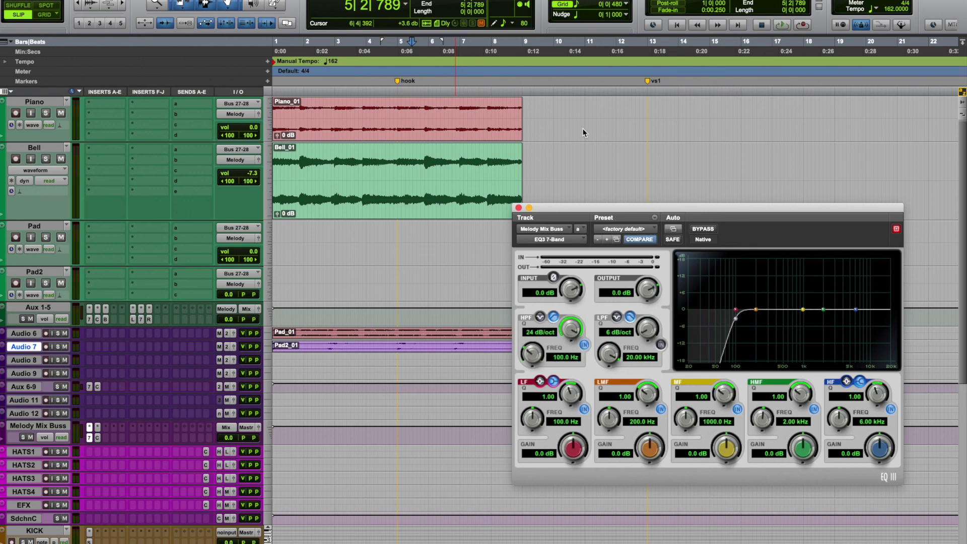
{"action": "left_click", "coordinate": [519, 208]}
Step: Play the melody from the start, shrink the Bell track's height during playback, and stop
{"action": "left_click", "coordinate": [465, 203]}
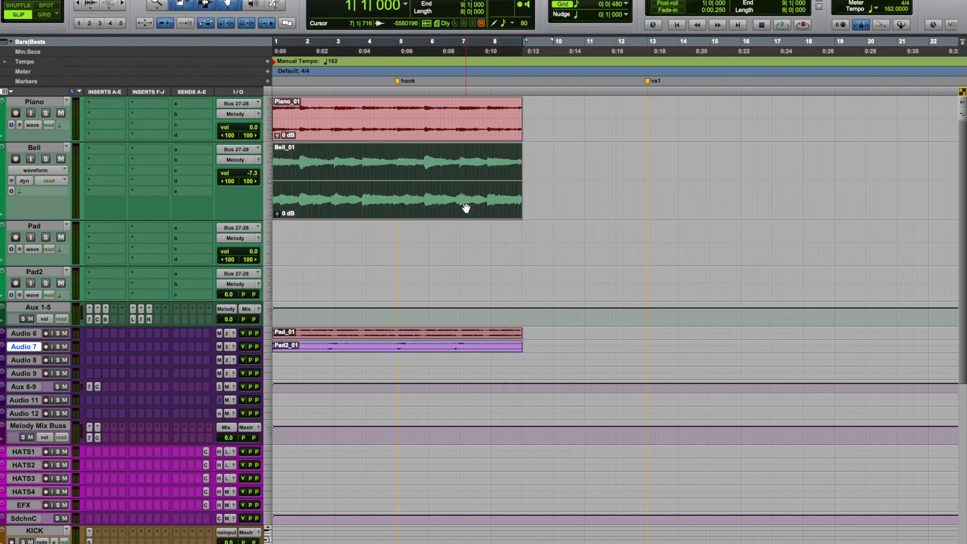
{"action": "key", "text": "space"}
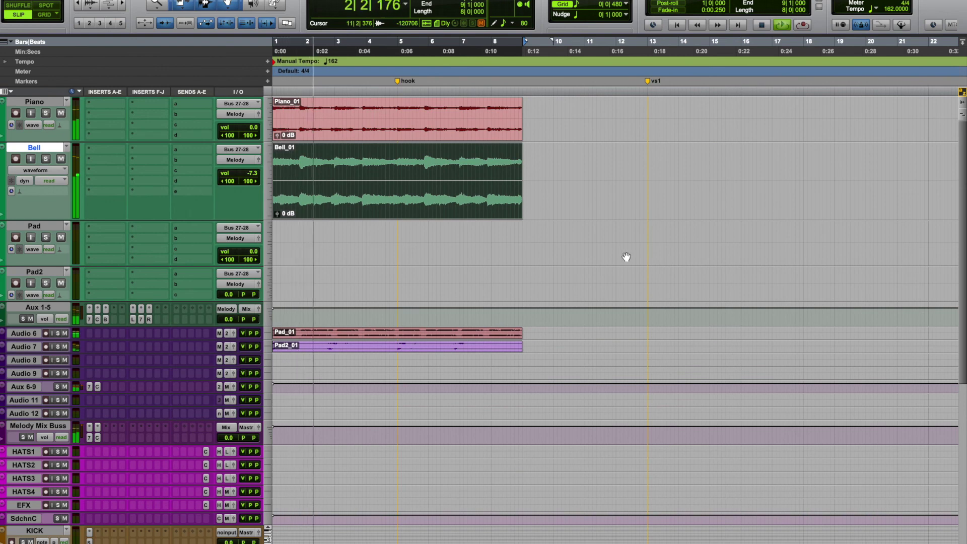
{"action": "left_click_drag", "start_coordinate": [164, 219], "coordinate": [164, 181]}
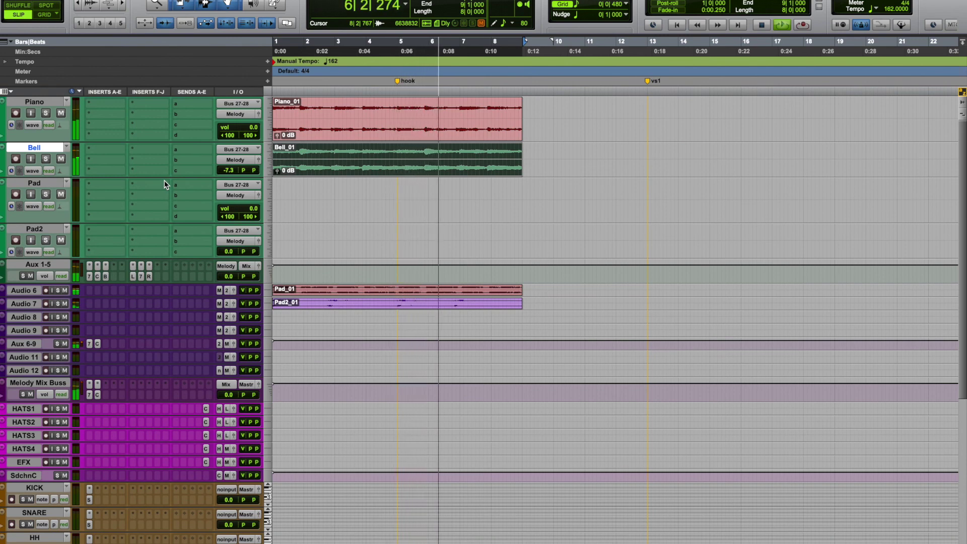
{"action": "key", "text": "space"}
Step: Insert the multichannel GTR Amp (stereo) plug-in in the first insert slot of the Piano track
{"action": "left_click", "coordinate": [106, 118]}
{"action": "mouse_move", "coordinate": [106, 127]}
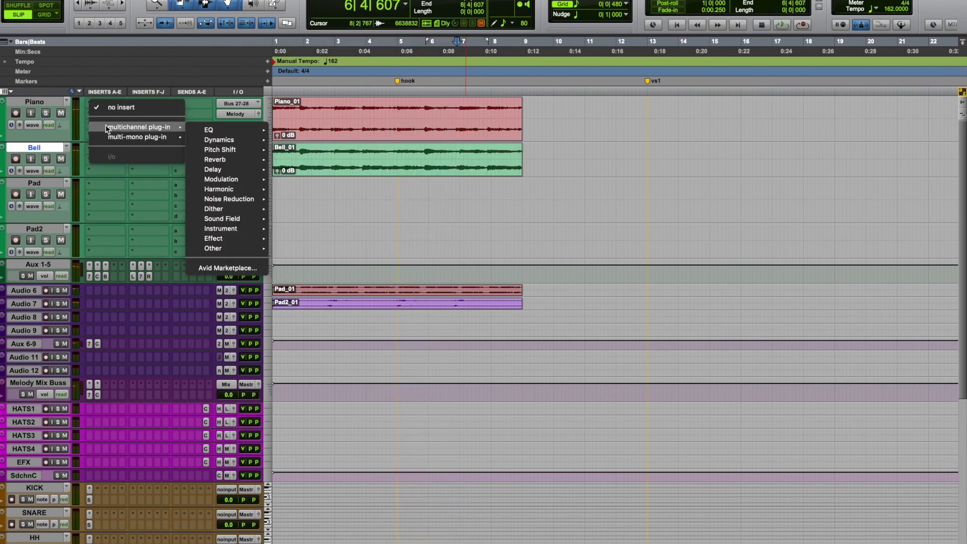
{"action": "mouse_move", "coordinate": [232, 190]}
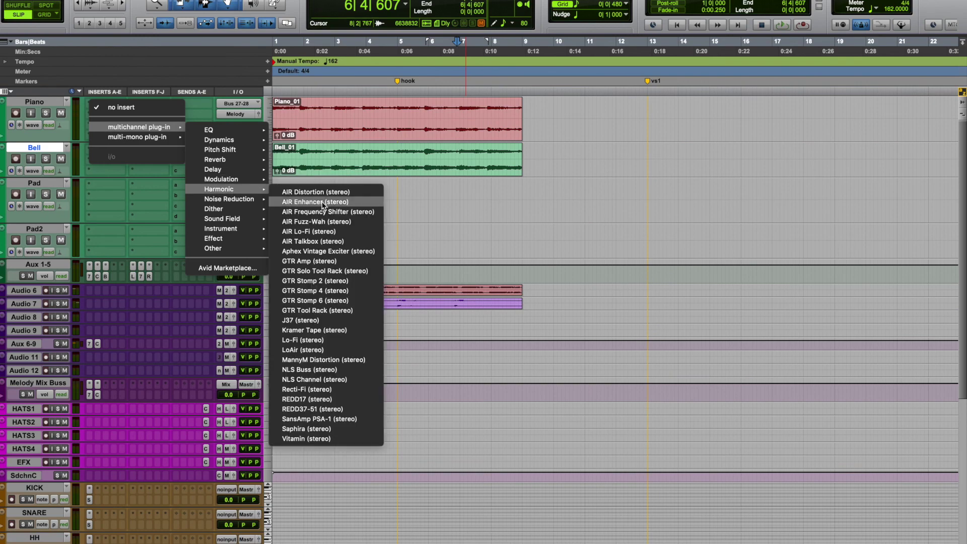
{"action": "left_click", "coordinate": [326, 260]}
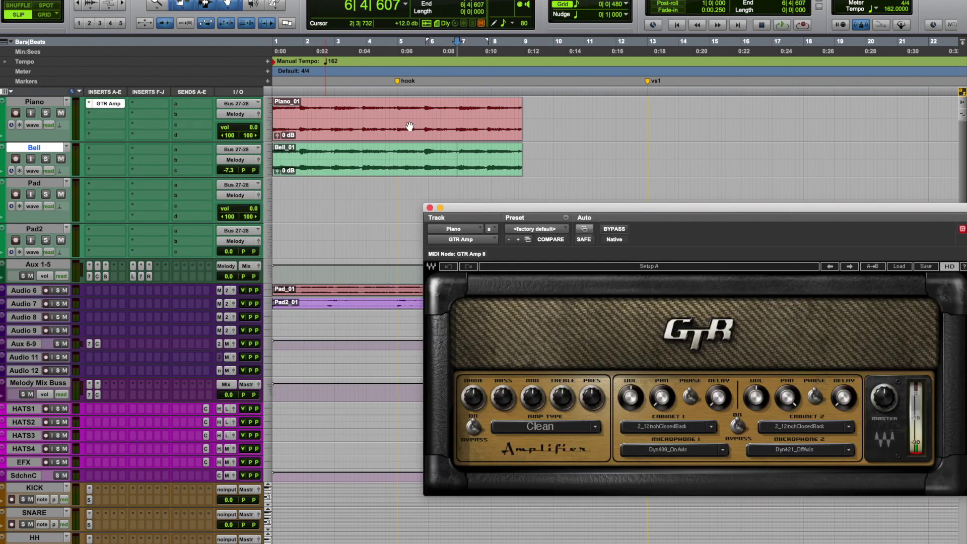
Step: Play the melody from the start of the Piano clip with GTR Amp on the track, and stop
{"action": "left_click", "coordinate": [410, 131]}
{"action": "key", "text": "space"}
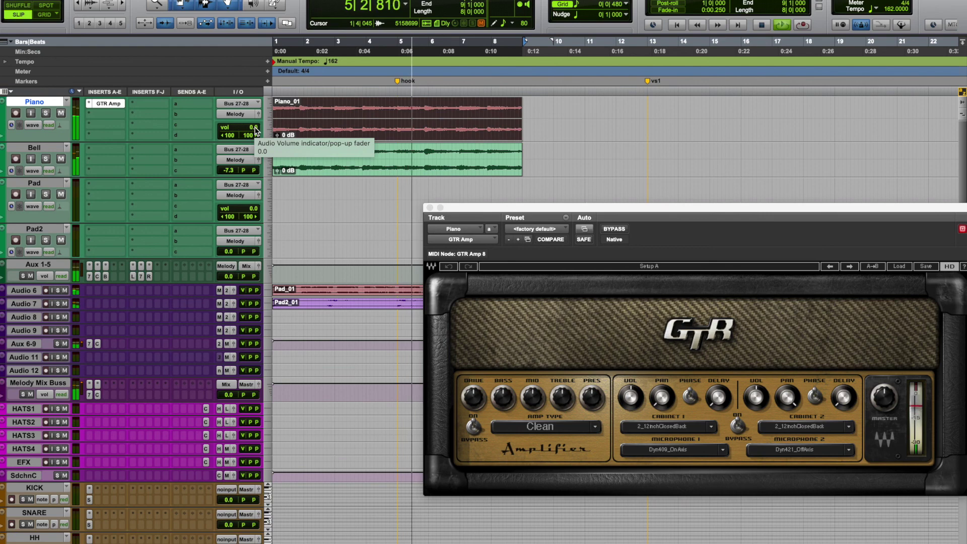
{"action": "key", "text": "space"}
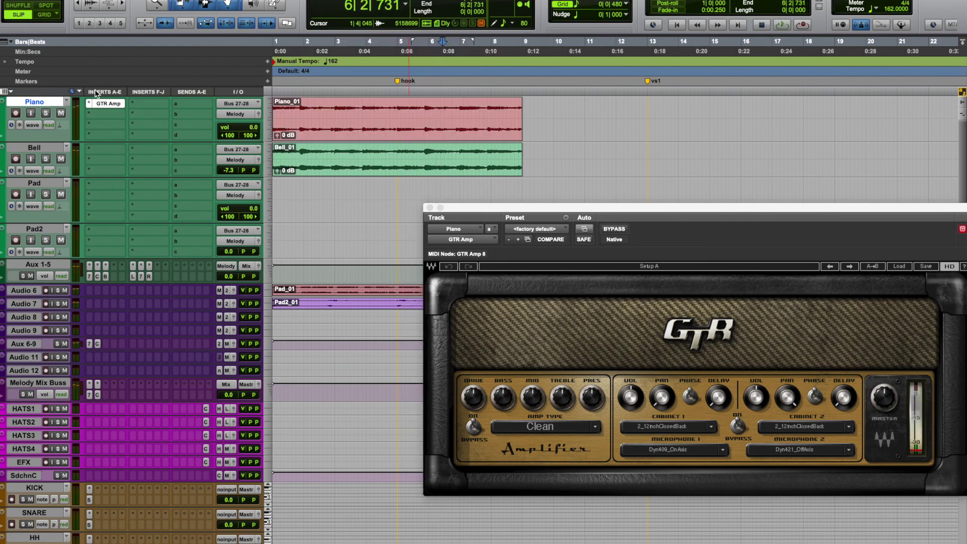
Step: Remove GTR Amp from the Piano track's first insert slot and close the empty plug-in window
{"action": "left_click", "coordinate": [87, 104]}
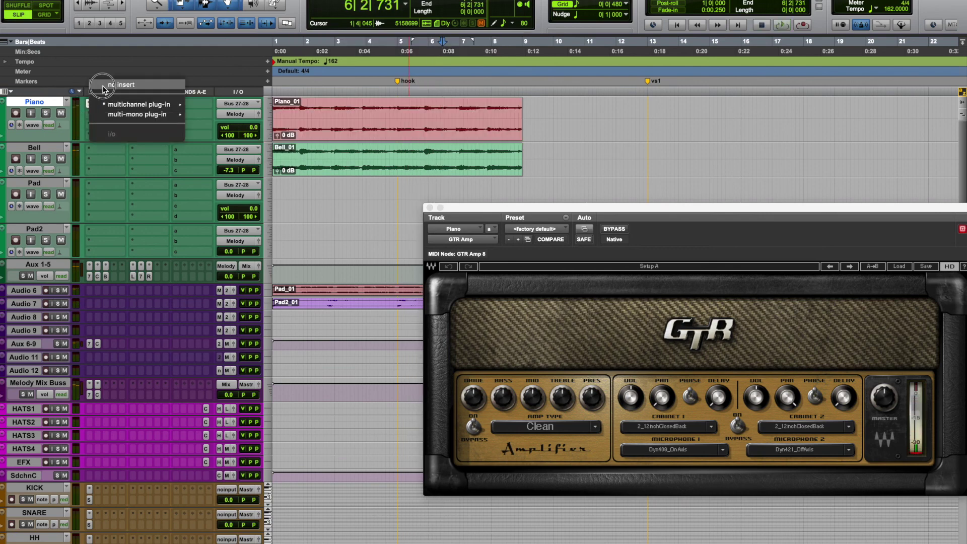
{"action": "left_click", "coordinate": [102, 89]}
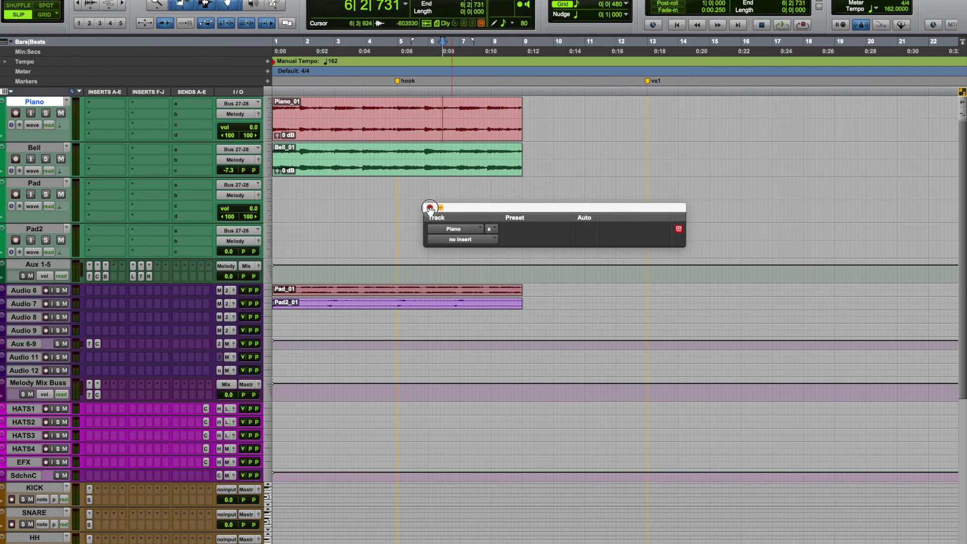
{"action": "left_click", "coordinate": [430, 208]}
Step: Play the layered melody from the start without the amp on the Piano track, and stop
{"action": "left_click", "coordinate": [429, 135]}
{"action": "key", "text": "space"}
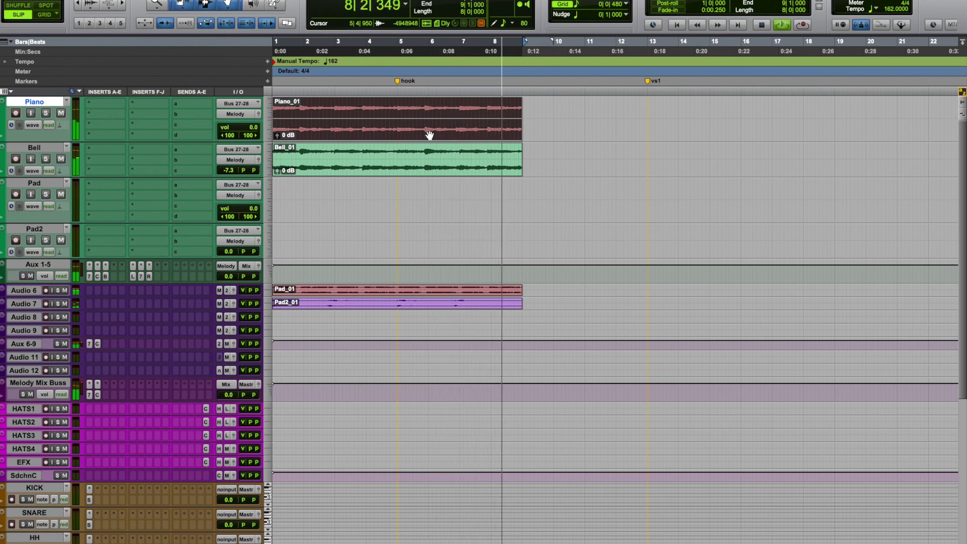
{"action": "key", "text": "space"}
{"action": "left_click", "coordinate": [429, 135]}
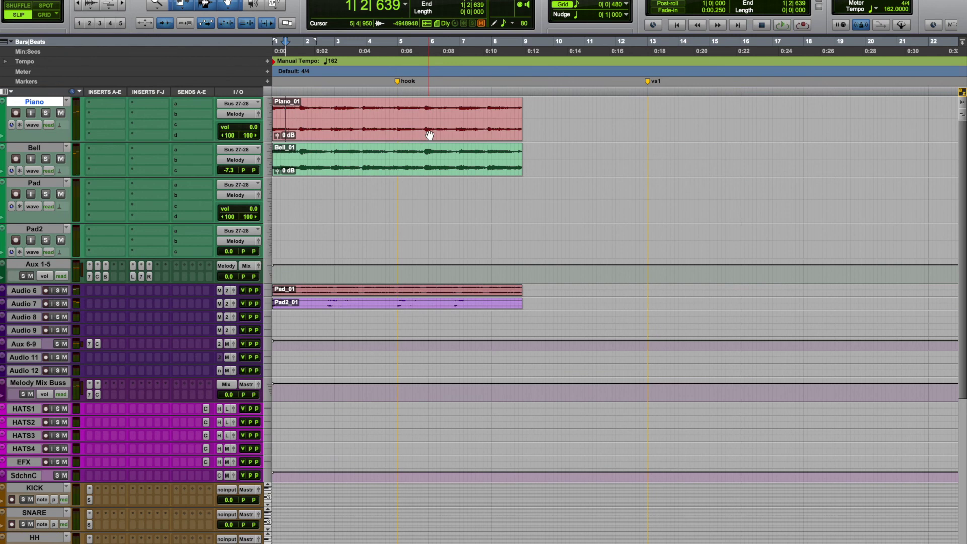
Step: Select the Pad2_01 clip on the Audio 7 track
{"action": "key", "text": "r"}
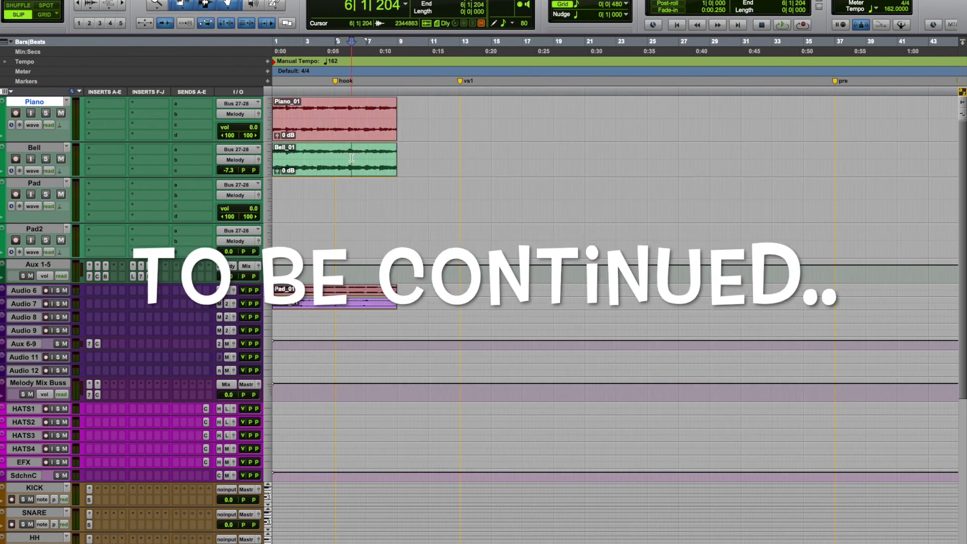
{"action": "left_click", "coordinate": [354, 174]}
{"action": "left_click", "coordinate": [370, 309]}
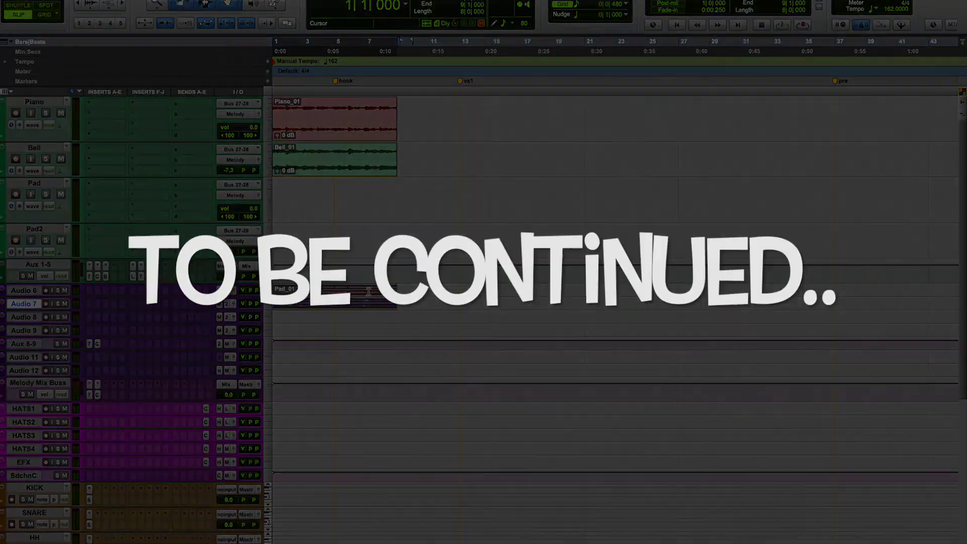